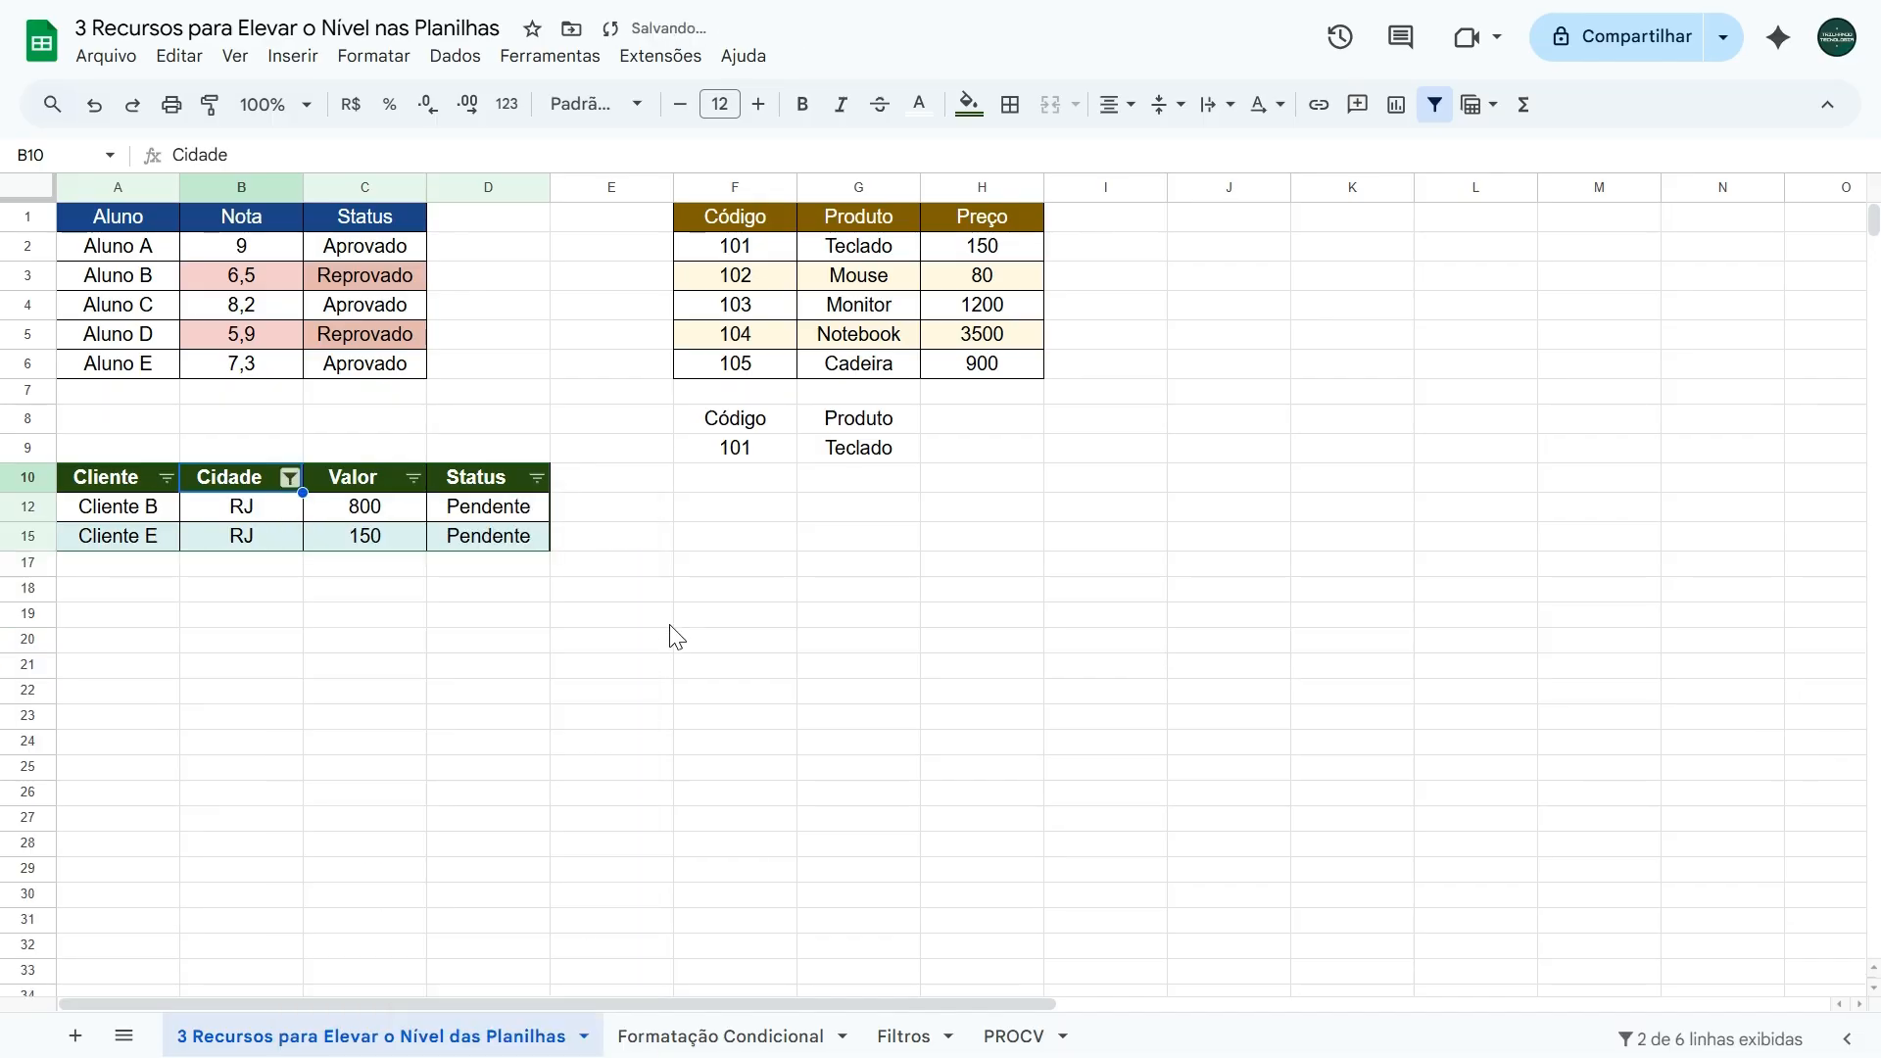
Test the product lookup by entering codes 105 and 103 in cell F9, and undo both entries.
left_click(658, 615)
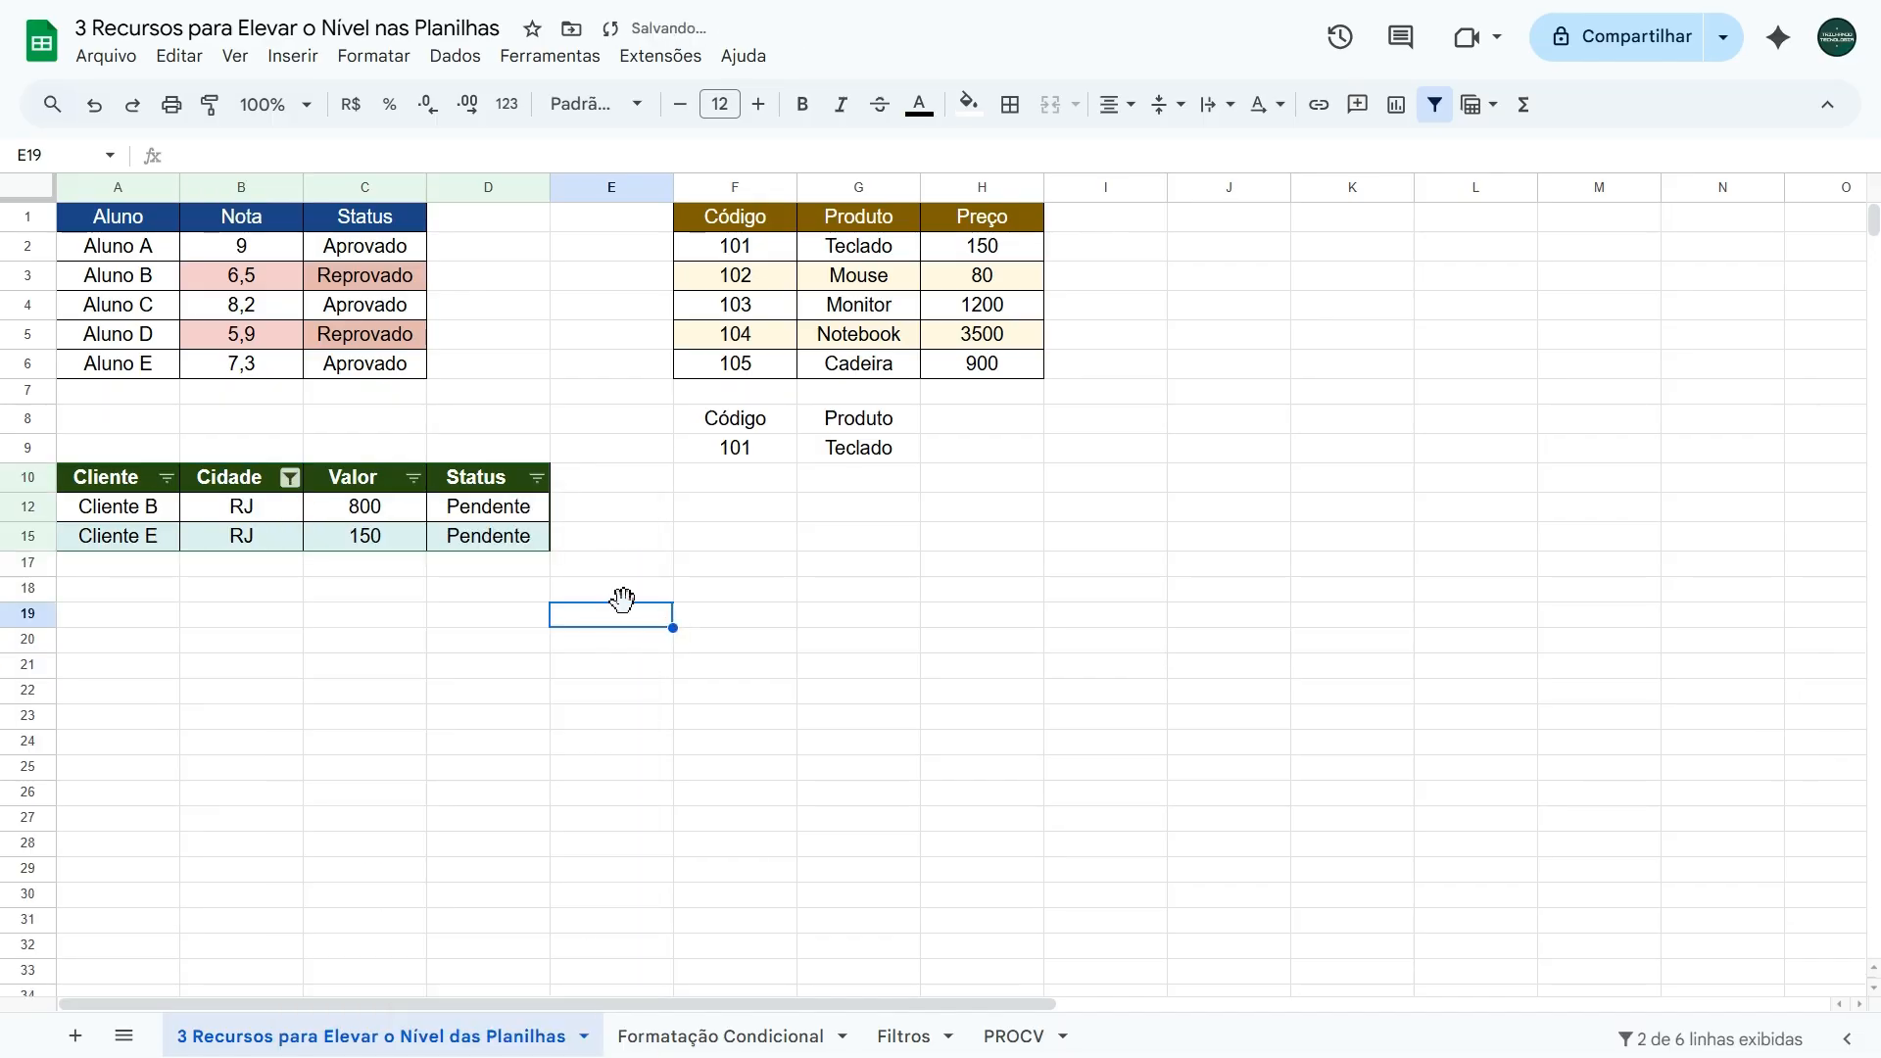
left_click(756, 455)
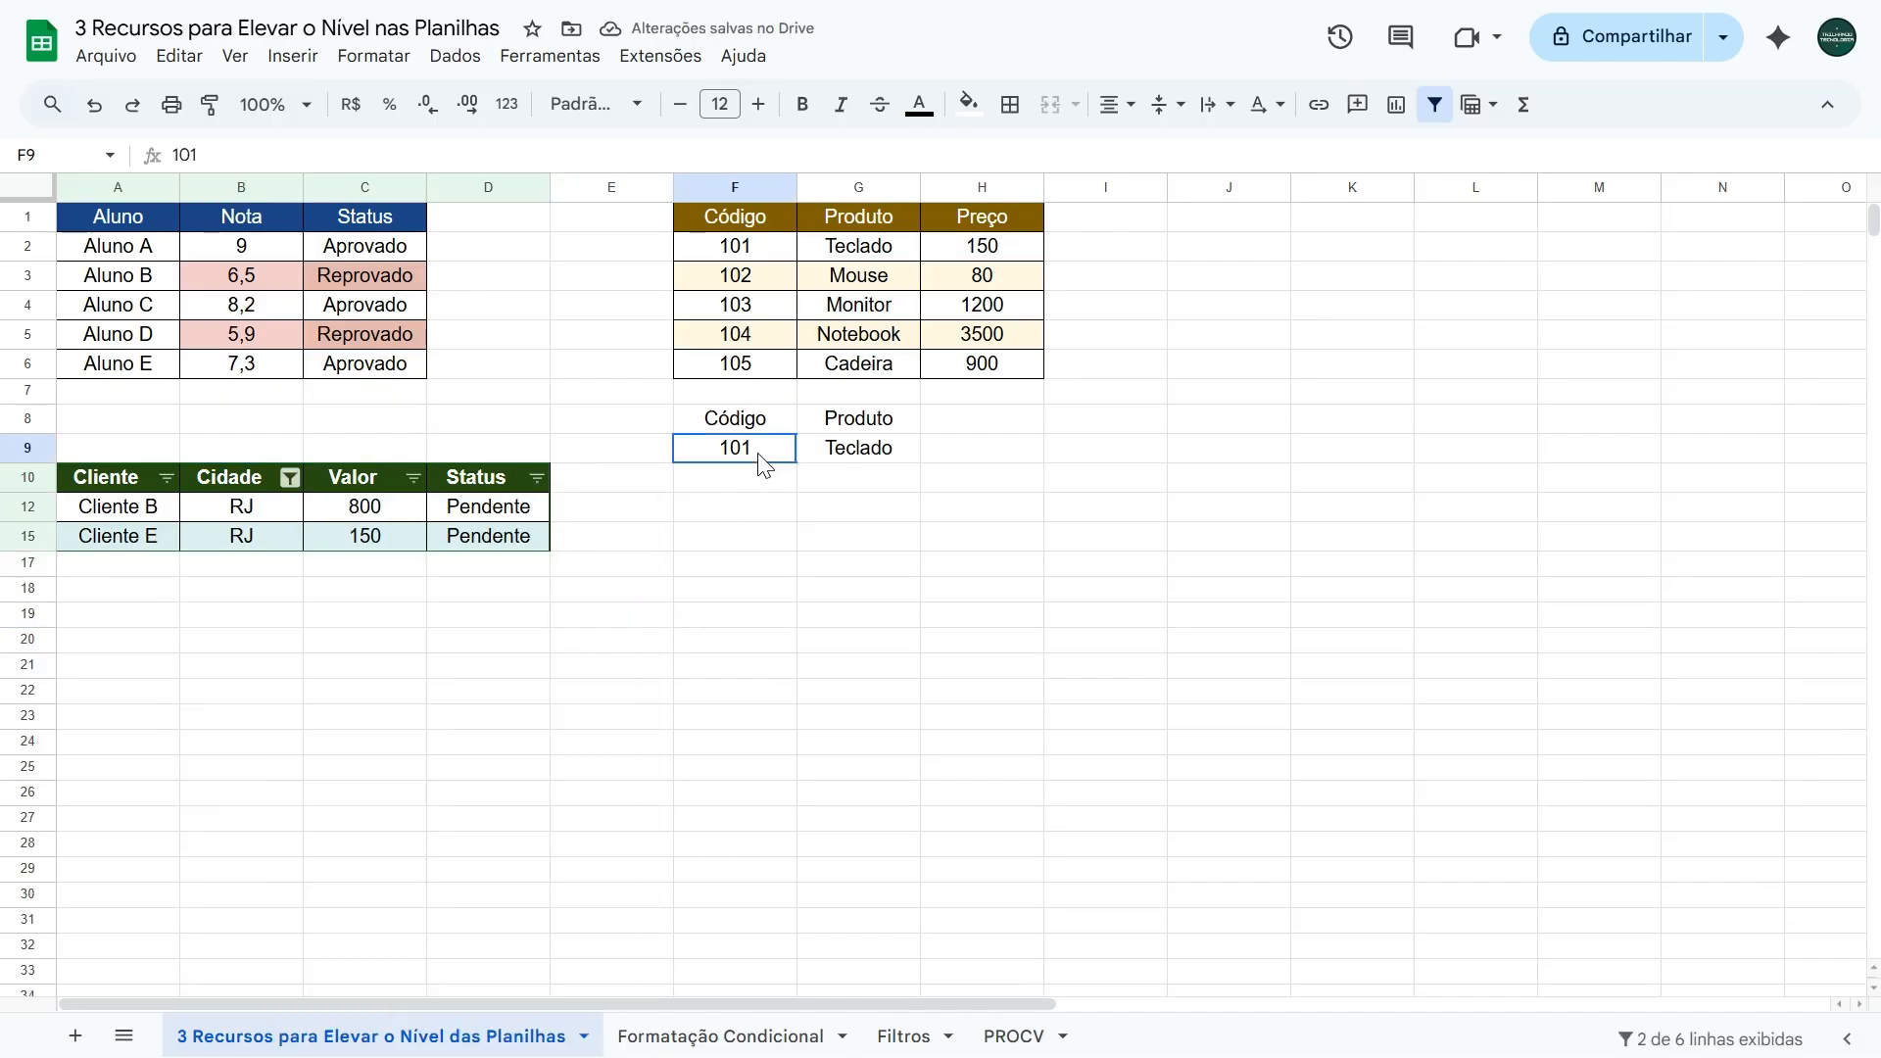
type("105")
key("Return")
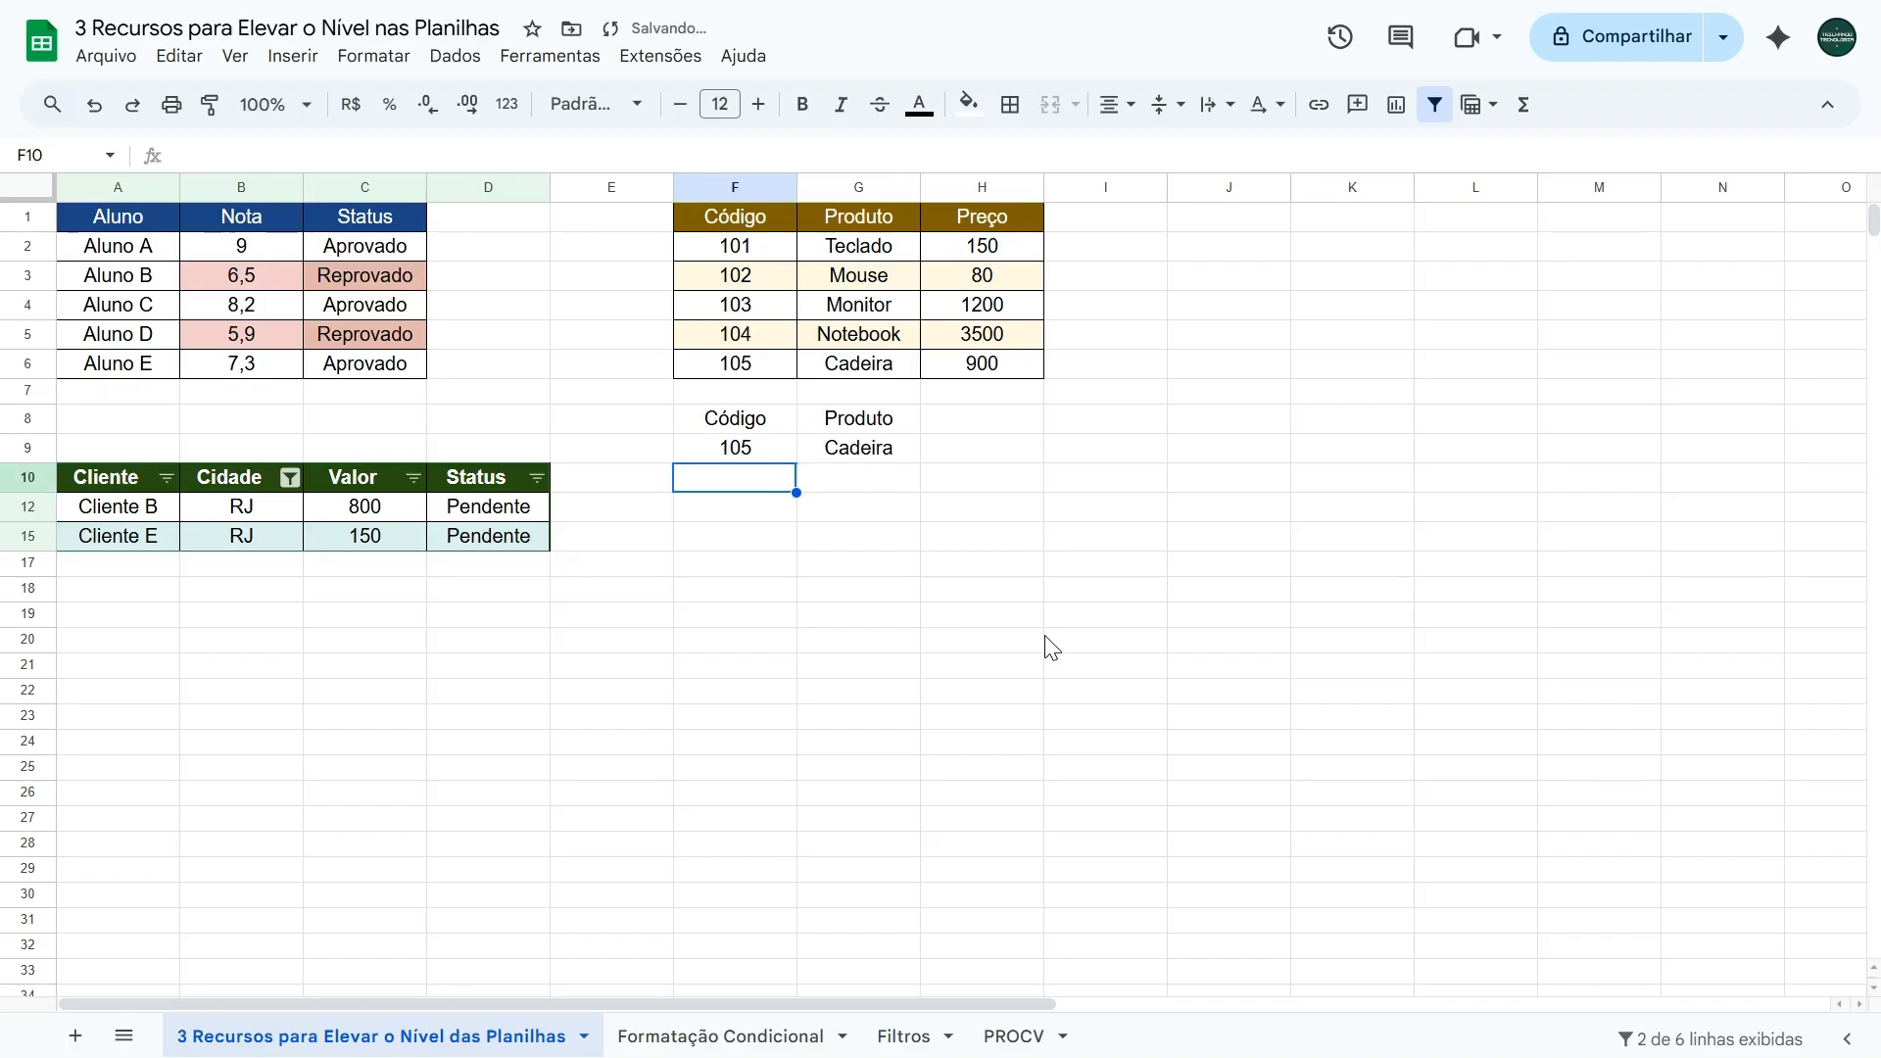
key("Up")
type("103")
key("Return")
key("ctrl+z")
key("ctrl+z")
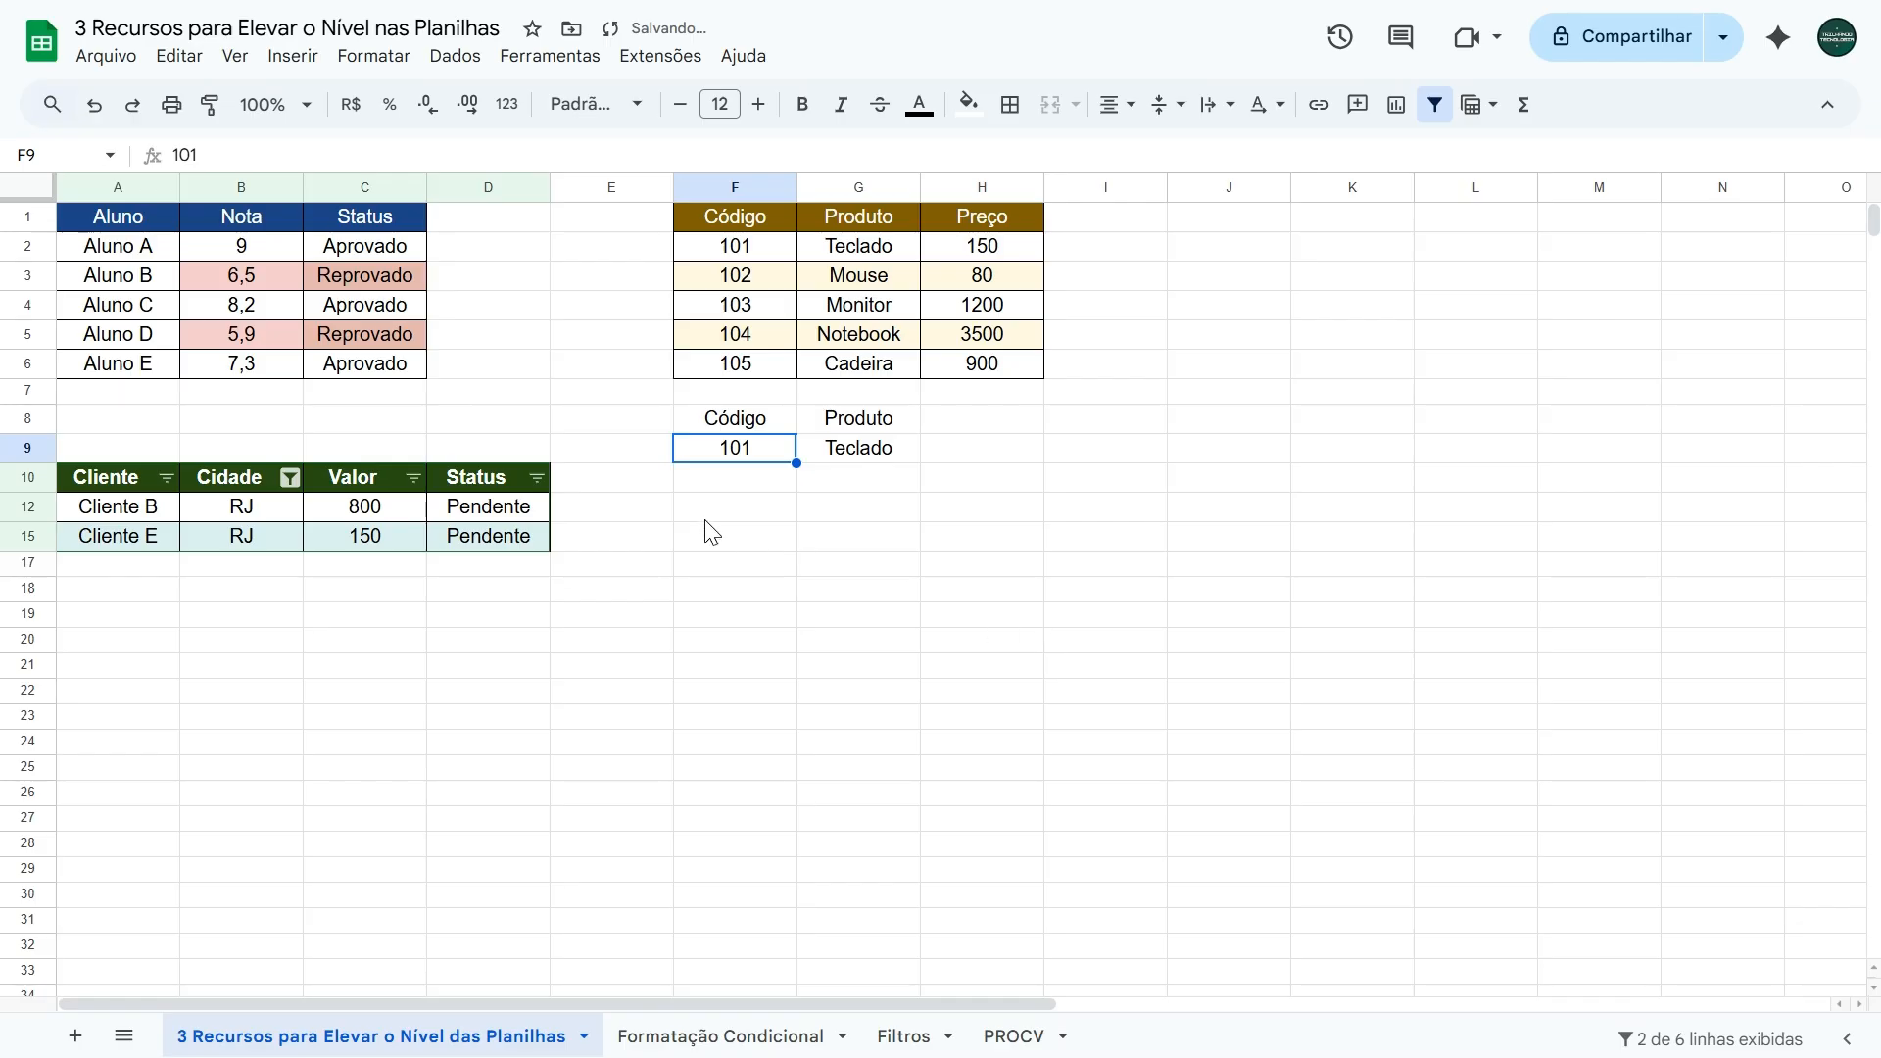
Undo the Cidade filtering and the creation of the filter on the client table.
left_click(555, 372)
key("ctrl+z")
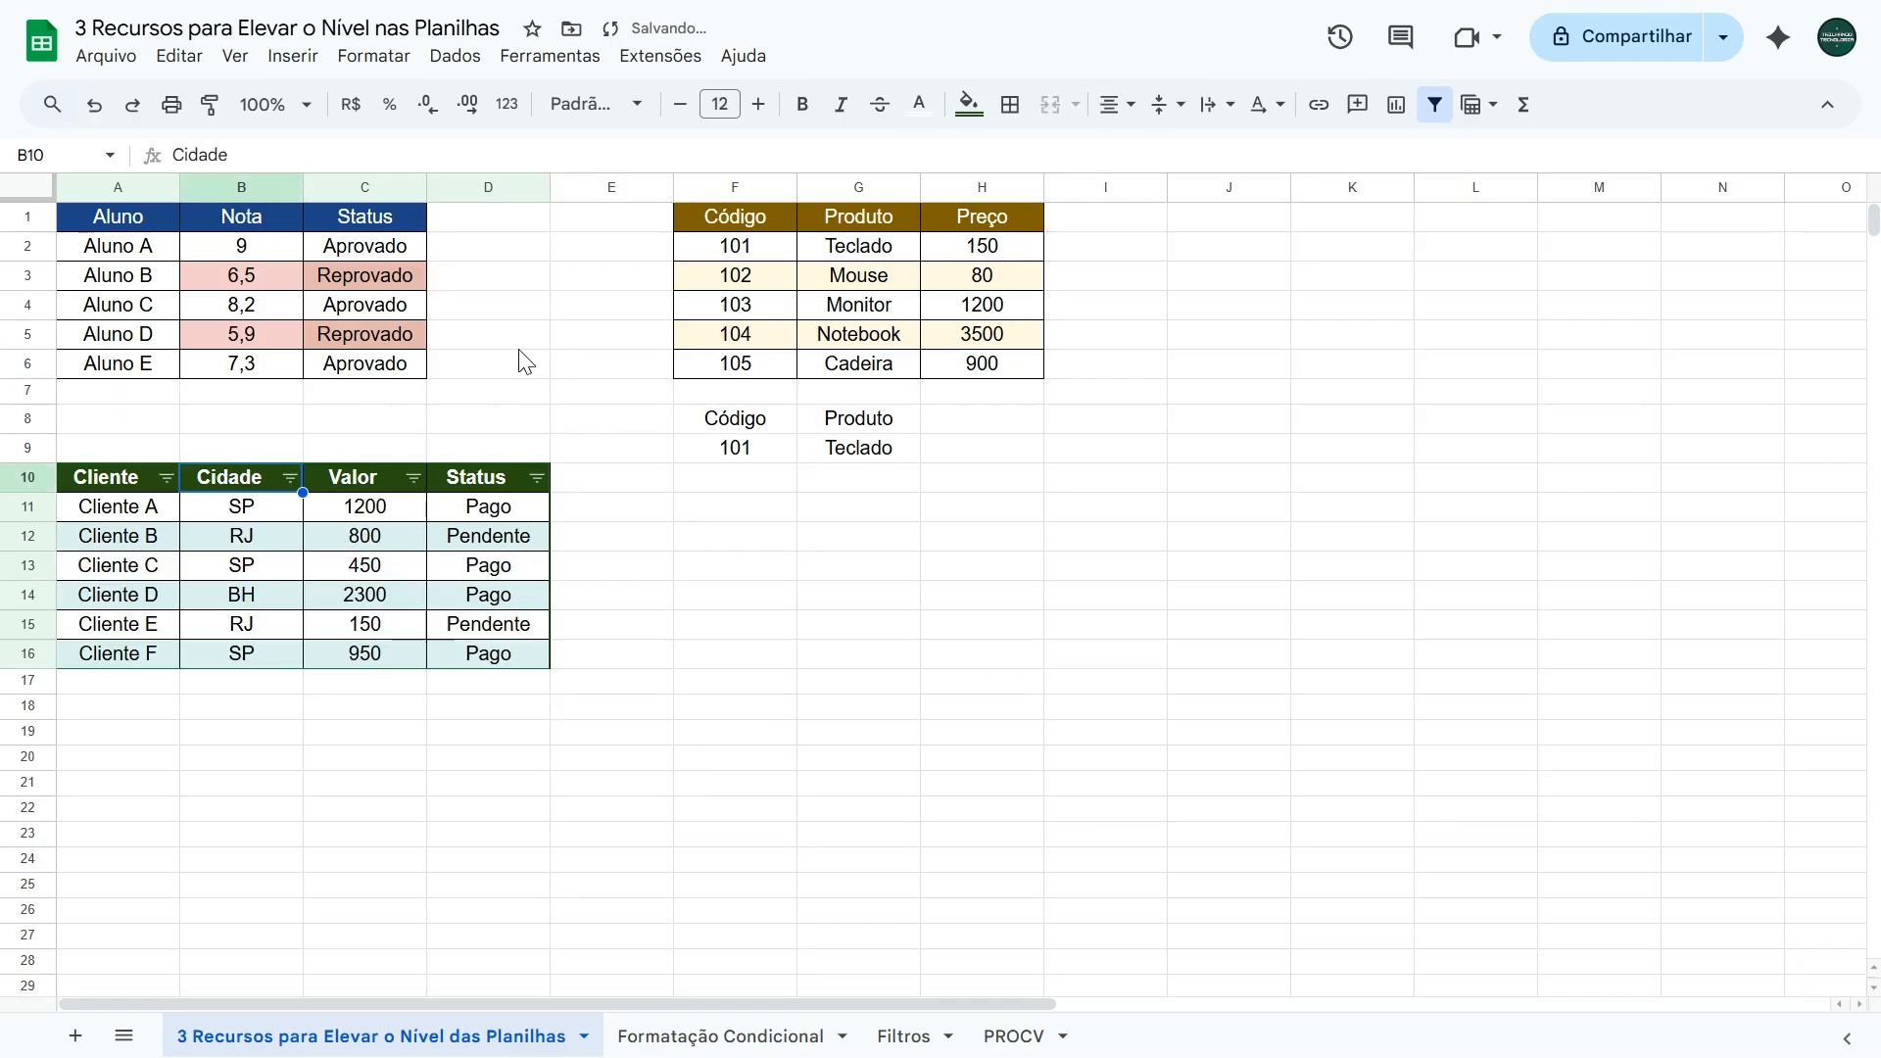
key("ctrl+z")
key("ctrl+z")
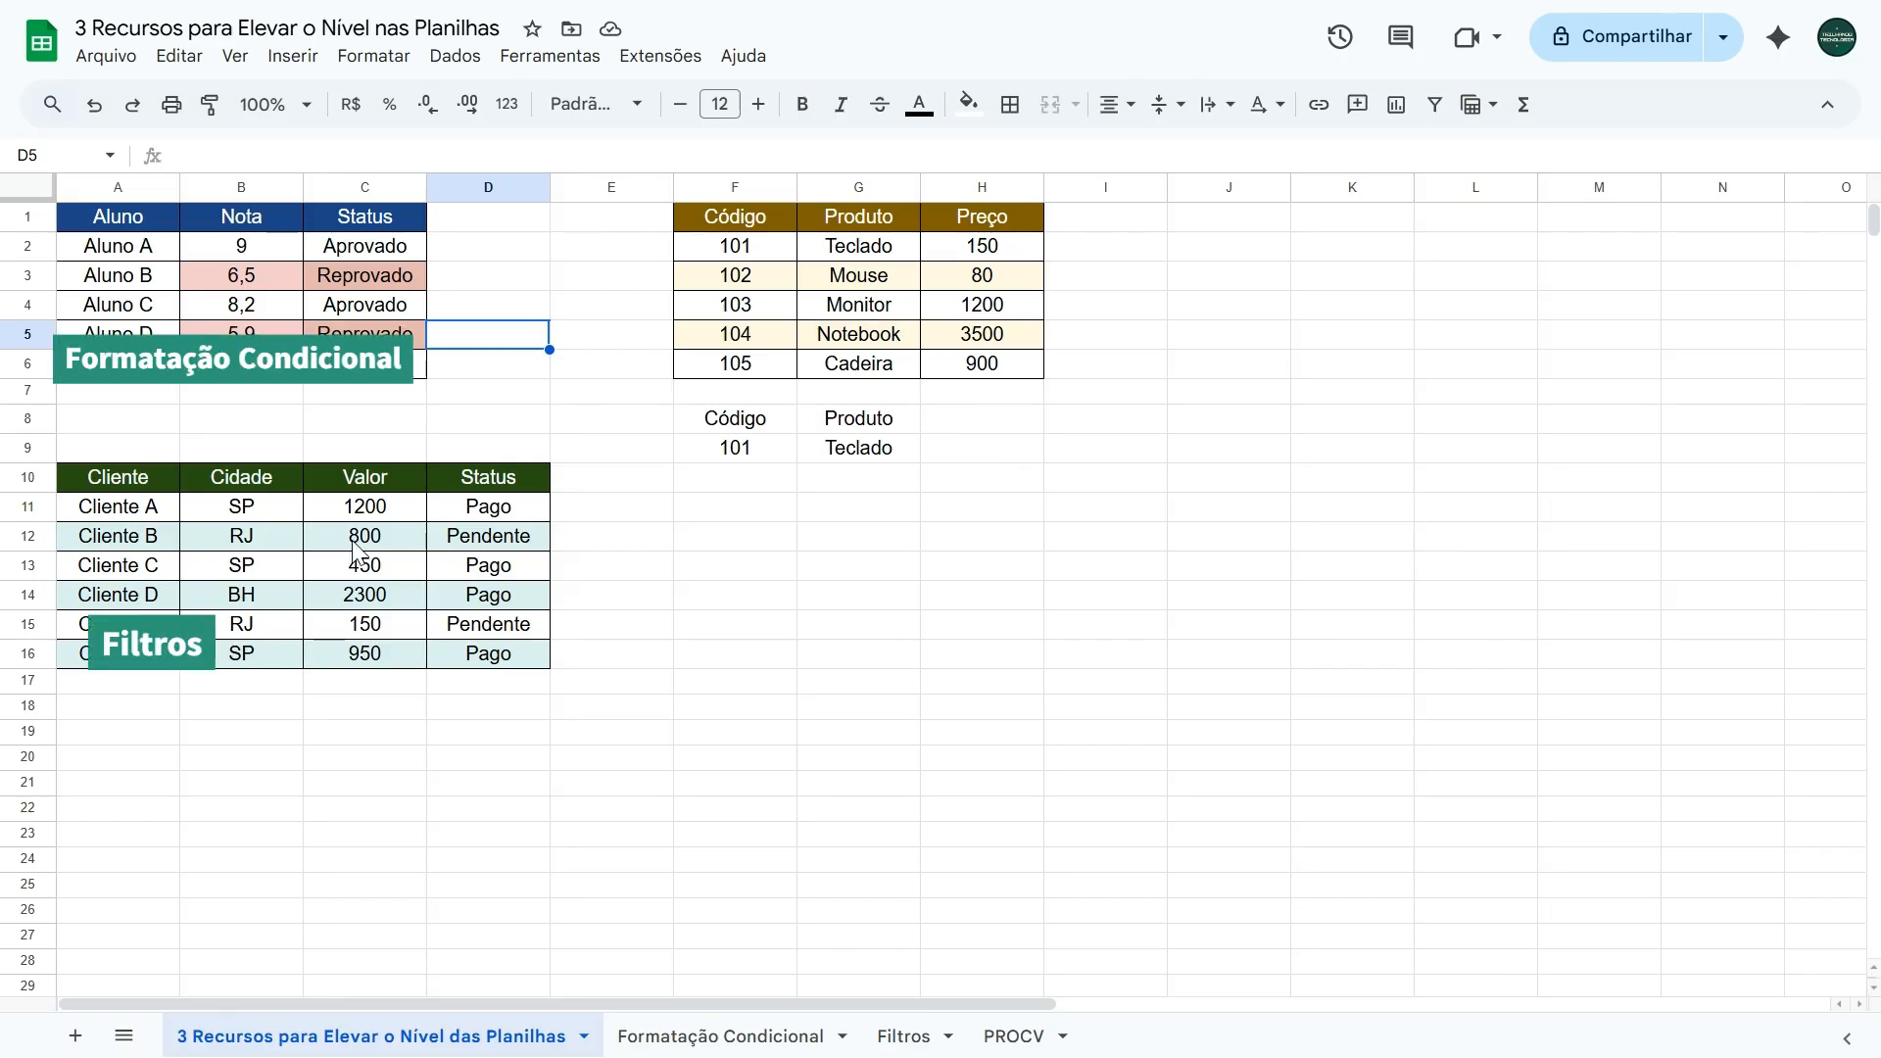
Go to the Formatação Condicional sheet and examine its Aluno, Nota and Status columns.
left_click(662, 1040)
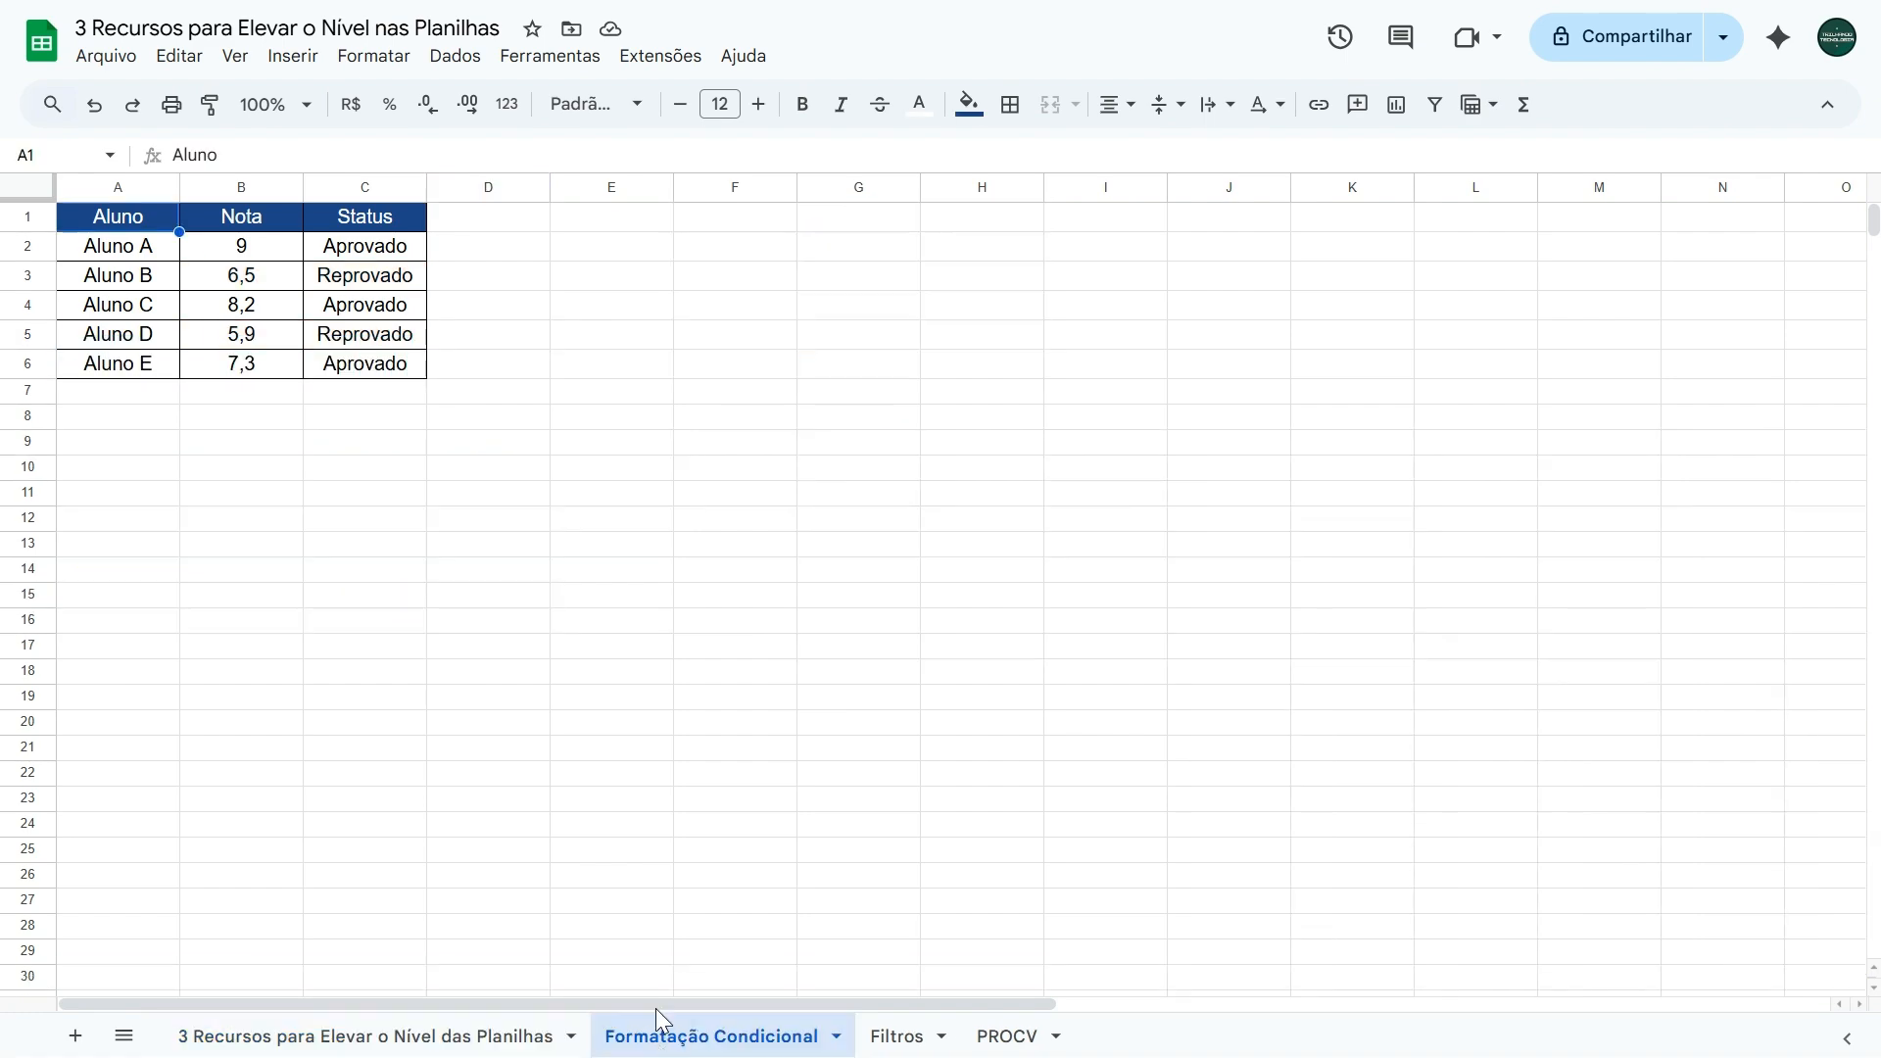
left_click(536, 257)
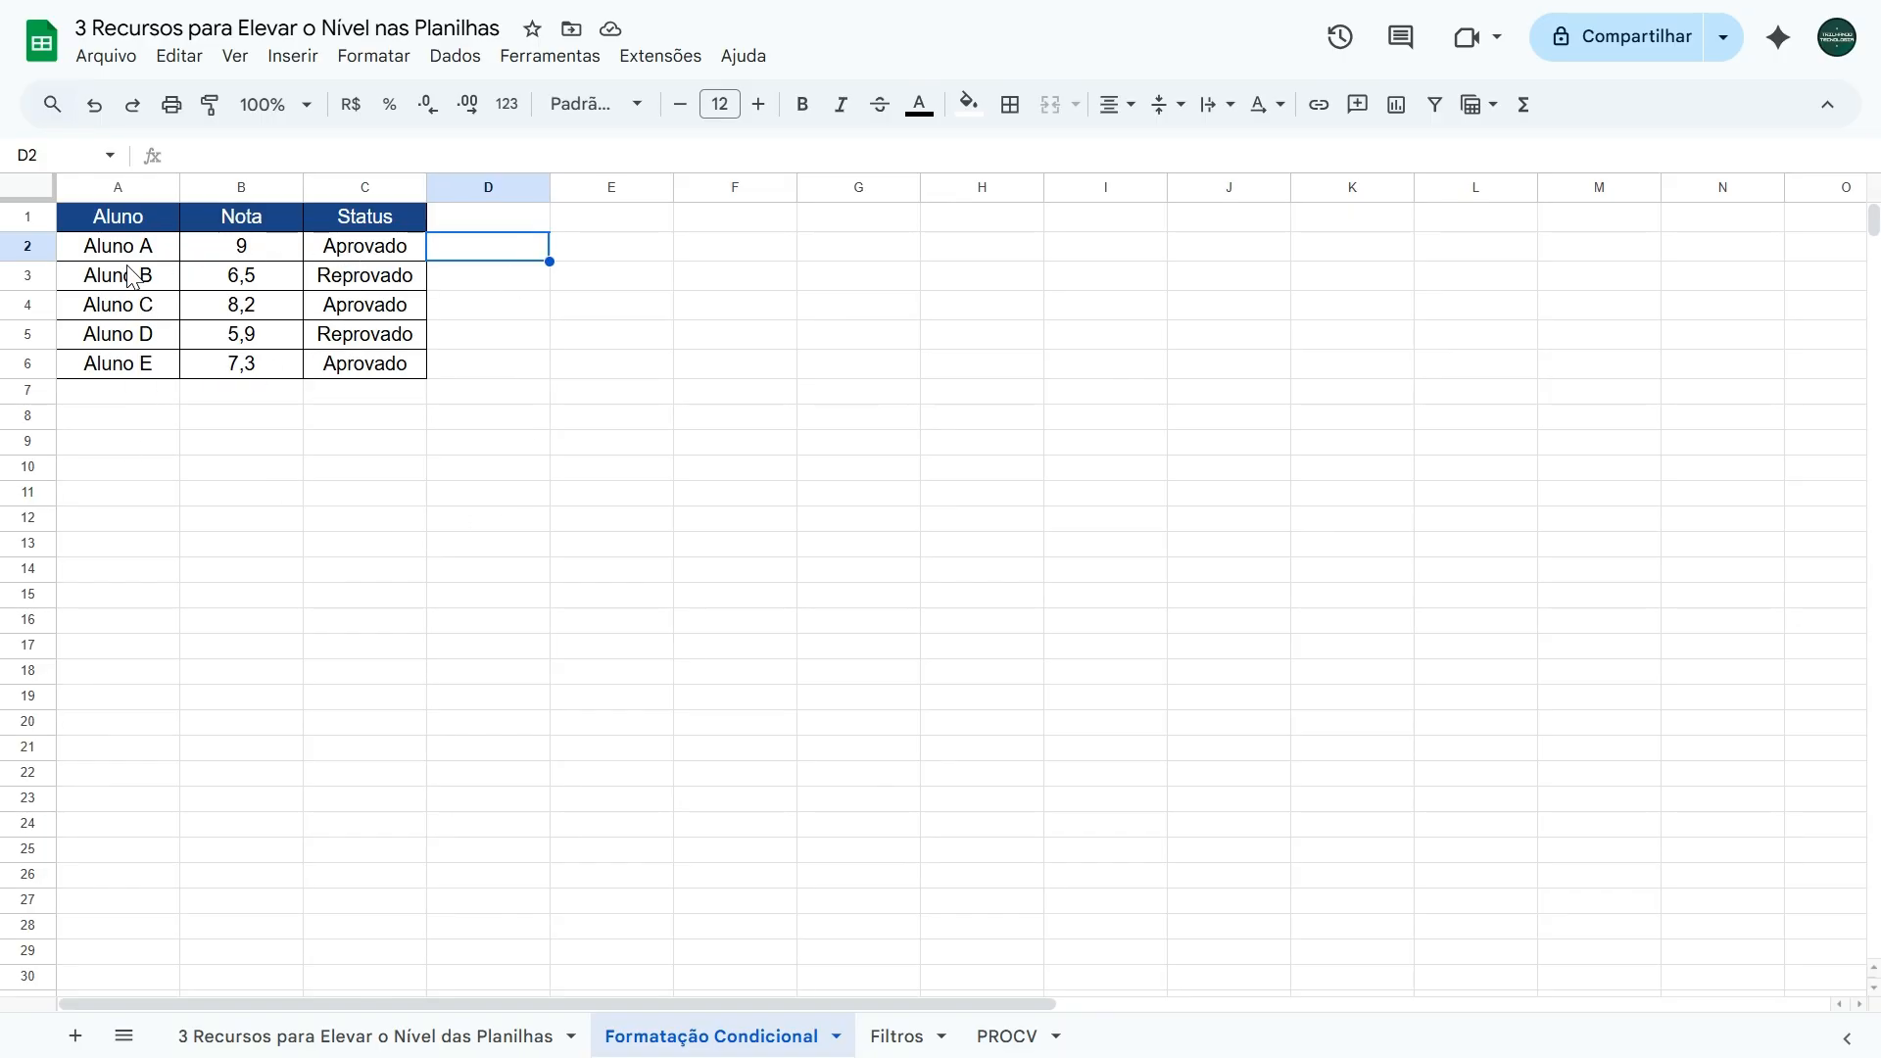
left_click_drag(146, 253, 137, 379)
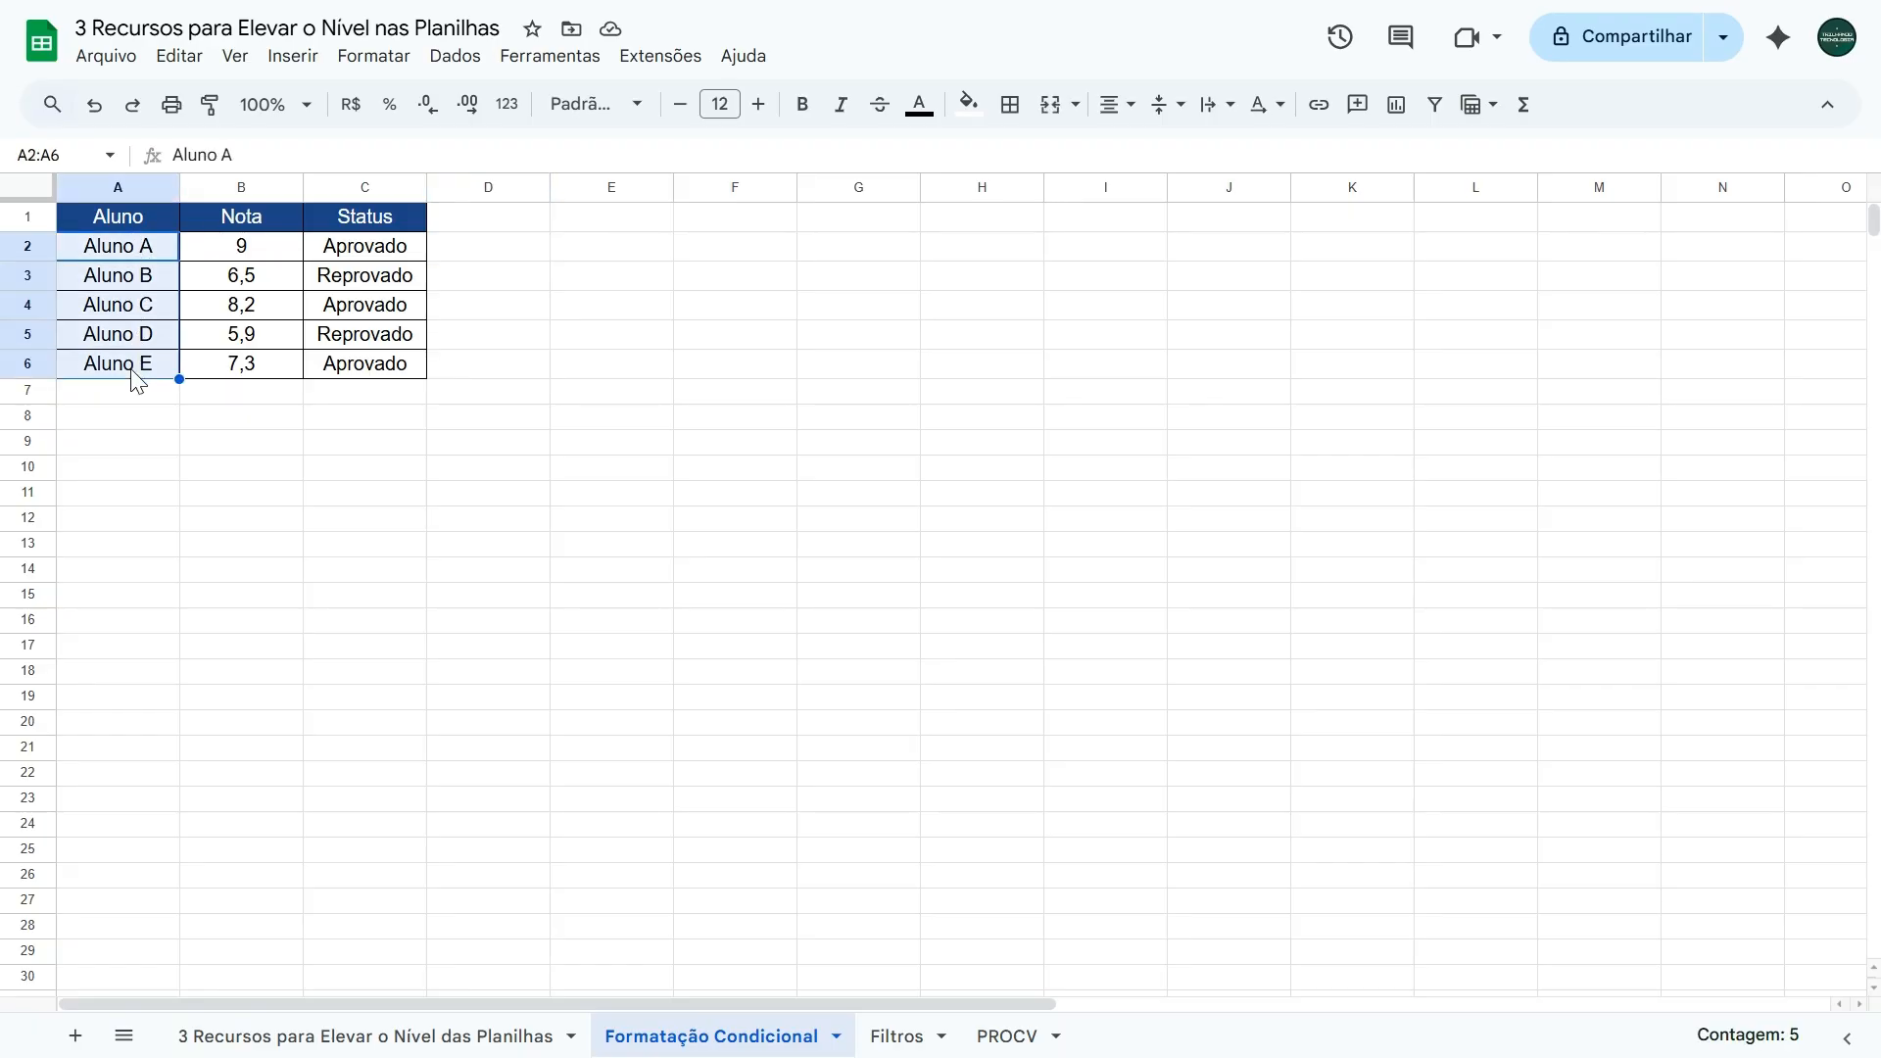
left_click_drag(262, 256, 248, 366)
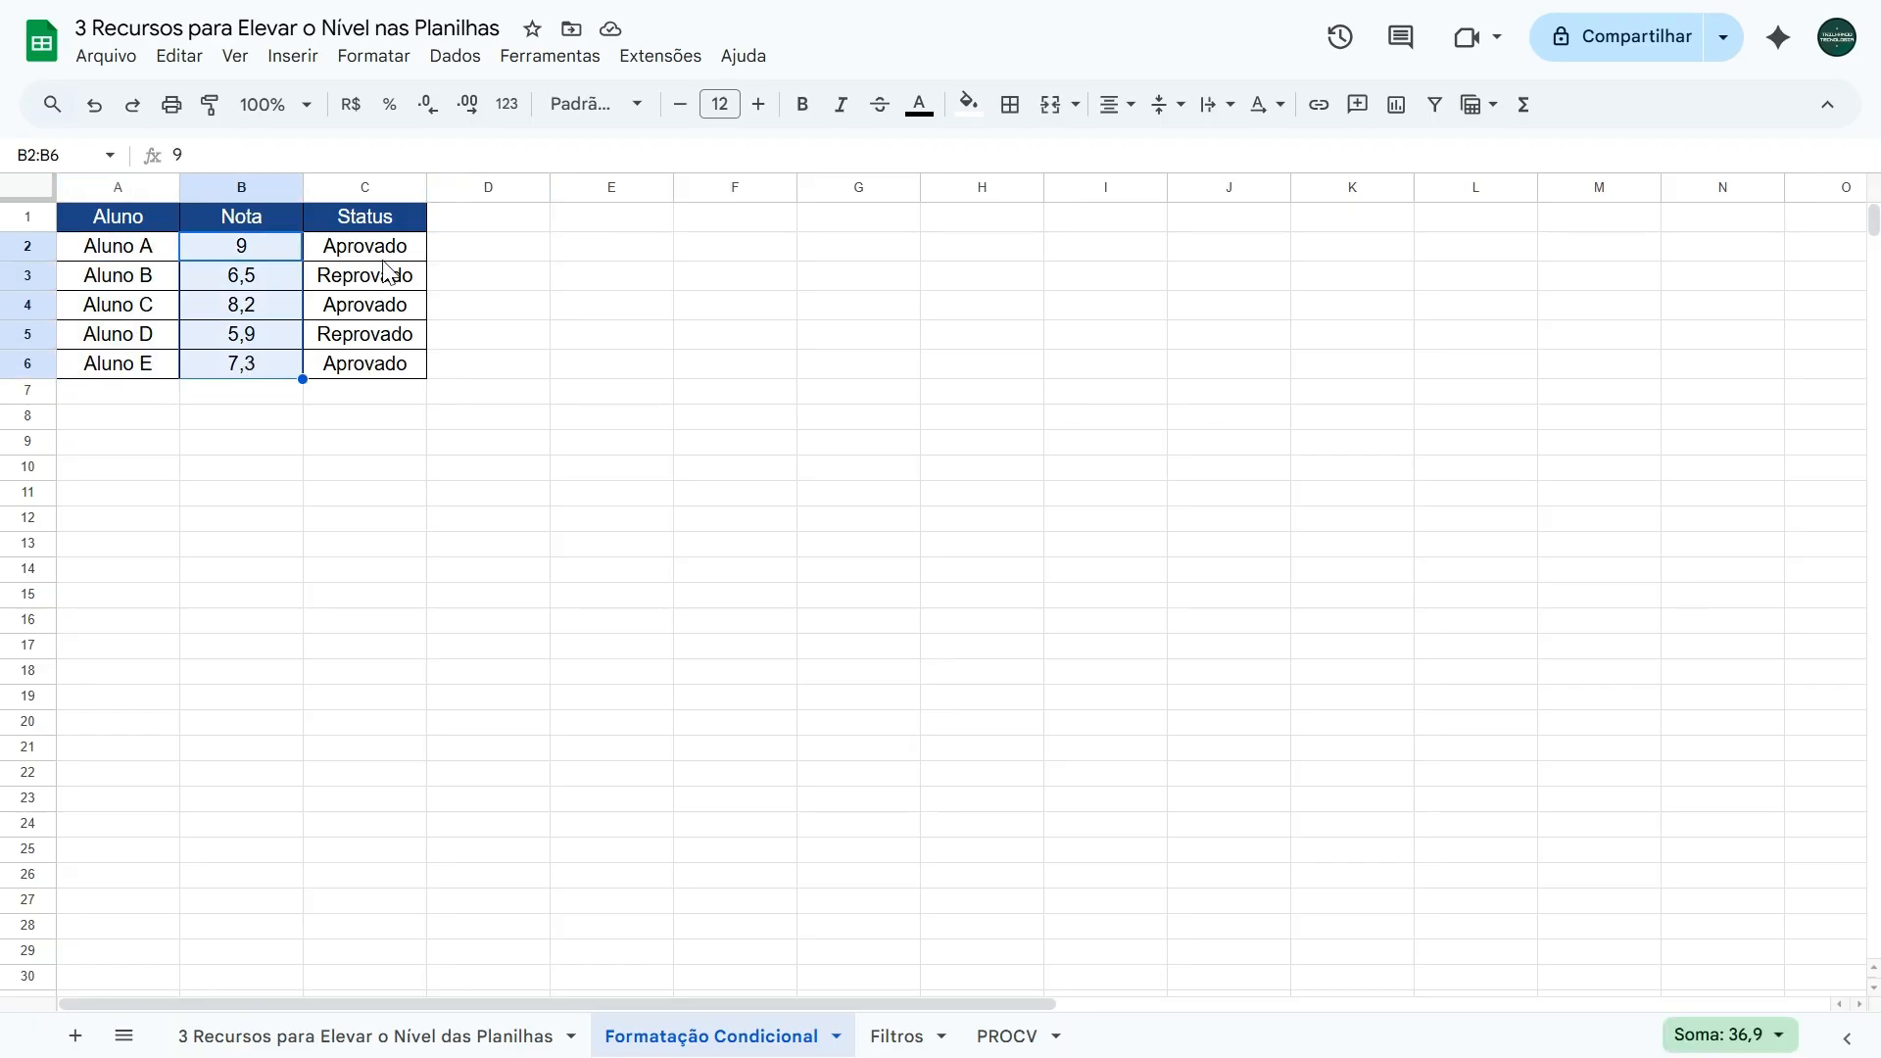
left_click_drag(387, 255, 380, 365)
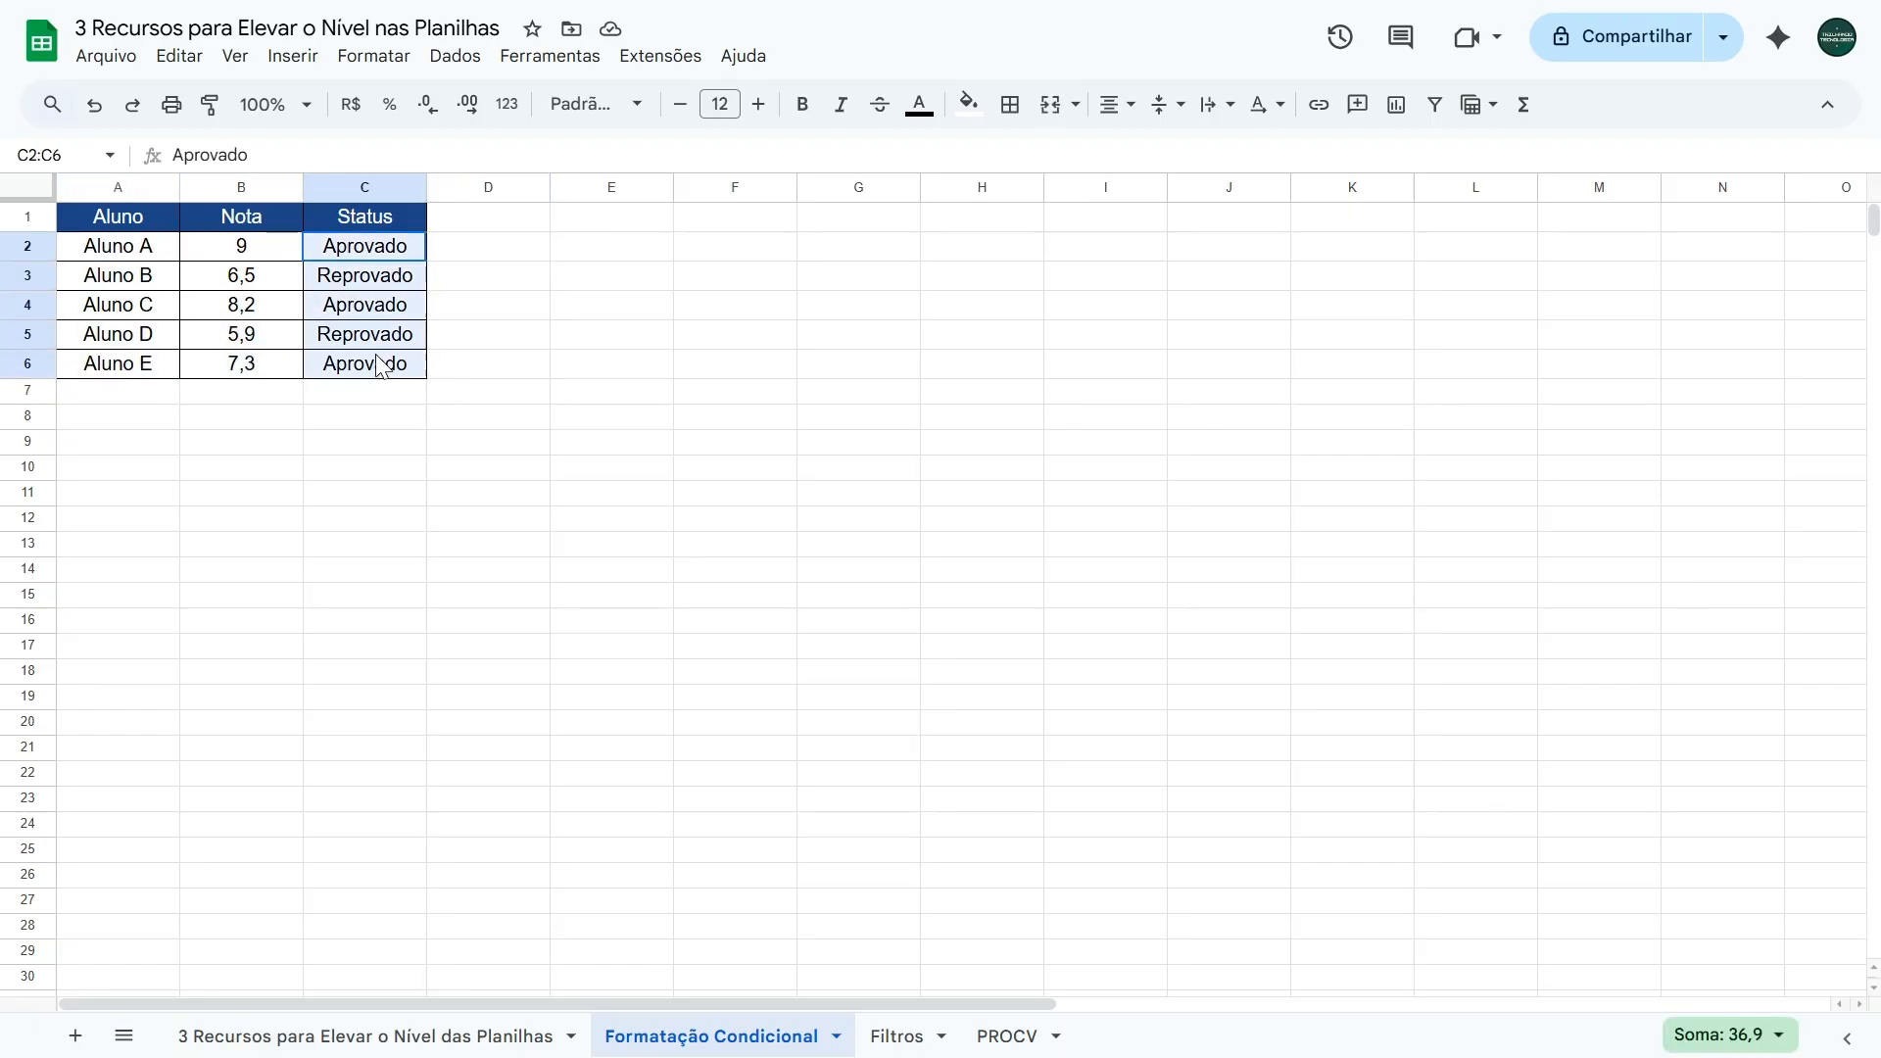
Change the Status of Aluno B and Aluno D to Recuperação.
left_click(493, 257)
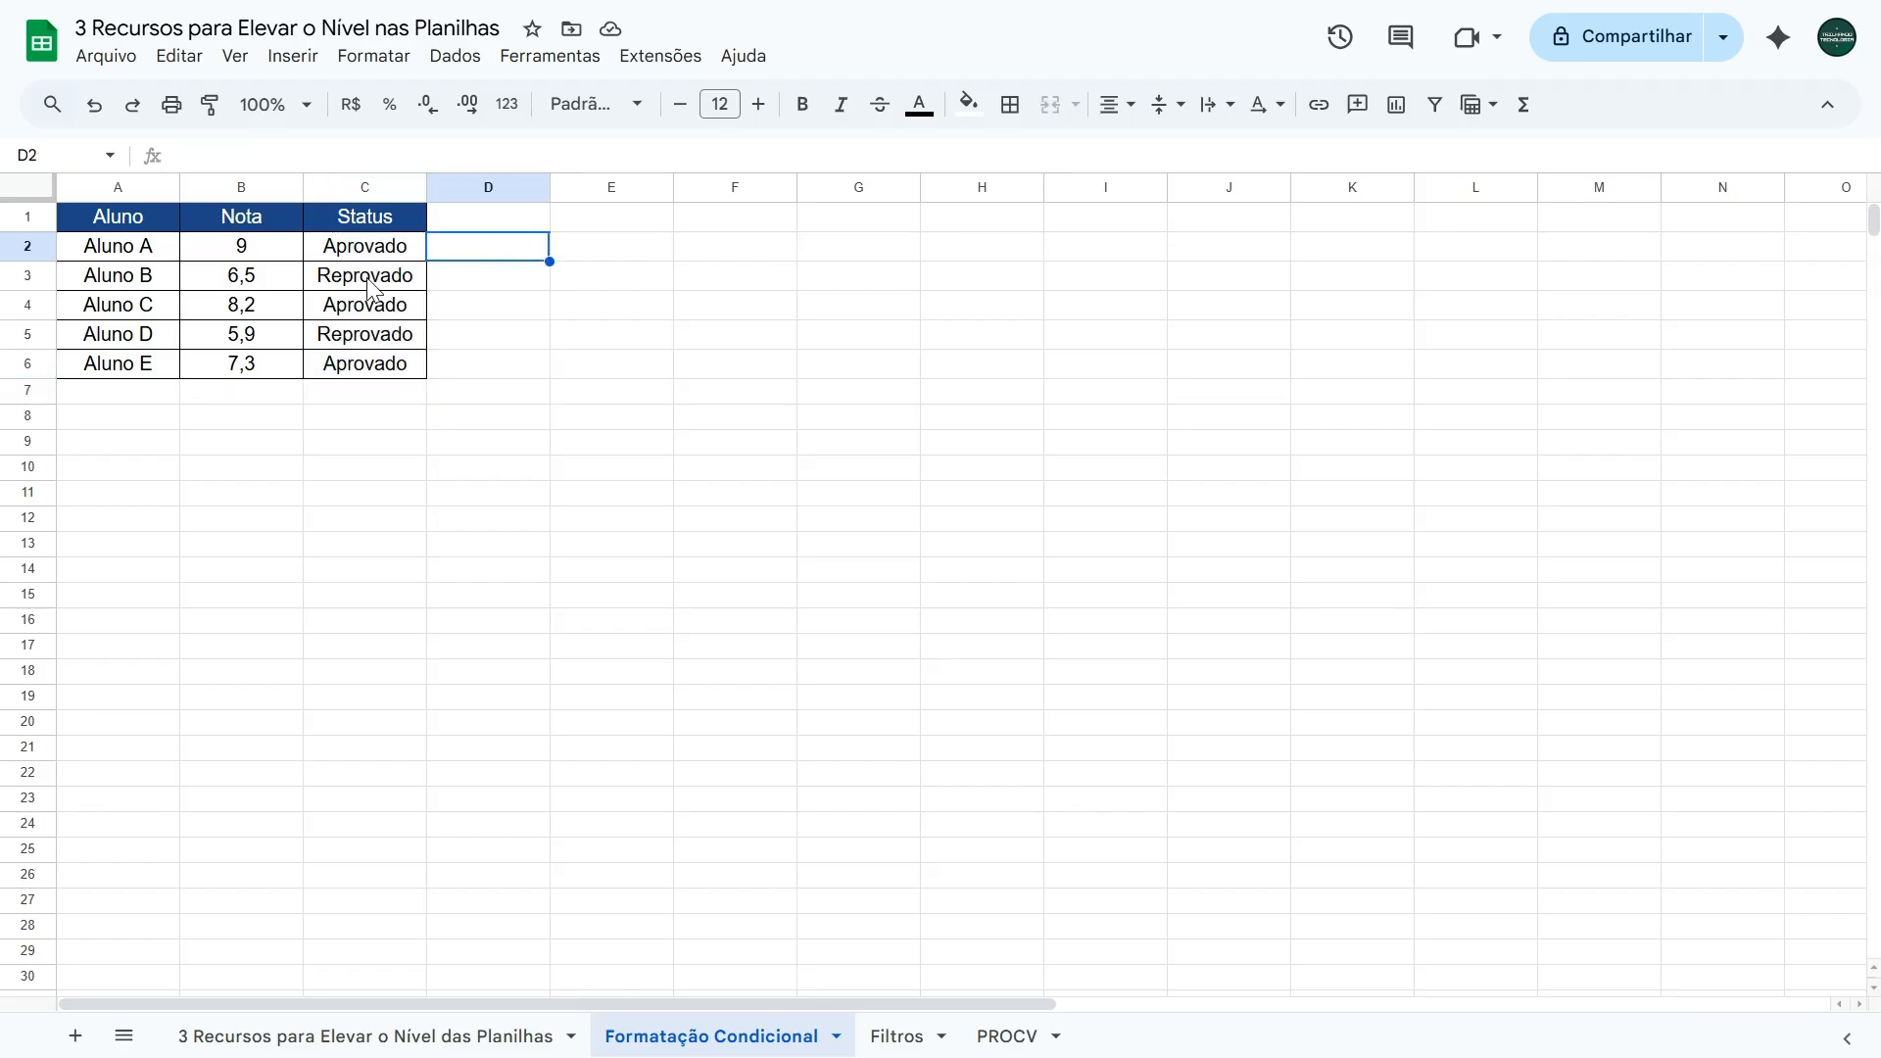
key("Left")
key("Down")
type("Recuperação")
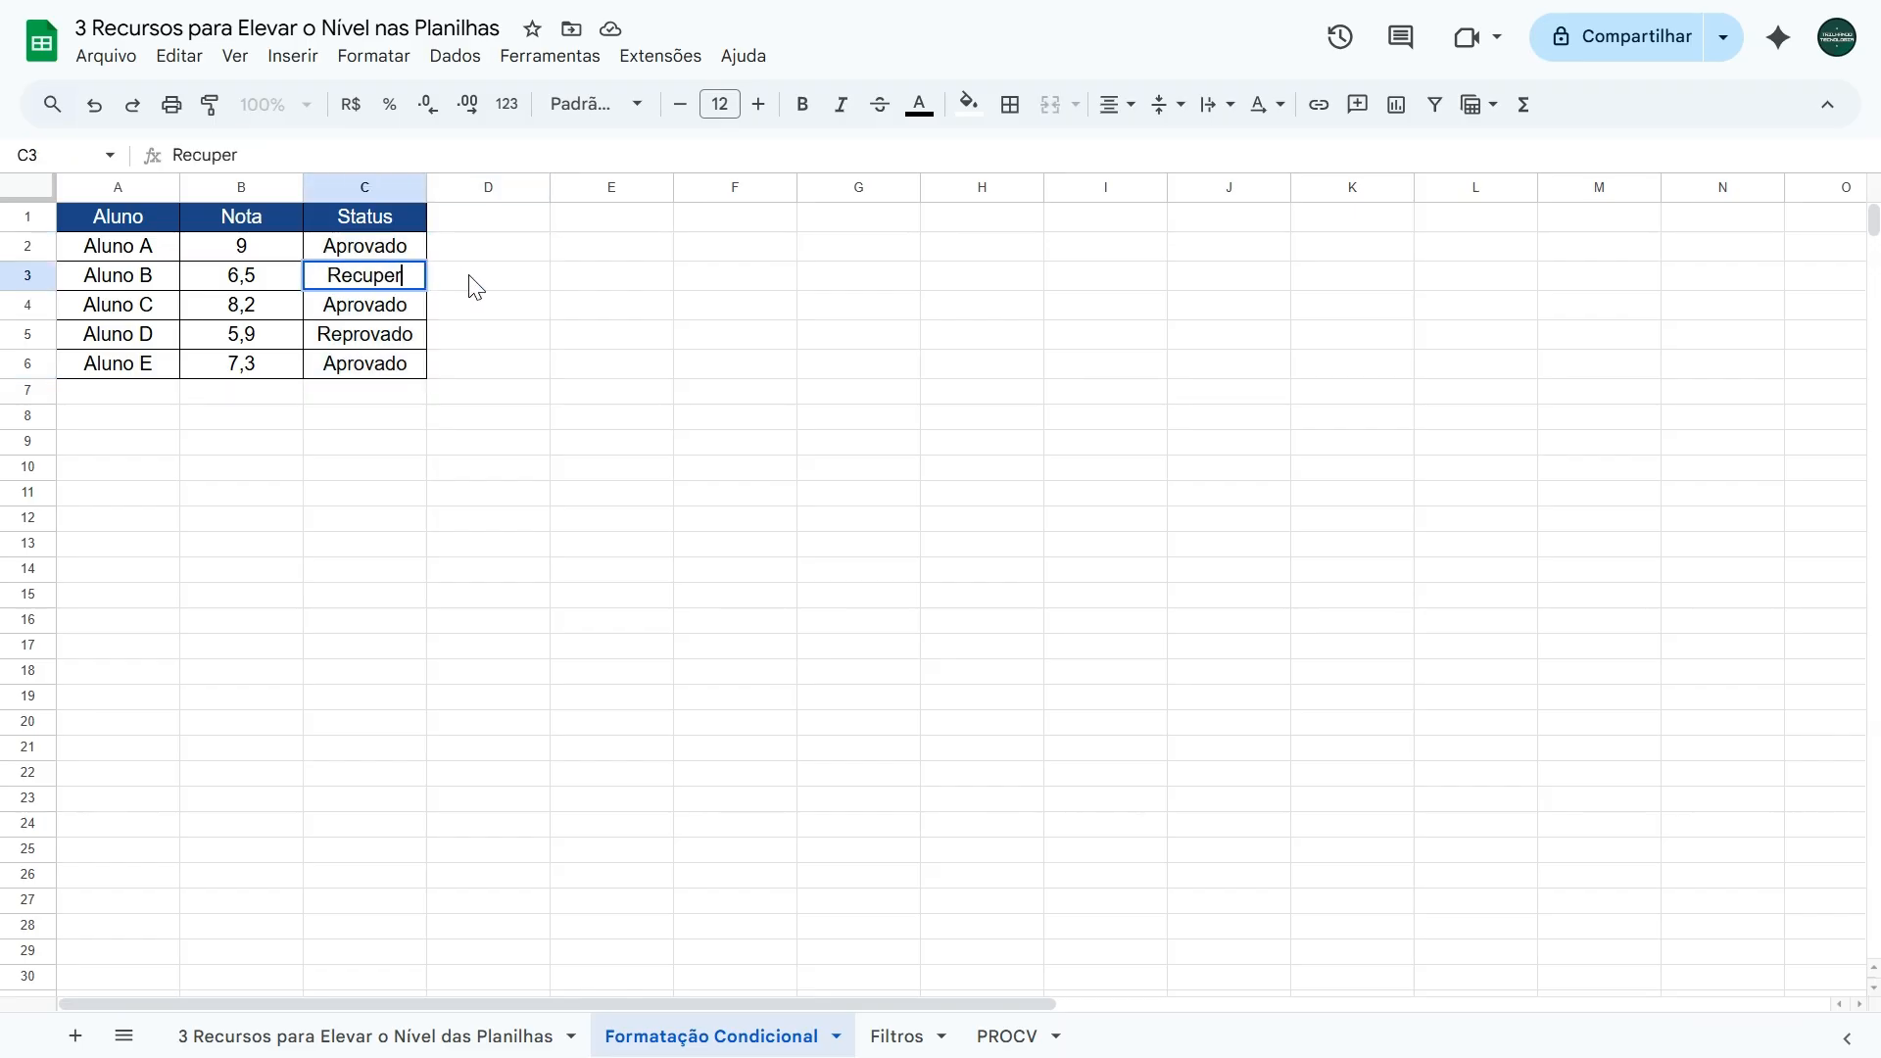
key("Return")
key("Down")
type("Recuperação")
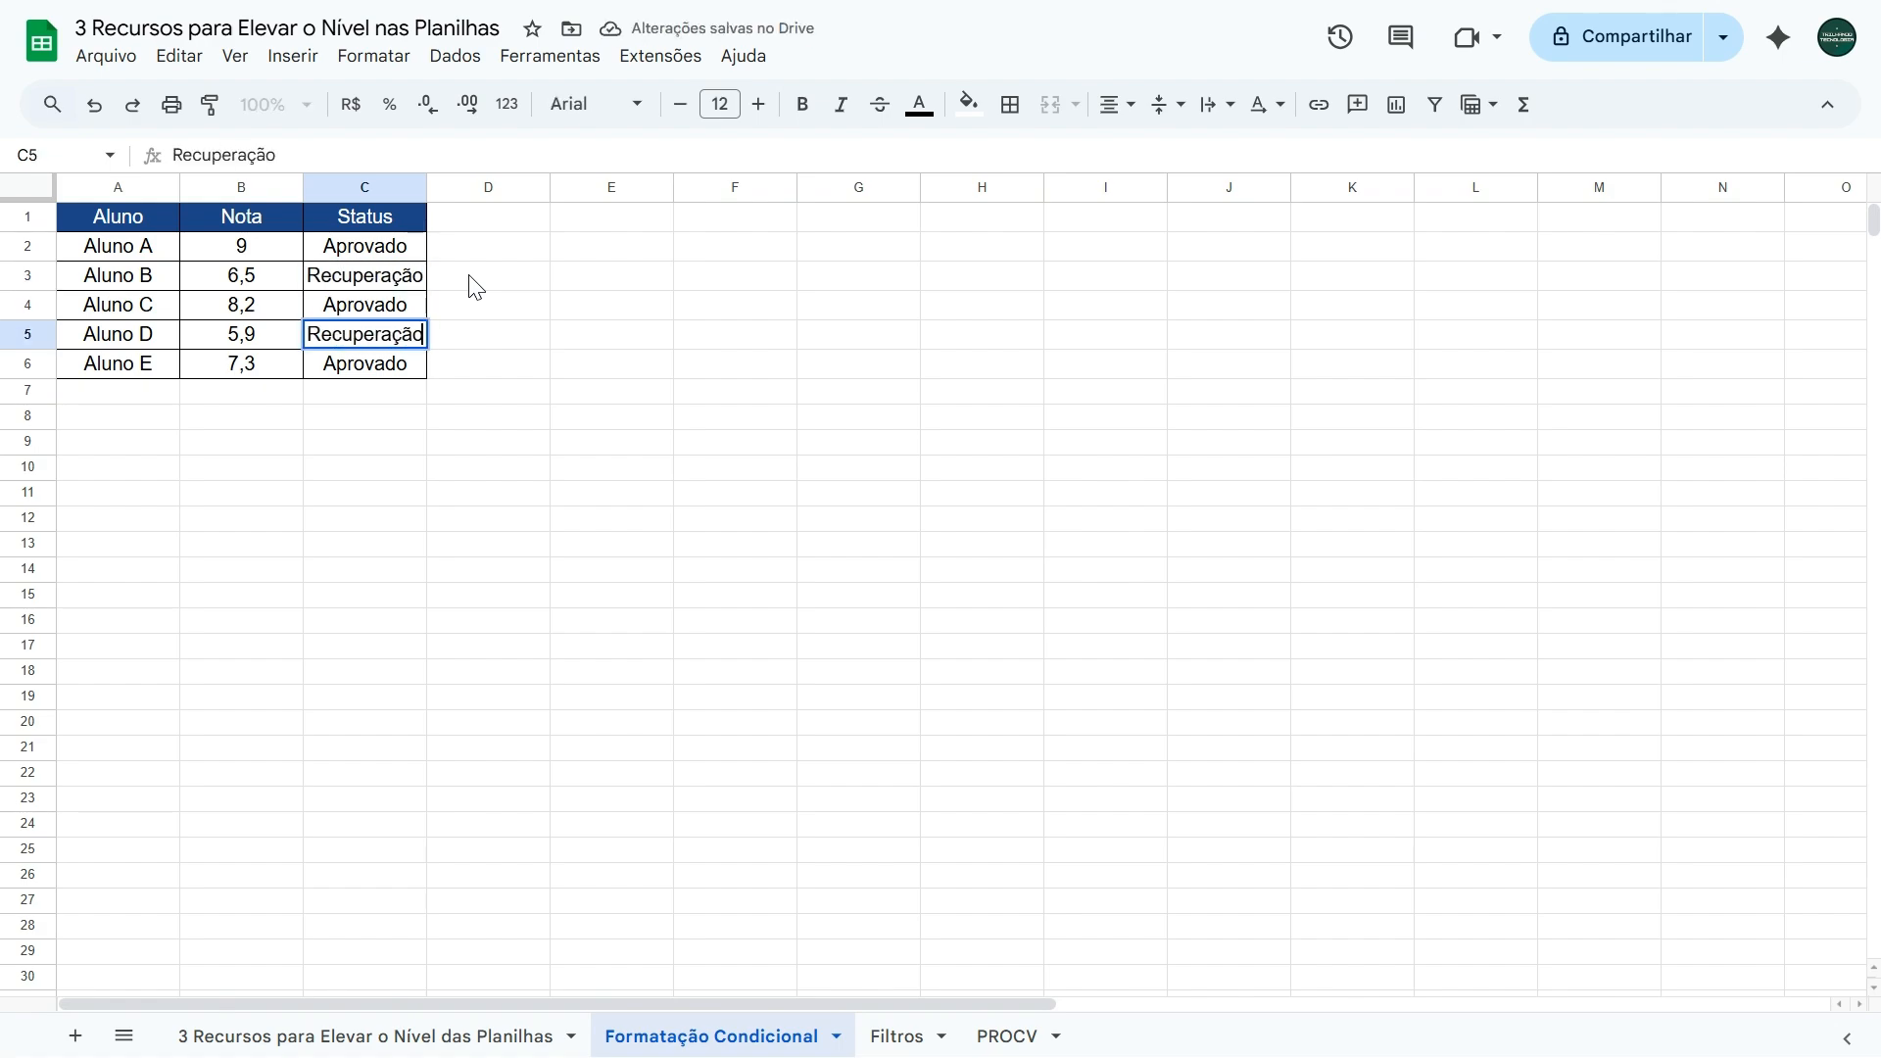
key("Return")
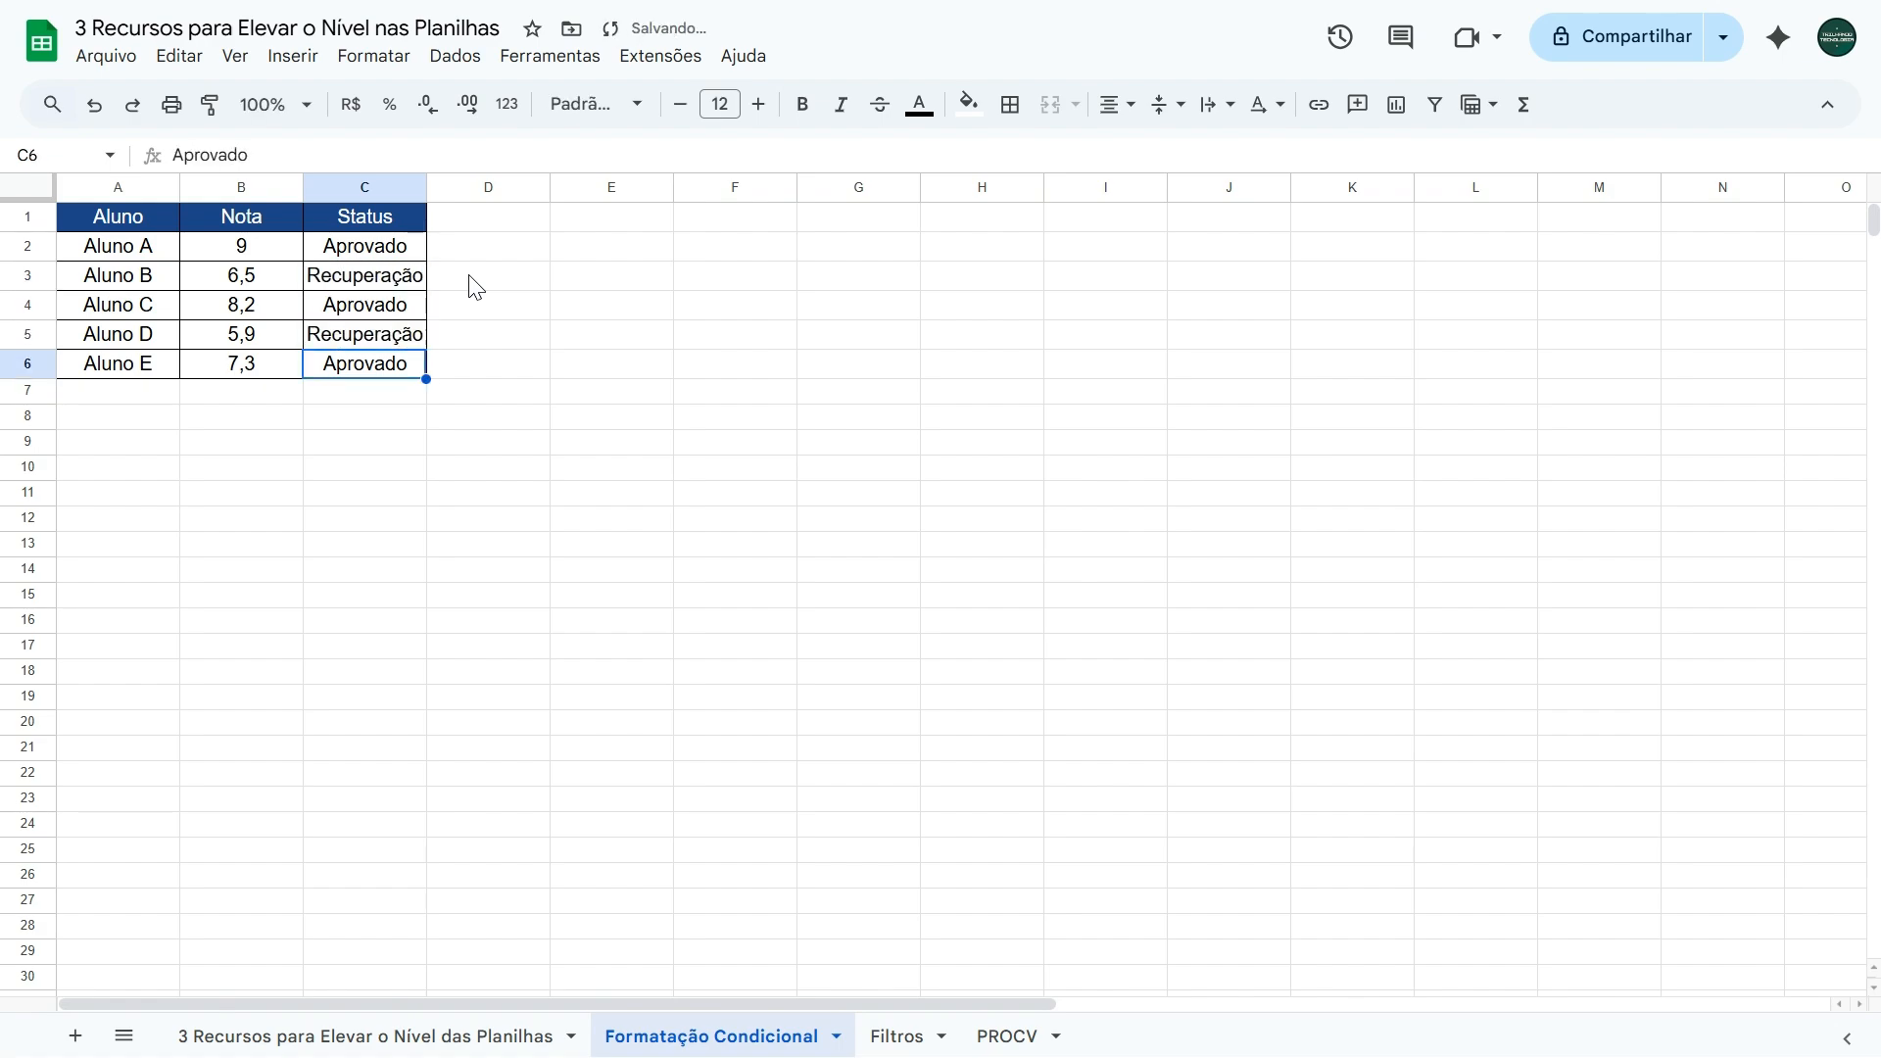
Start a conditional formatting rule for the grades in B2:B6.
left_click(477, 282)
left_click_drag(241, 253, 231, 343)
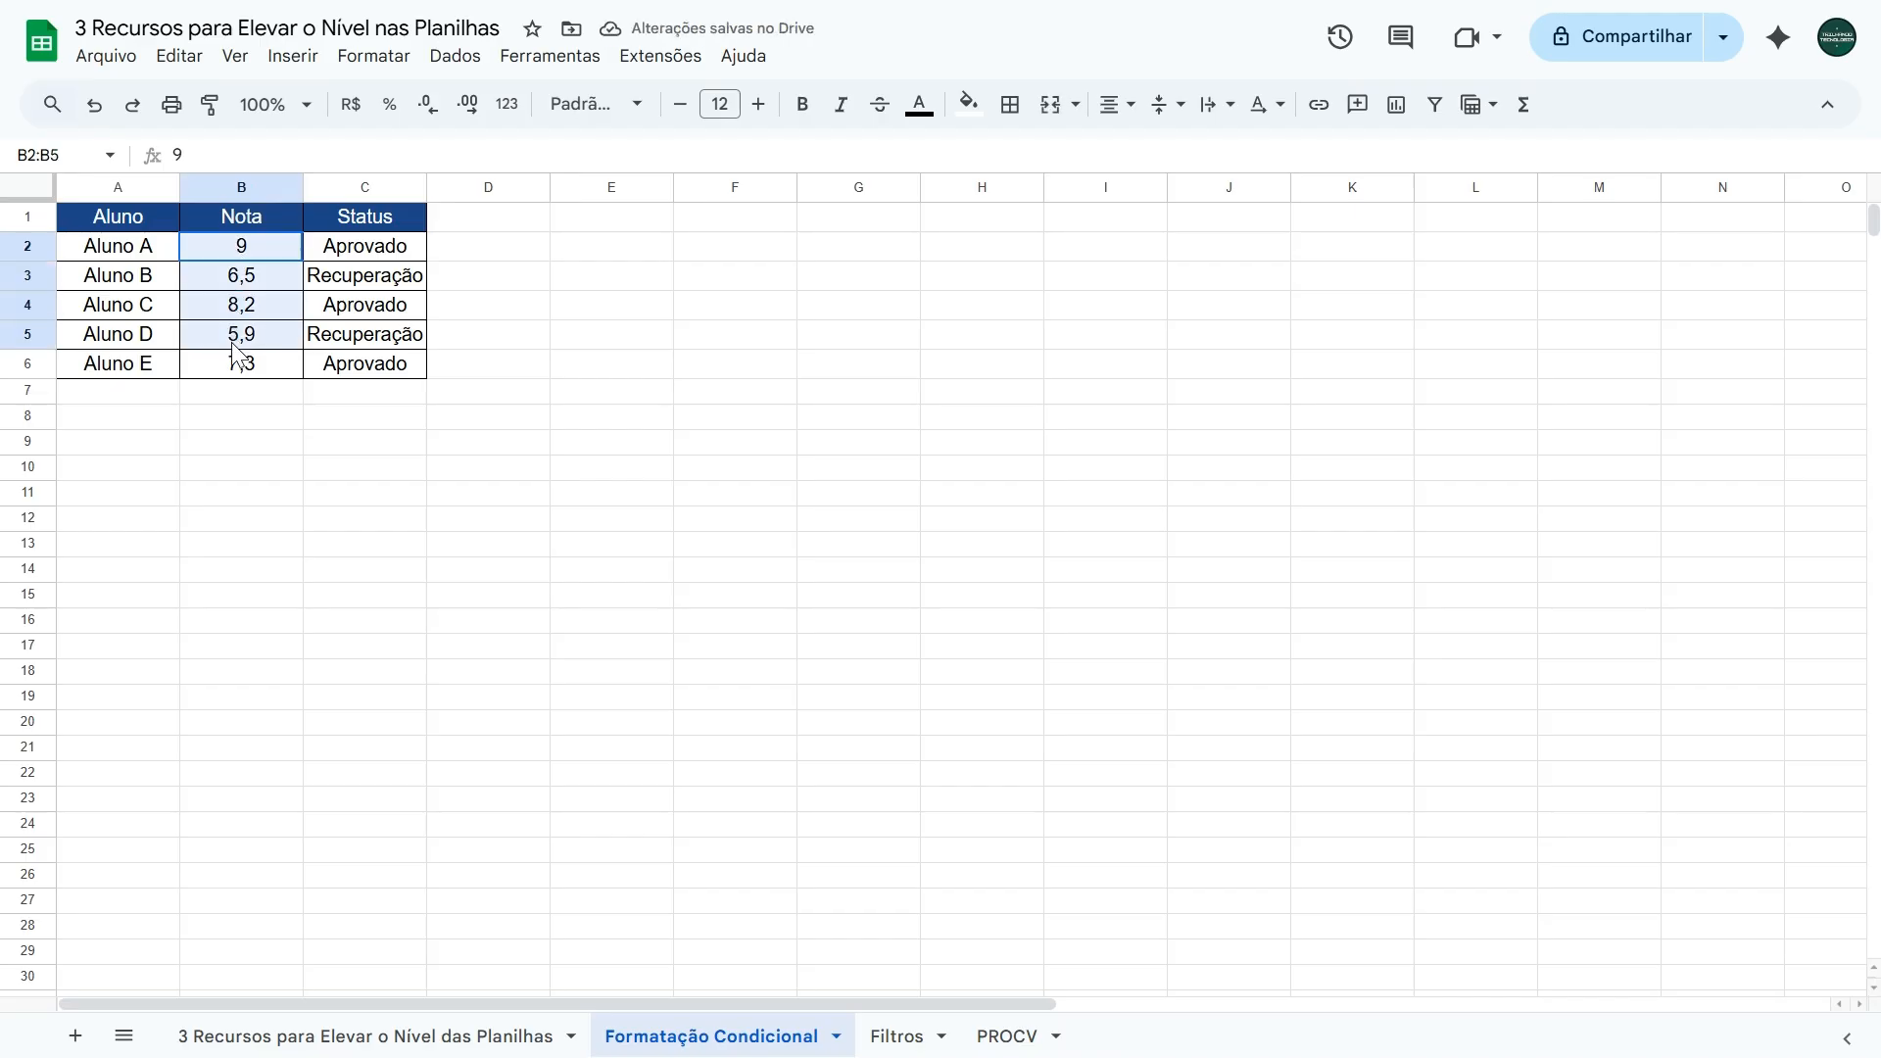
left_click(496, 259)
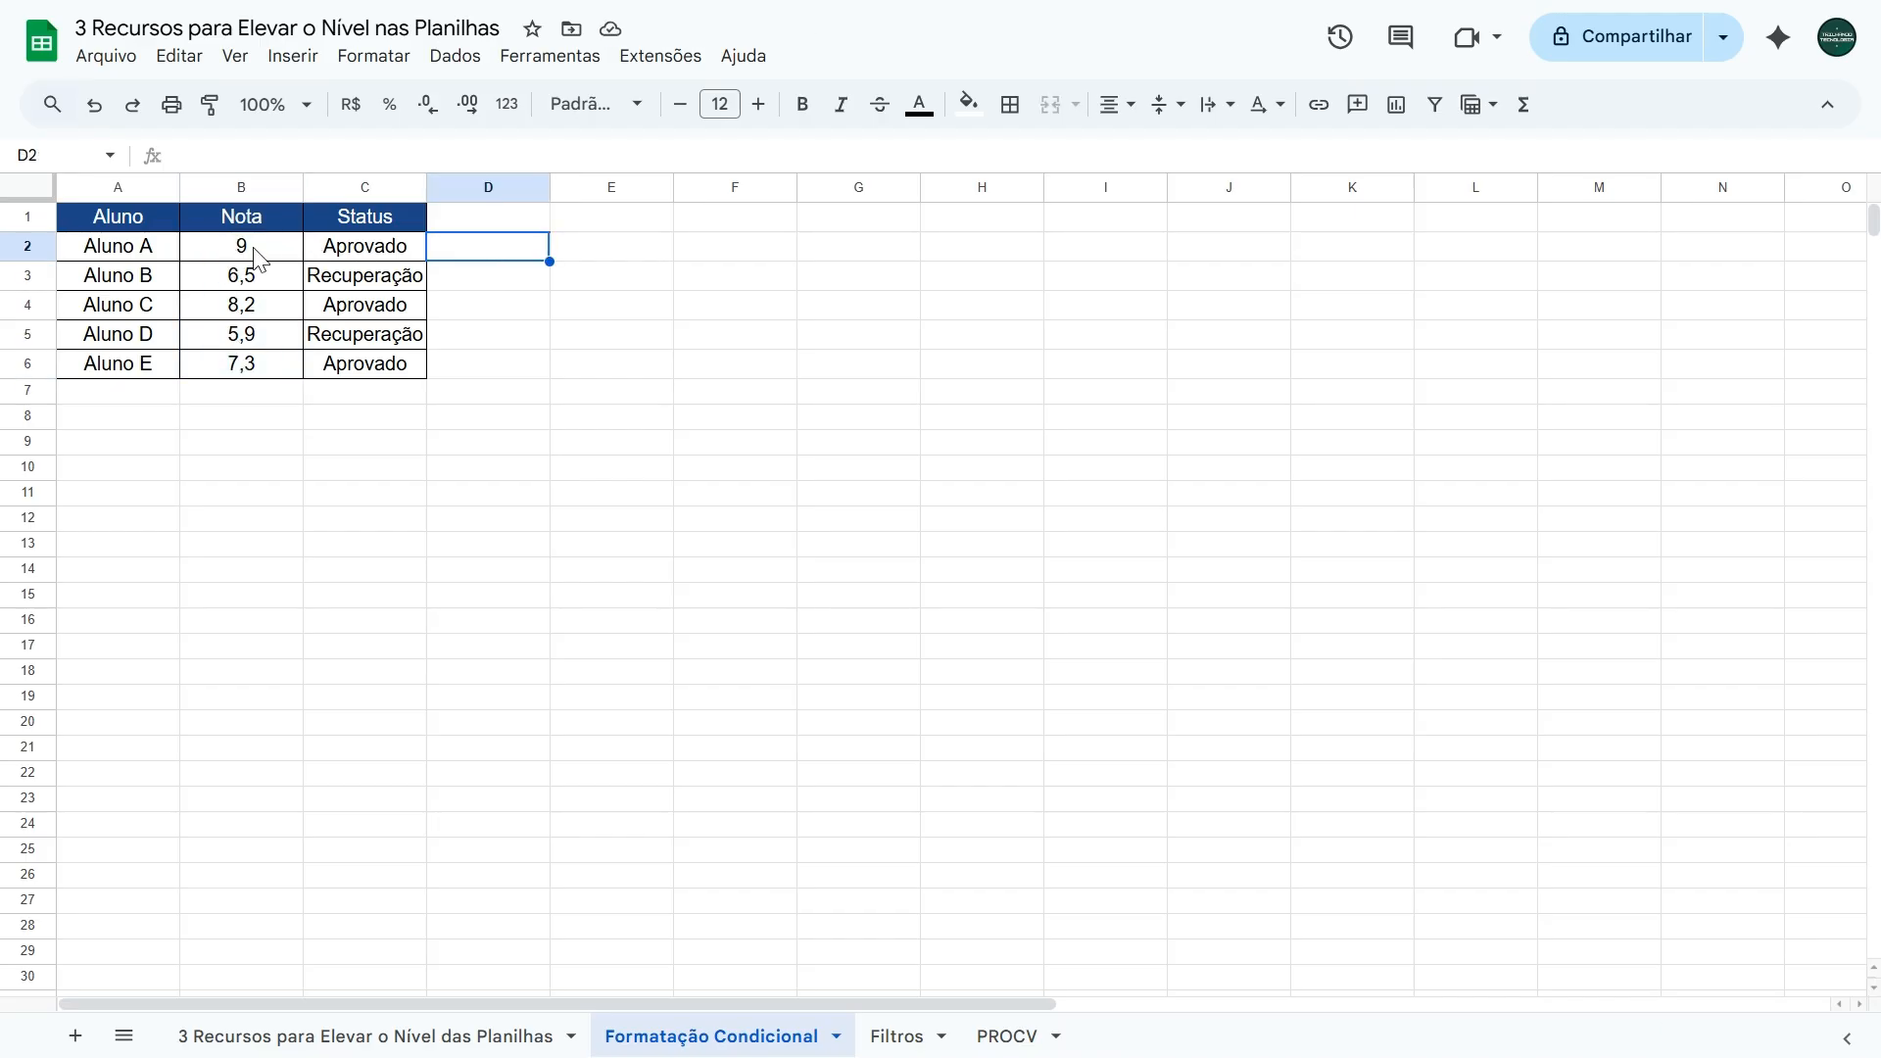
left_click_drag(257, 260, 247, 365)
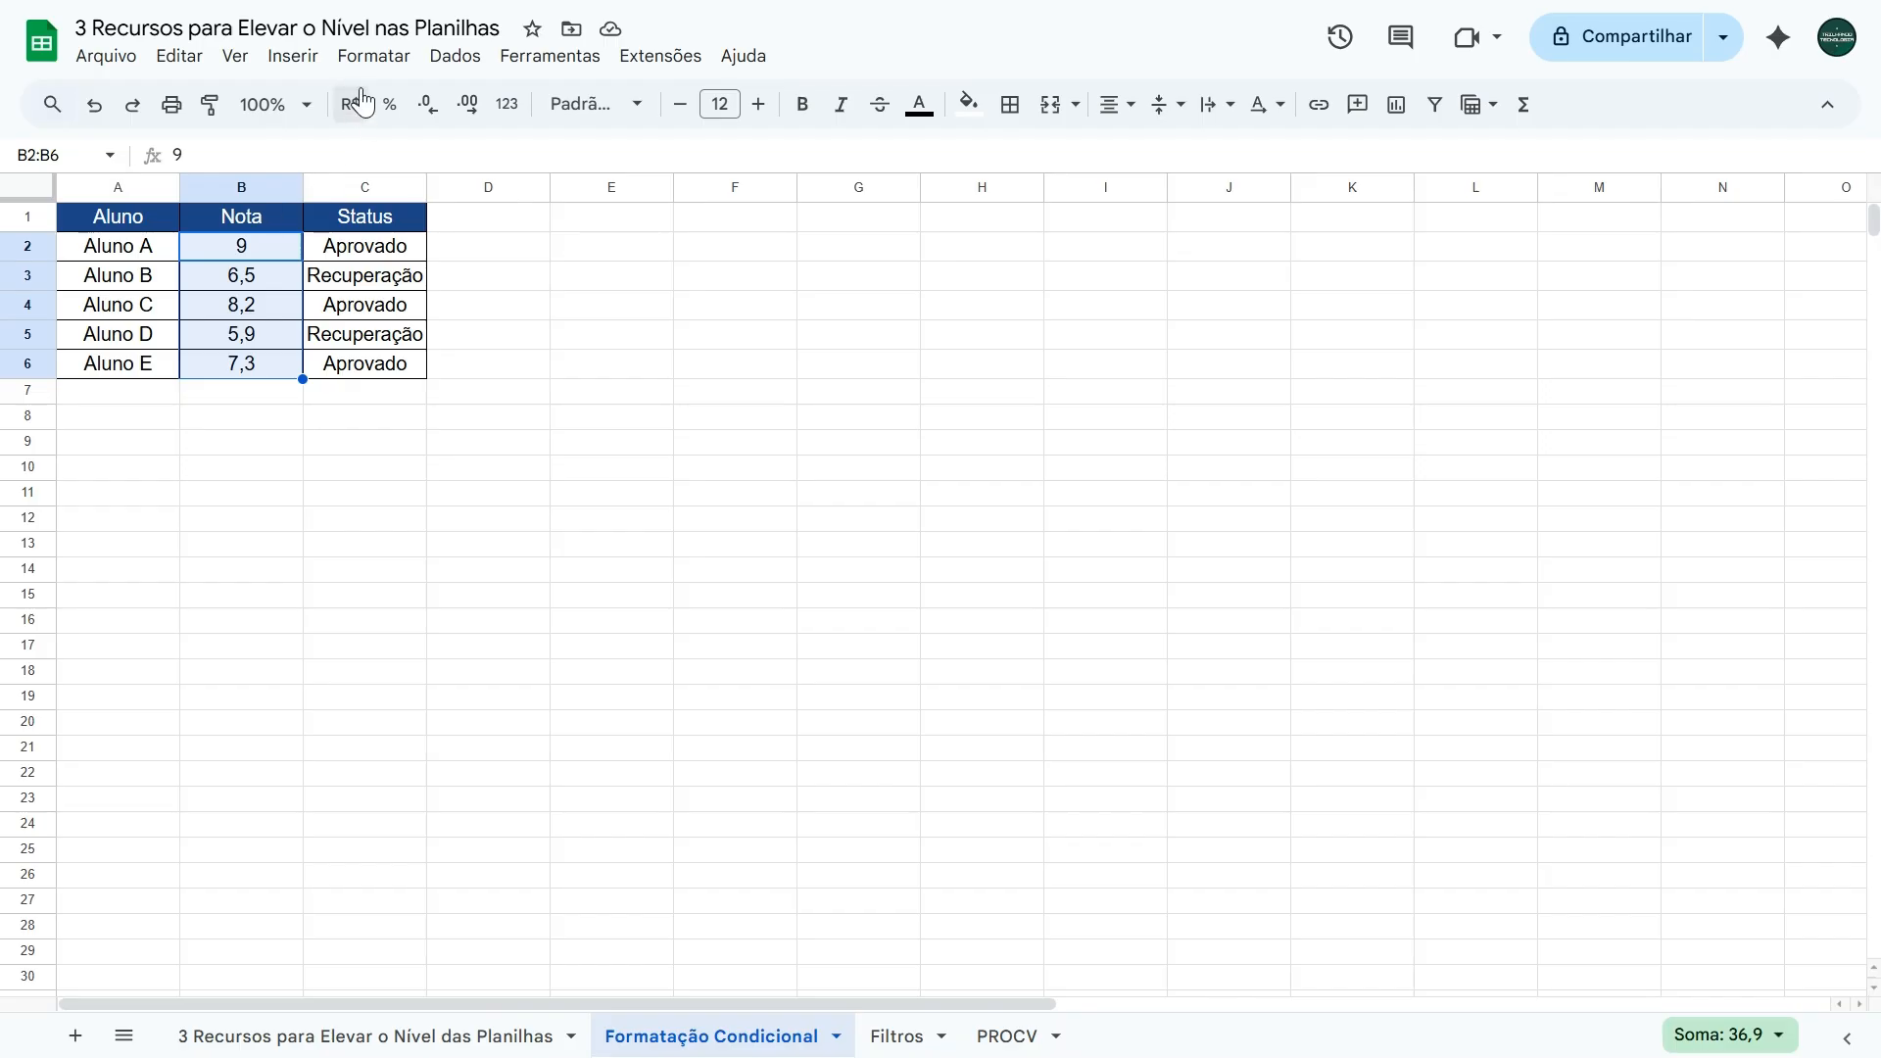
left_click(371, 60)
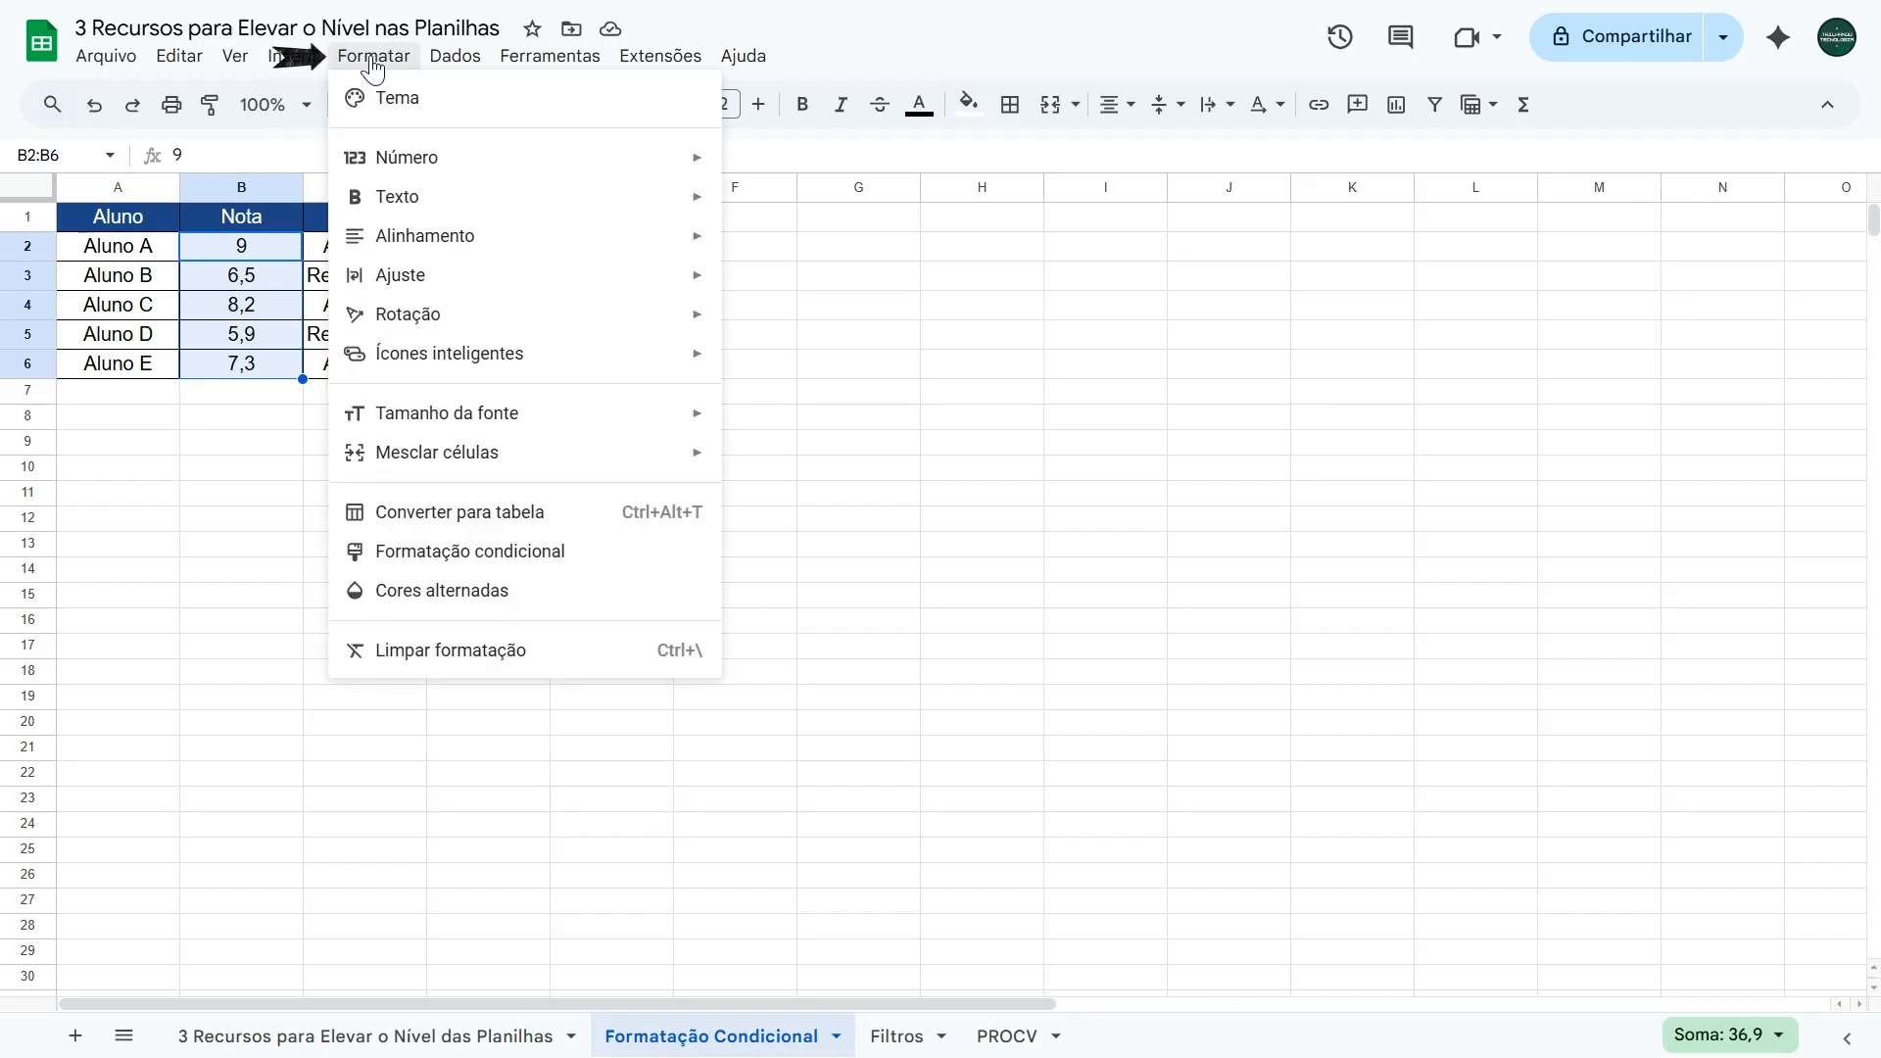
left_click(450, 556)
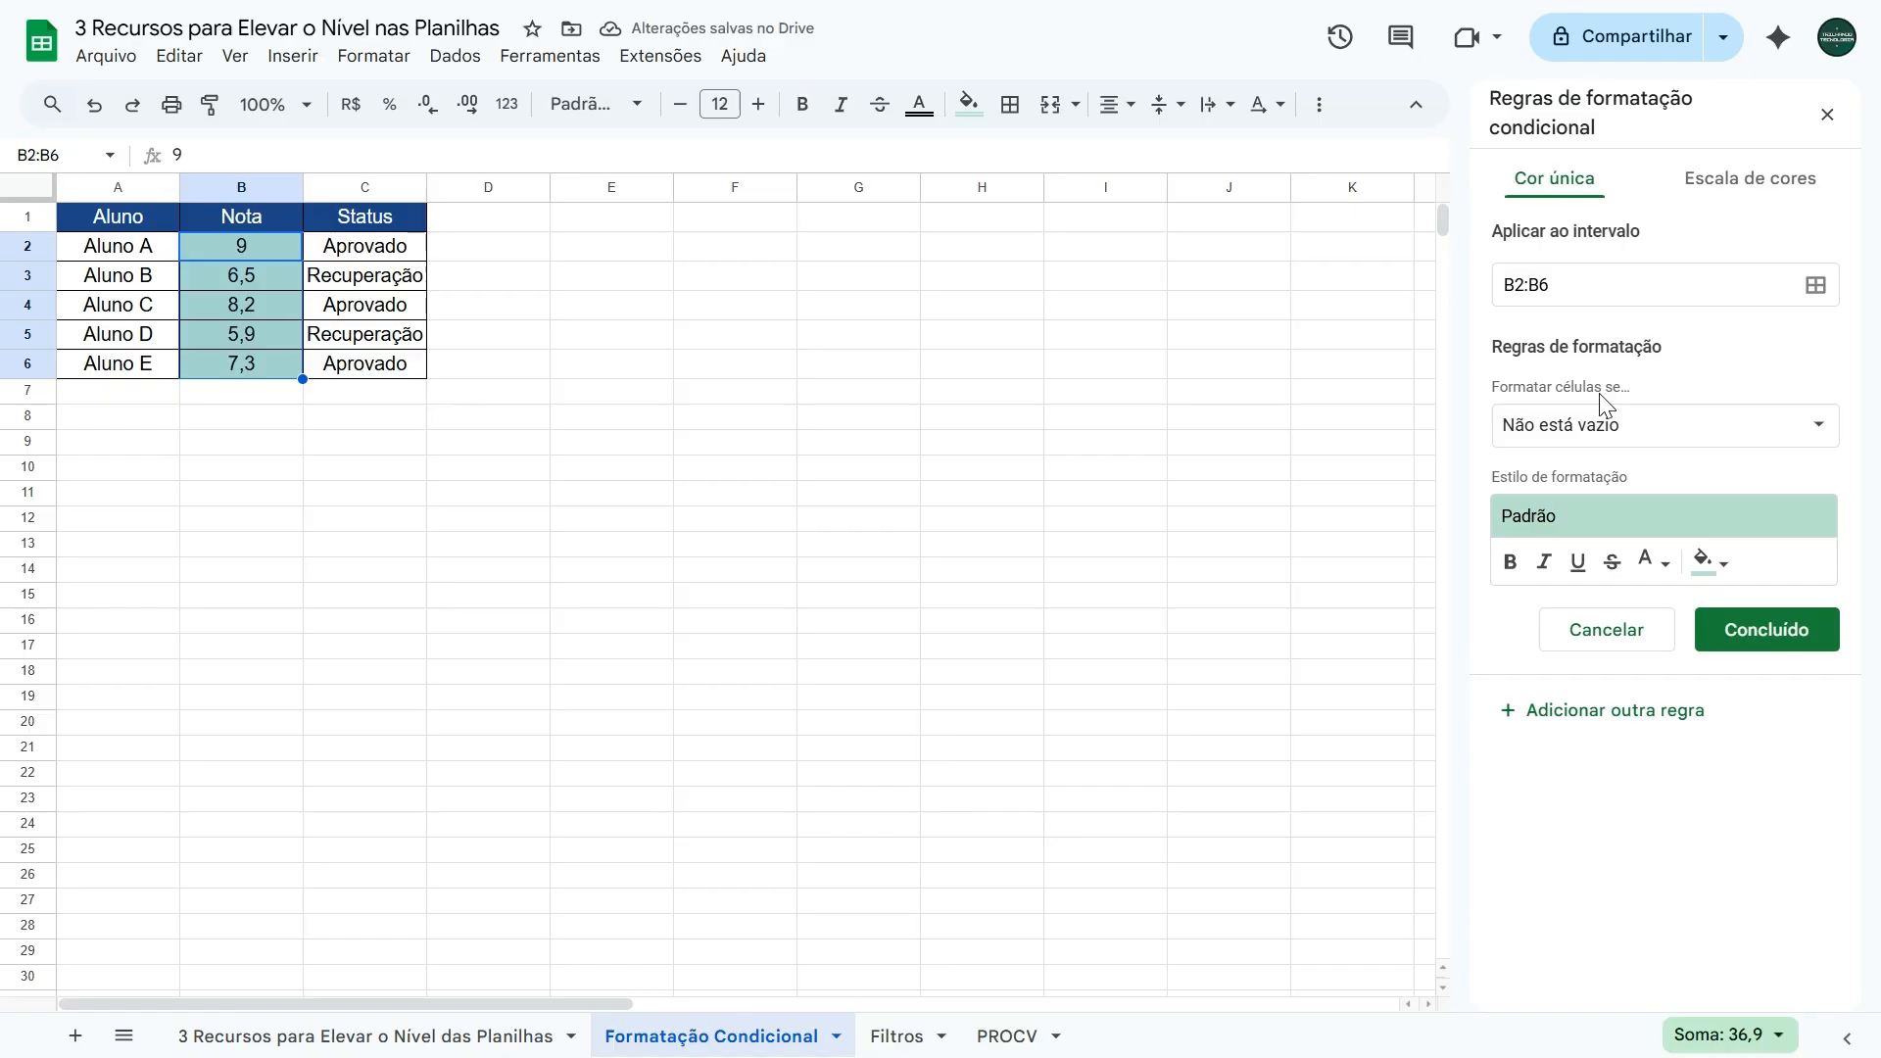
Set the rule's condition to Menor que with the value 7.
left_click(1626, 419)
scroll(1631, 617, "down", 1)
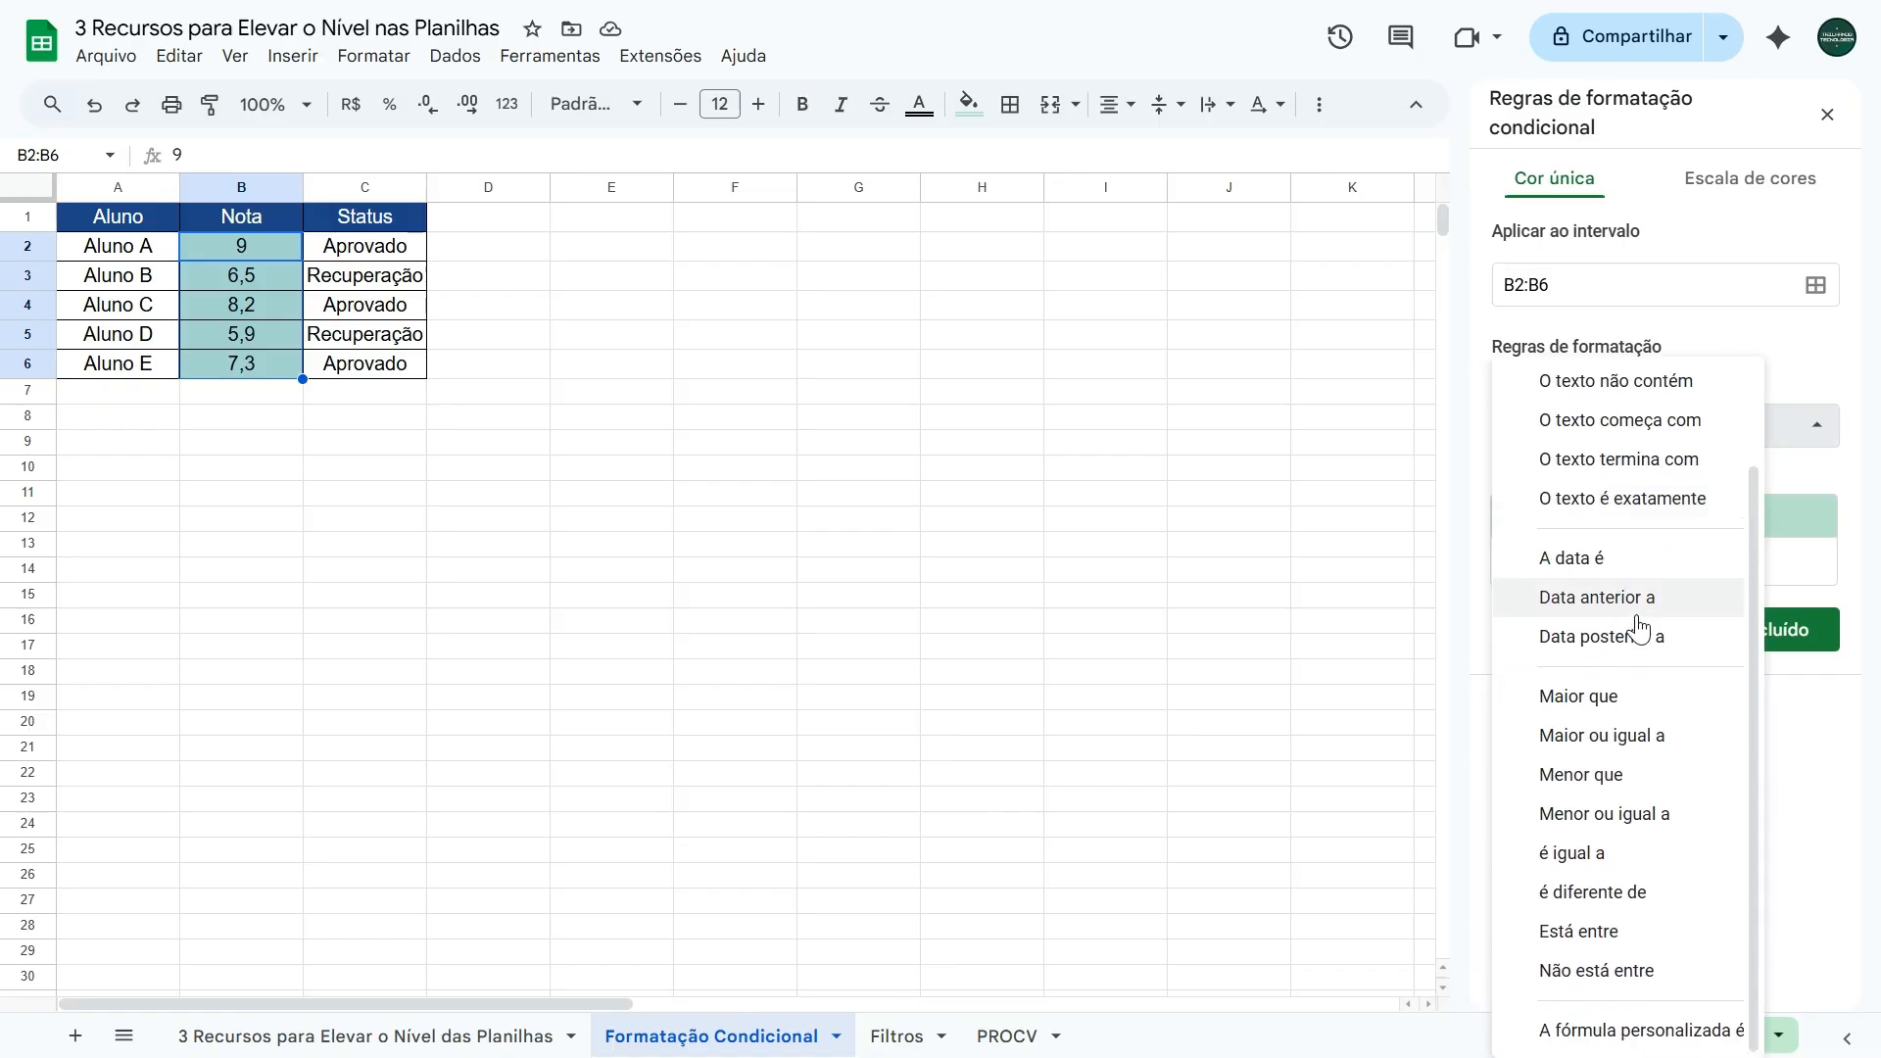
scroll(1639, 624, "up", 2)
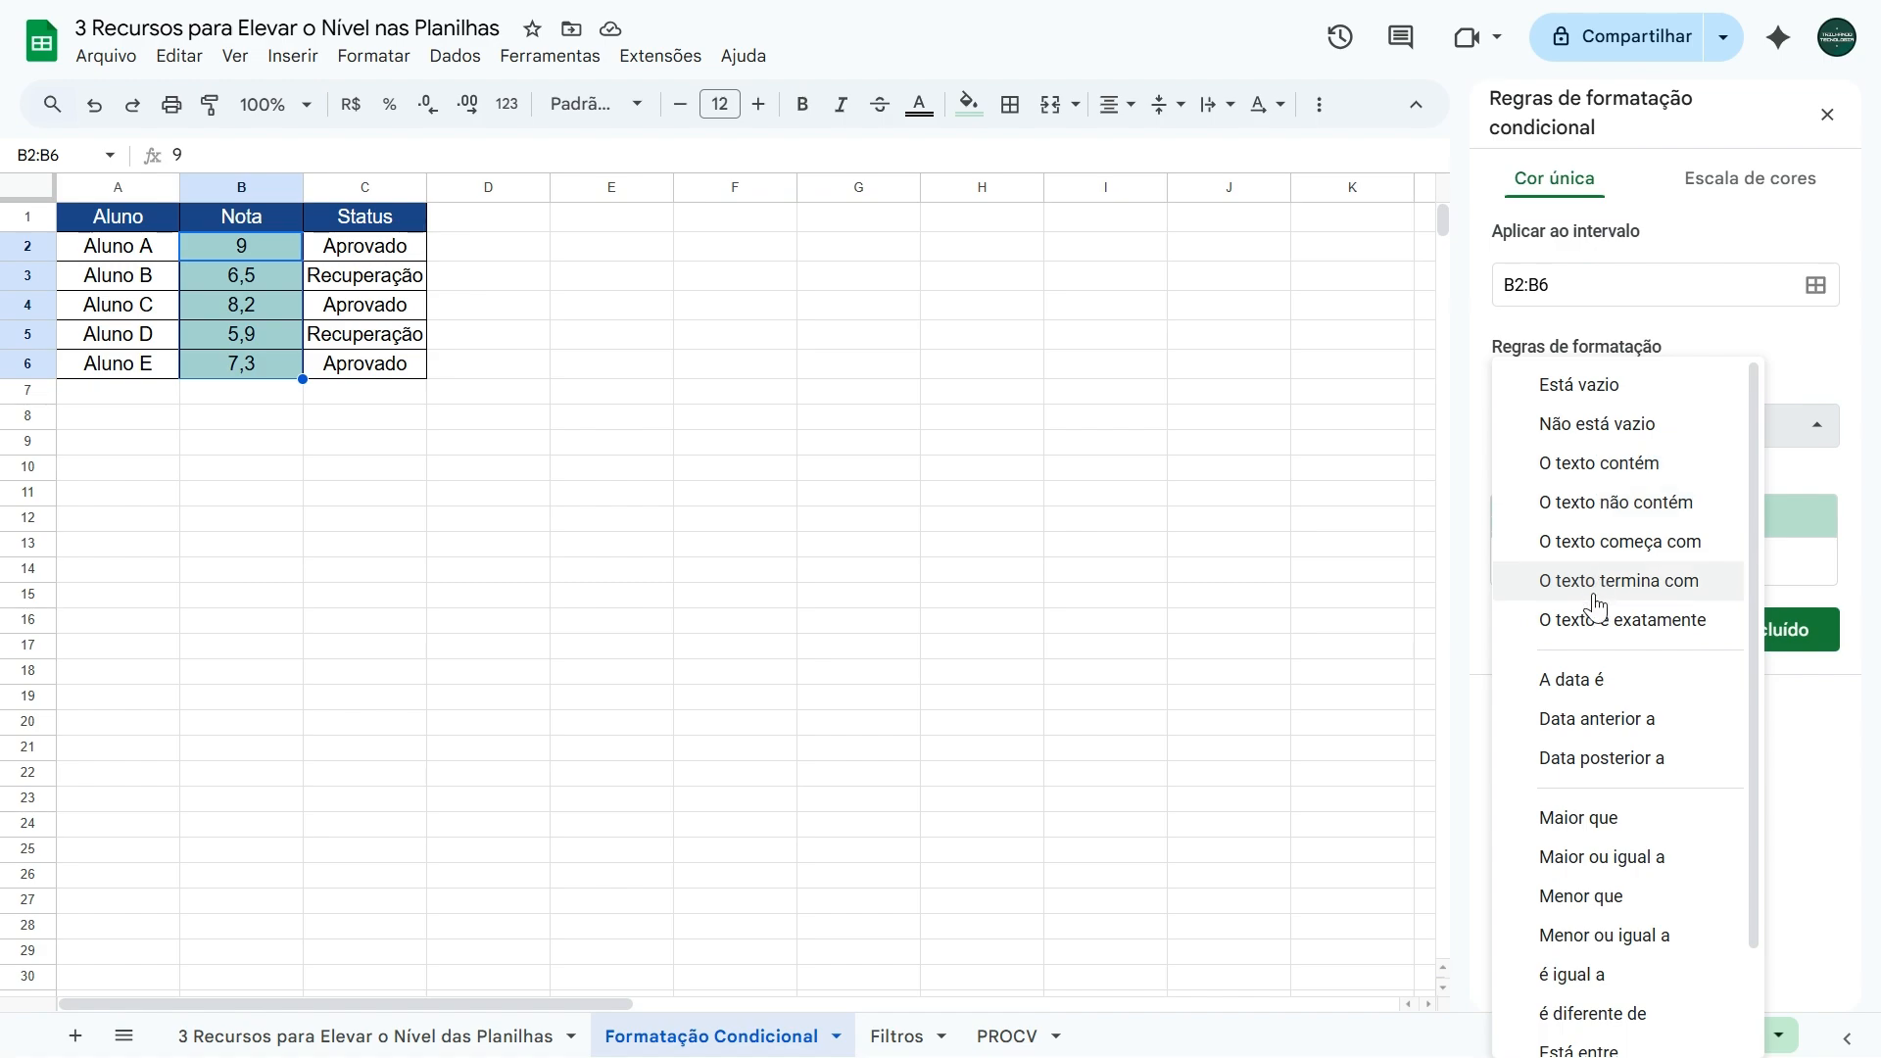
scroll(1594, 607, "down", 1)
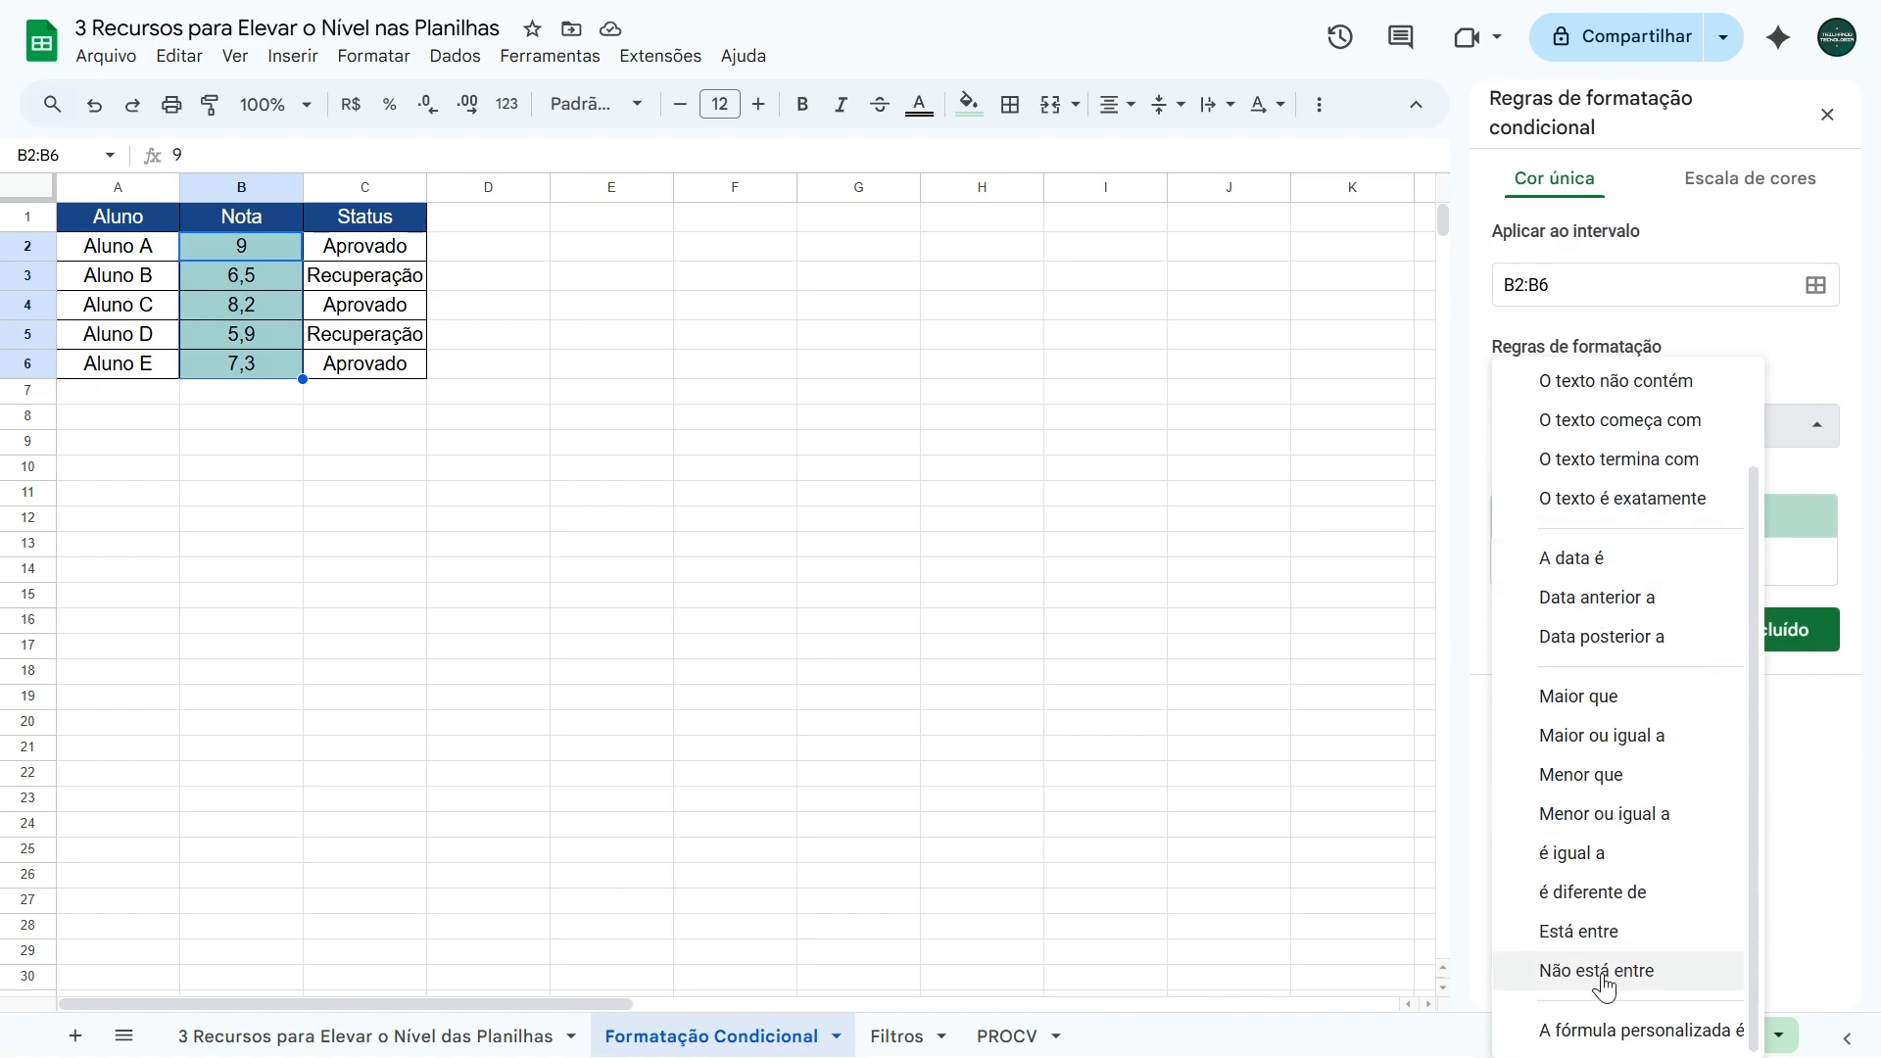
scroll(1597, 872, "up", 2)
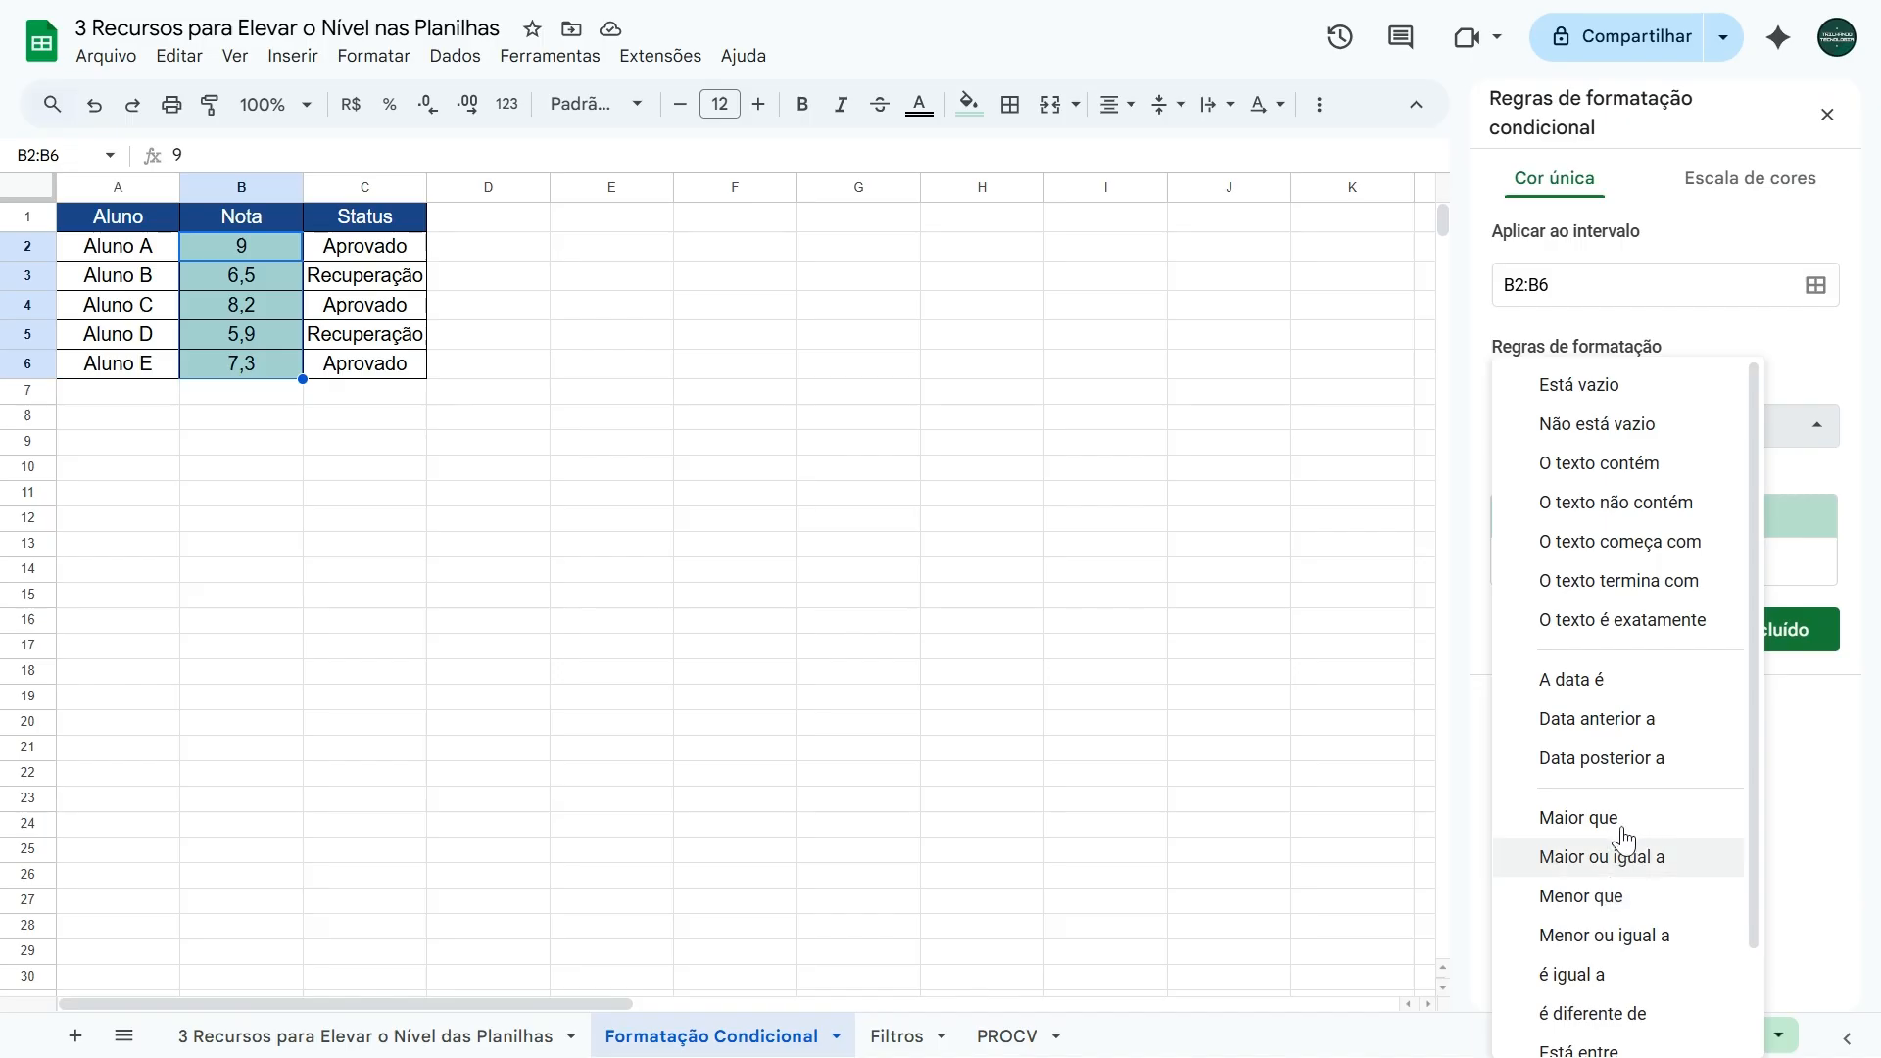
scroll(1554, 647, "down", 2)
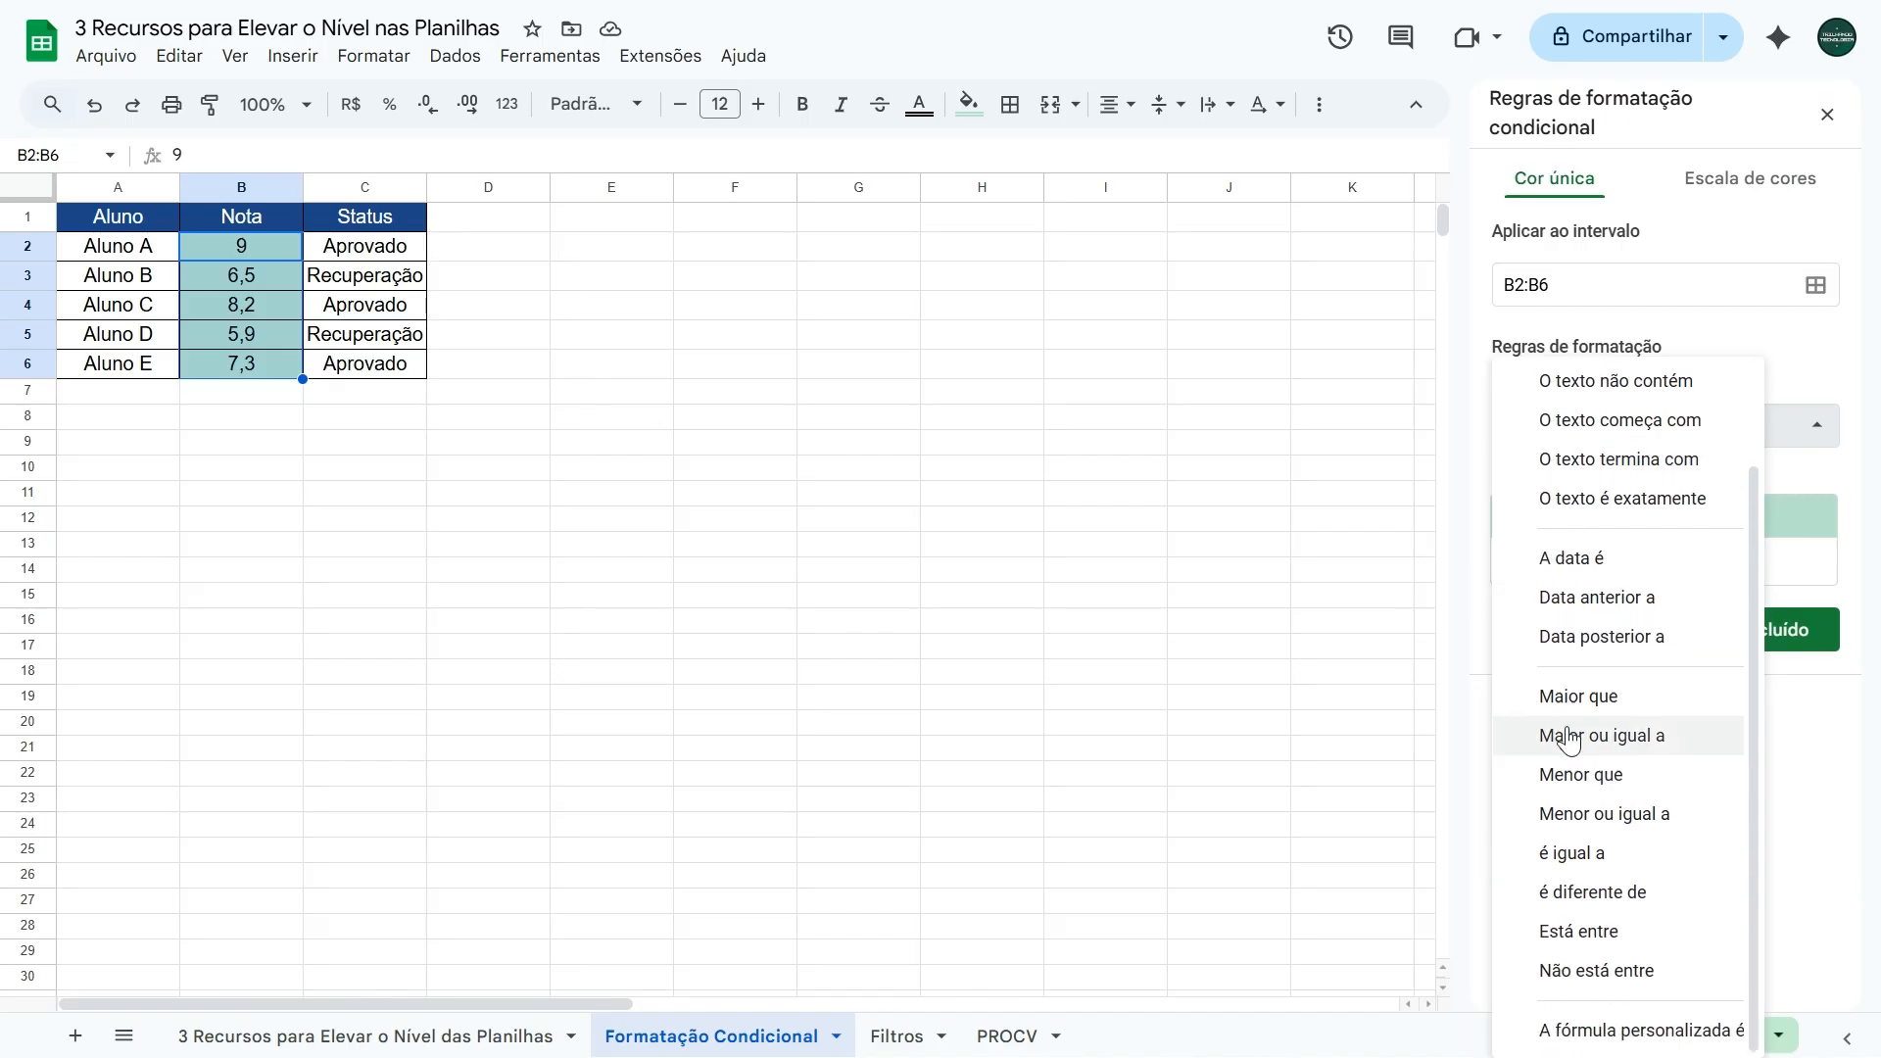
left_click(1578, 778)
left_click(1610, 486)
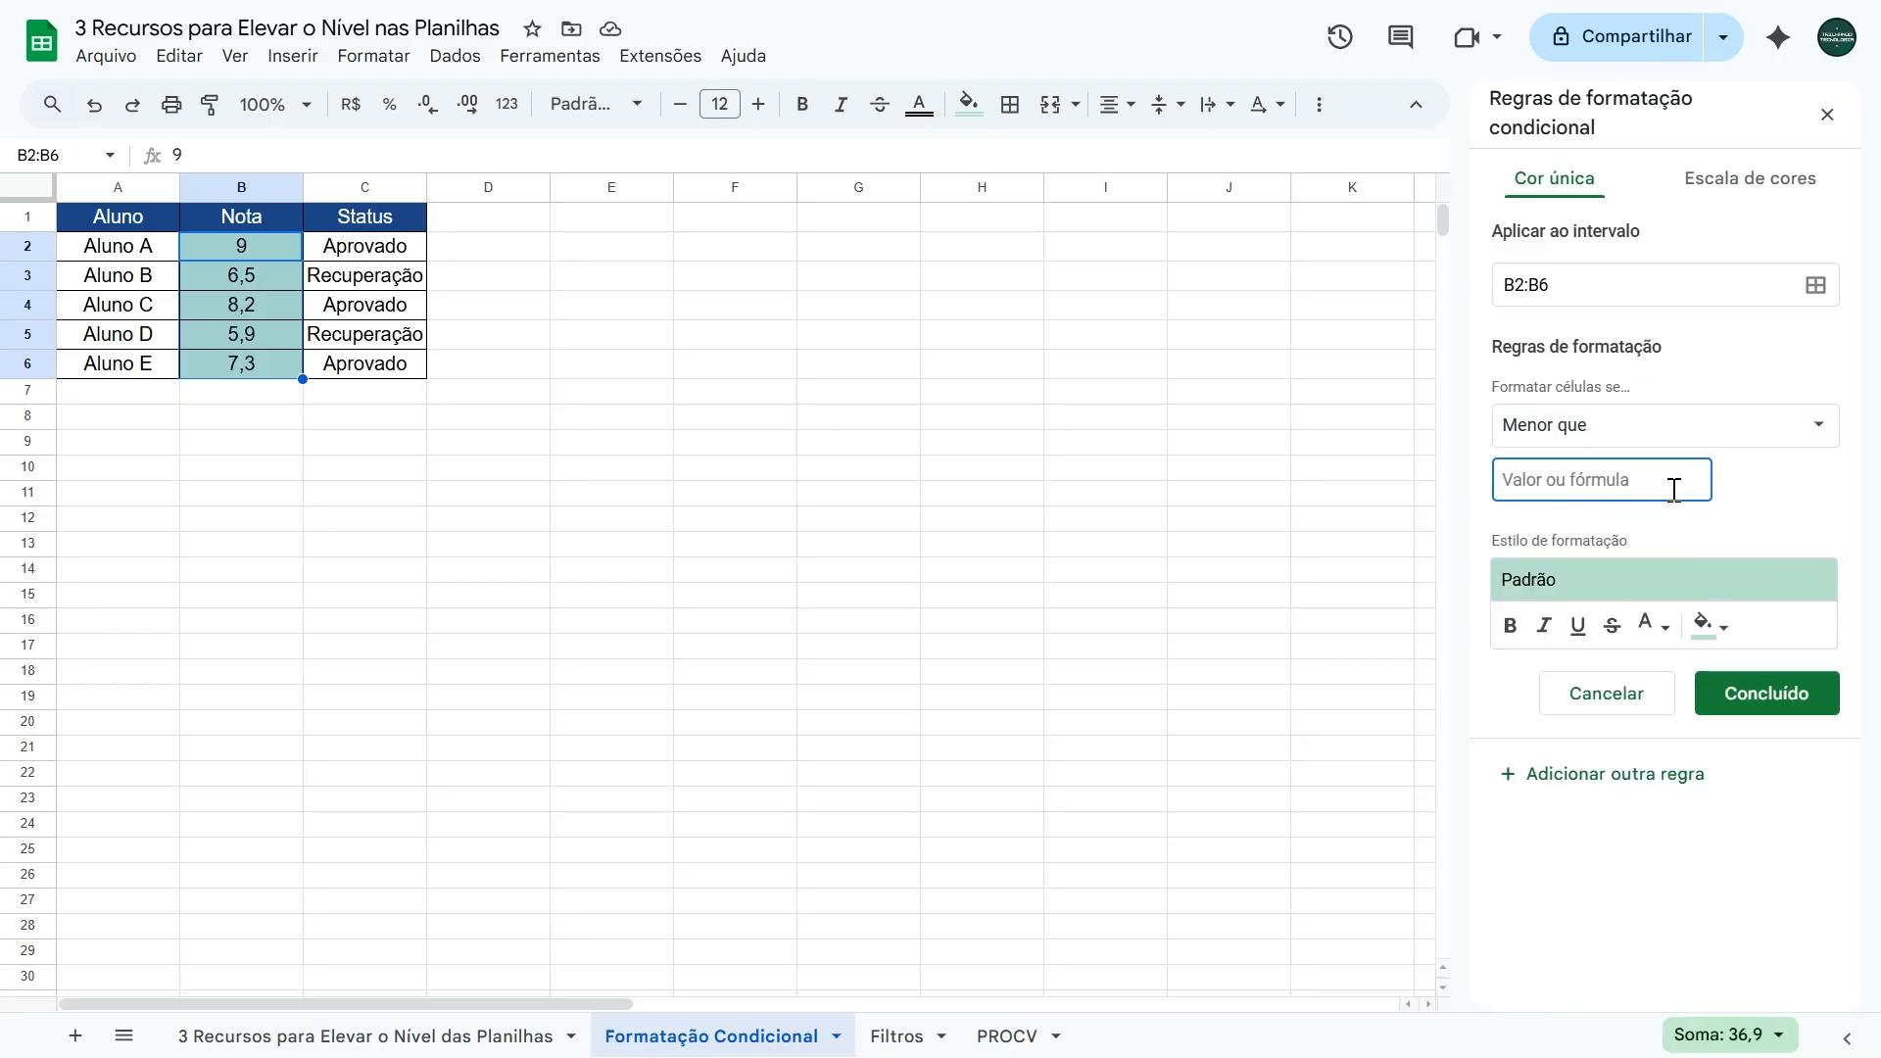
type("7")
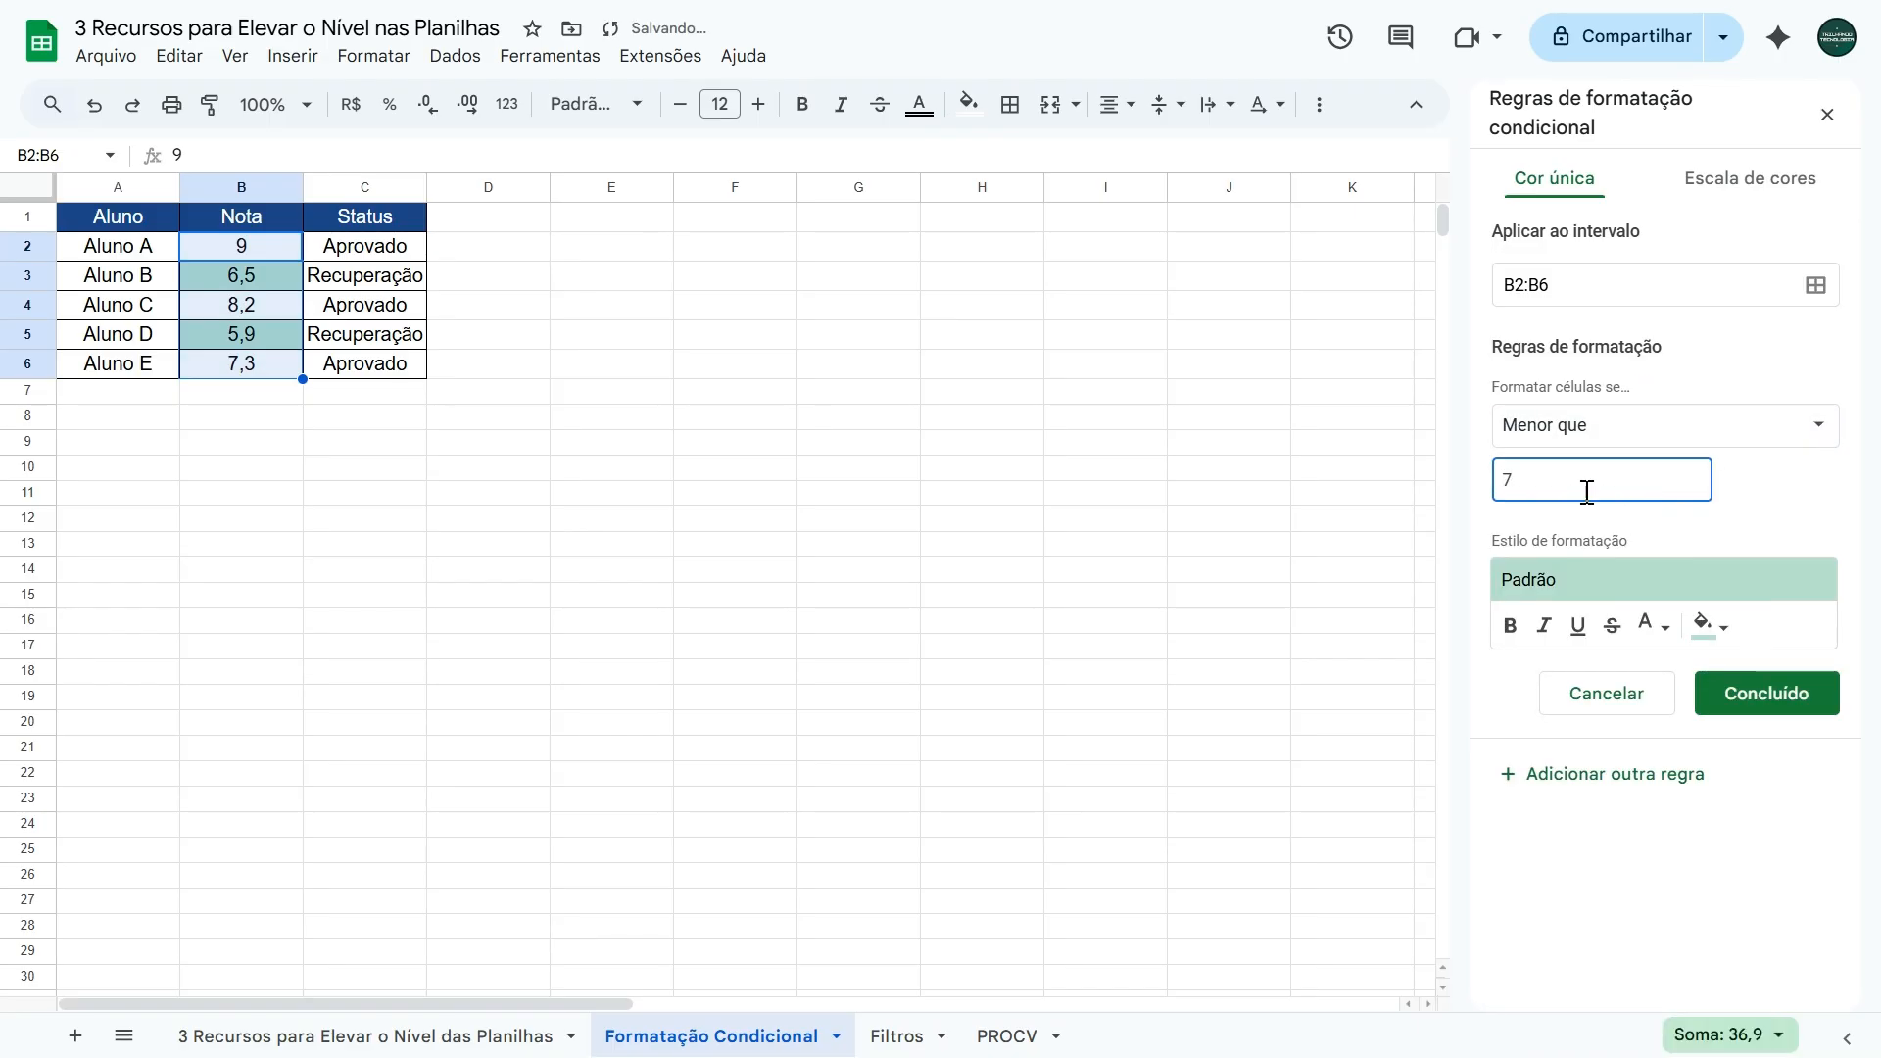
Give the rule a light red fill, save it and close the conditional formatting rules.
left_click(1717, 632)
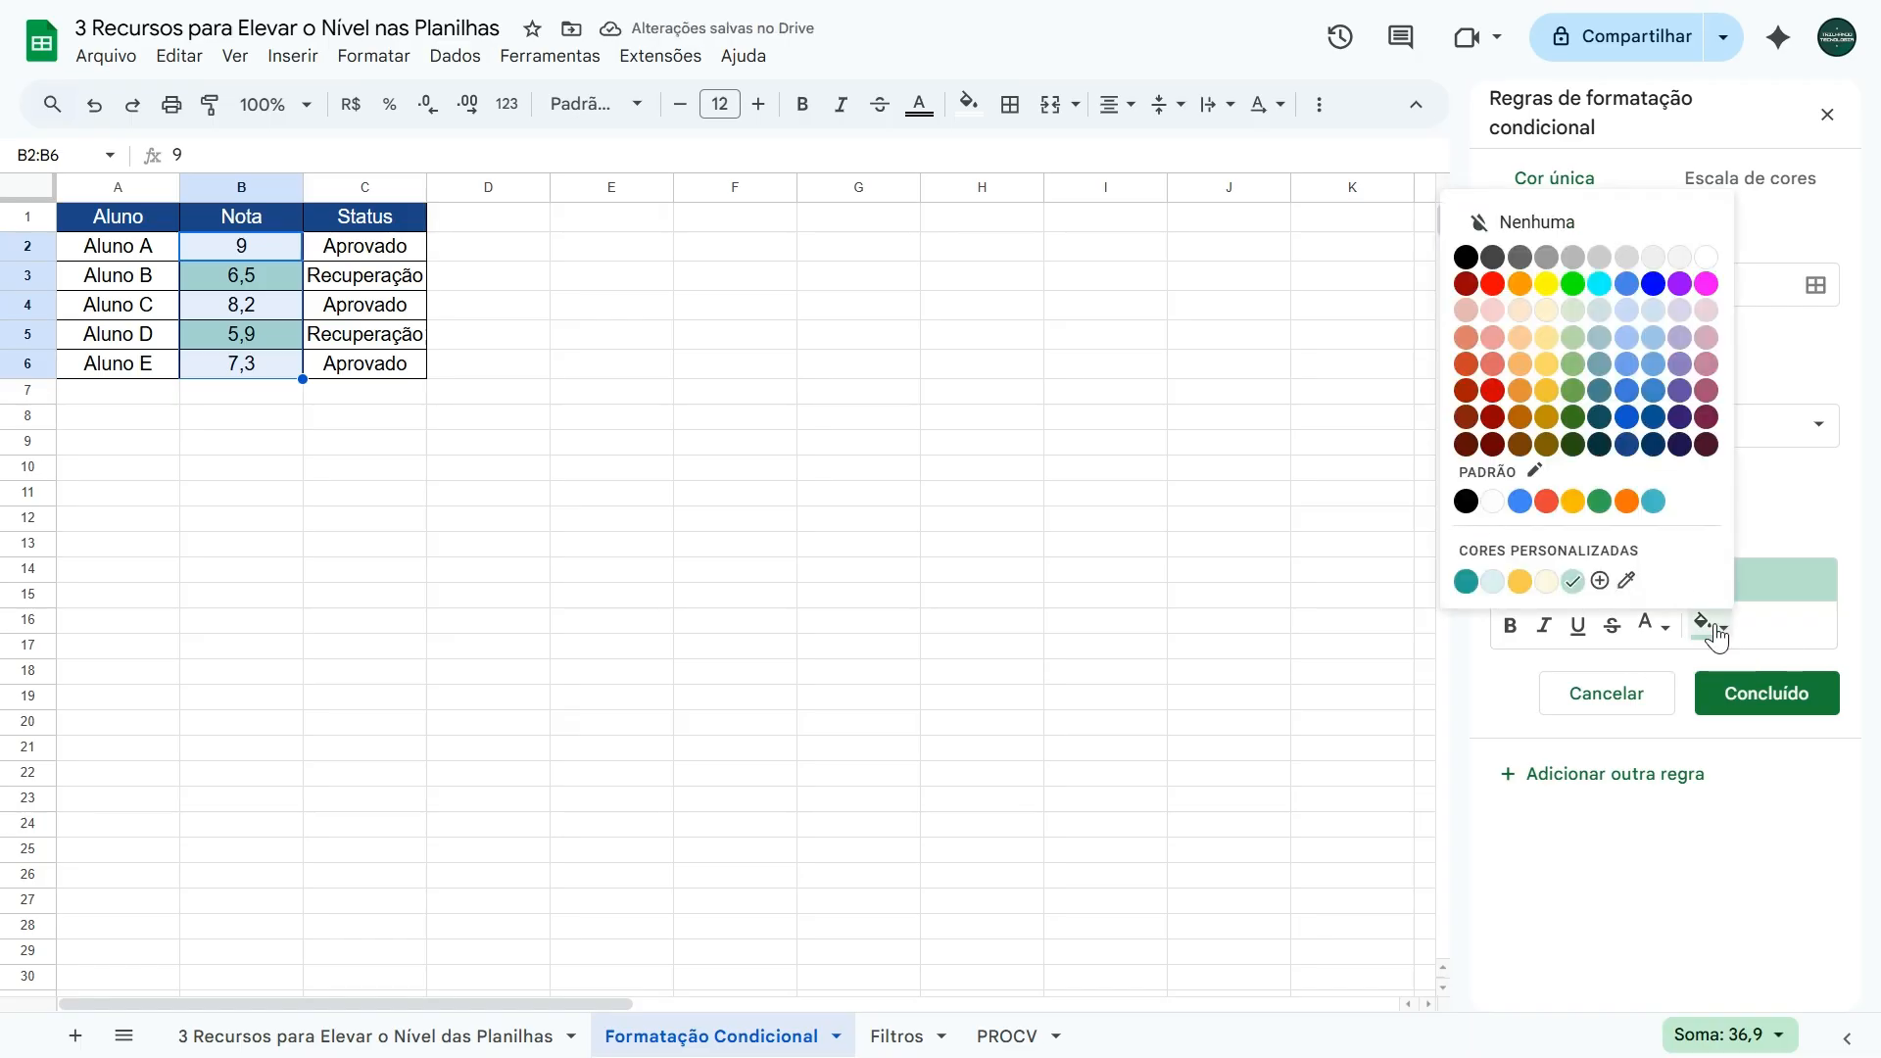
left_click(1493, 313)
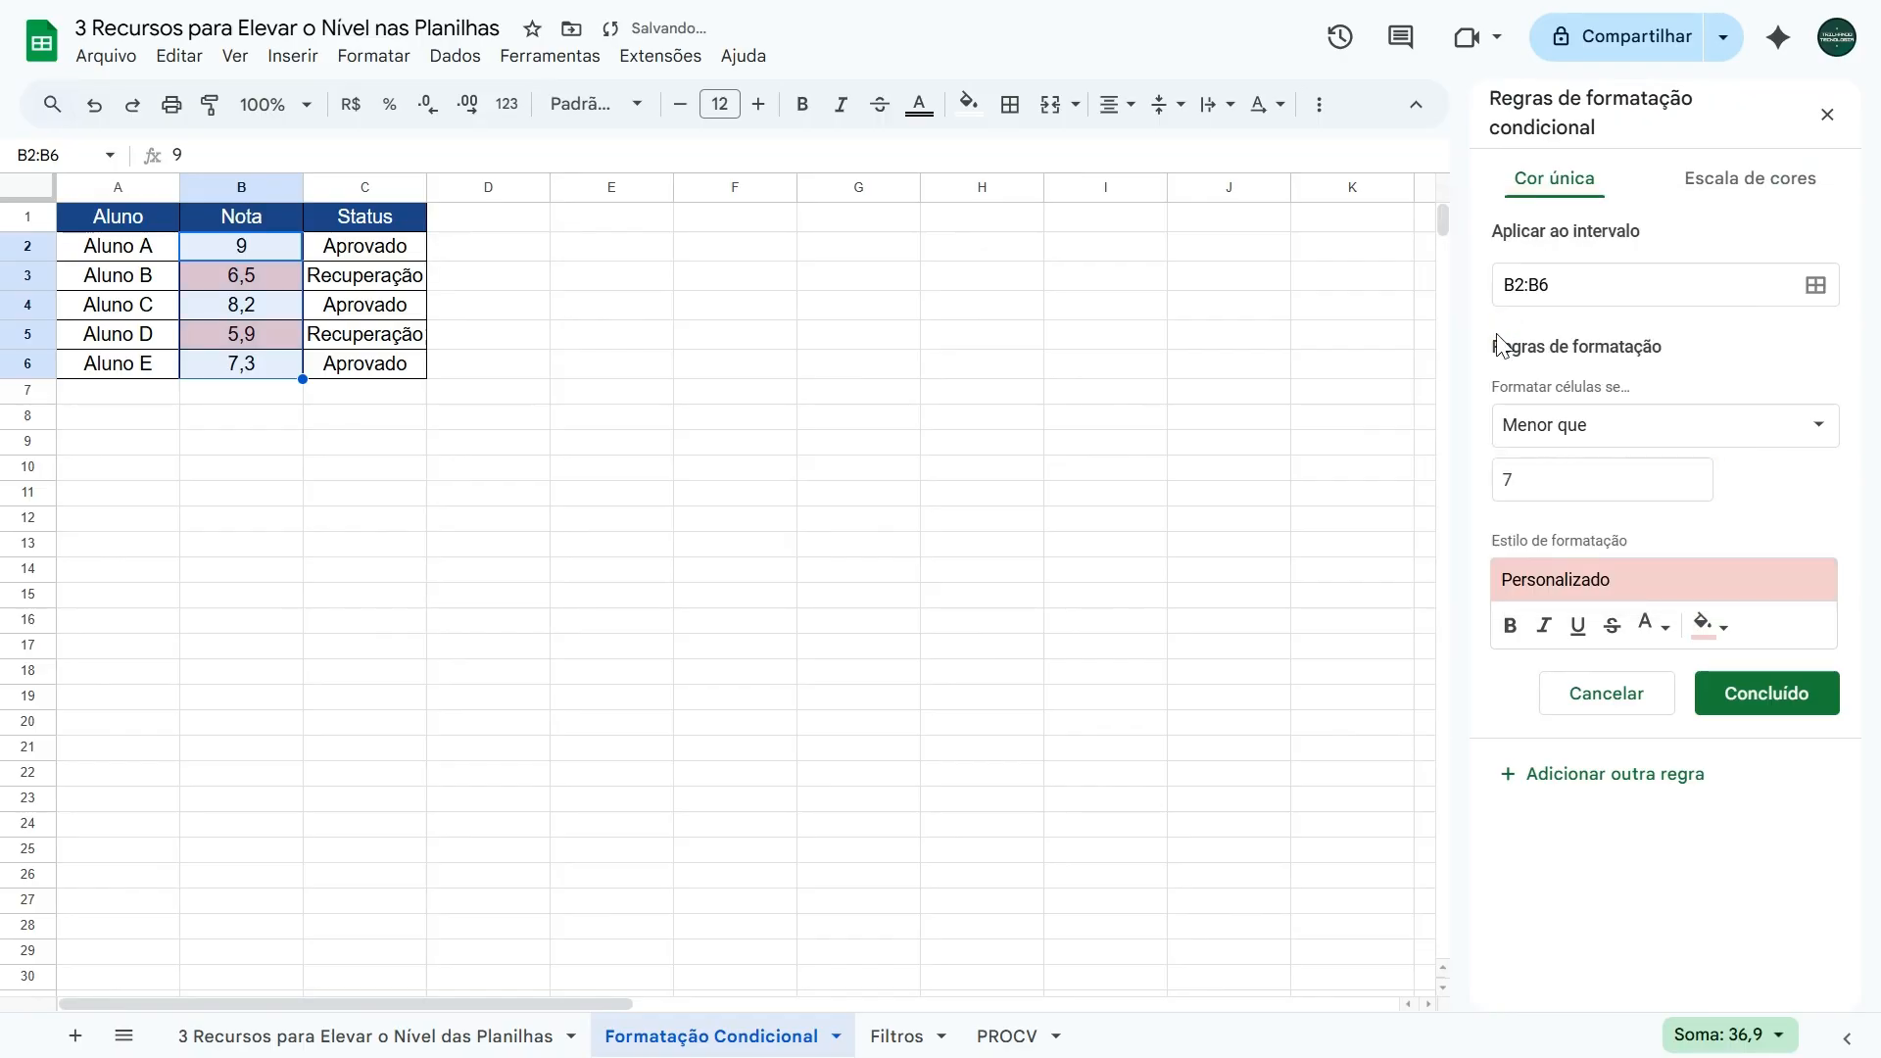
left_click(1768, 702)
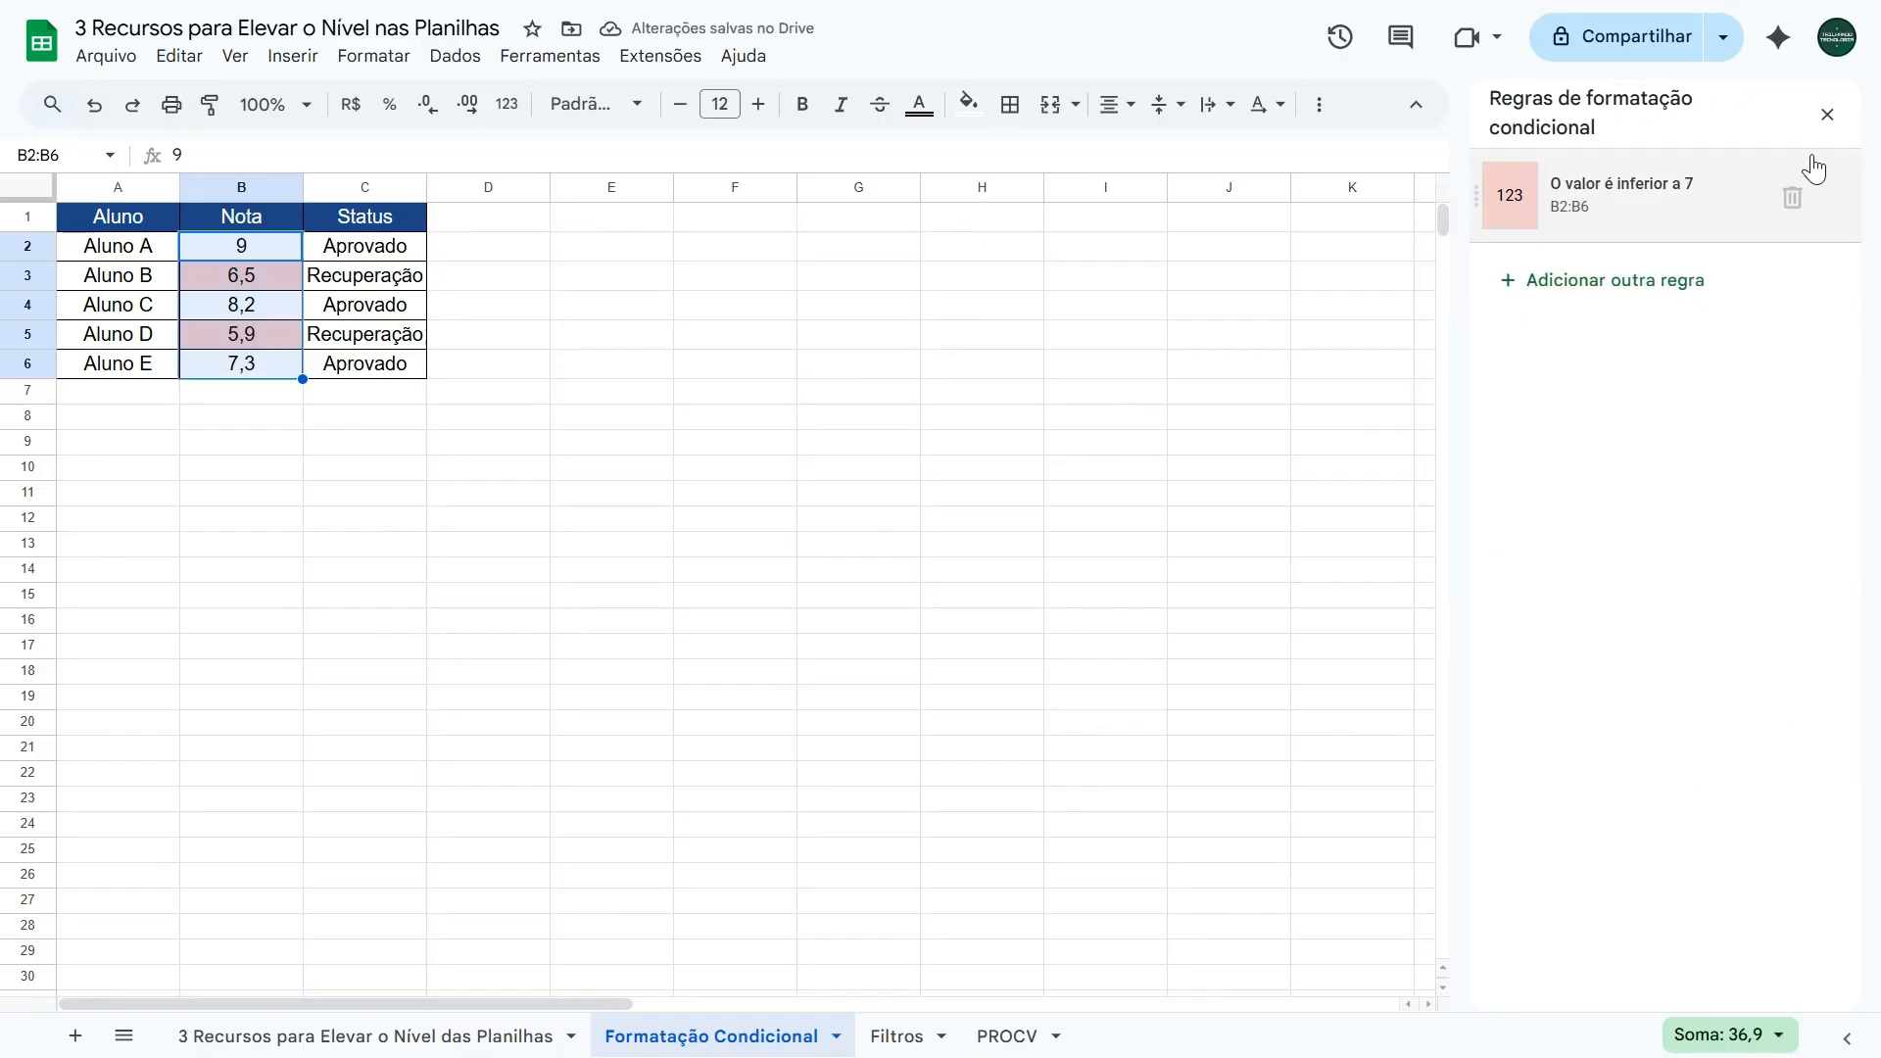
left_click(1824, 116)
left_click(611, 316)
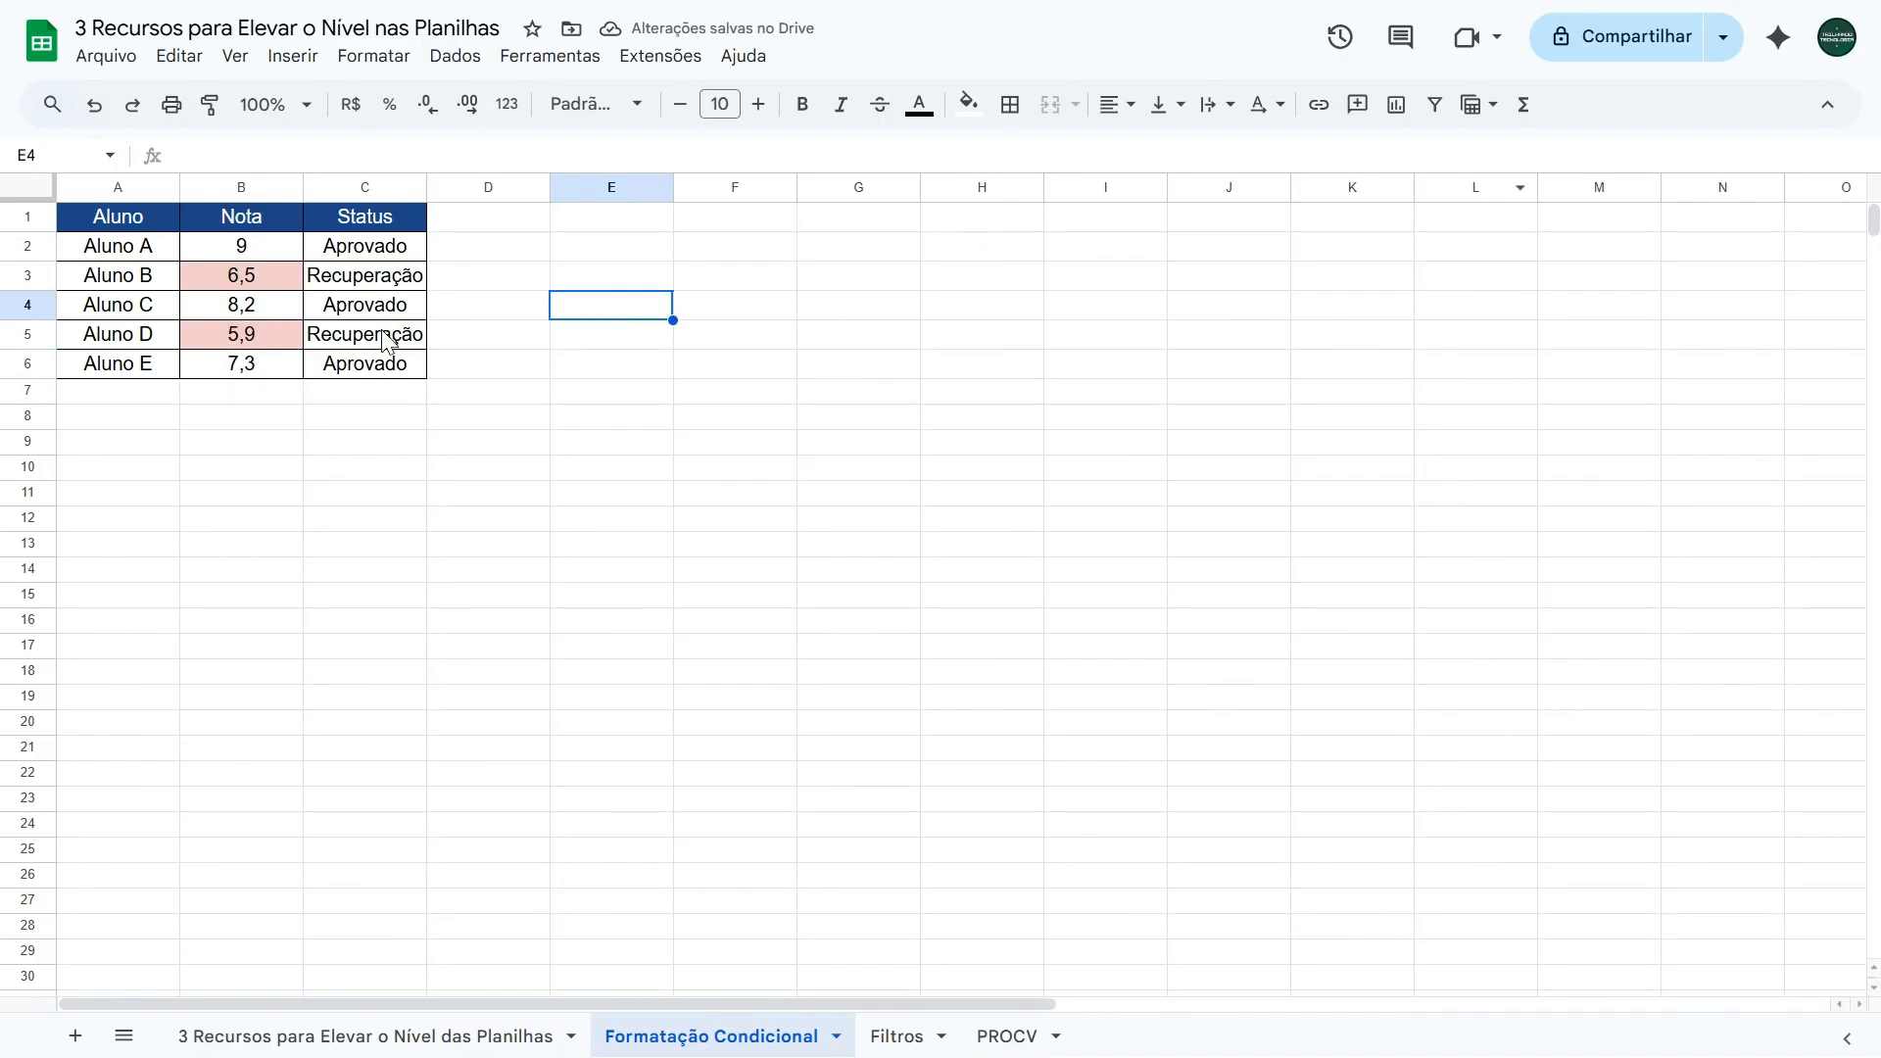
Examine the highlighted grades of Aluno B and Aluno D in cells B3 and B5.
left_click(263, 284)
left_click(263, 333)
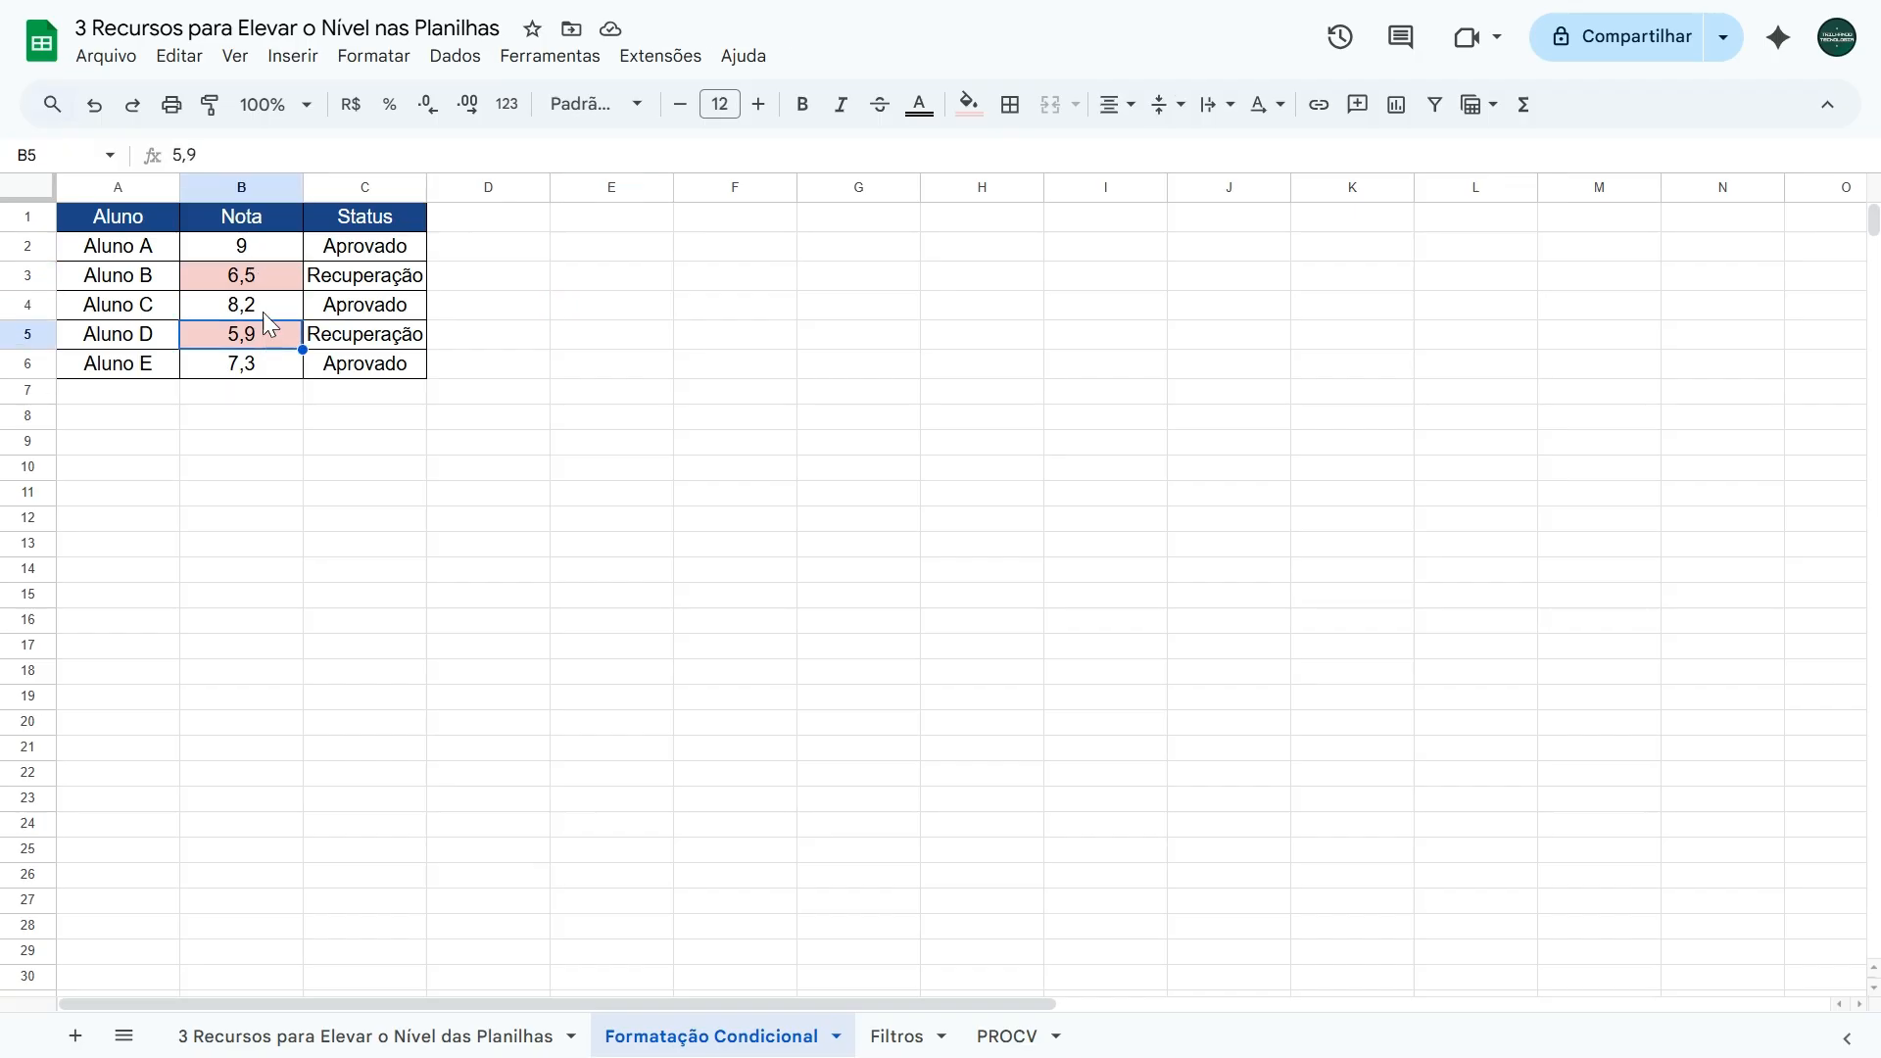
left_click(262, 284)
left_click(257, 331)
left_click(262, 278)
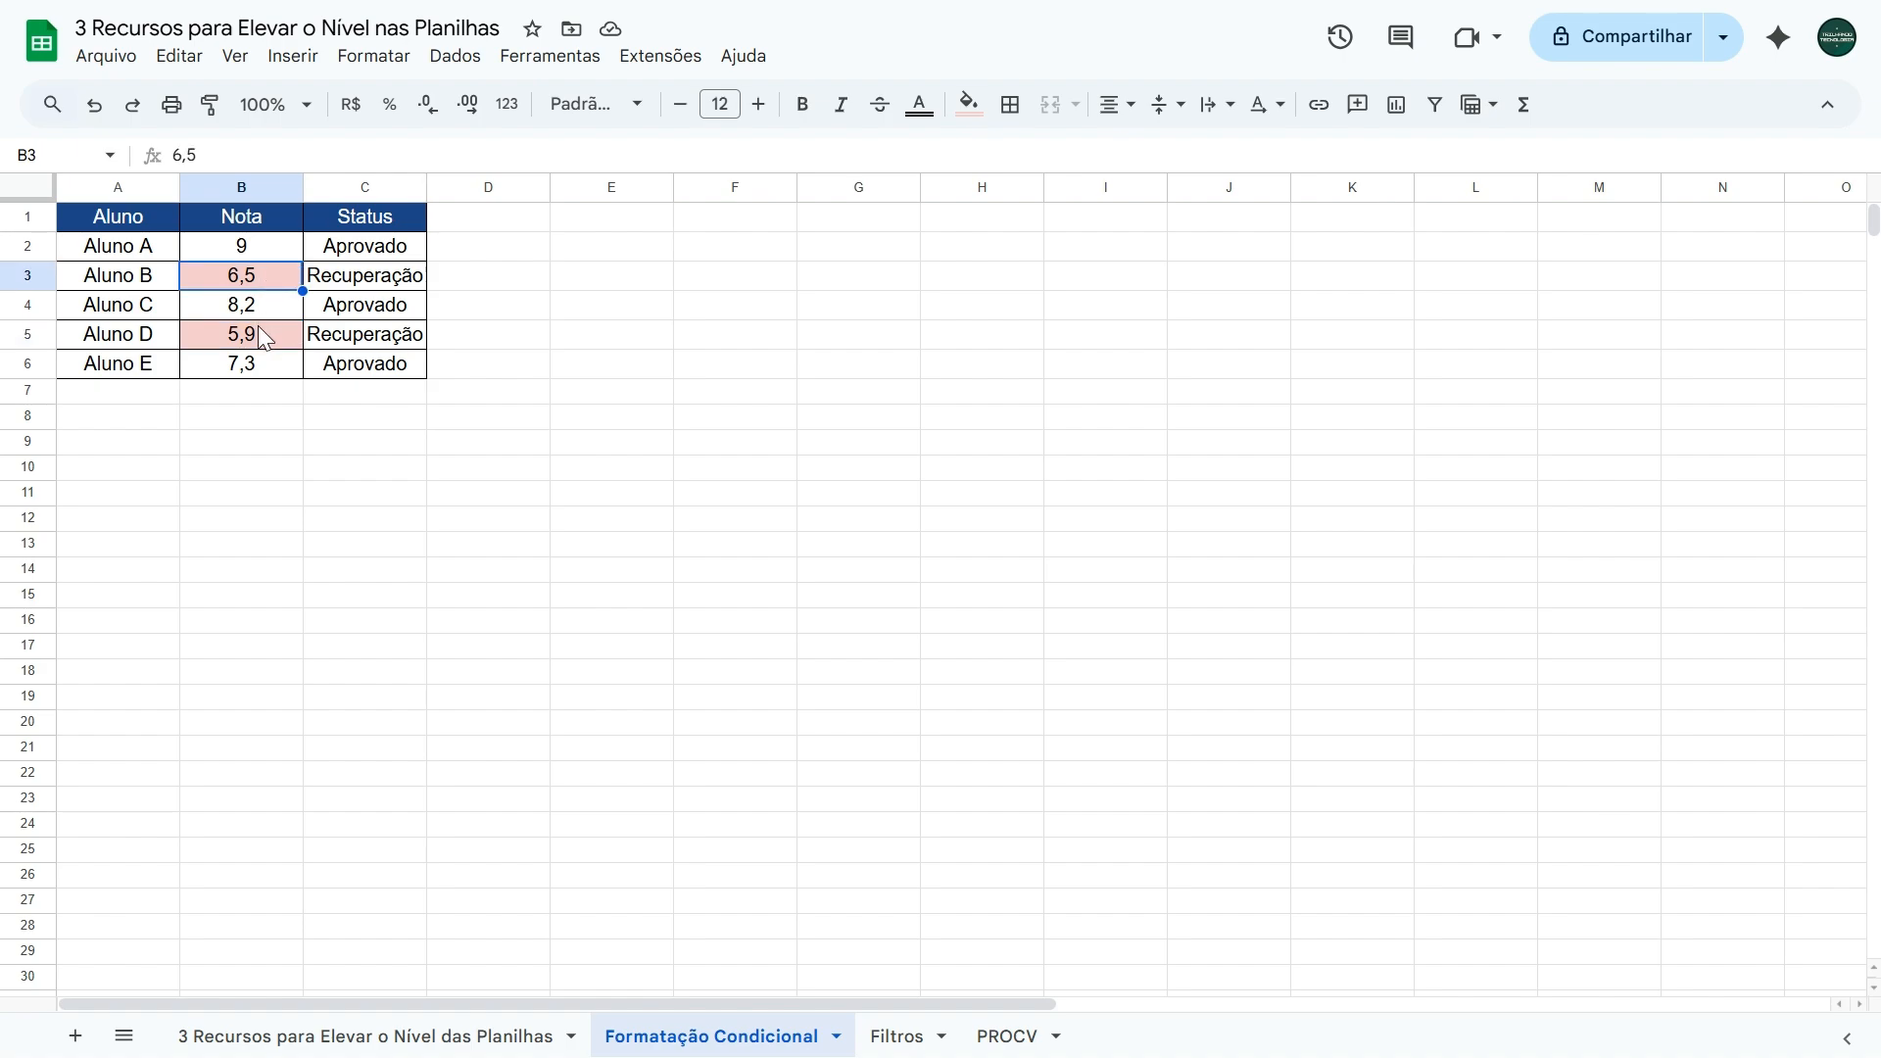
left_click(256, 332)
left_click(264, 283)
Set Aluno A's grade in cell B2 to 6 to test the formatting rule.
left_click(261, 249)
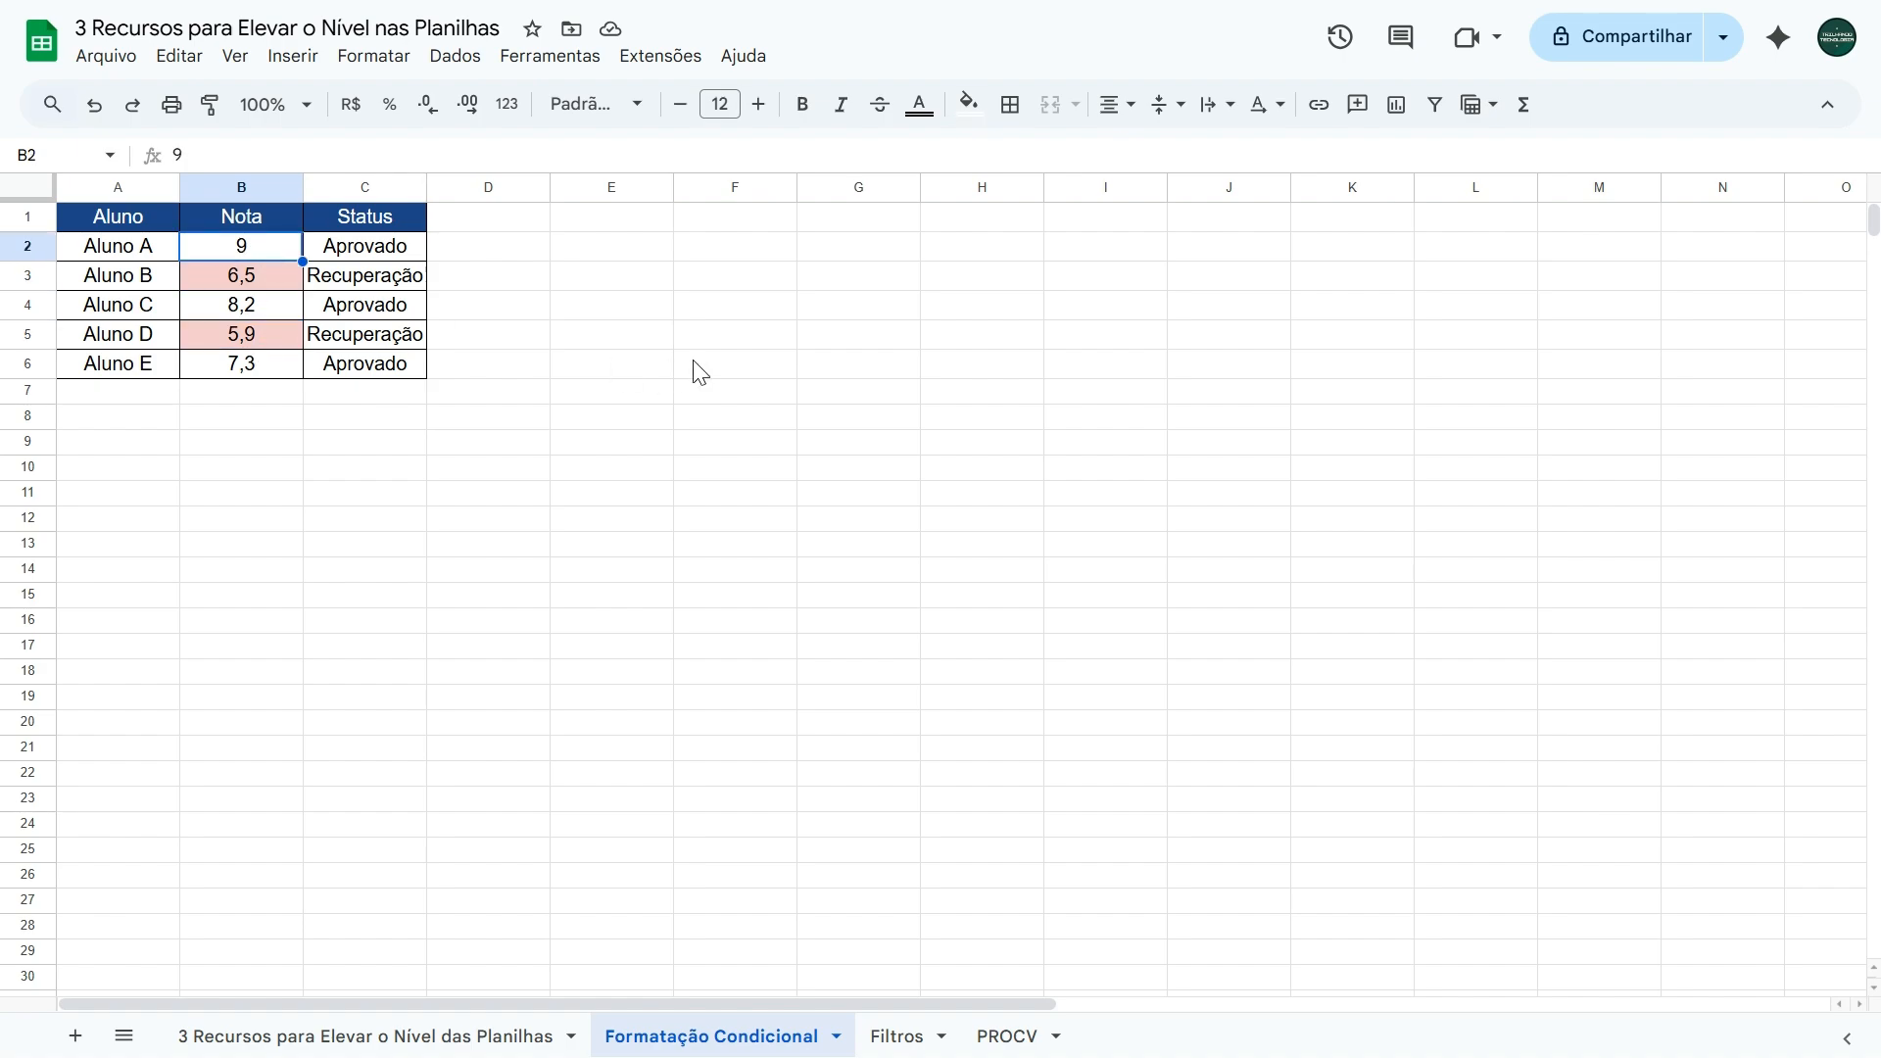
type("6")
key("Tab")
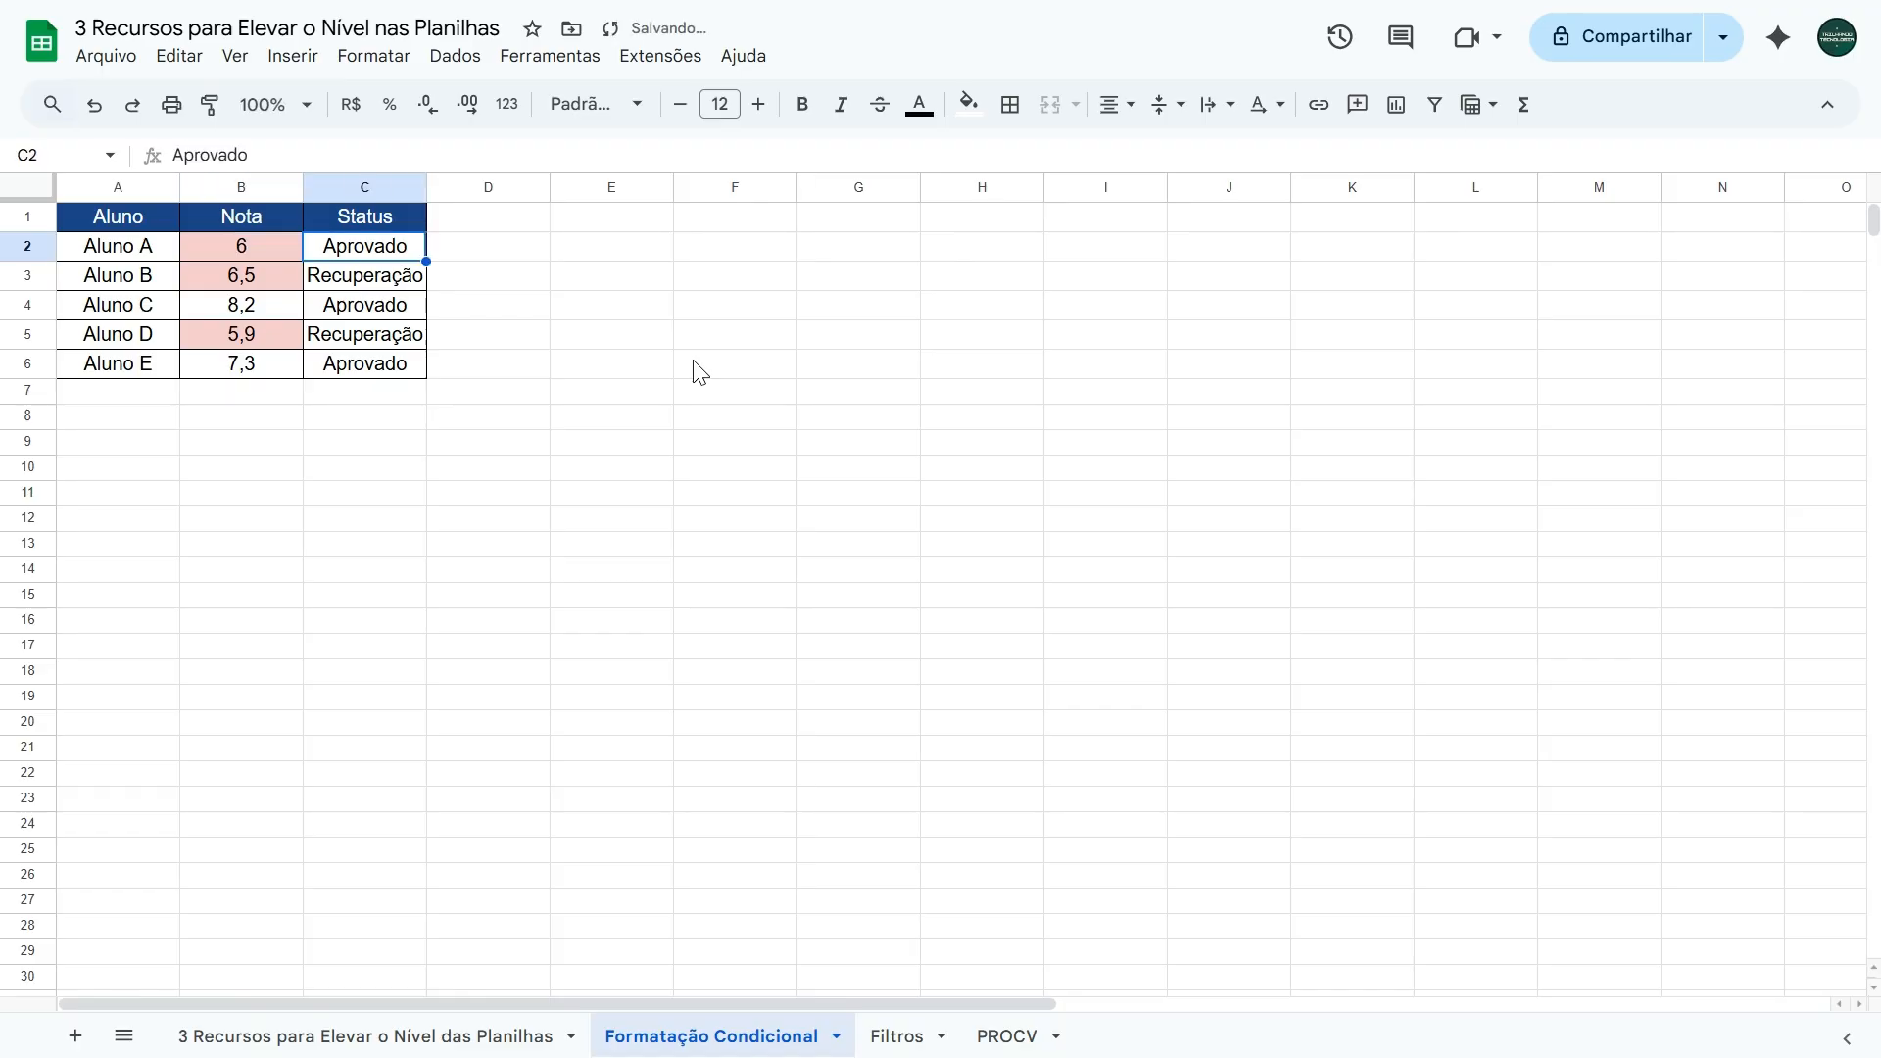
Set Aluno A's grade in cell B2 to 9 and compare its formatting with Aluno C's grade in B4.
key("Left")
type("9")
key("Tab")
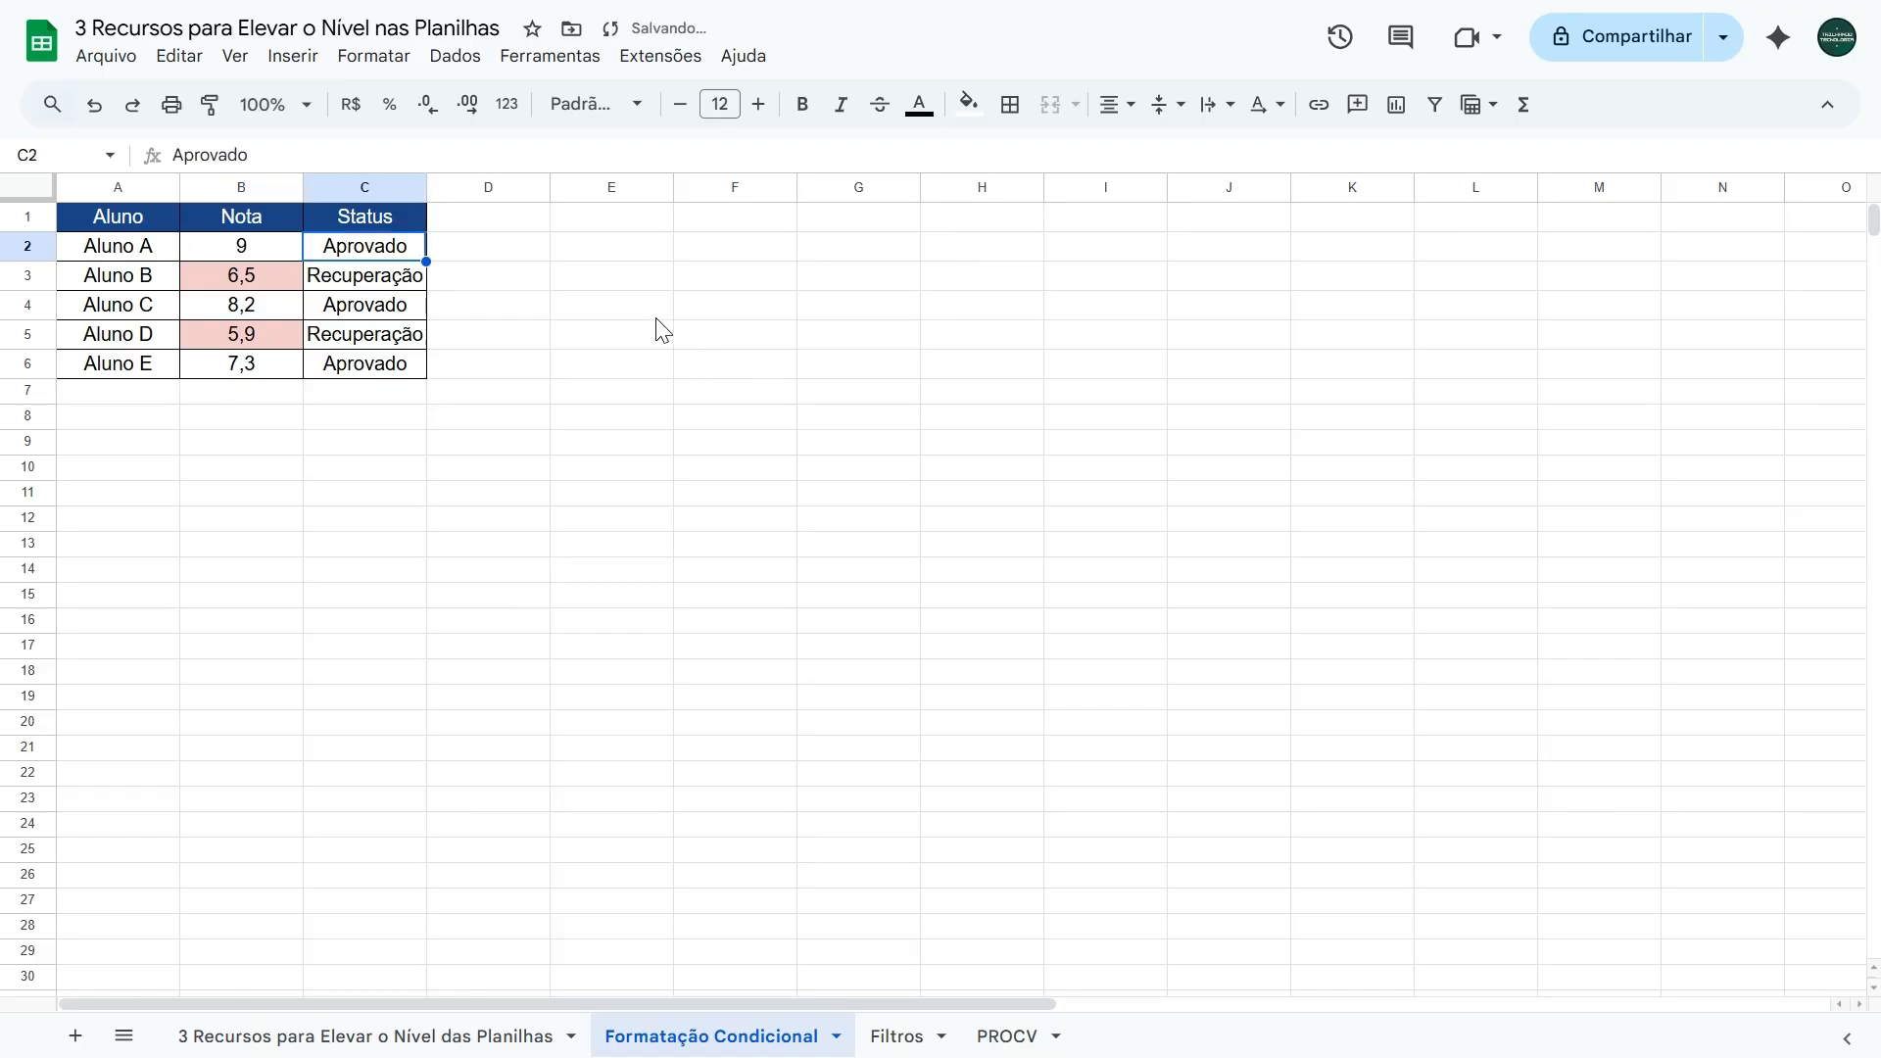
left_click(238, 247)
left_click(251, 303)
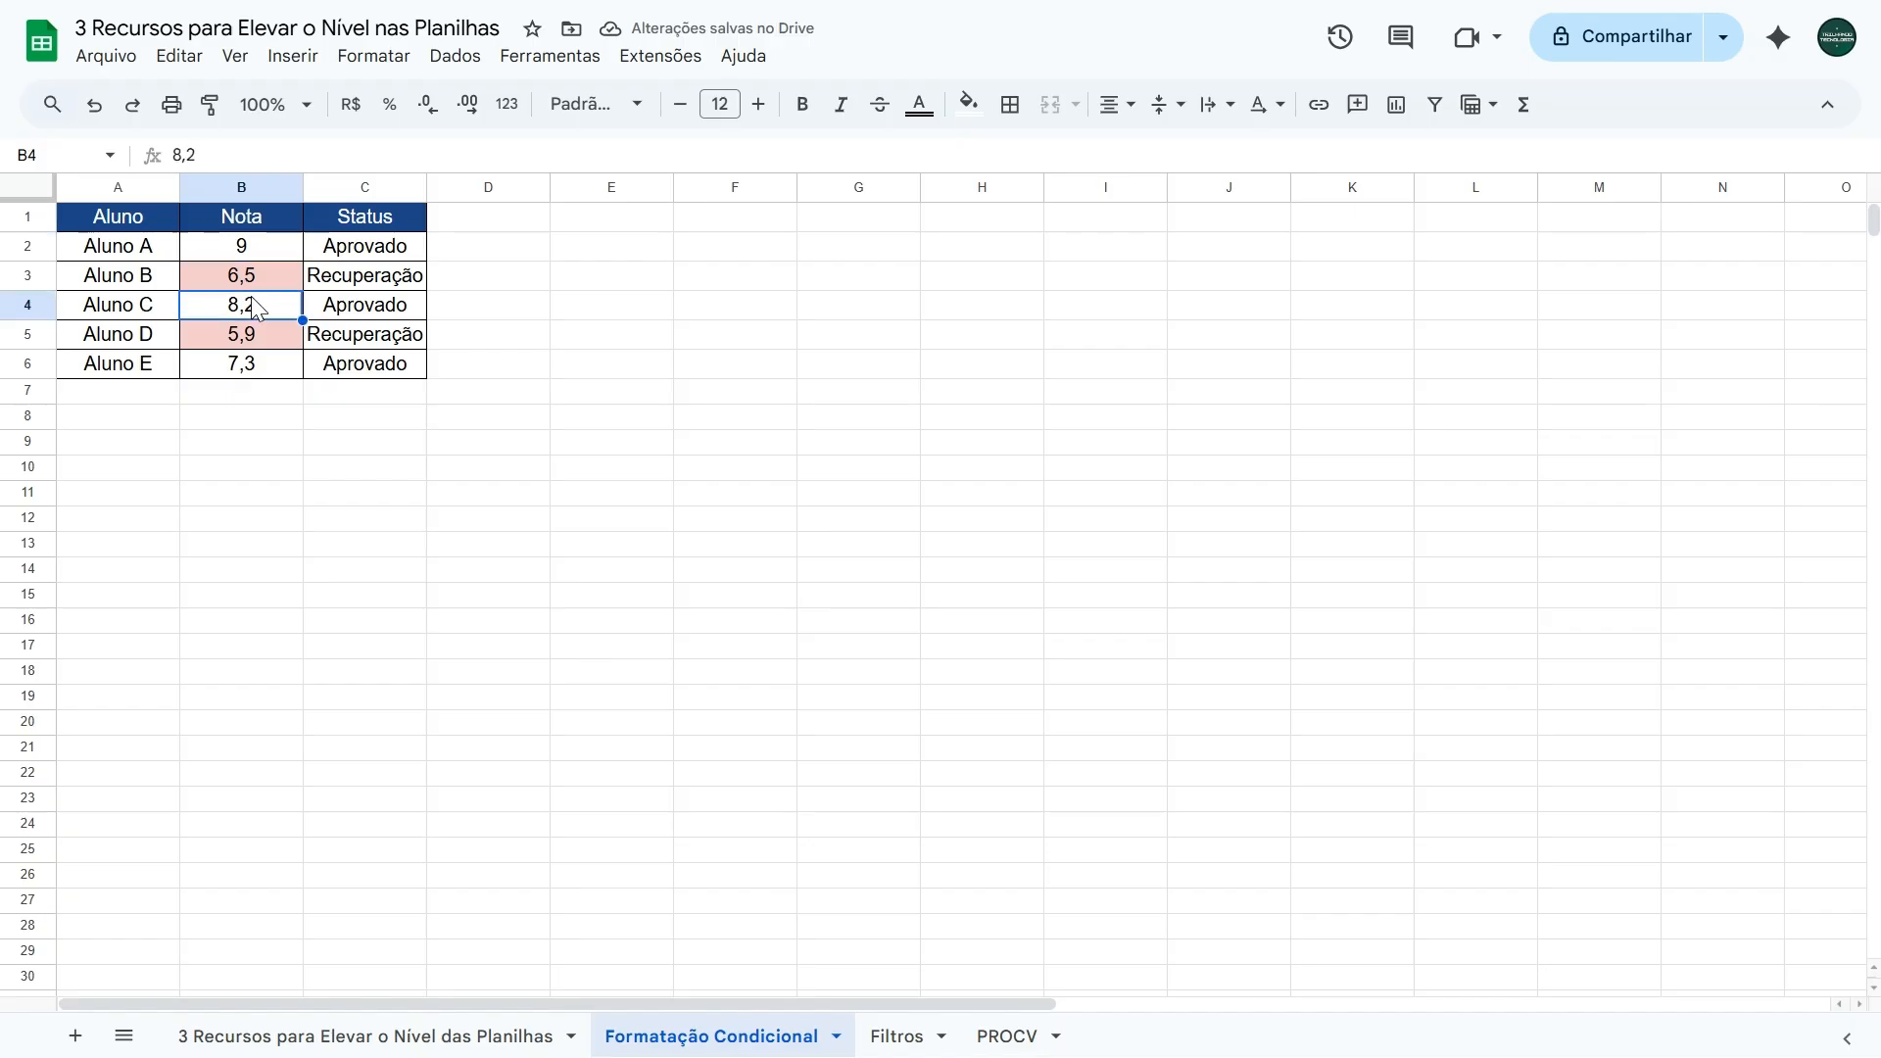
left_click(256, 251)
left_click(251, 311)
Start a new conditional formatting rule for the Status cells C2:C6.
left_click(389, 253)
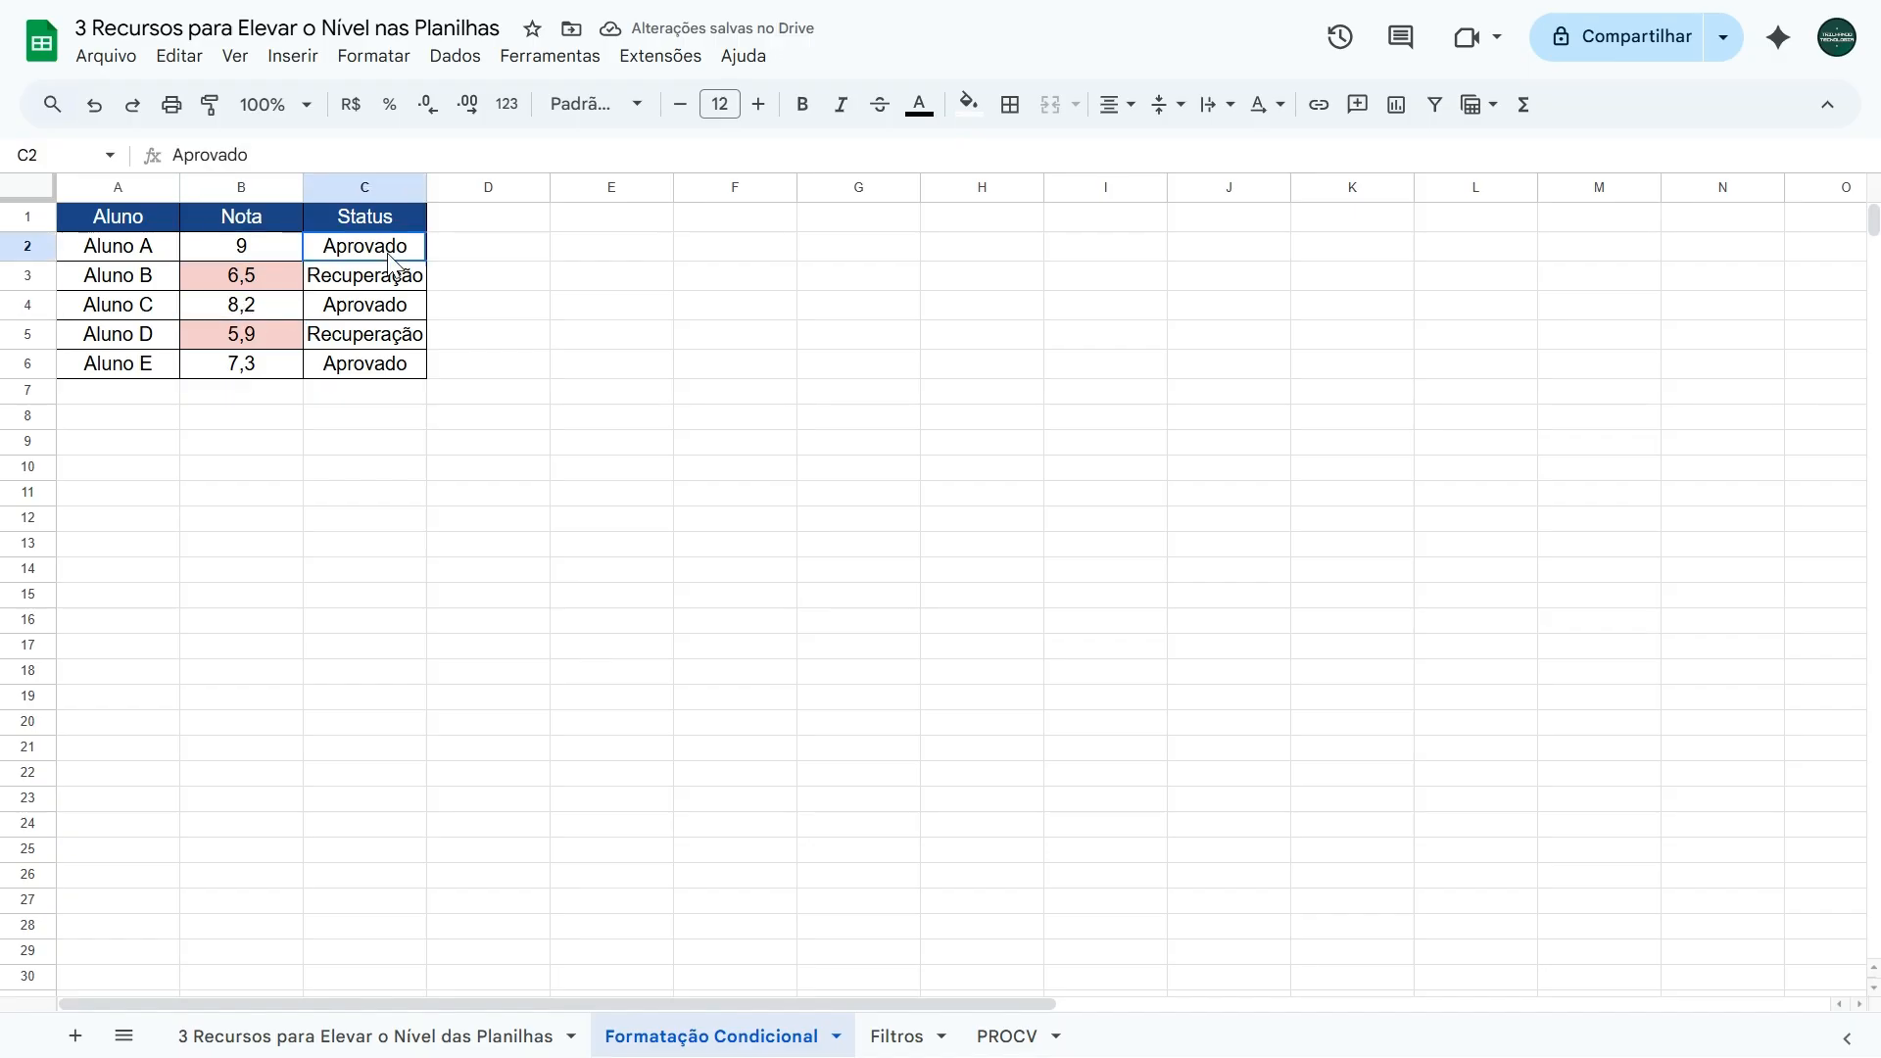
left_click_drag(389, 253, 373, 370)
left_click(504, 260)
left_click(375, 257)
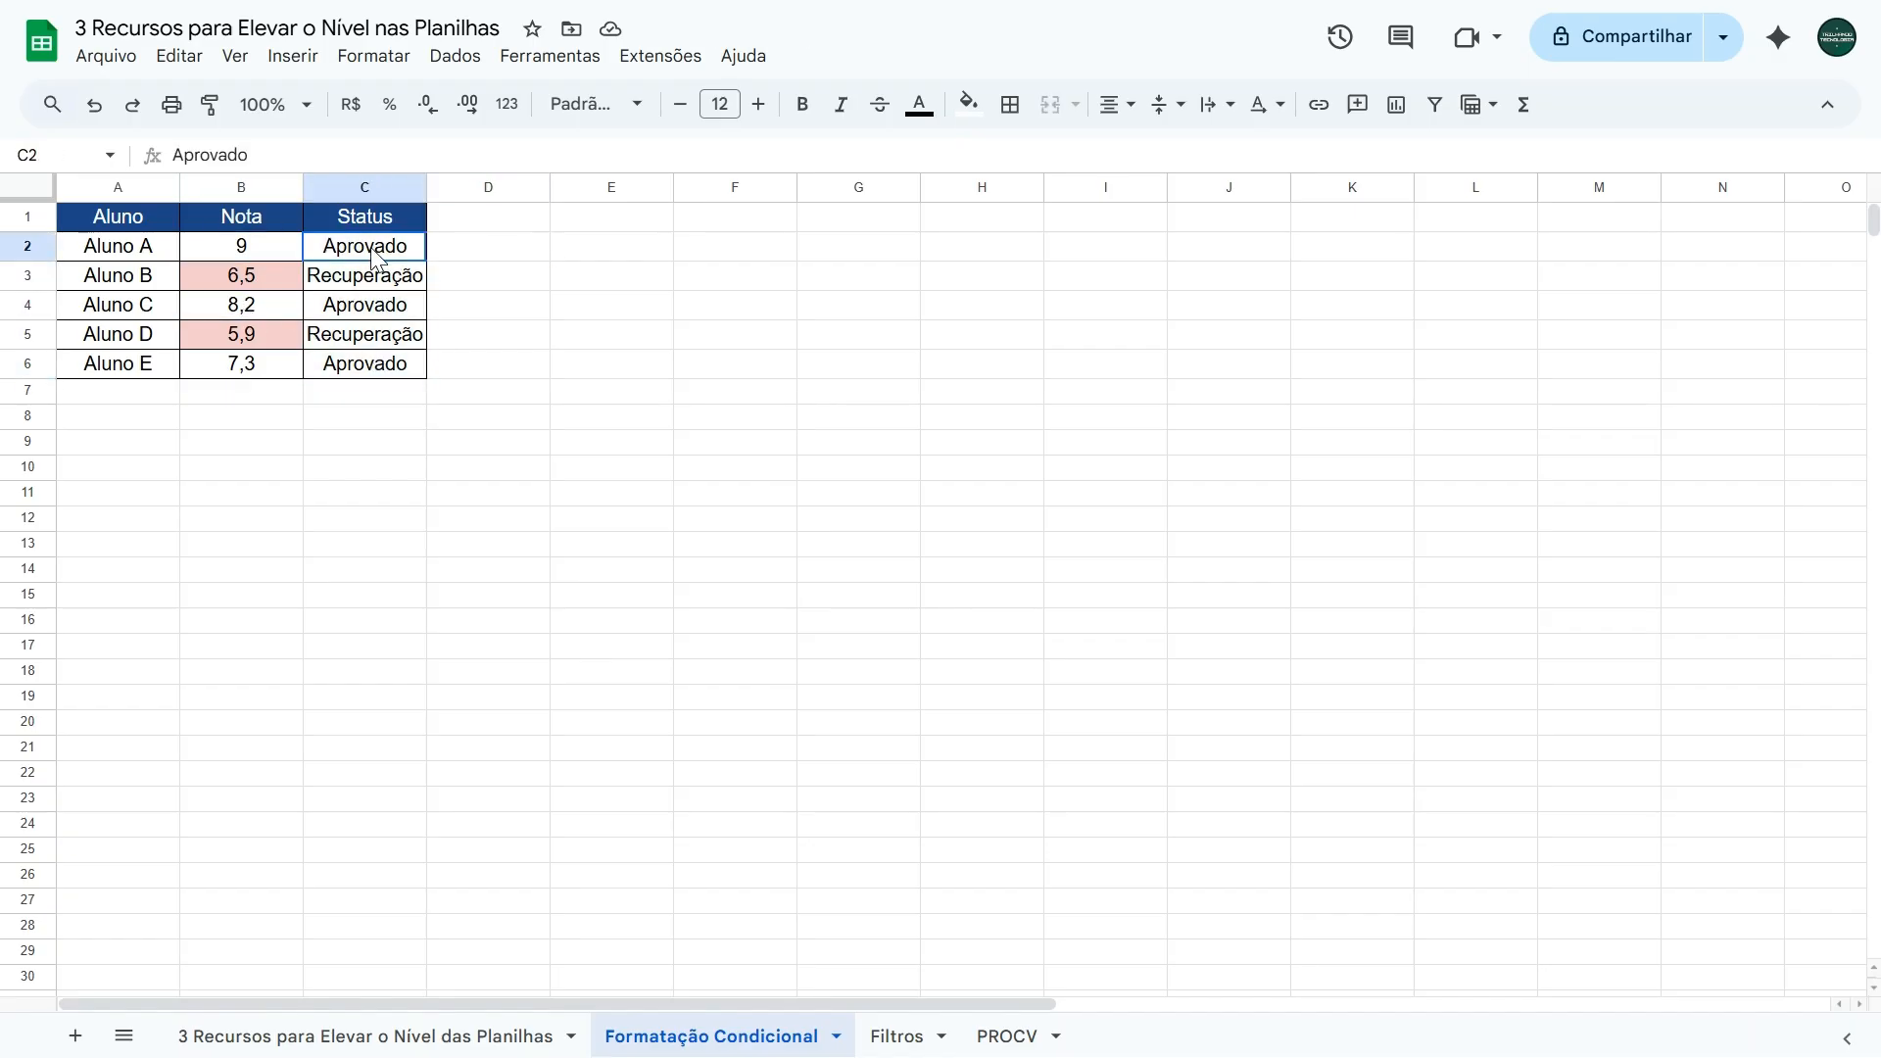
left_click_drag(375, 257, 349, 377)
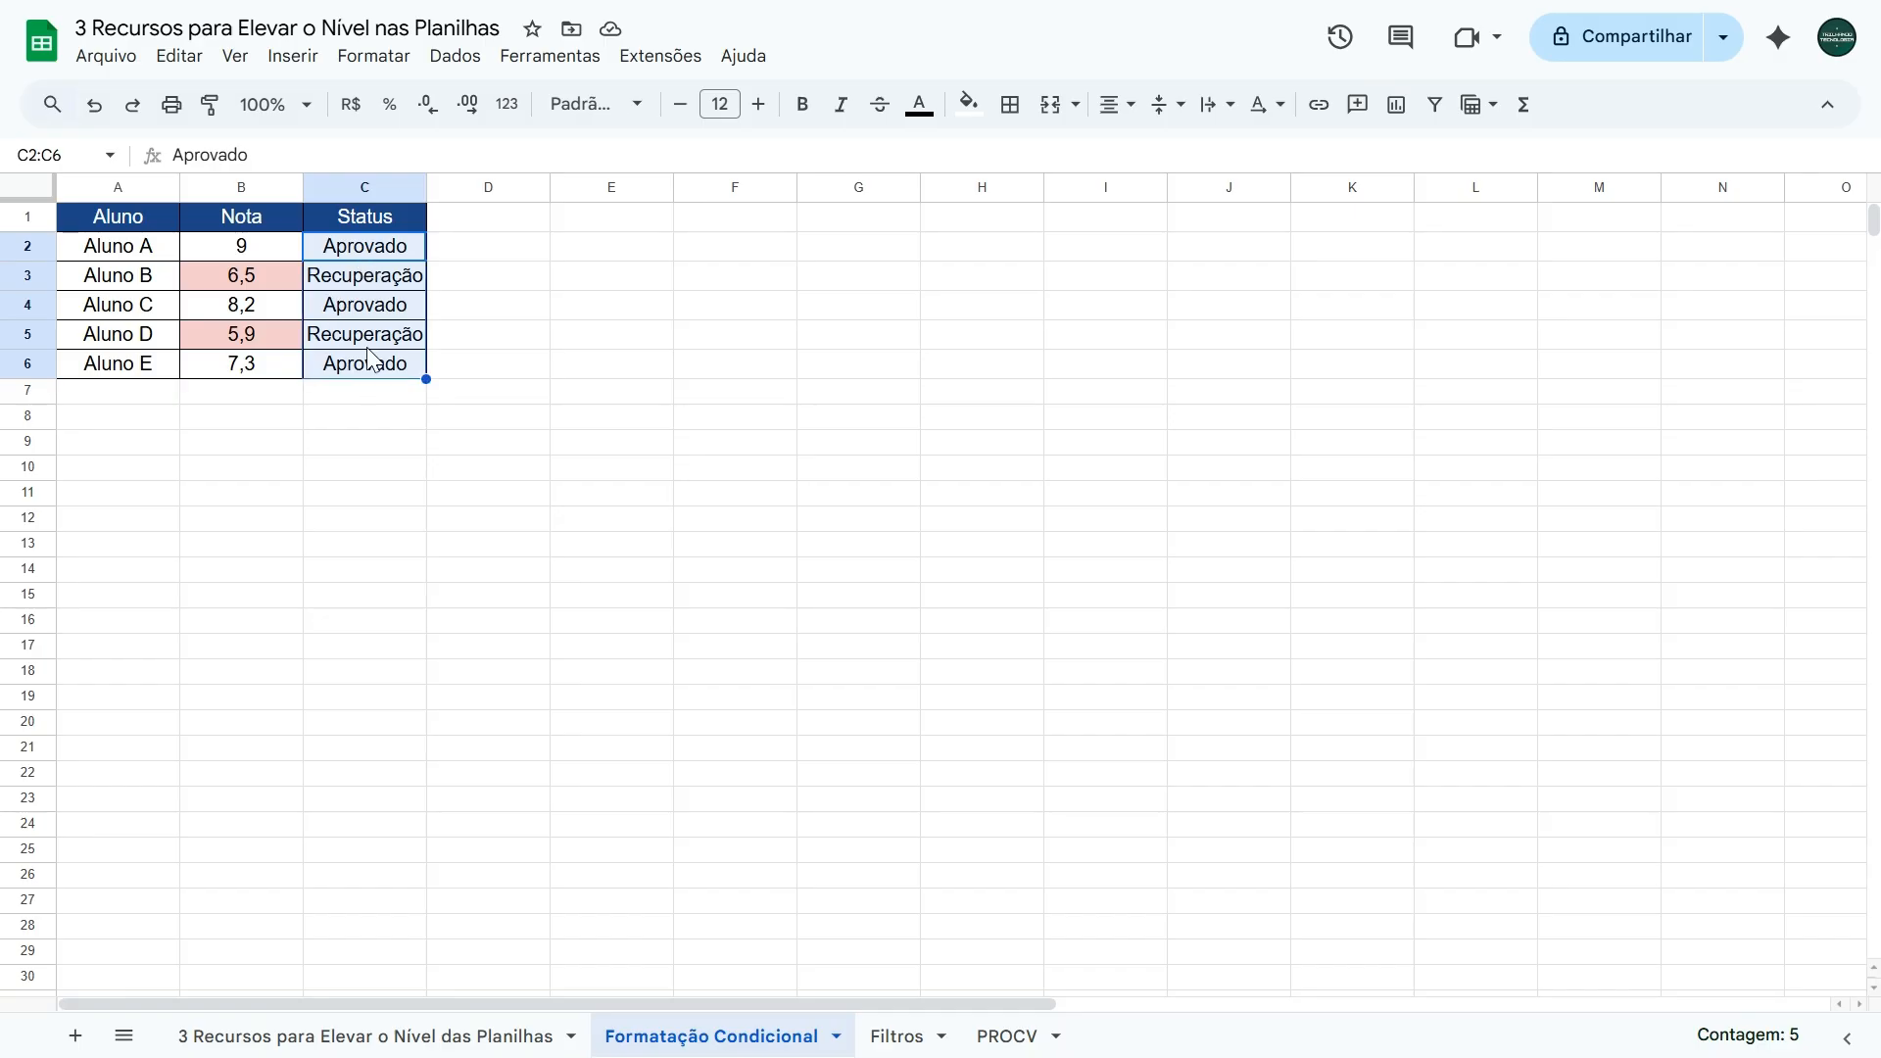
left_click(370, 56)
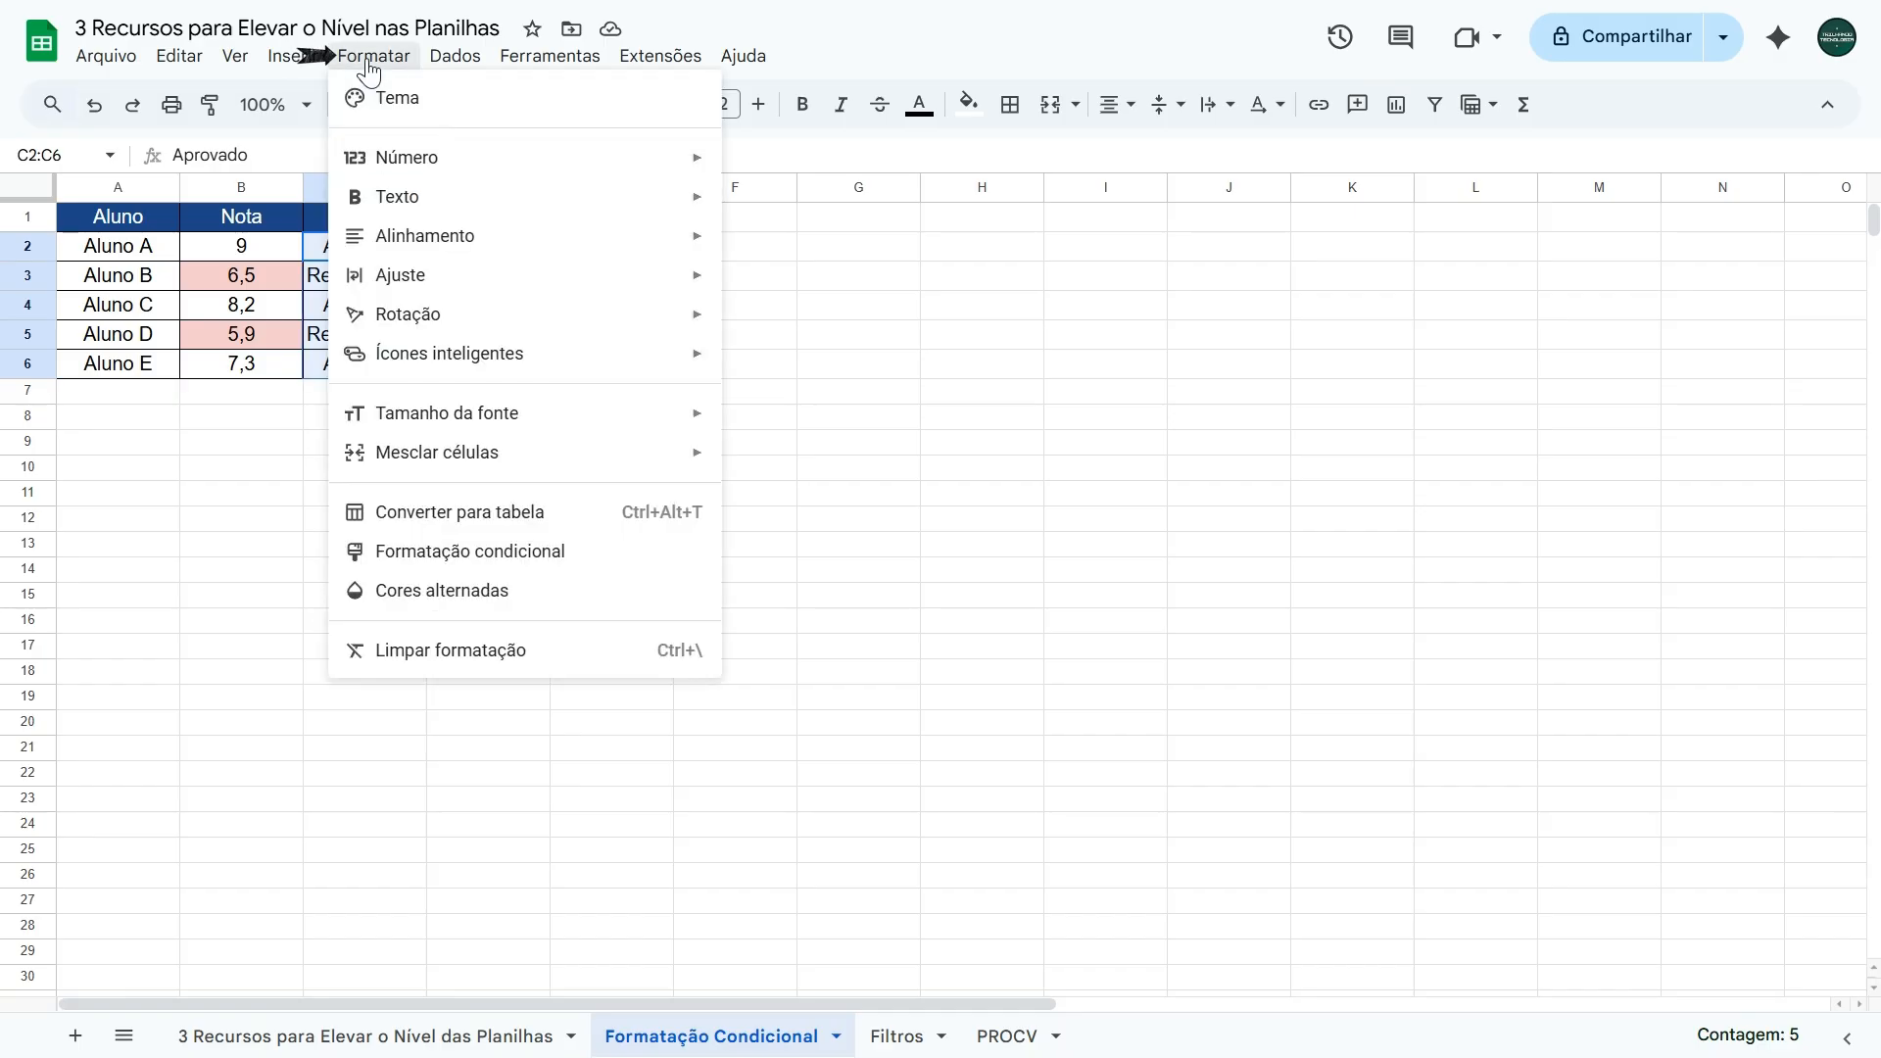
left_click(432, 554)
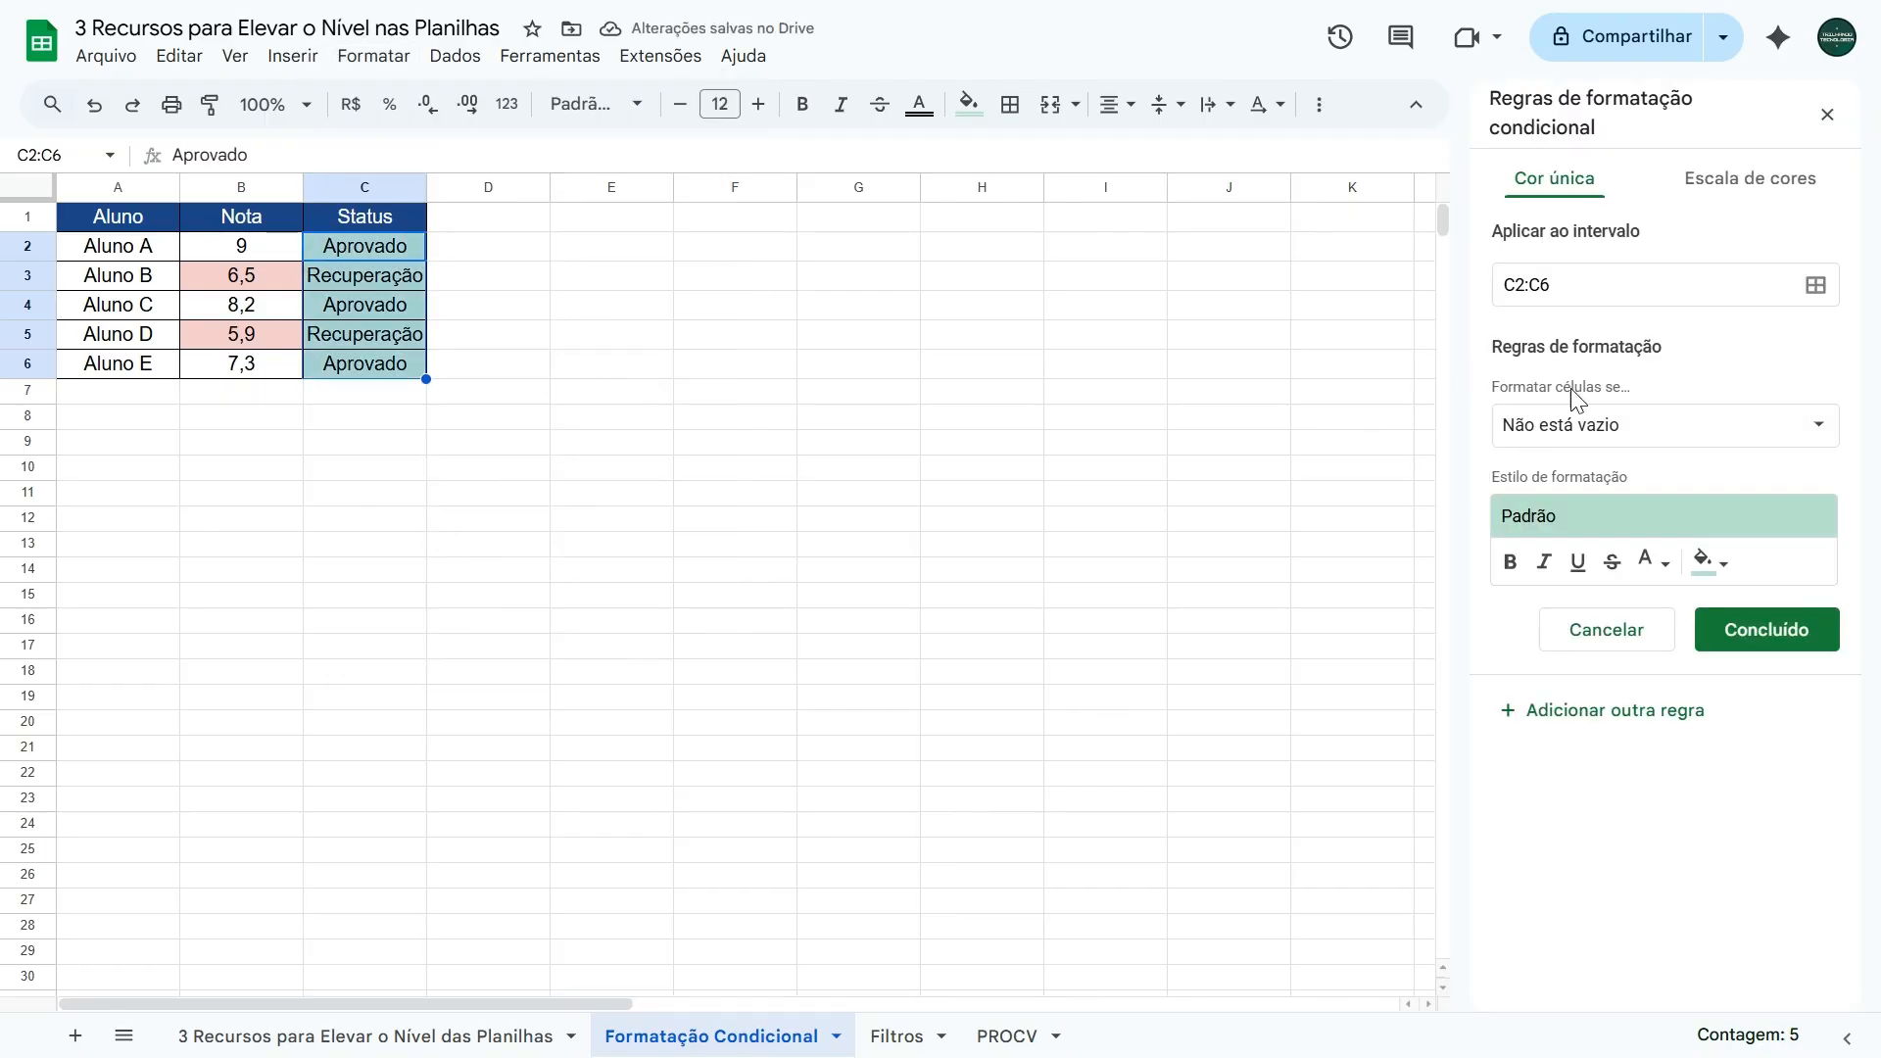
Set the rule's condition to O texto é exatamente with the value Recuperação.
left_click(1657, 428)
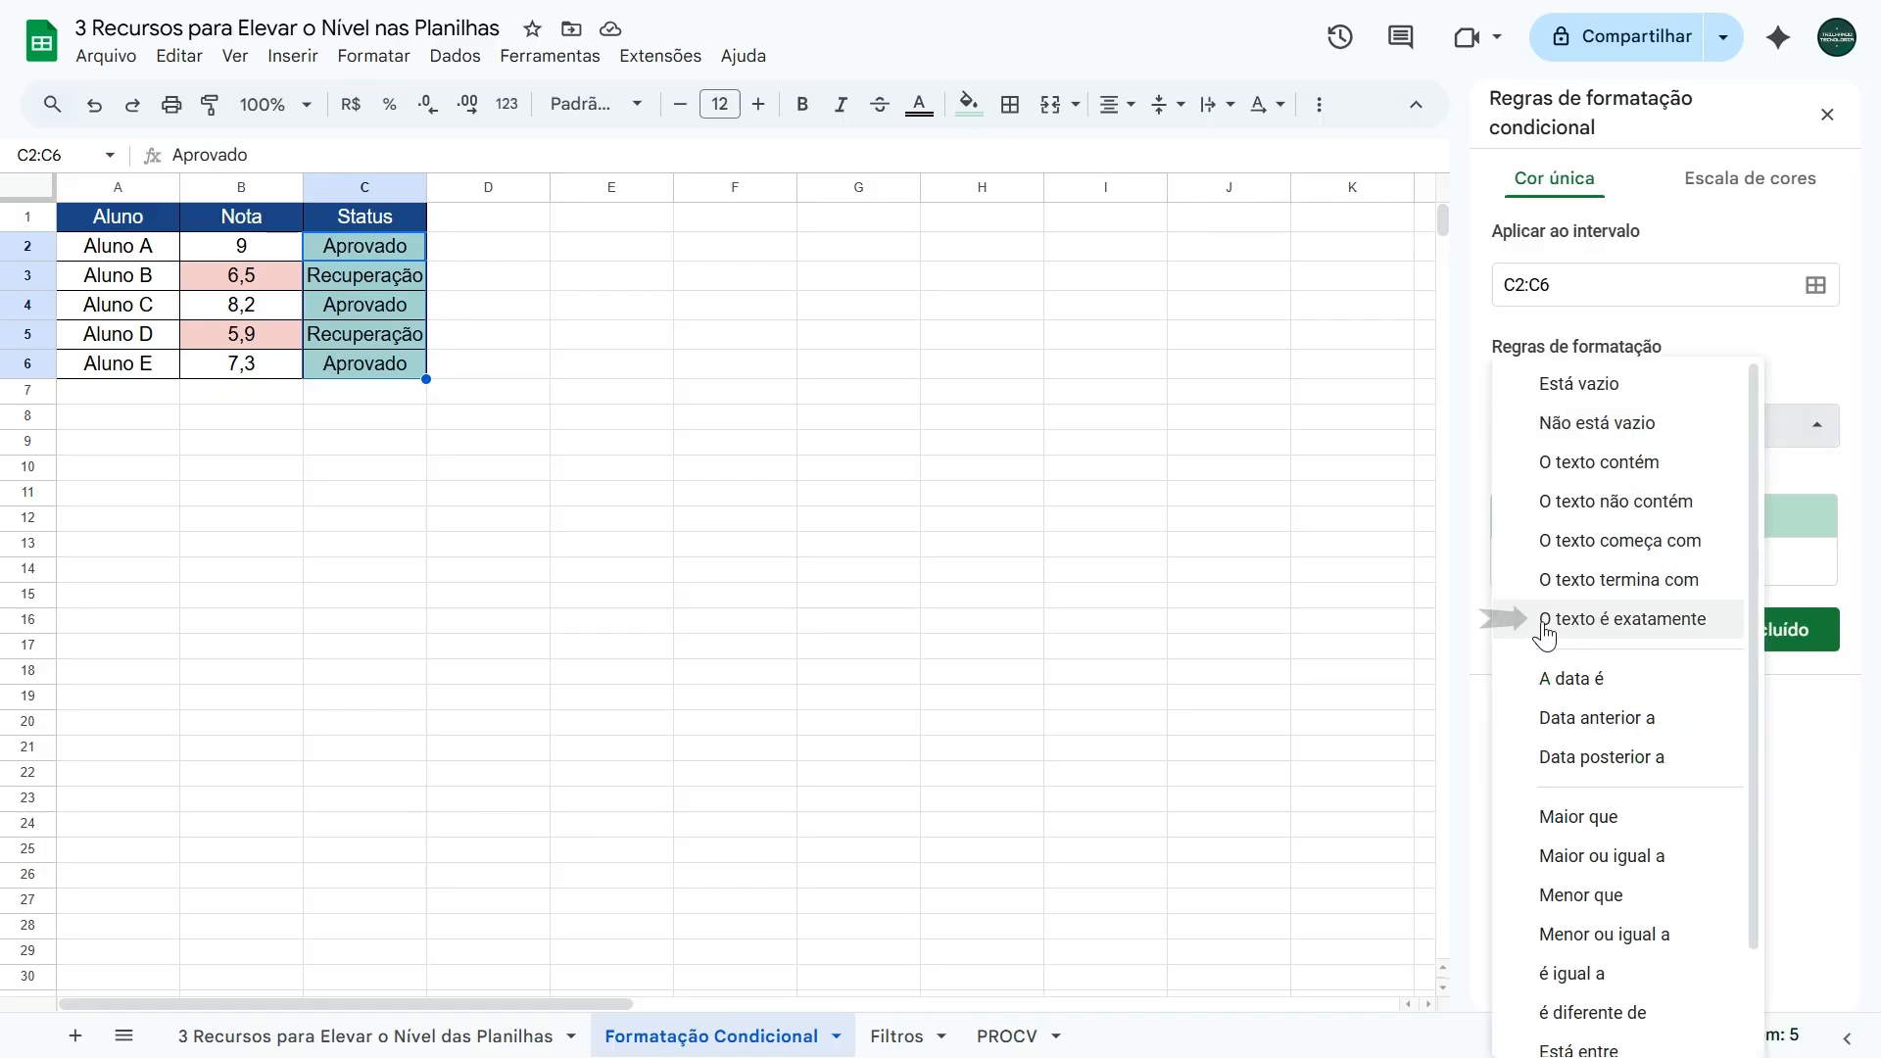
left_click(1597, 632)
left_click(1570, 480)
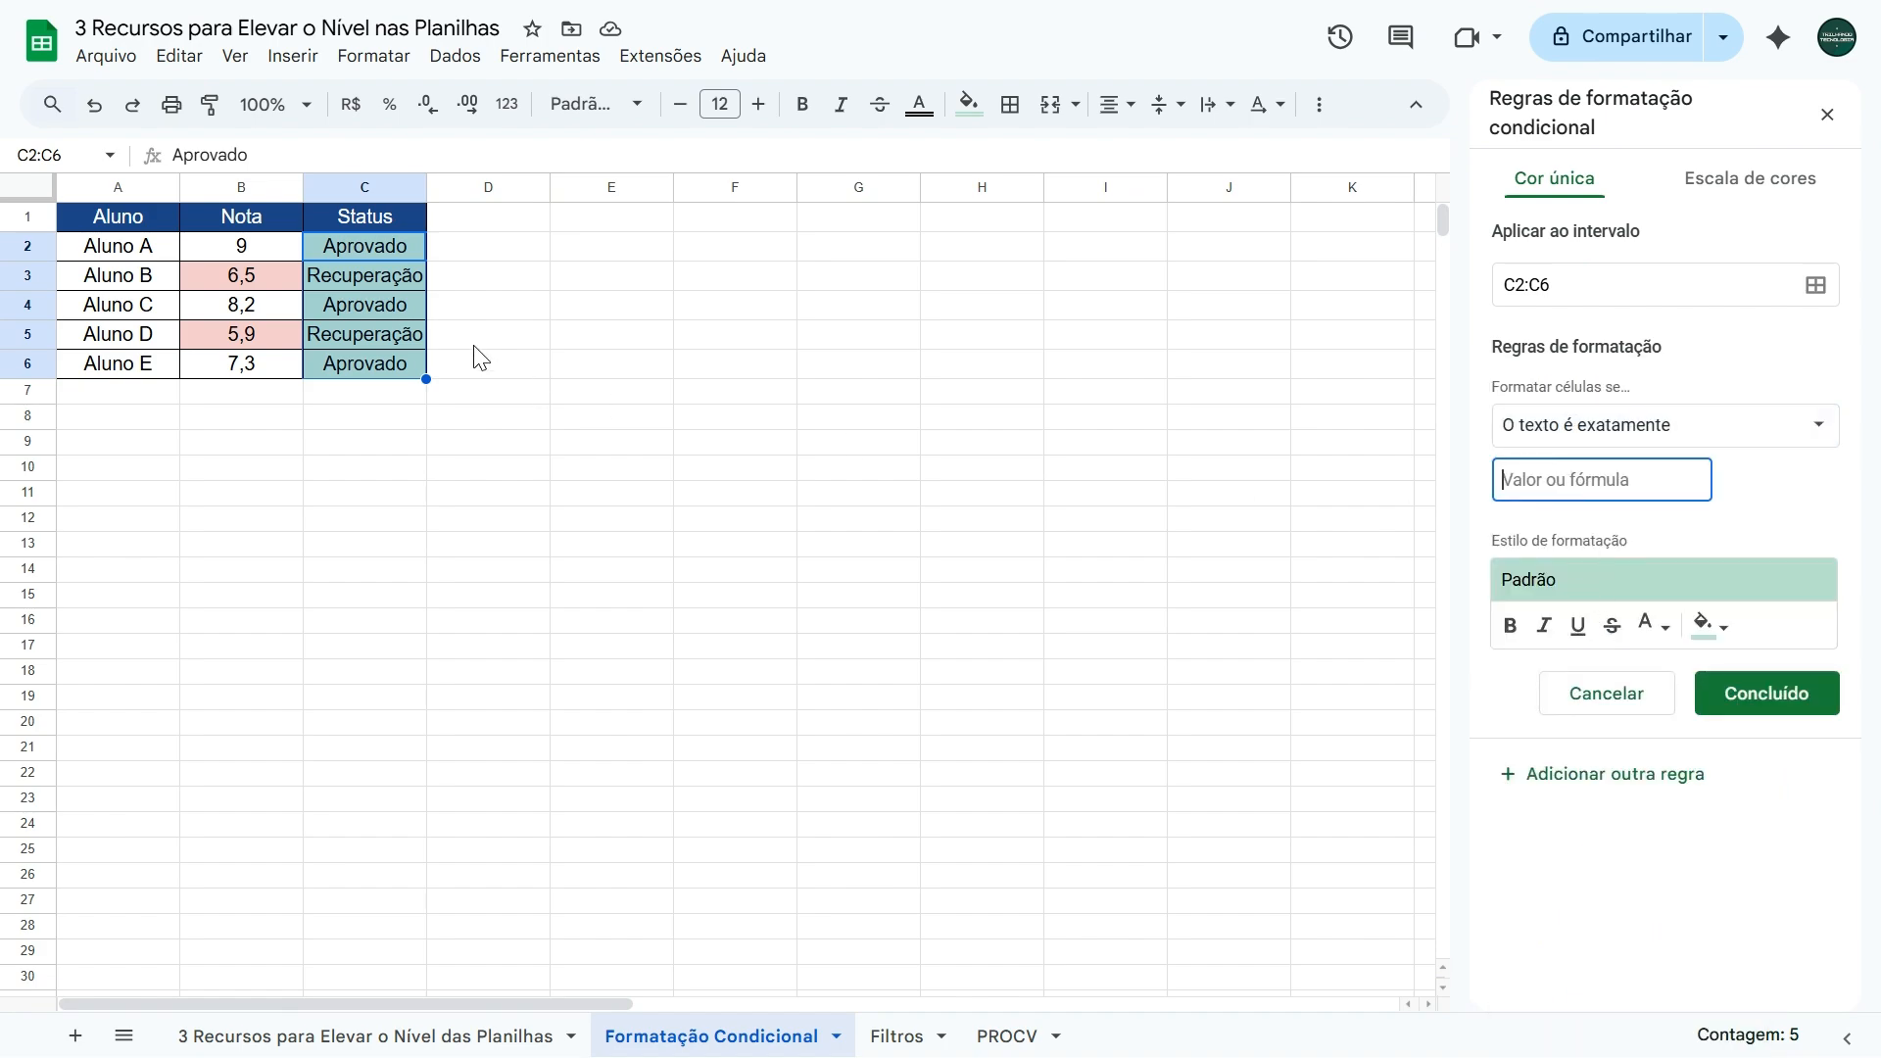
type("Recuperação")
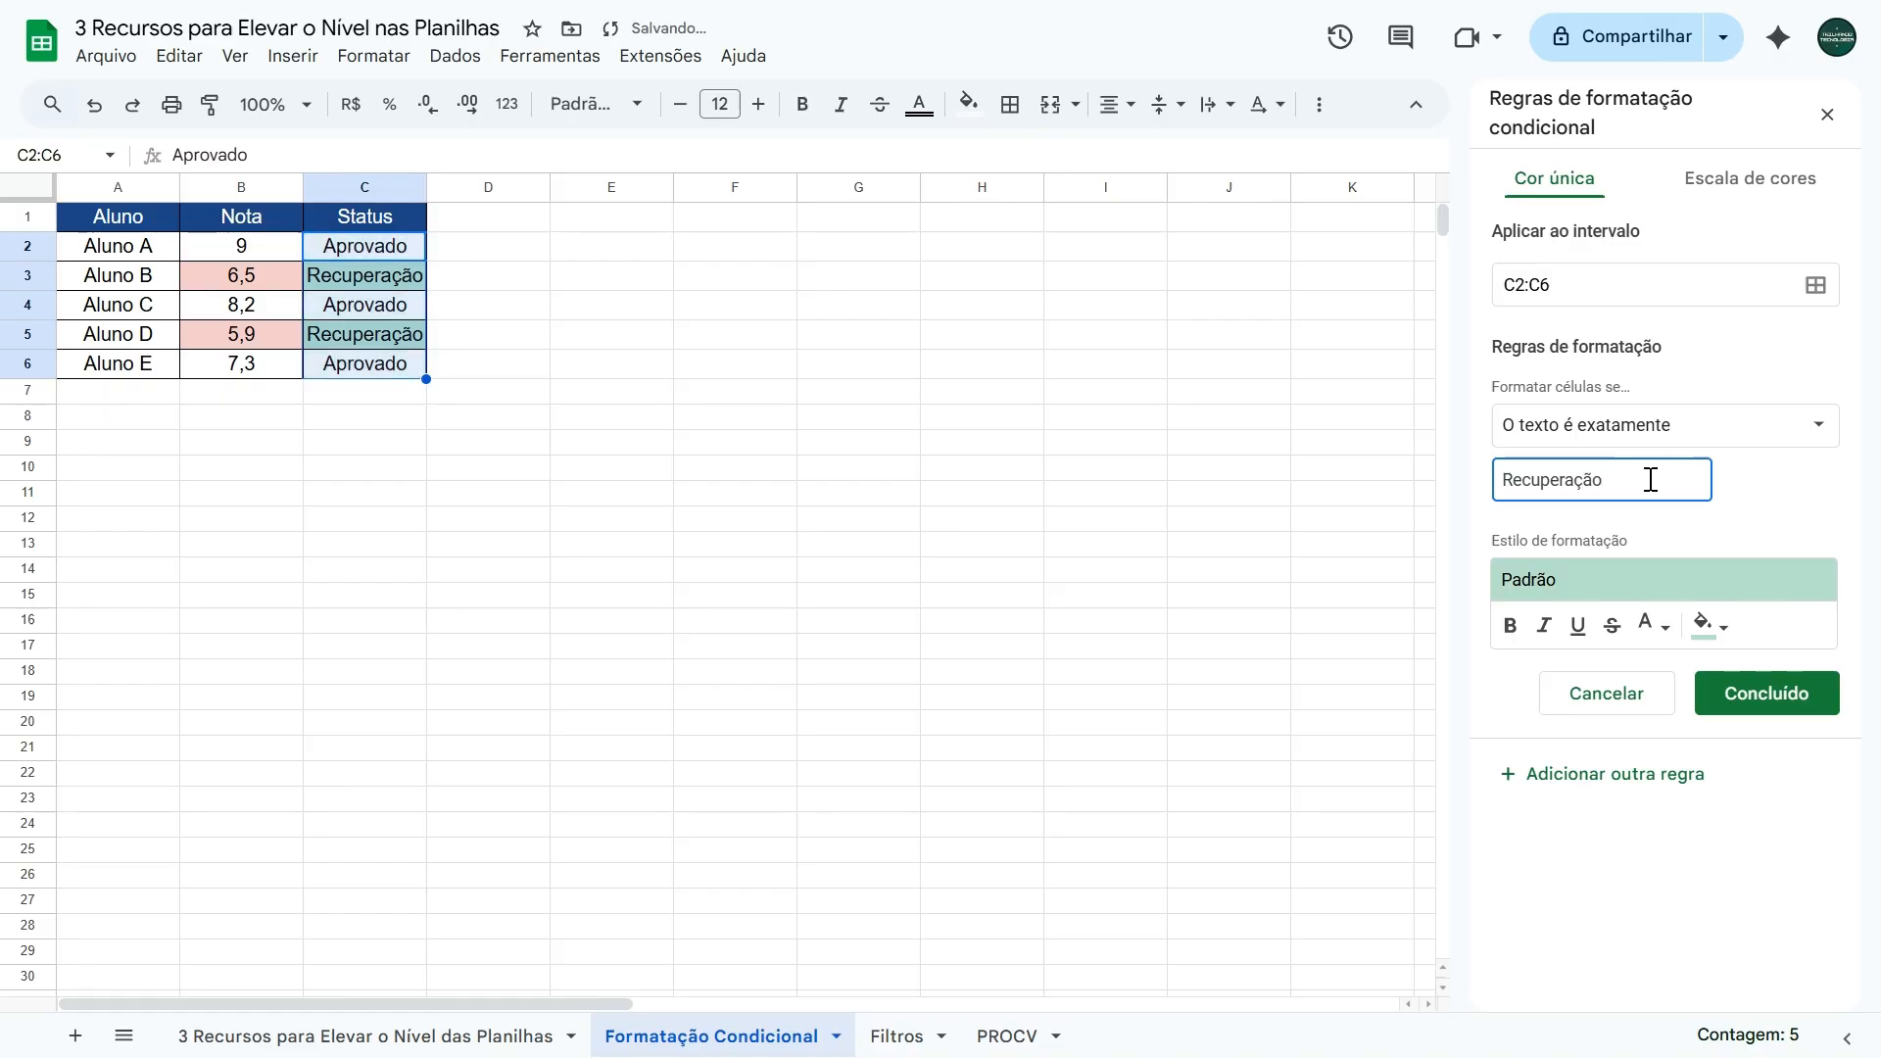
Give the Recuperação rule a light orange fill, save it and close the conditional formatting rules.
left_click(1713, 627)
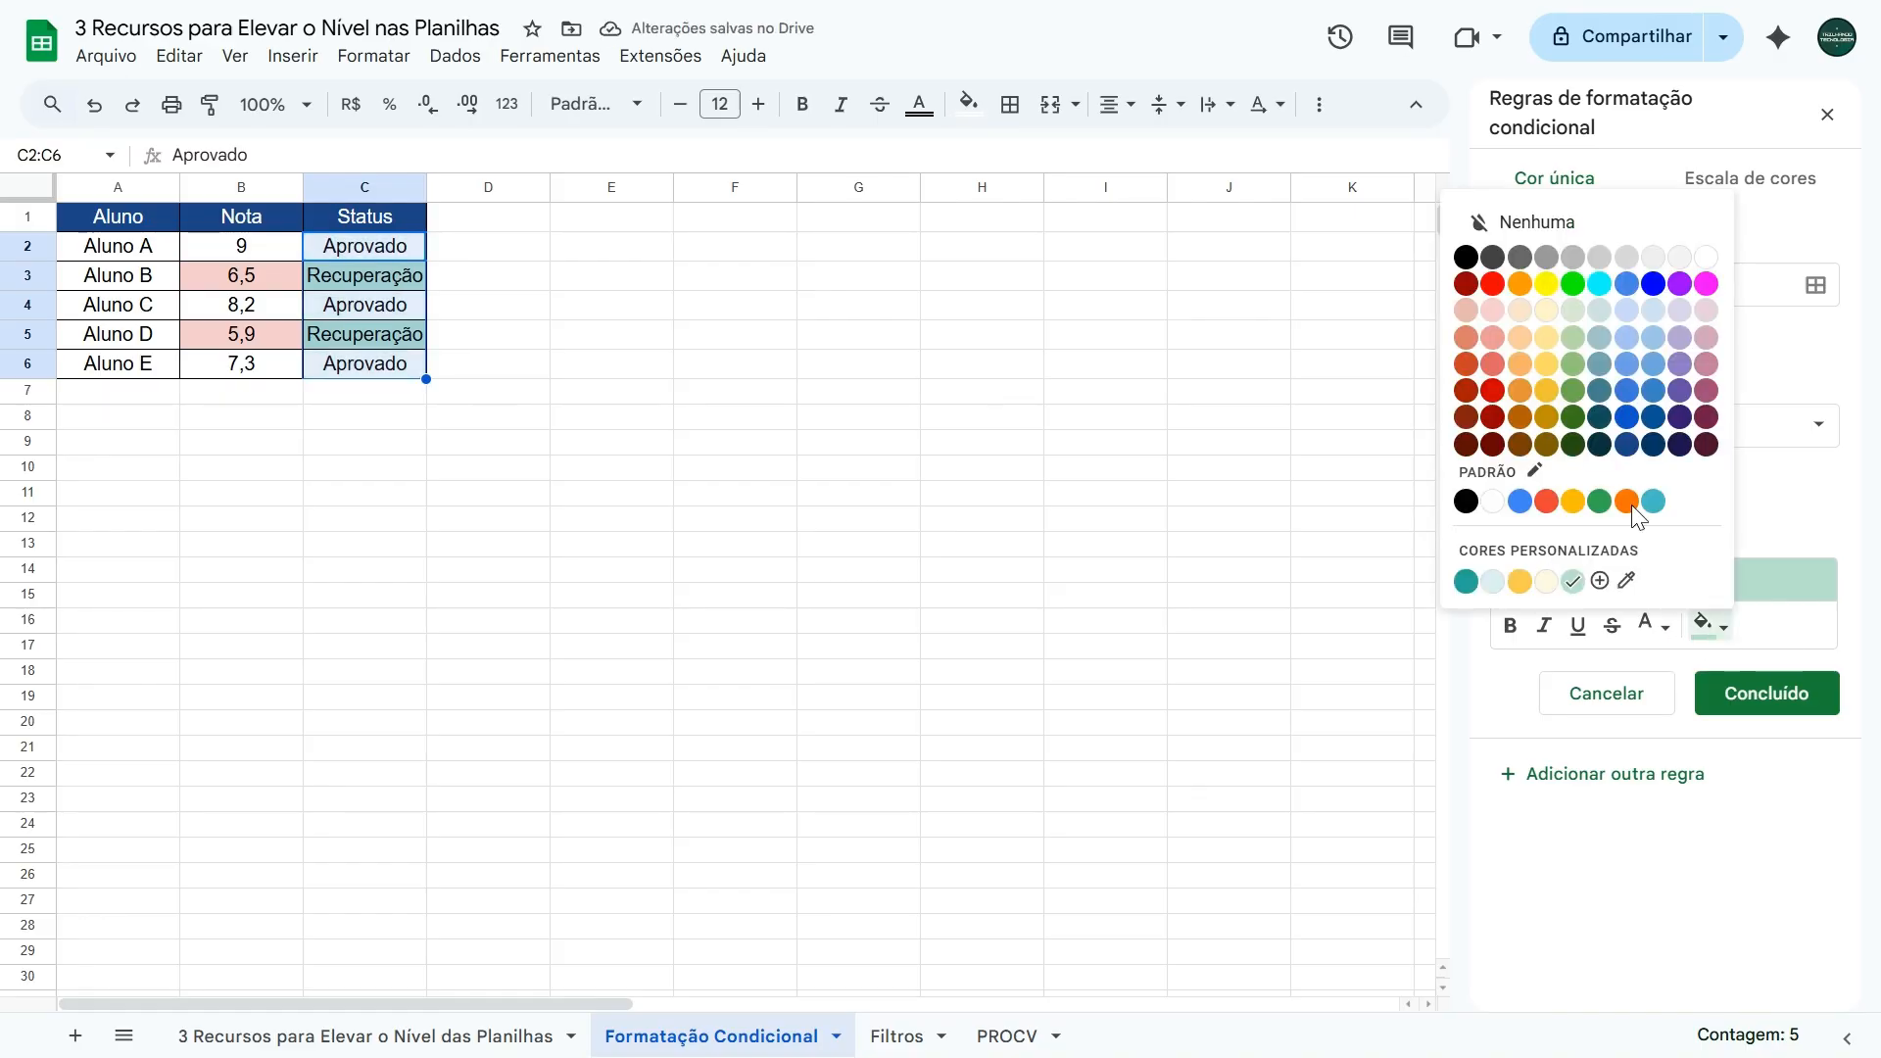
left_click(1521, 311)
left_click(1804, 701)
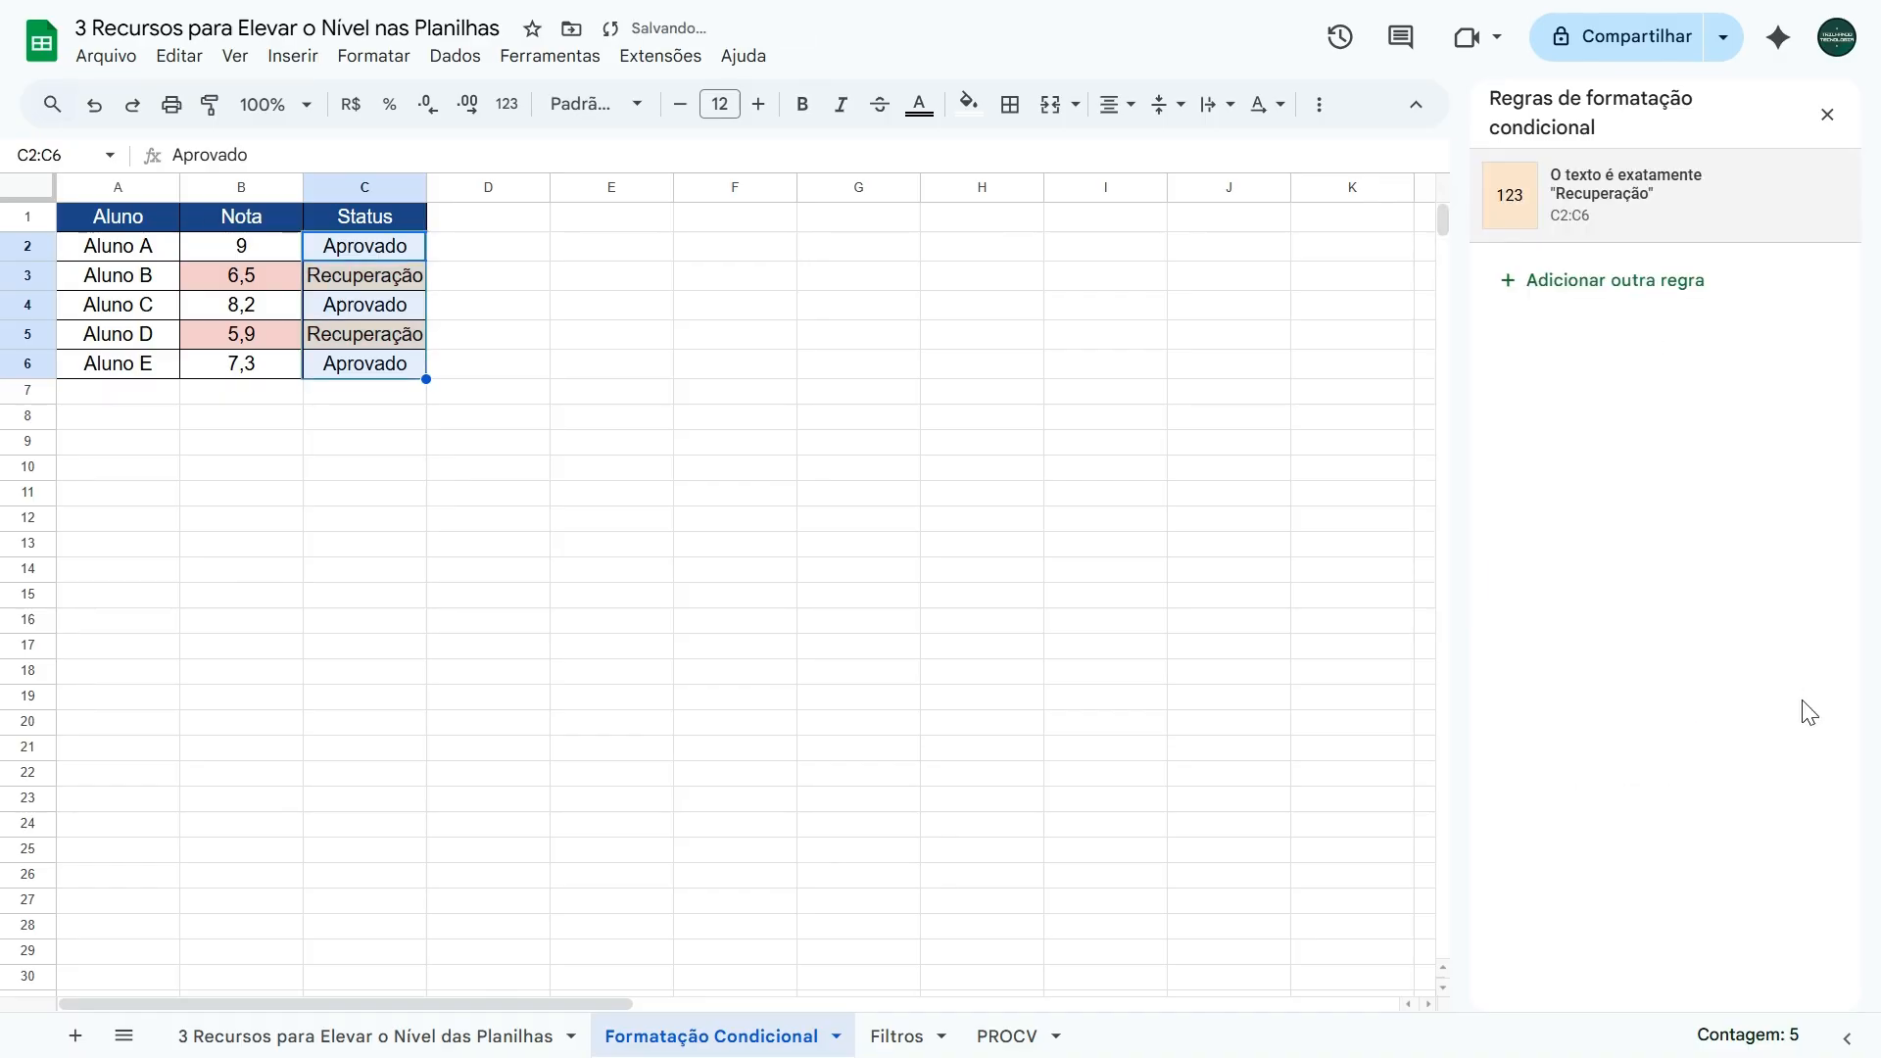
left_click(1826, 115)
Examine the highlighted statuses of Aluno B and Aluno D in cells C3 and C5.
left_click(508, 391)
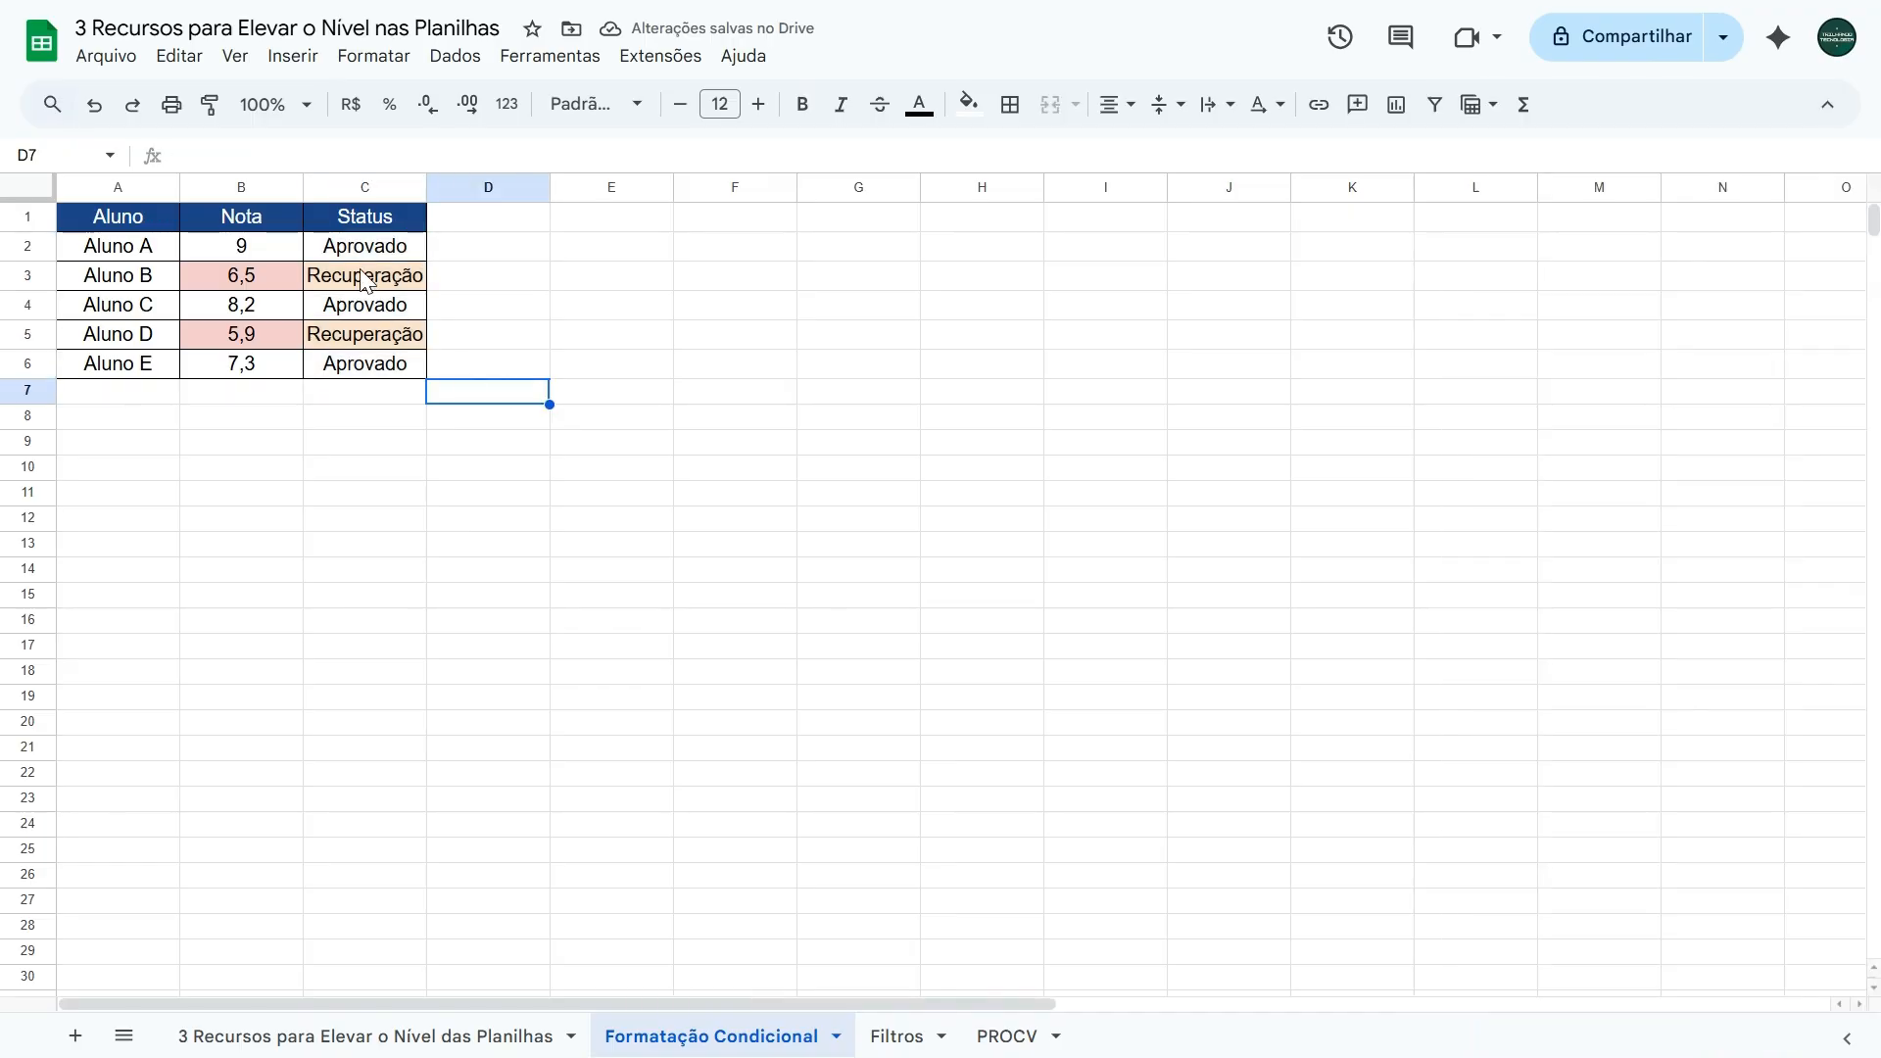
left_click(384, 285)
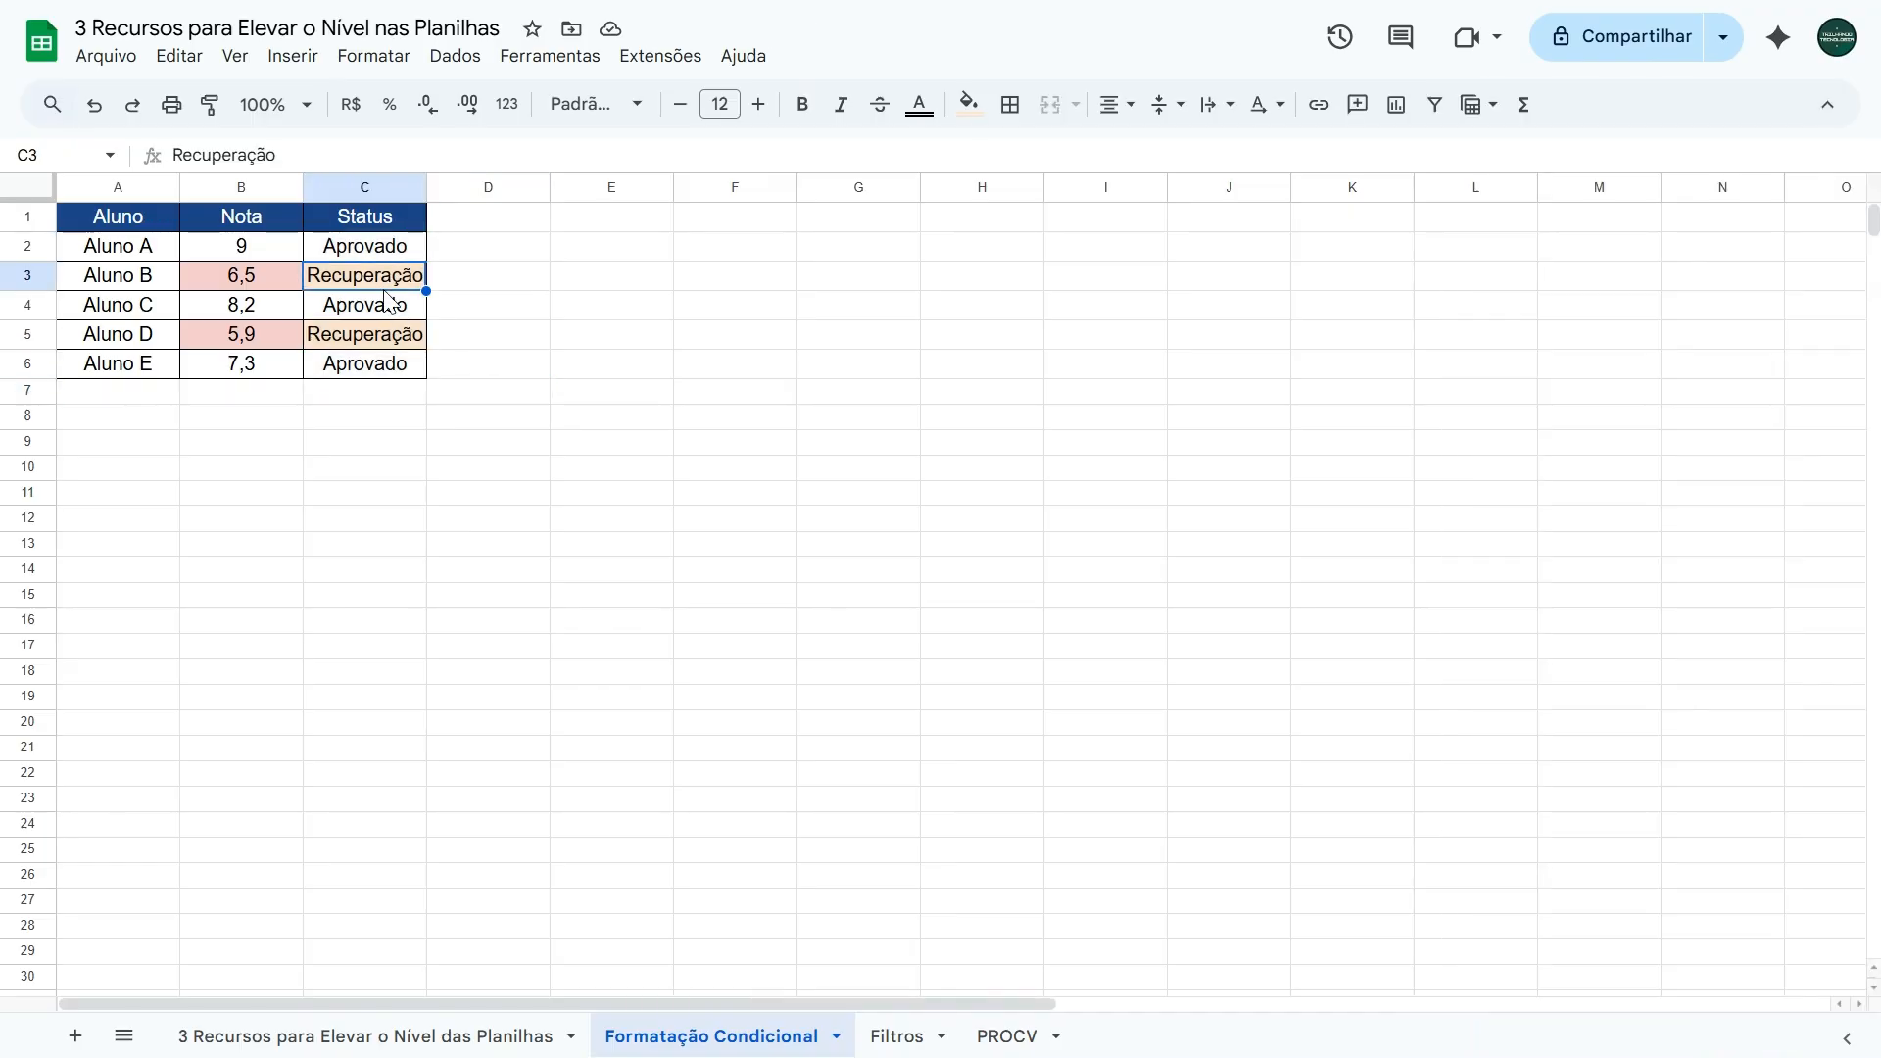
left_click(366, 343)
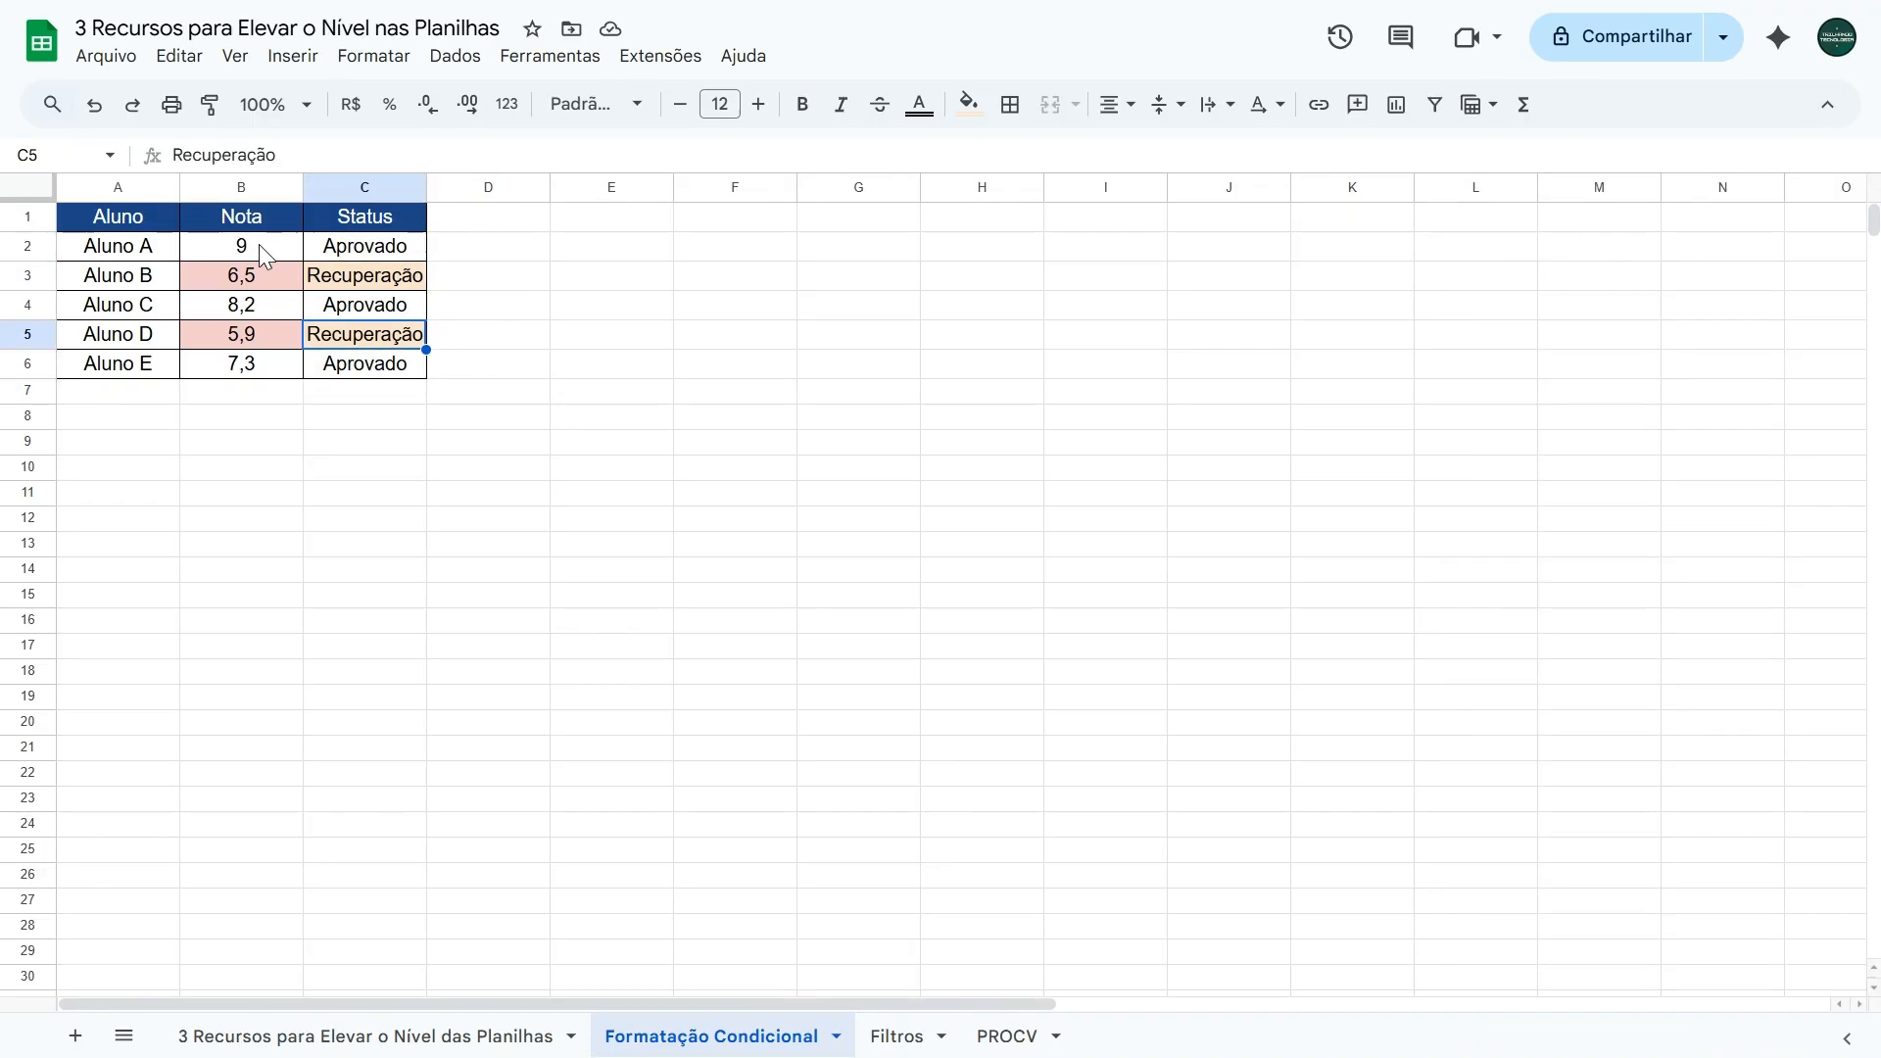
Set Aluno E's status in cell C6 to Recuperação to test the text rule.
left_click(345, 364)
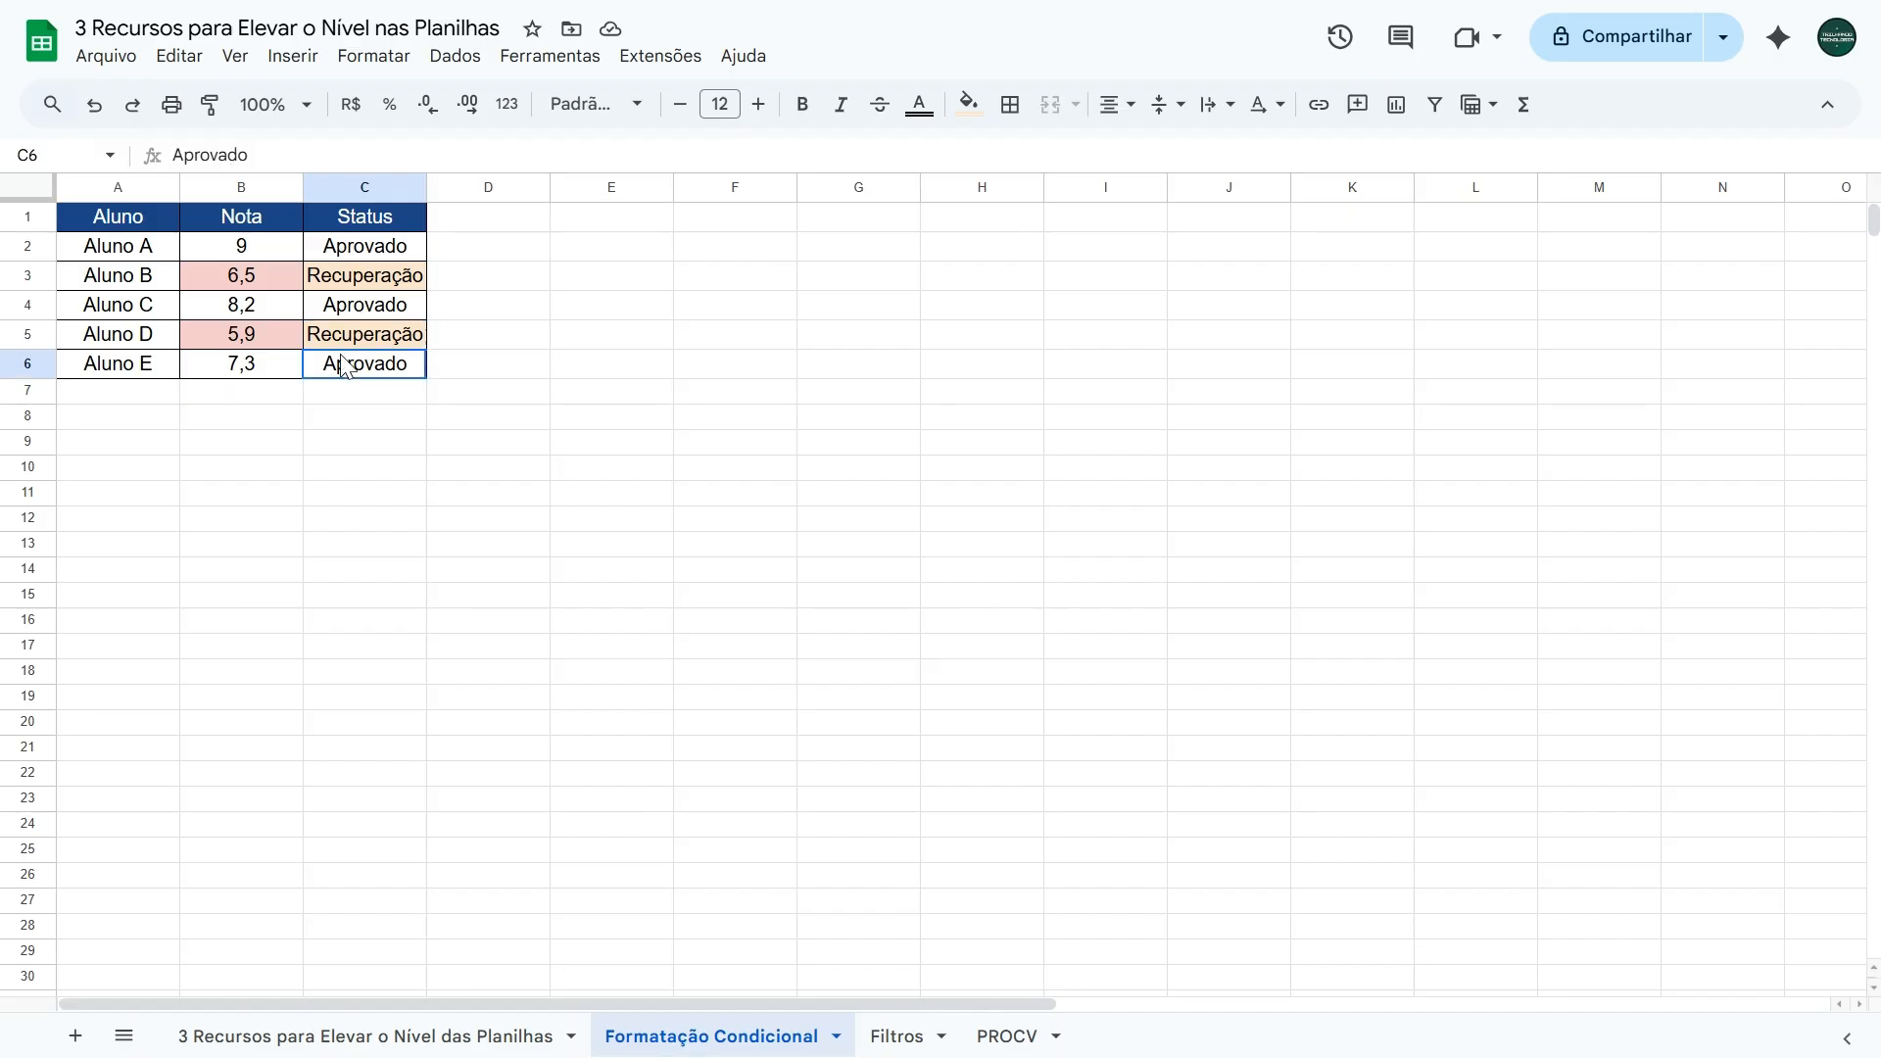
type("Recuperação")
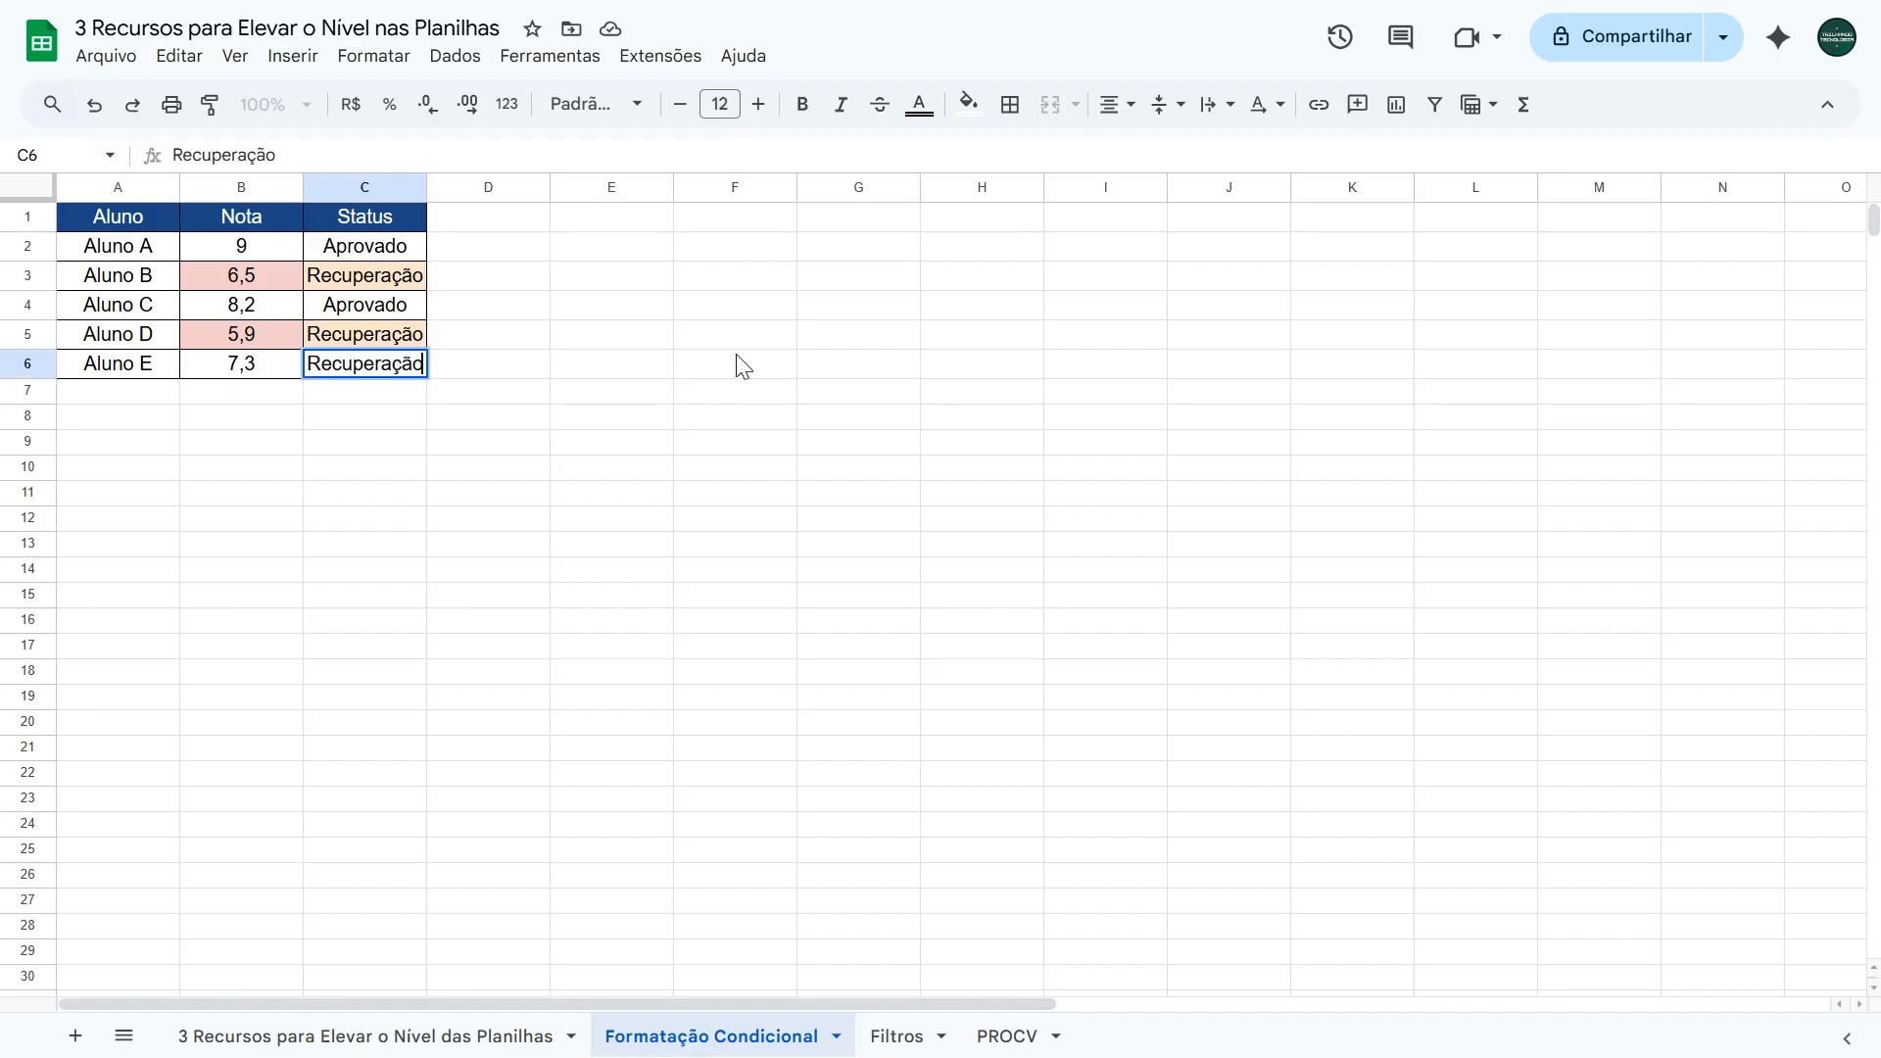
key("Return")
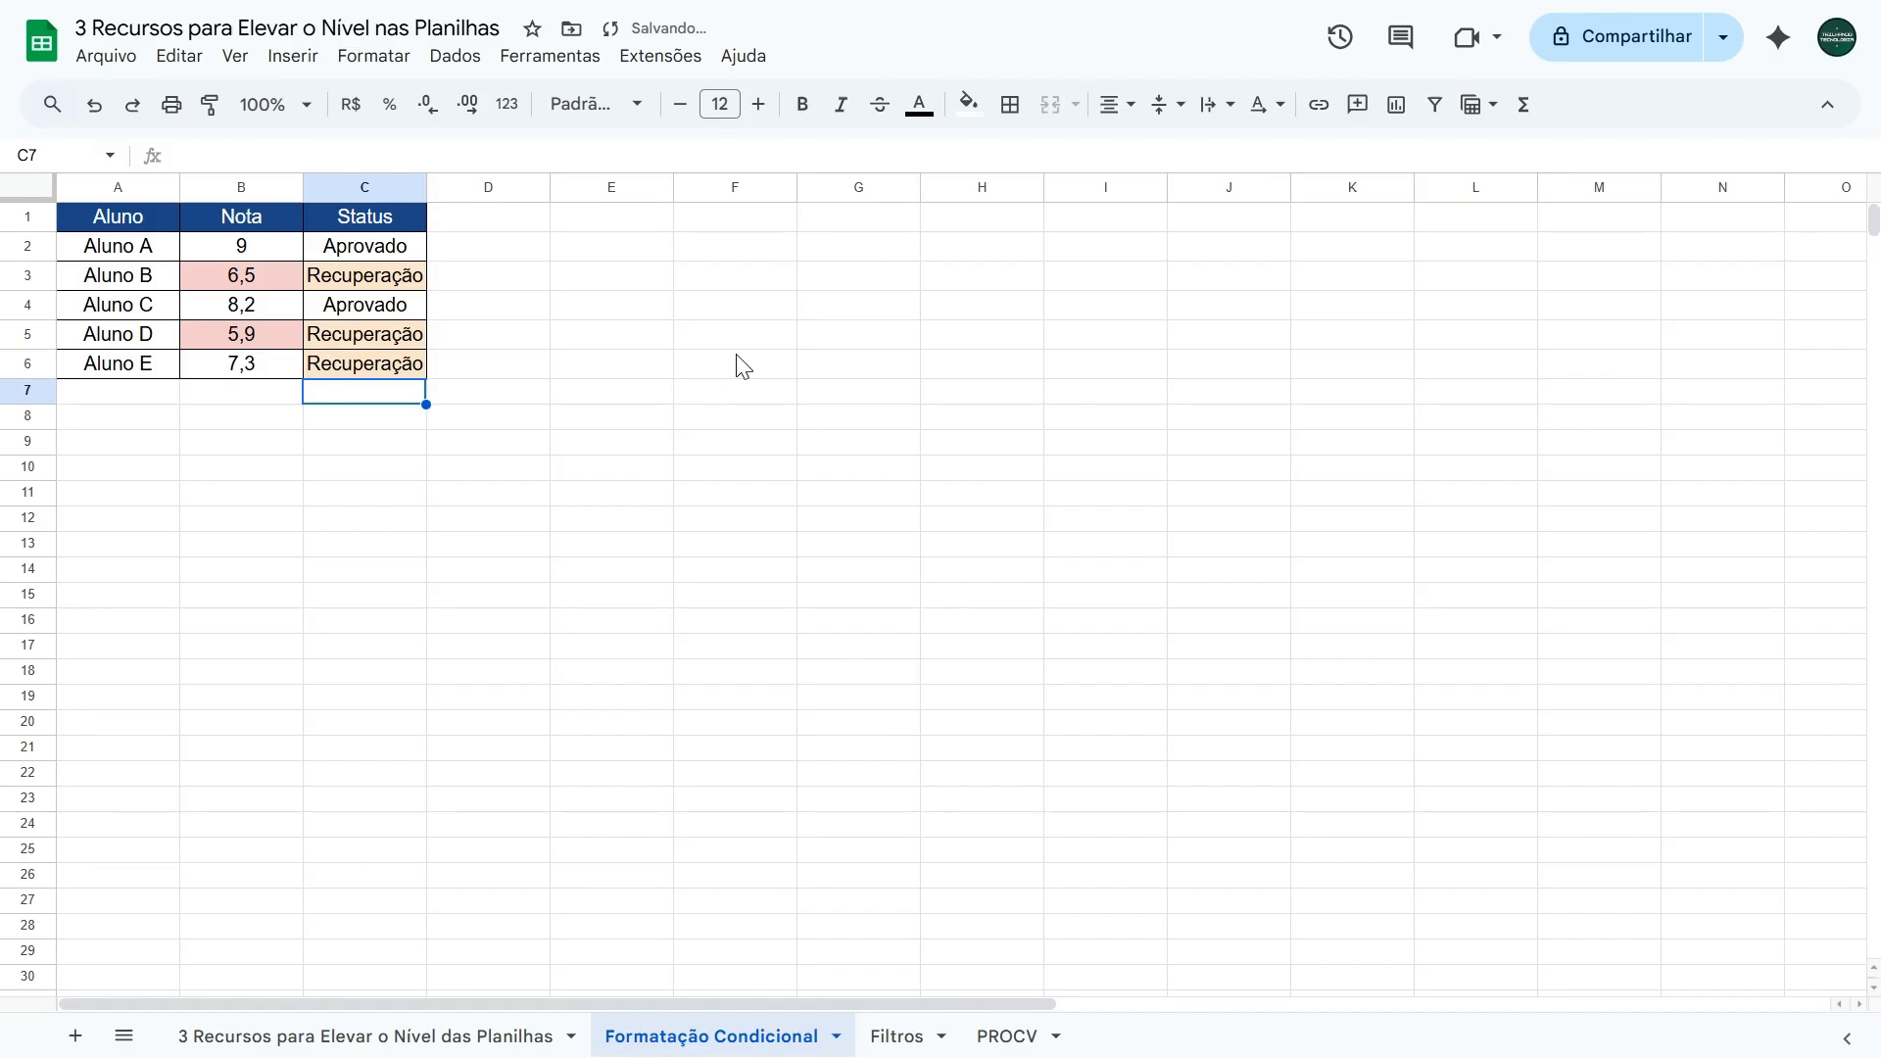
Set Aluno E's status in cell C6 to Aprovação and check the cell's formatting.
left_click(345, 363)
type("Aprovad")
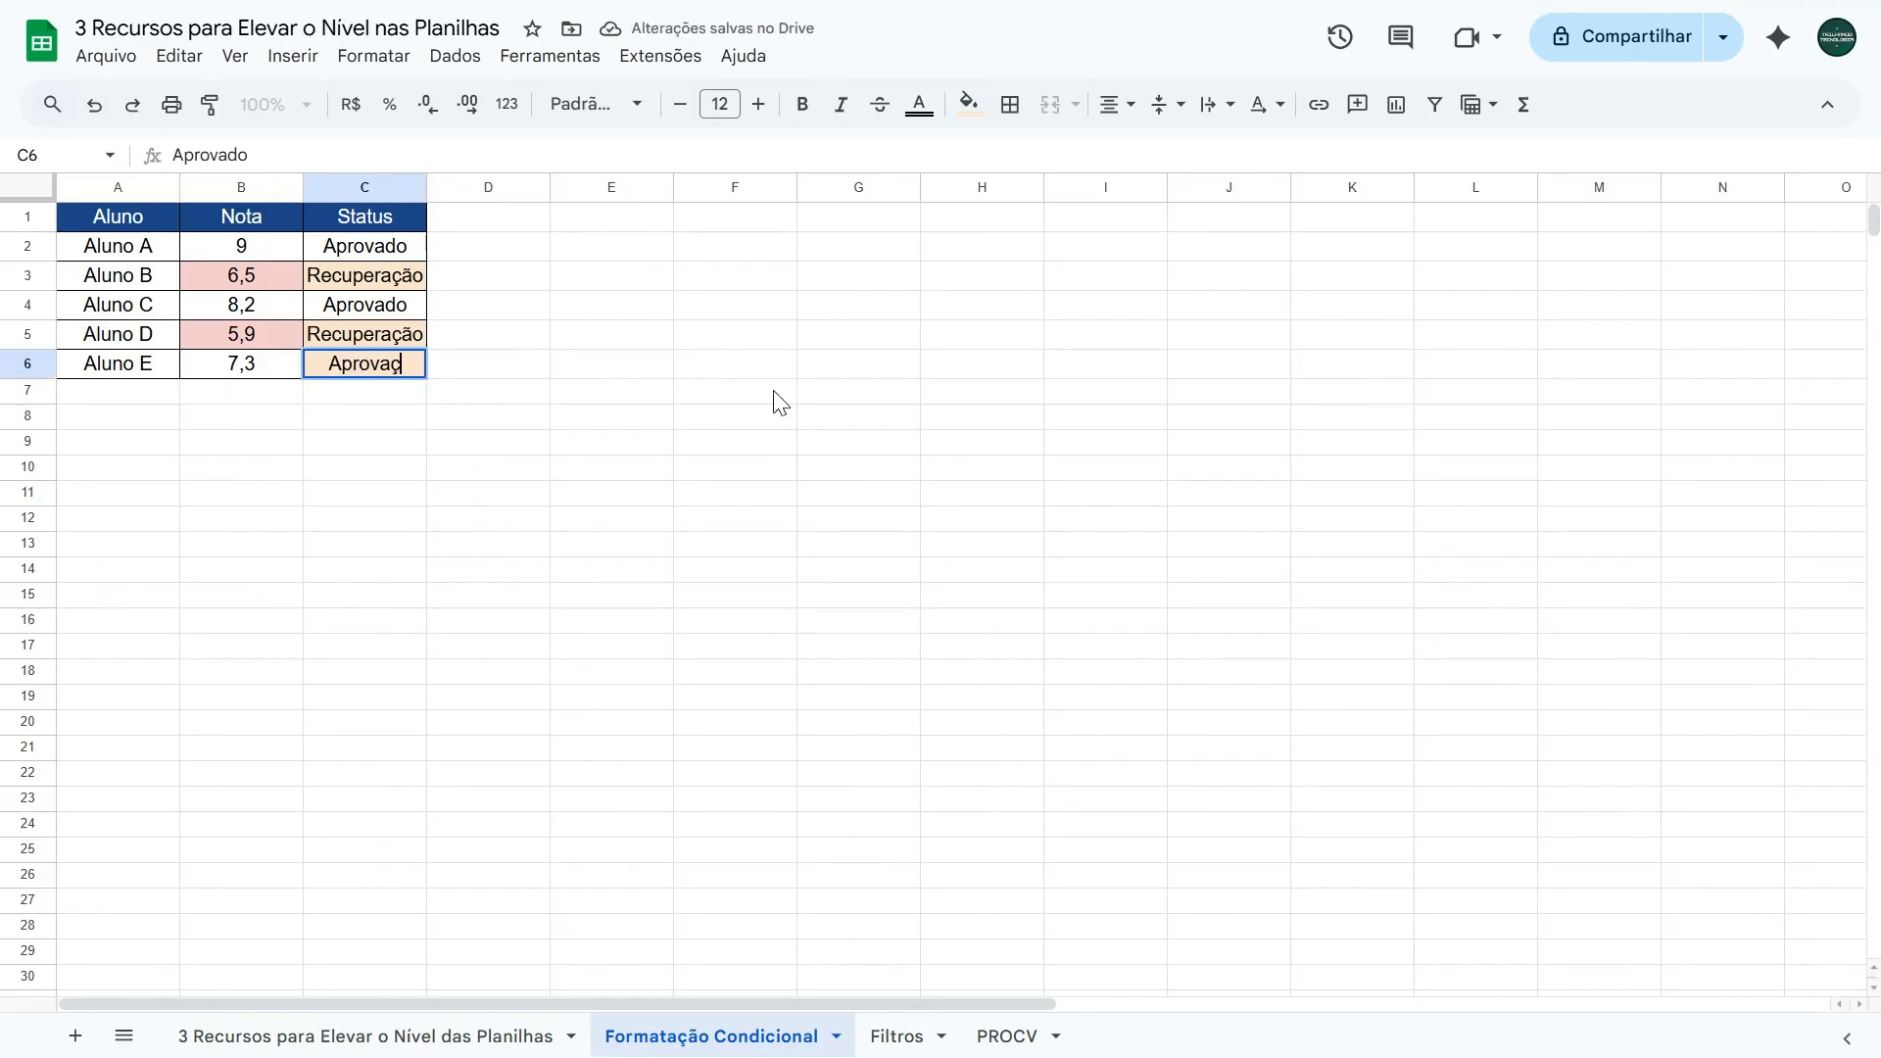
type("ão")
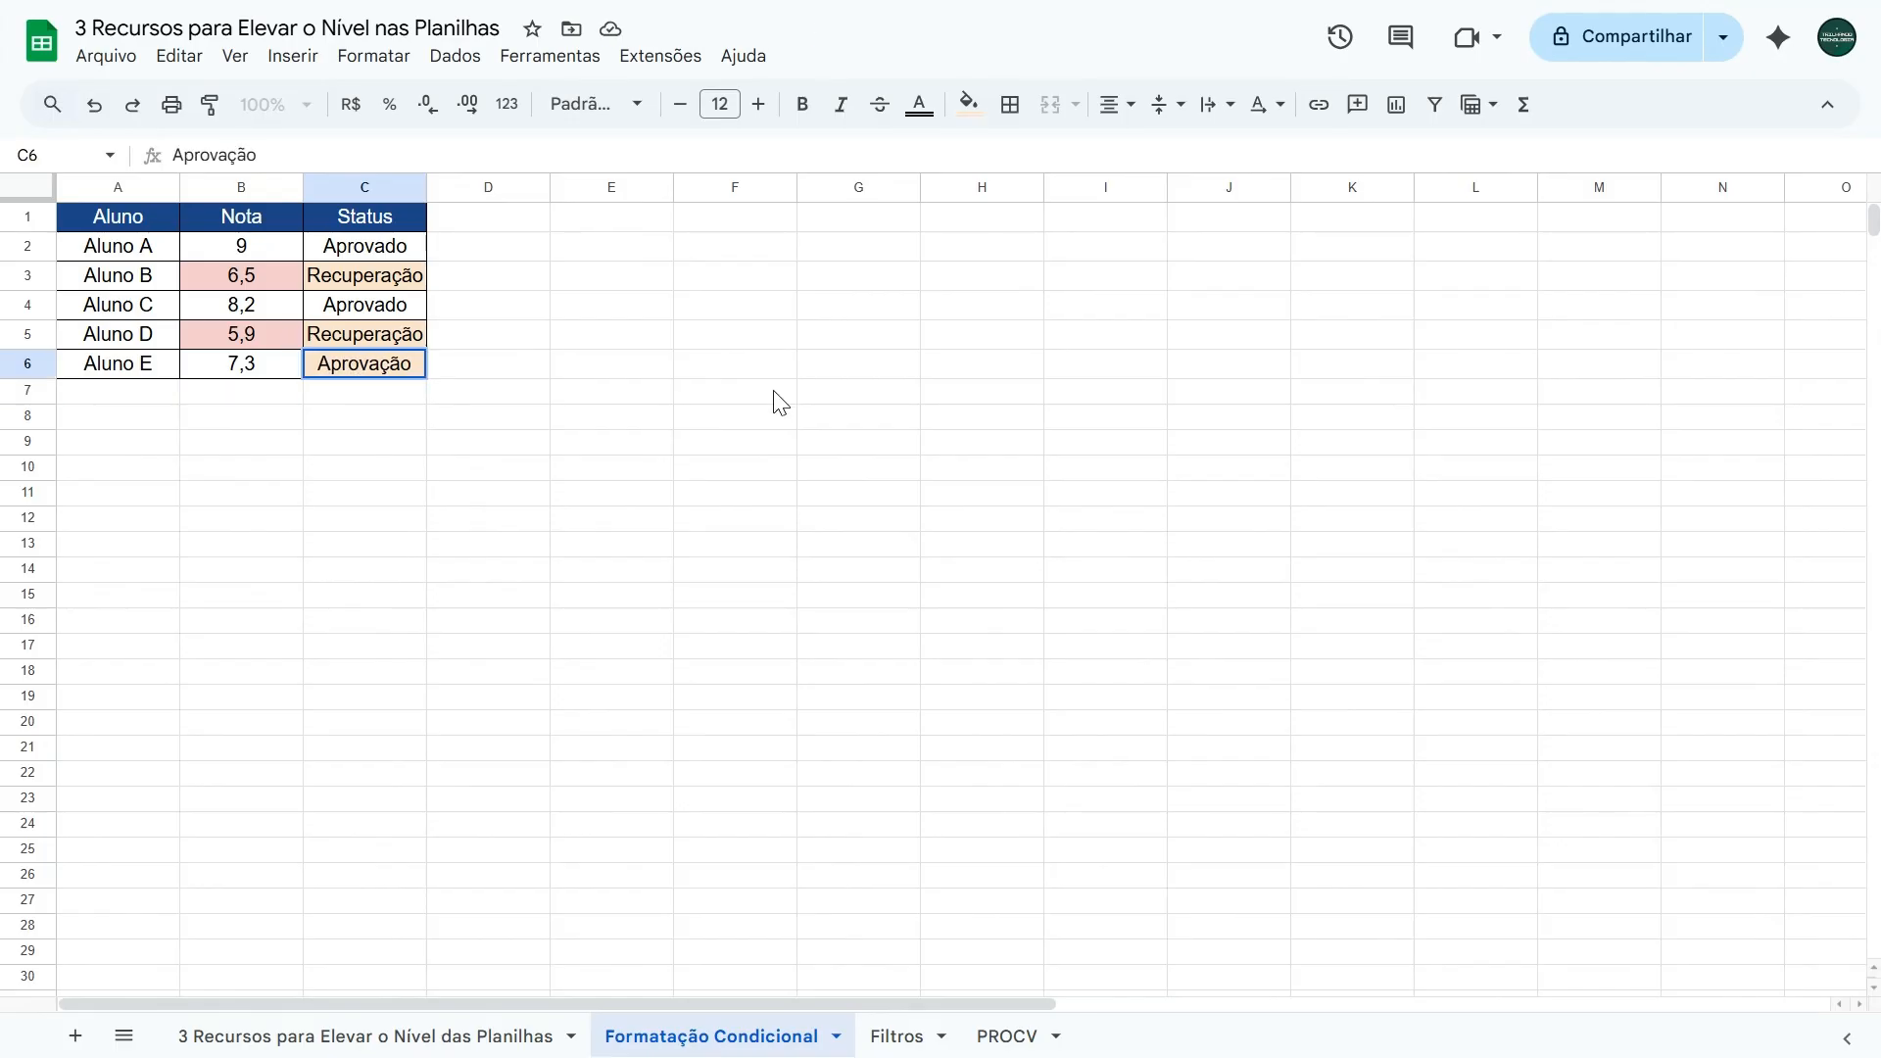
key("Return")
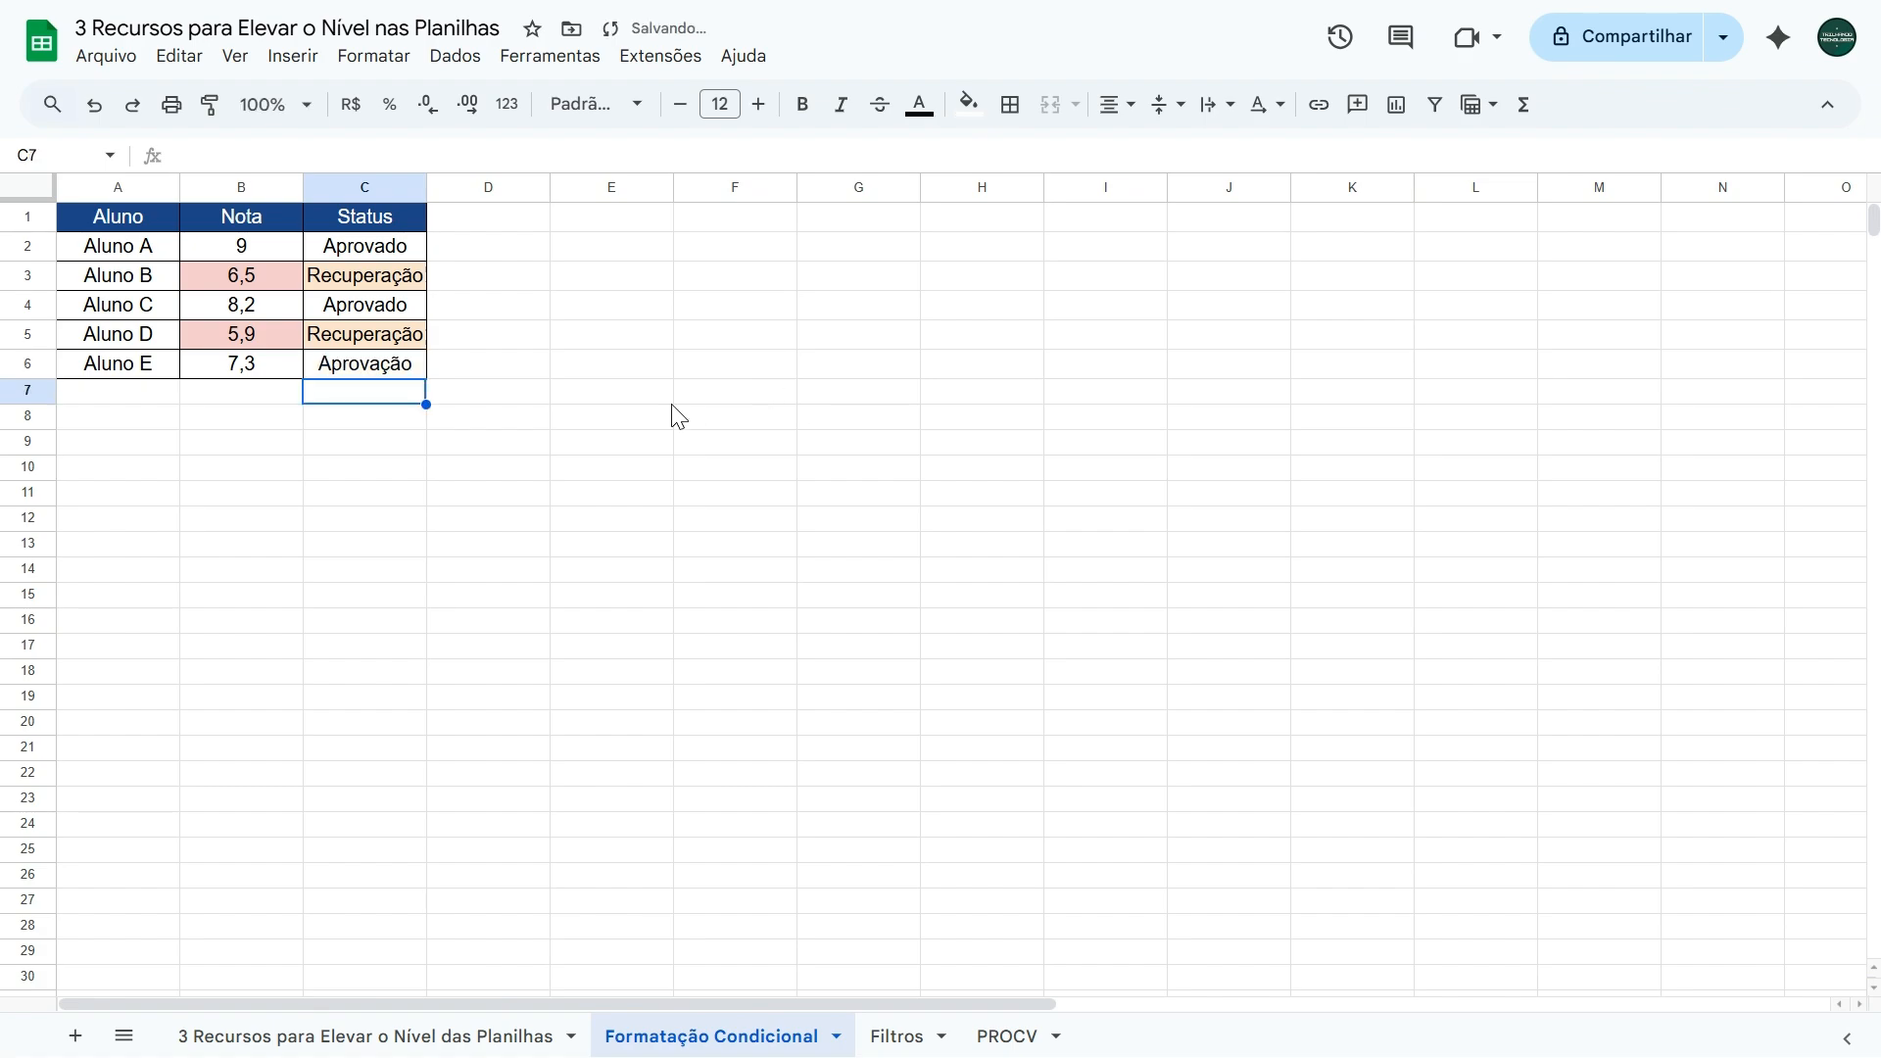
left_click(401, 373)
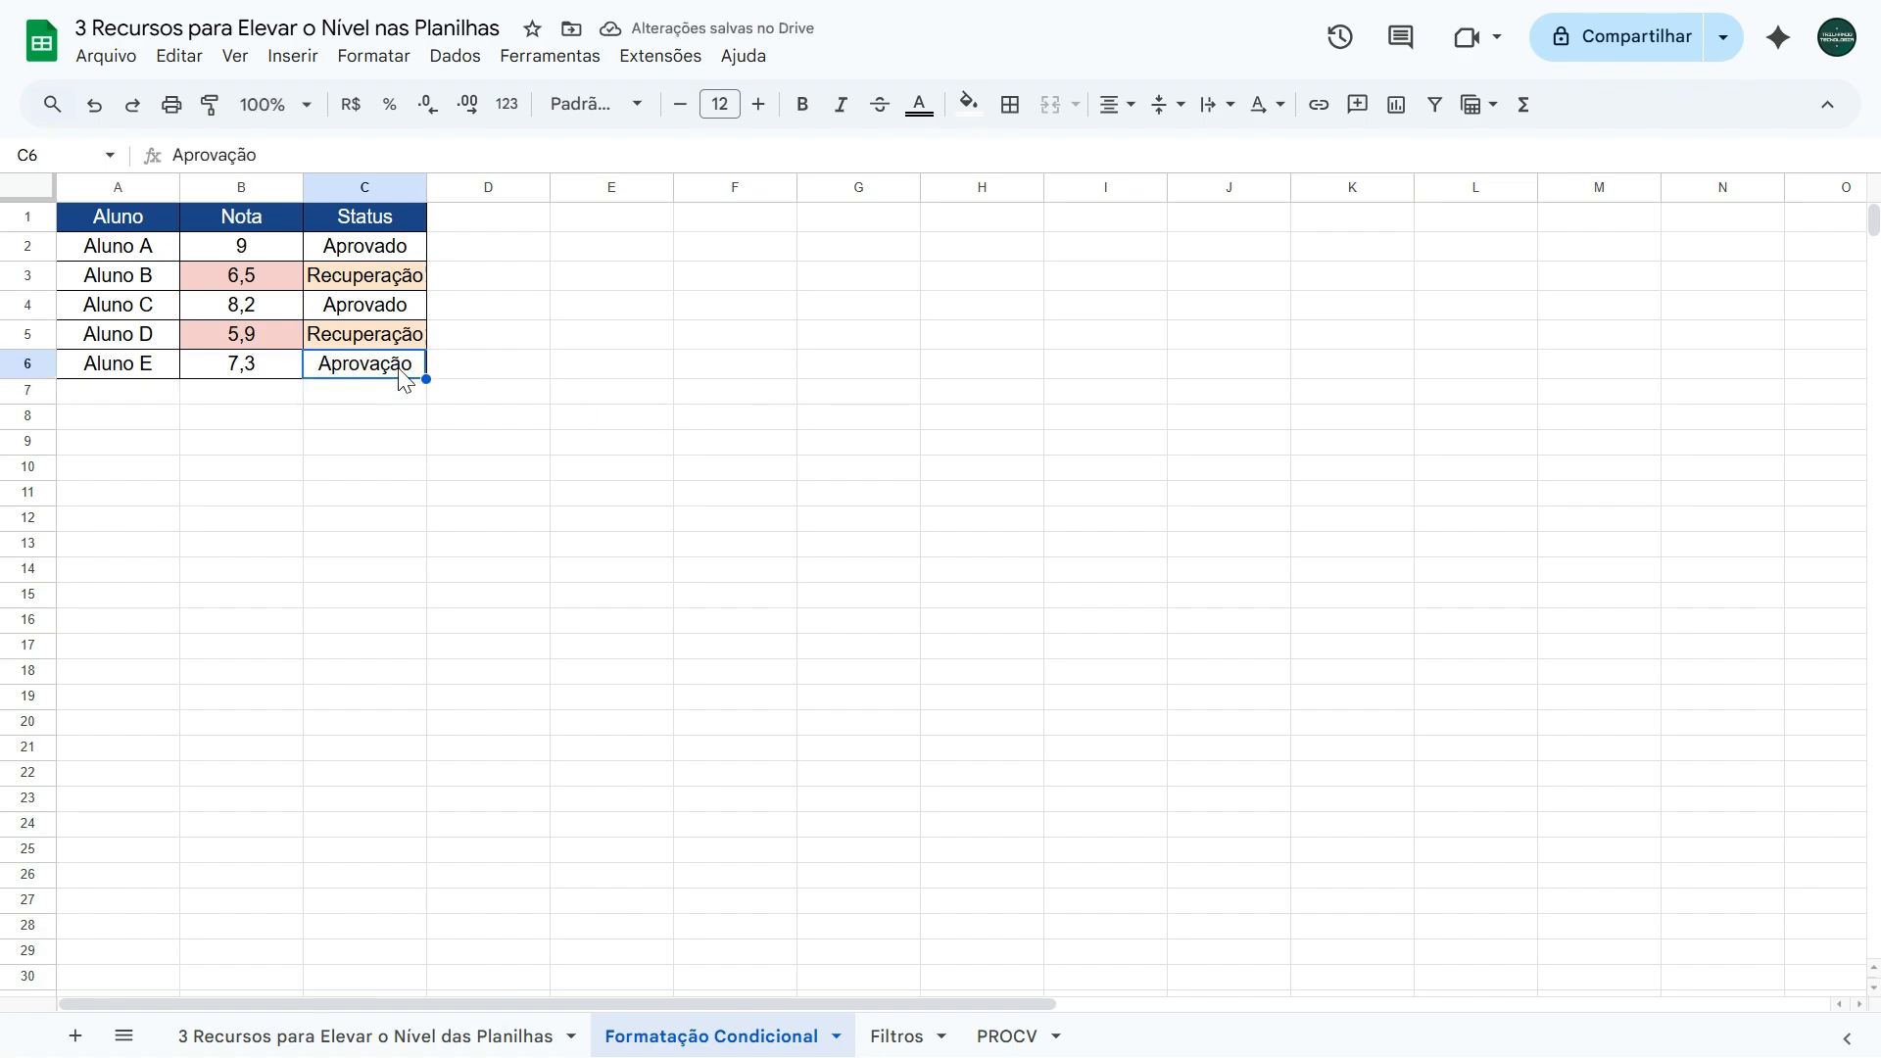
left_click(507, 338)
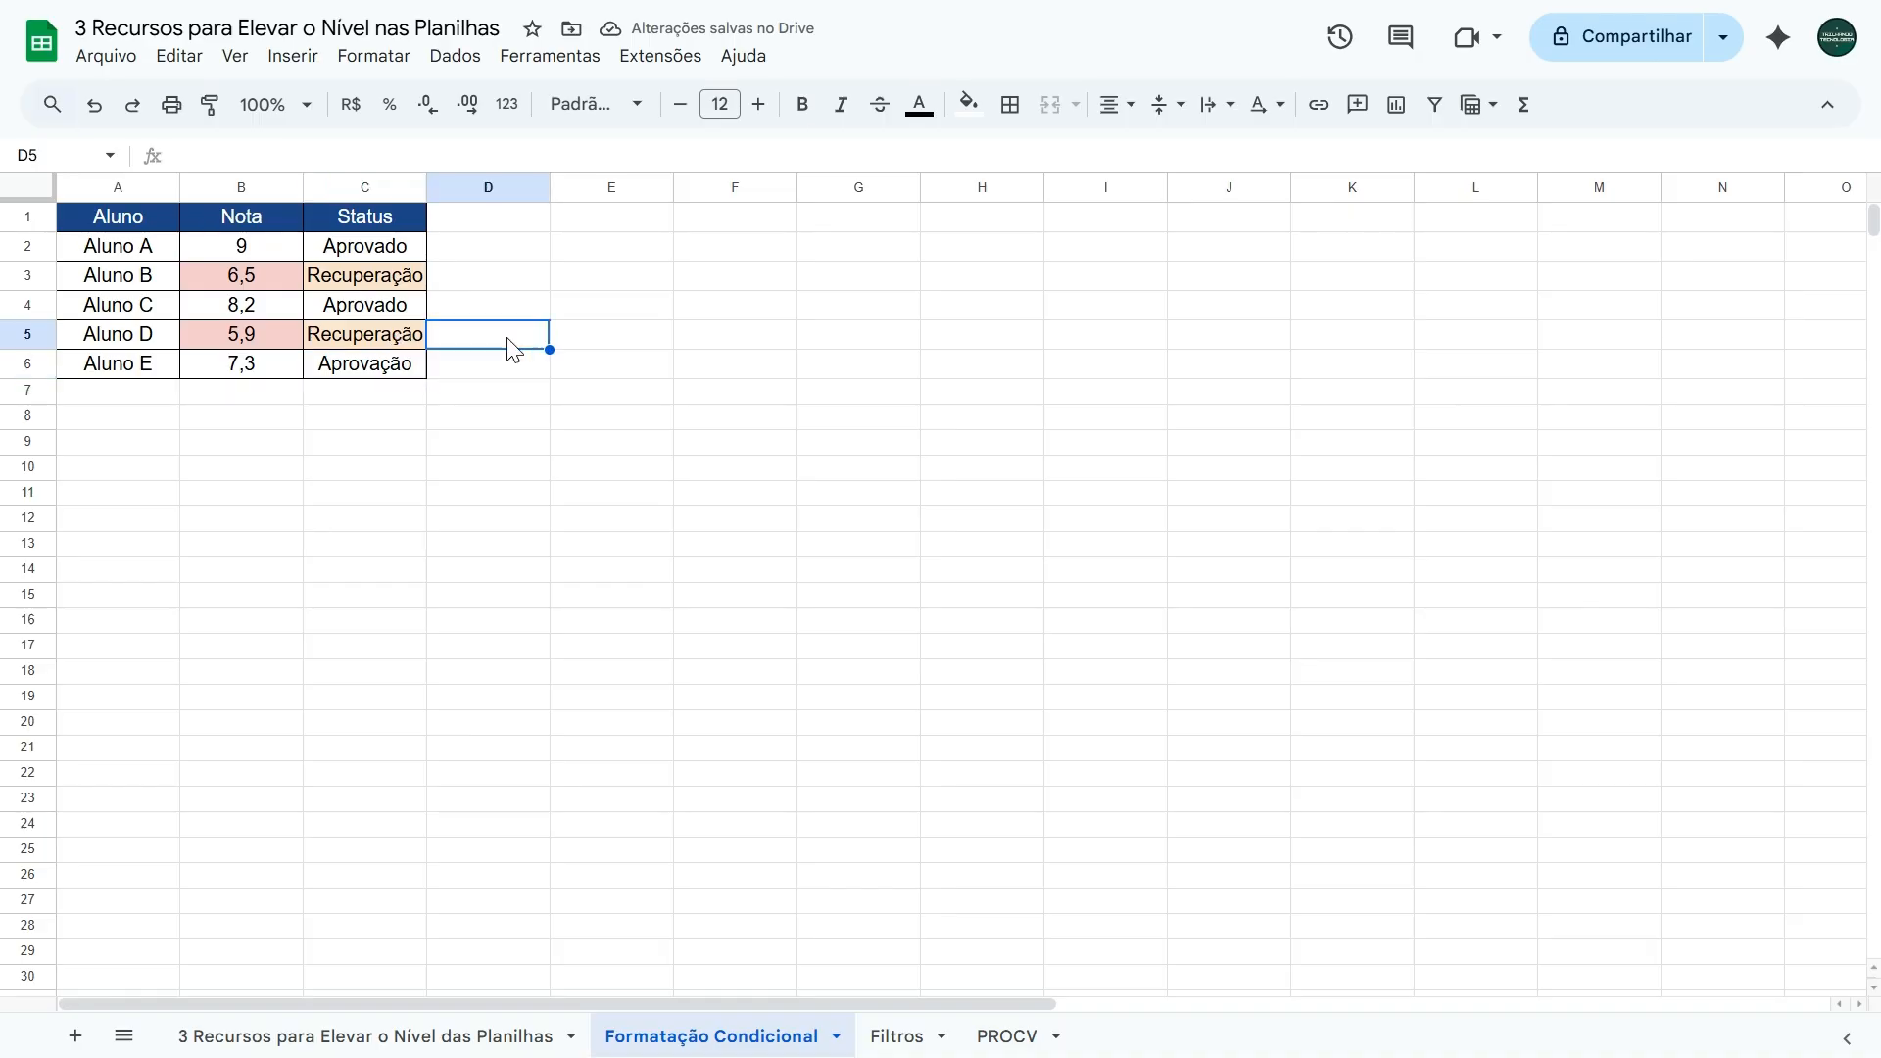
Open the Filtros sheet and examine which clients have the status Pago.
left_click(896, 1035)
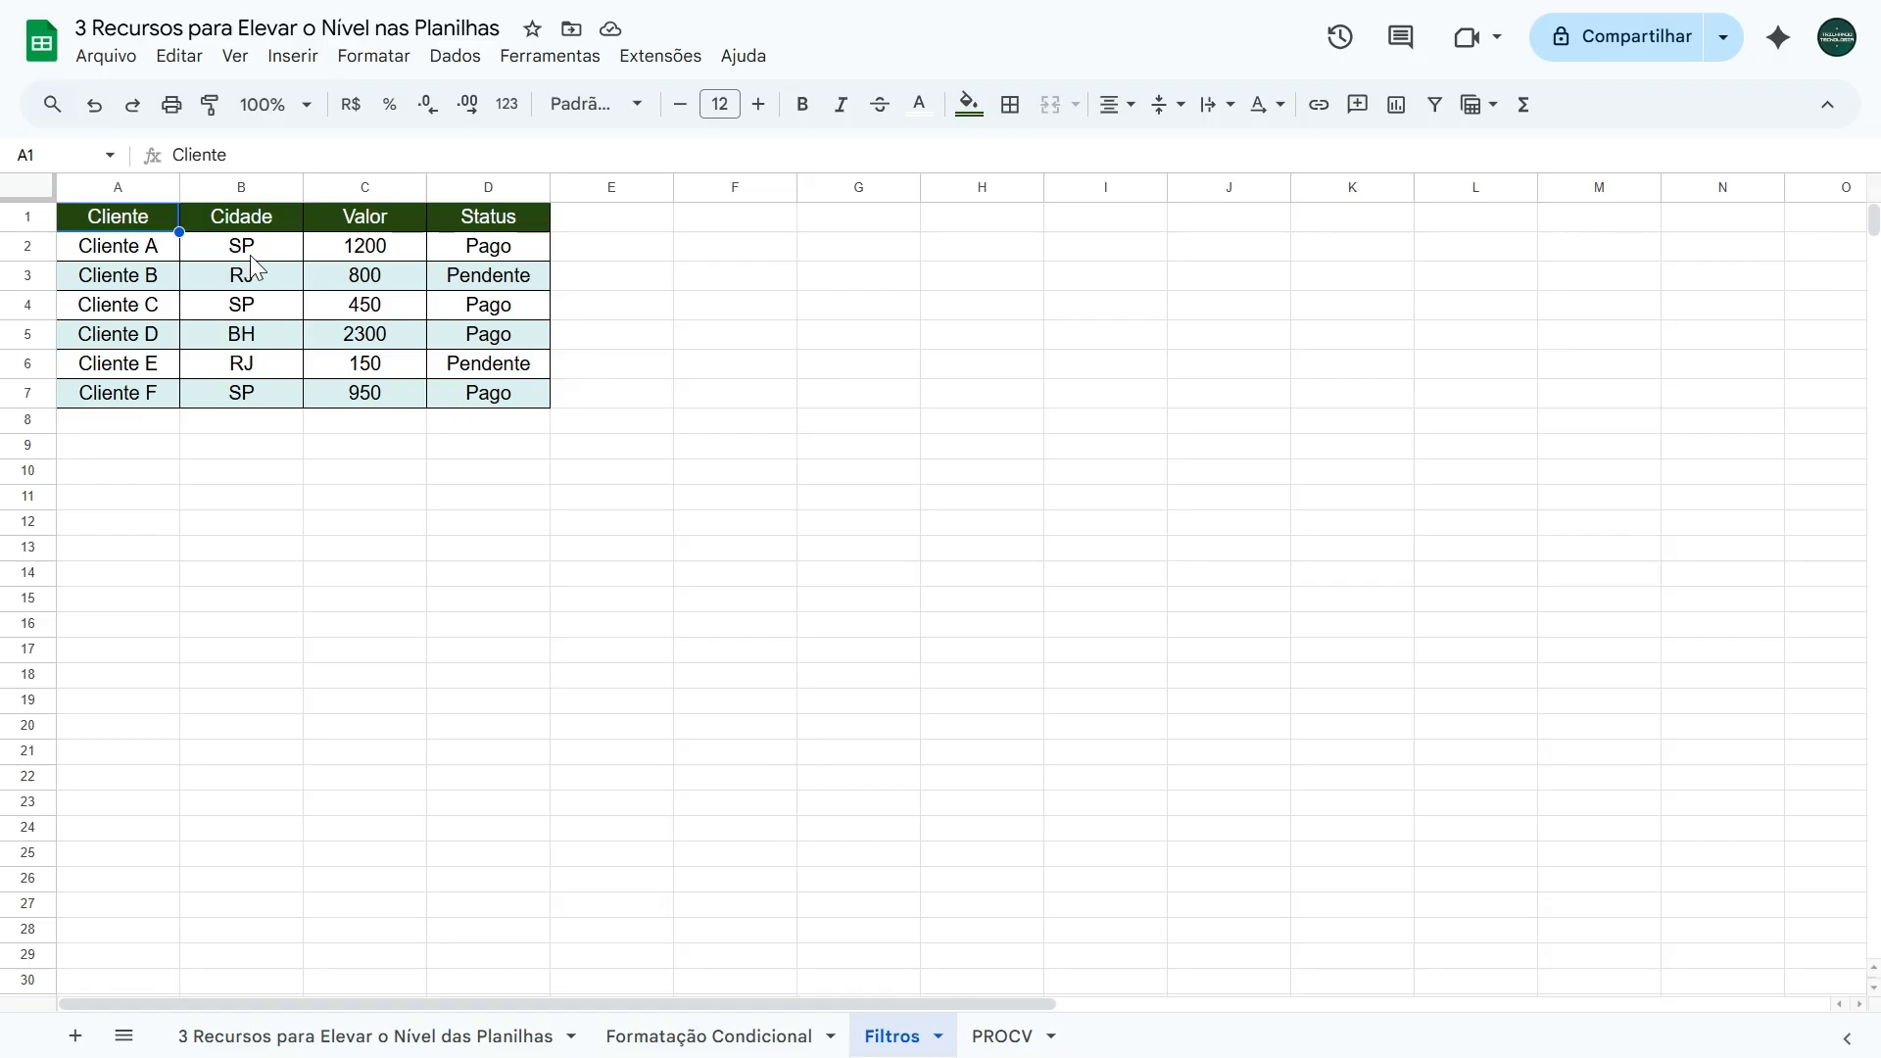
left_click(474, 253)
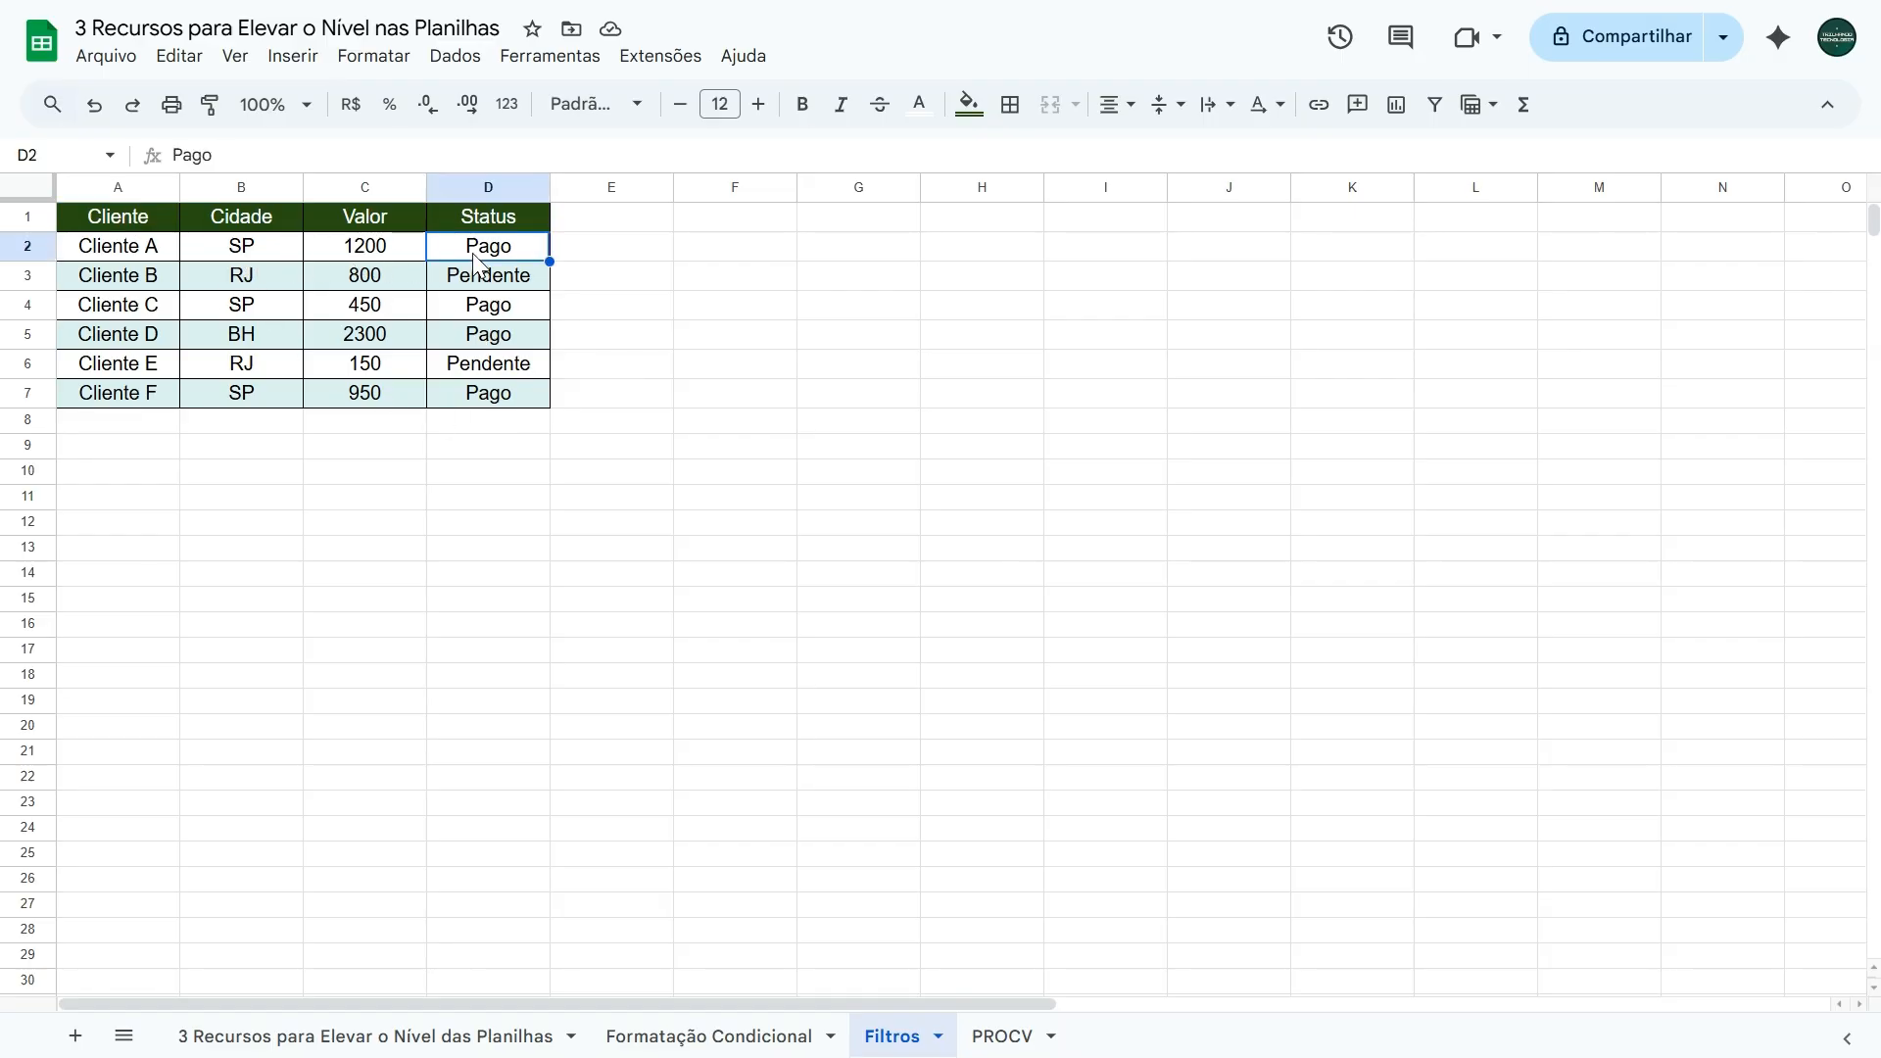
left_click(489, 316)
left_click(490, 335)
left_click(492, 402)
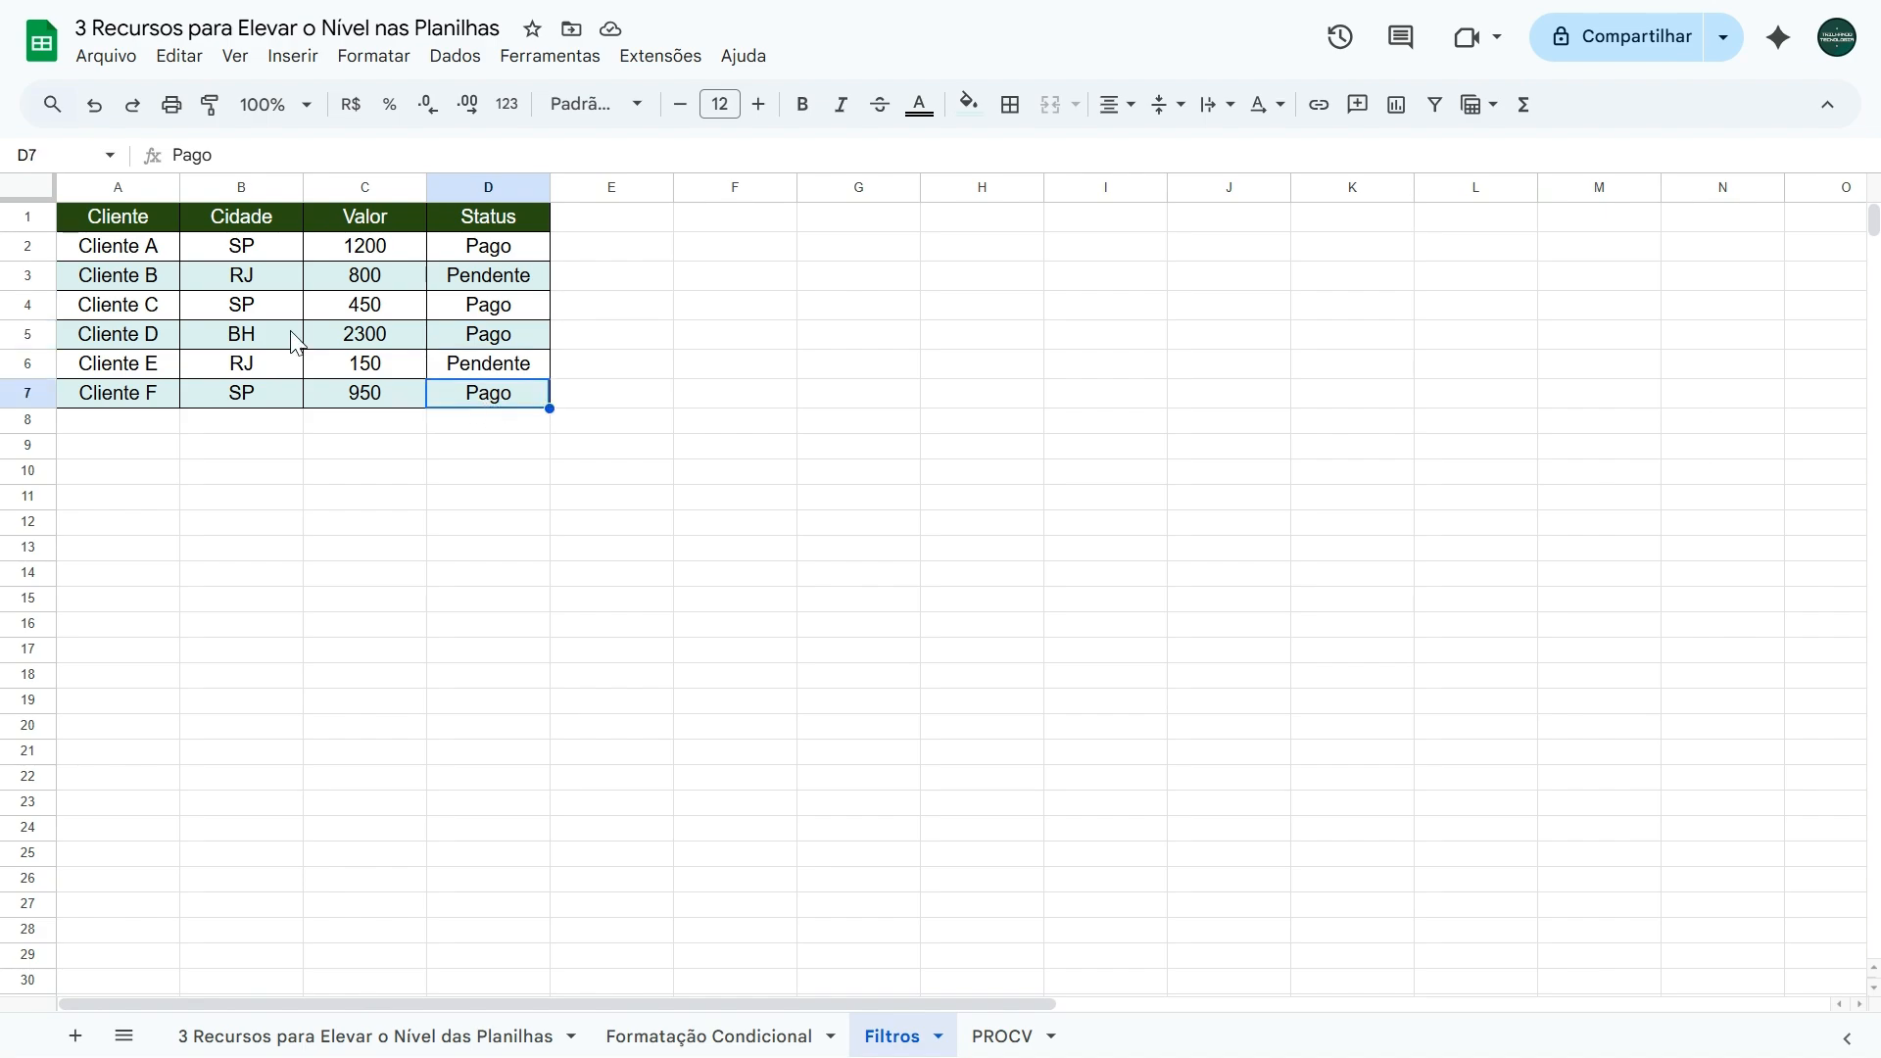
left_click(144, 257)
left_click(145, 311)
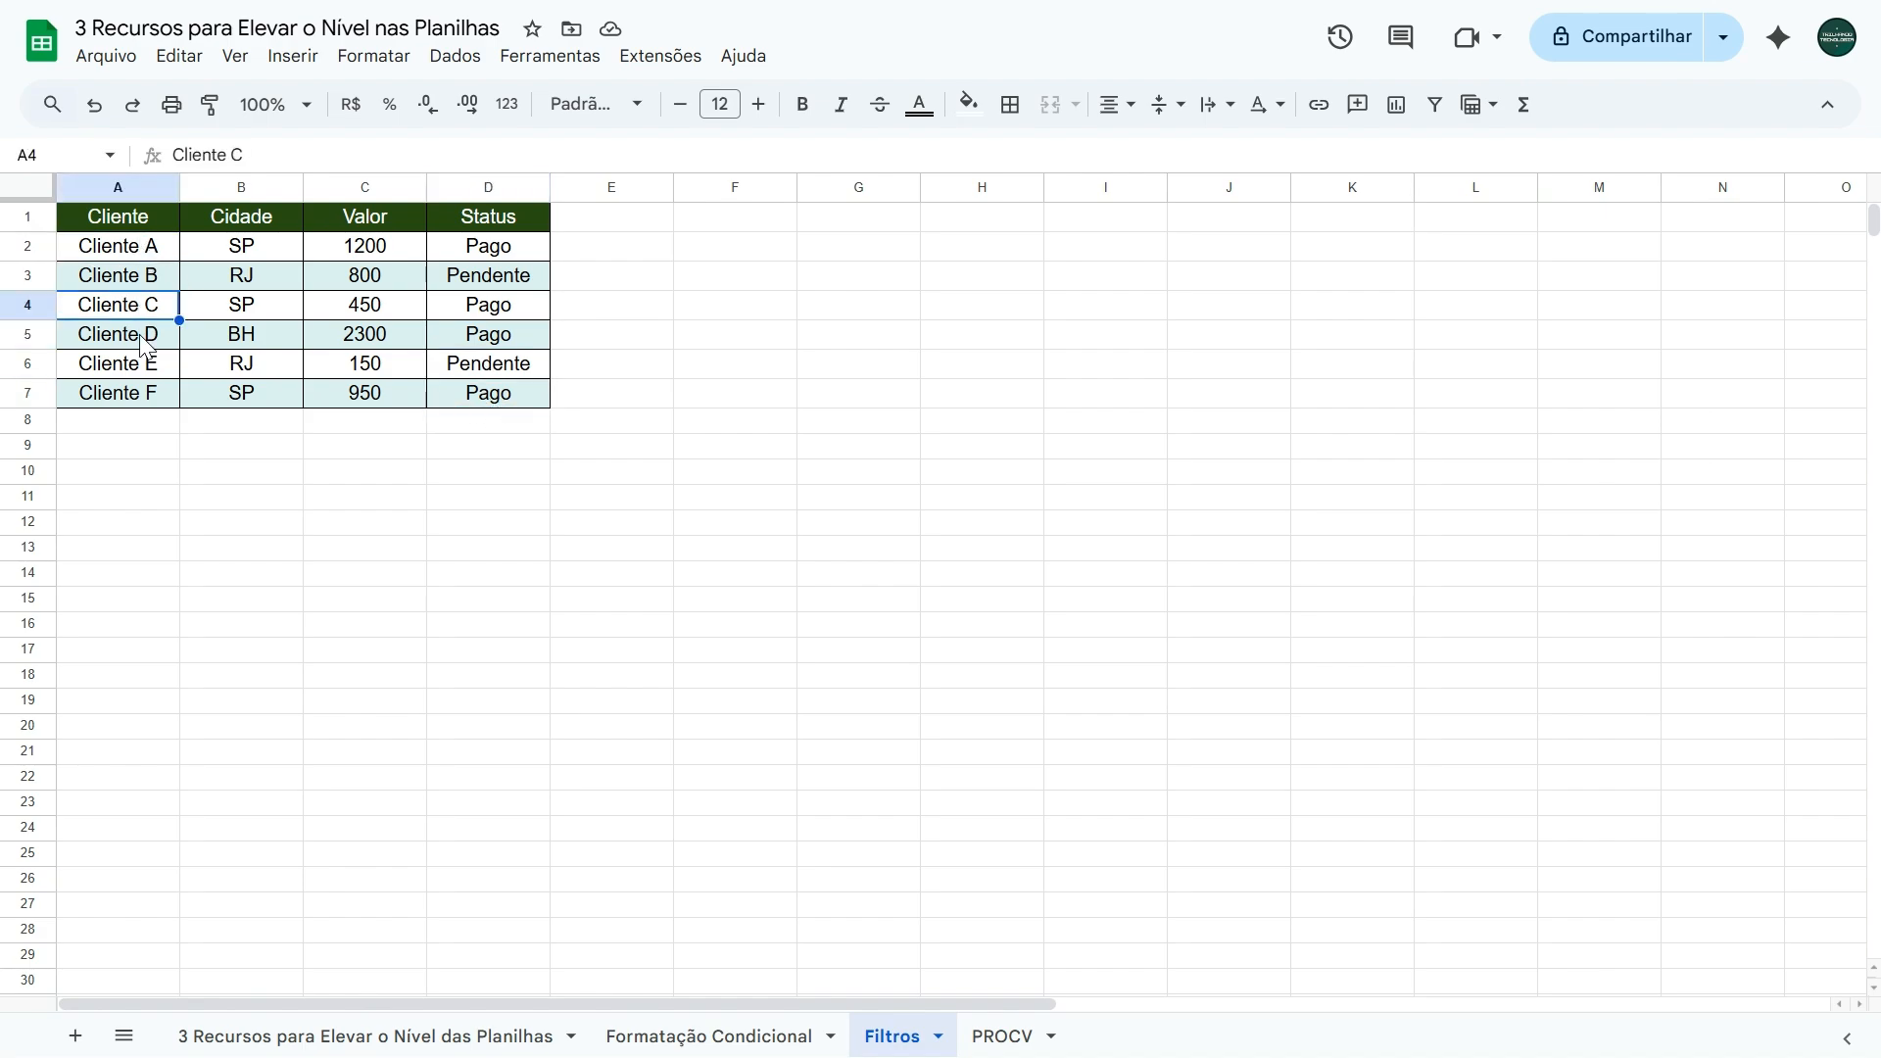
left_click(145, 337)
left_click(157, 397)
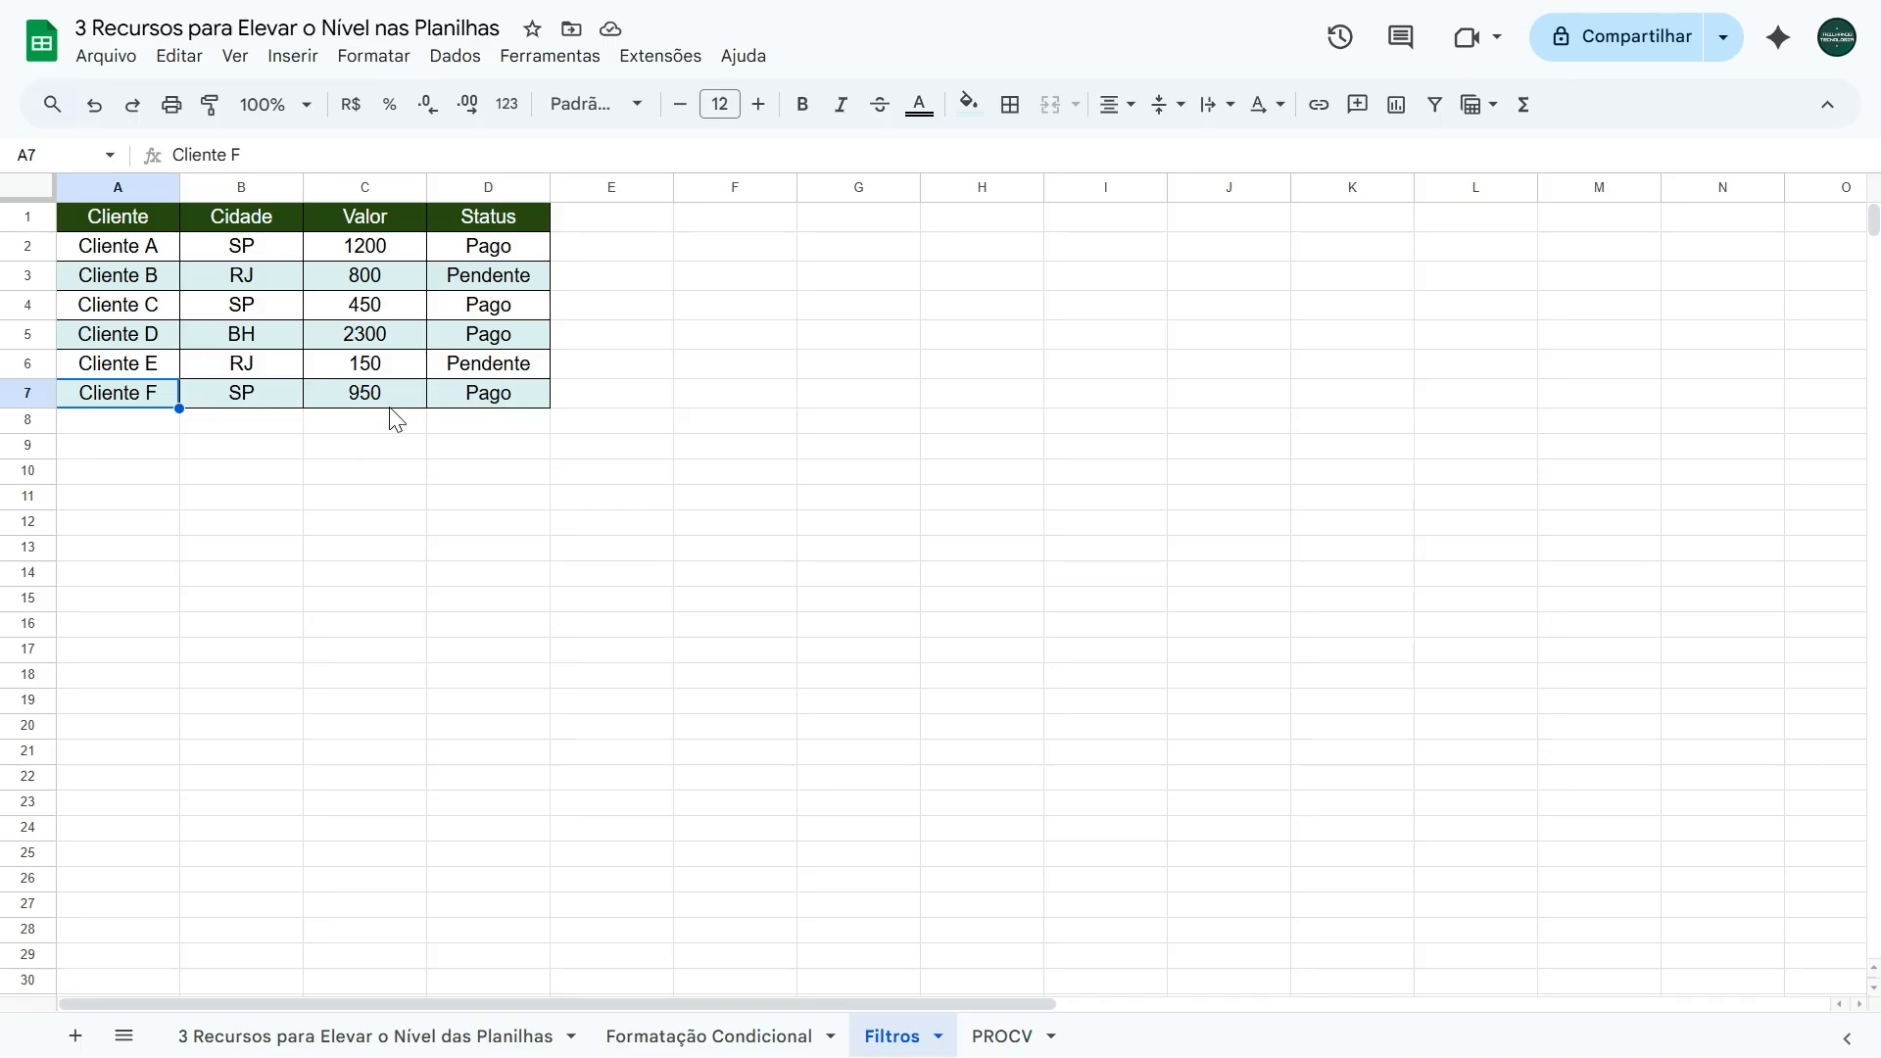
Create a filter on the client table in range A1:D7.
left_click_drag(125, 217, 485, 392)
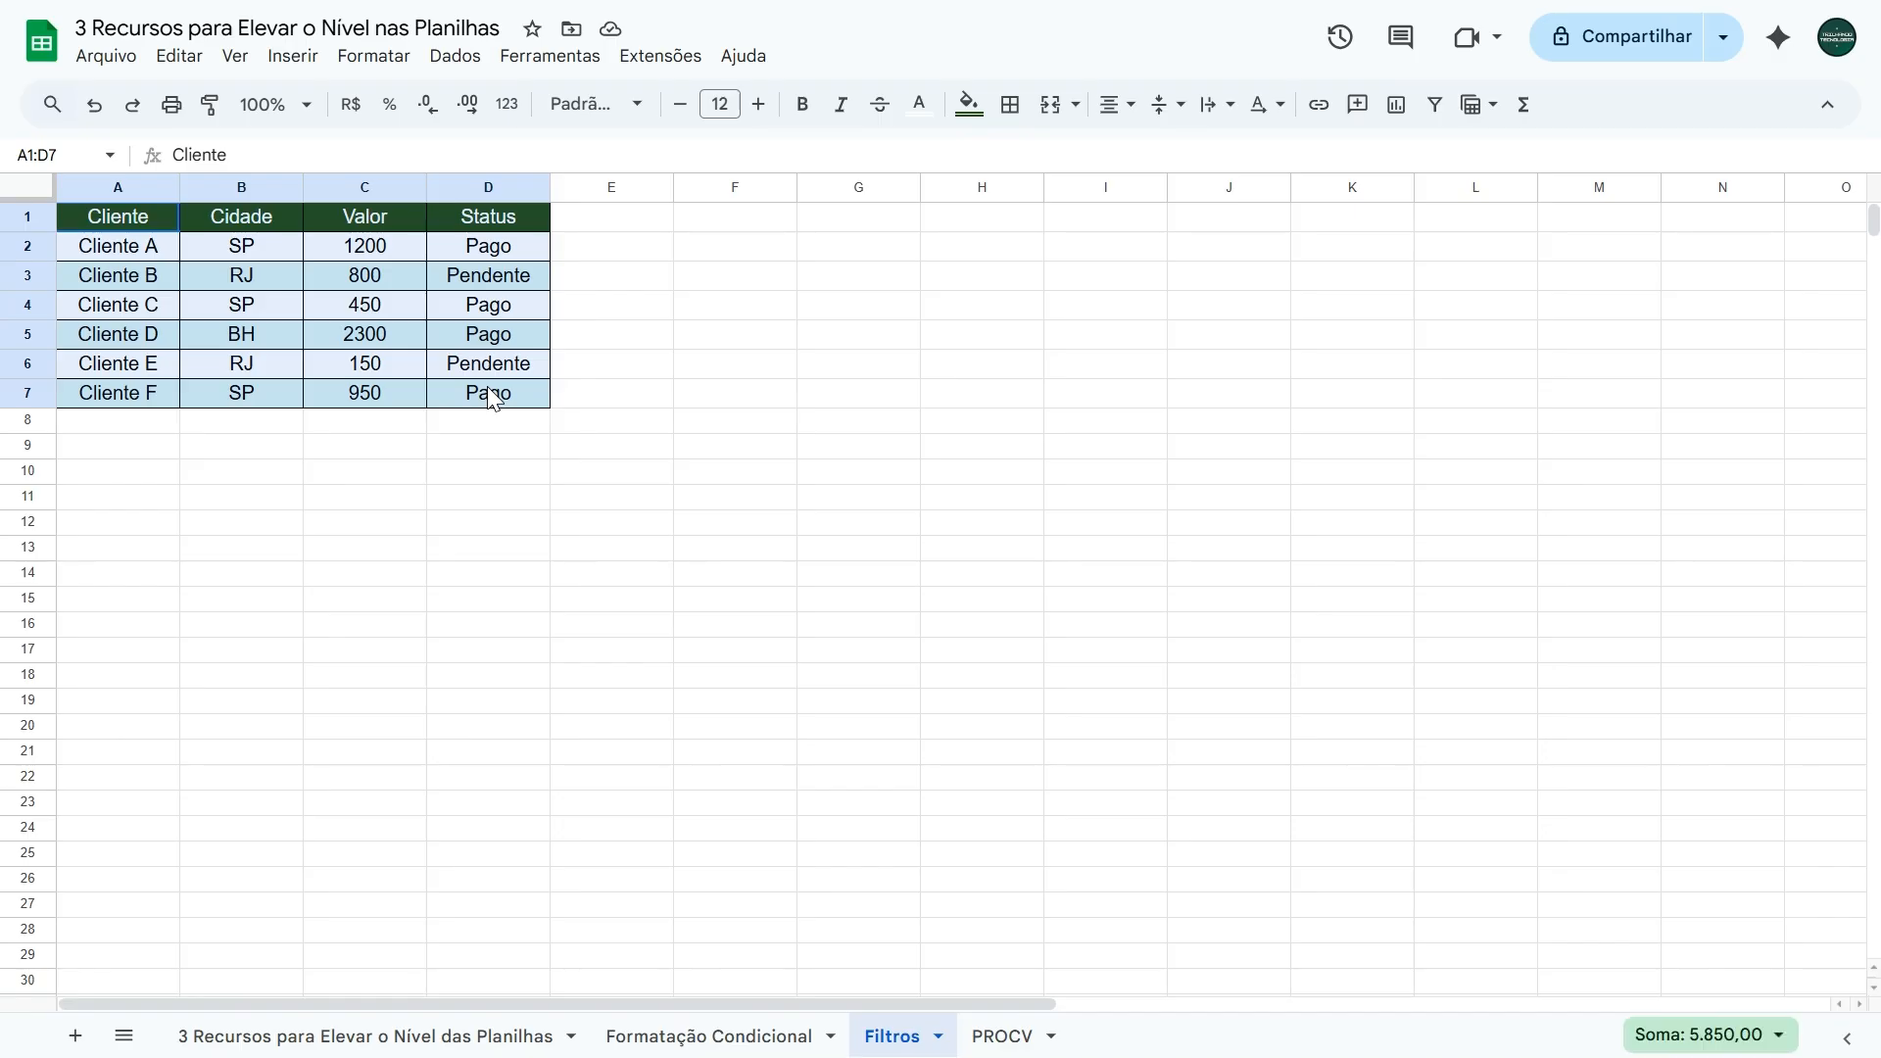
right_click(147, 215)
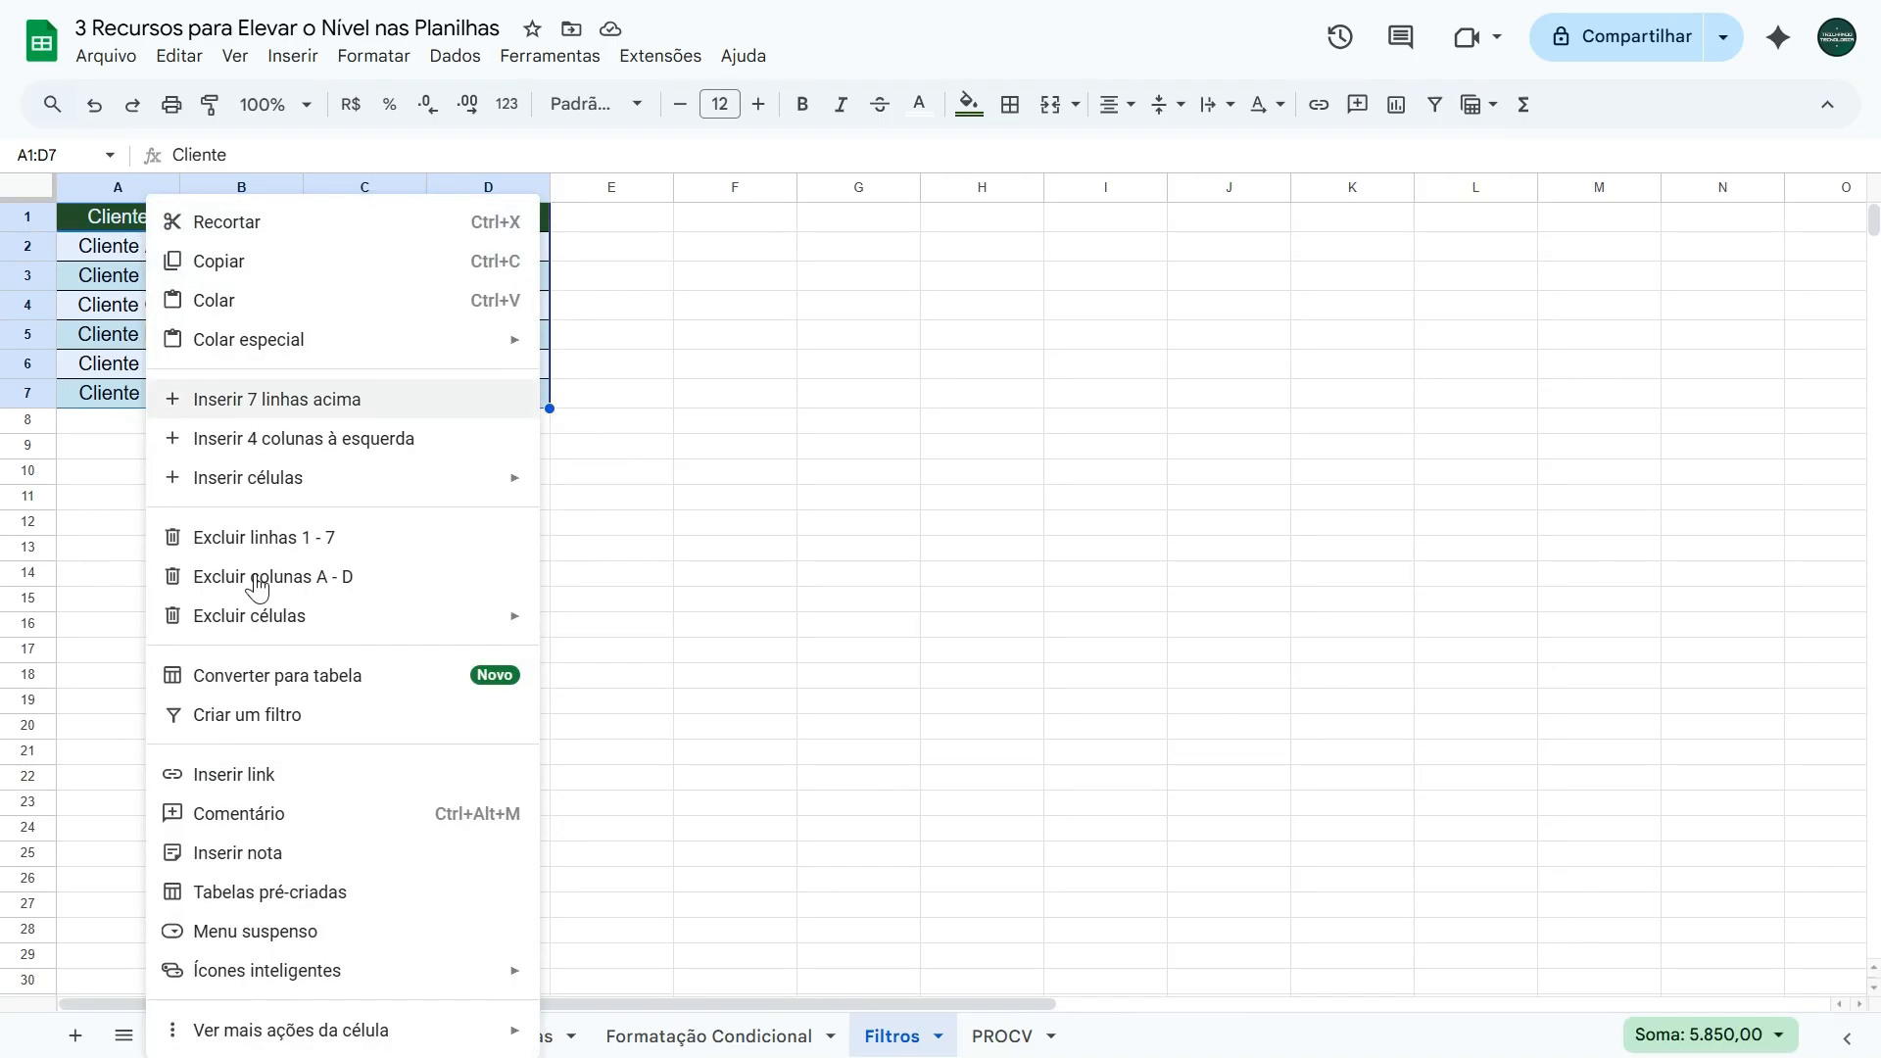
left_click(243, 723)
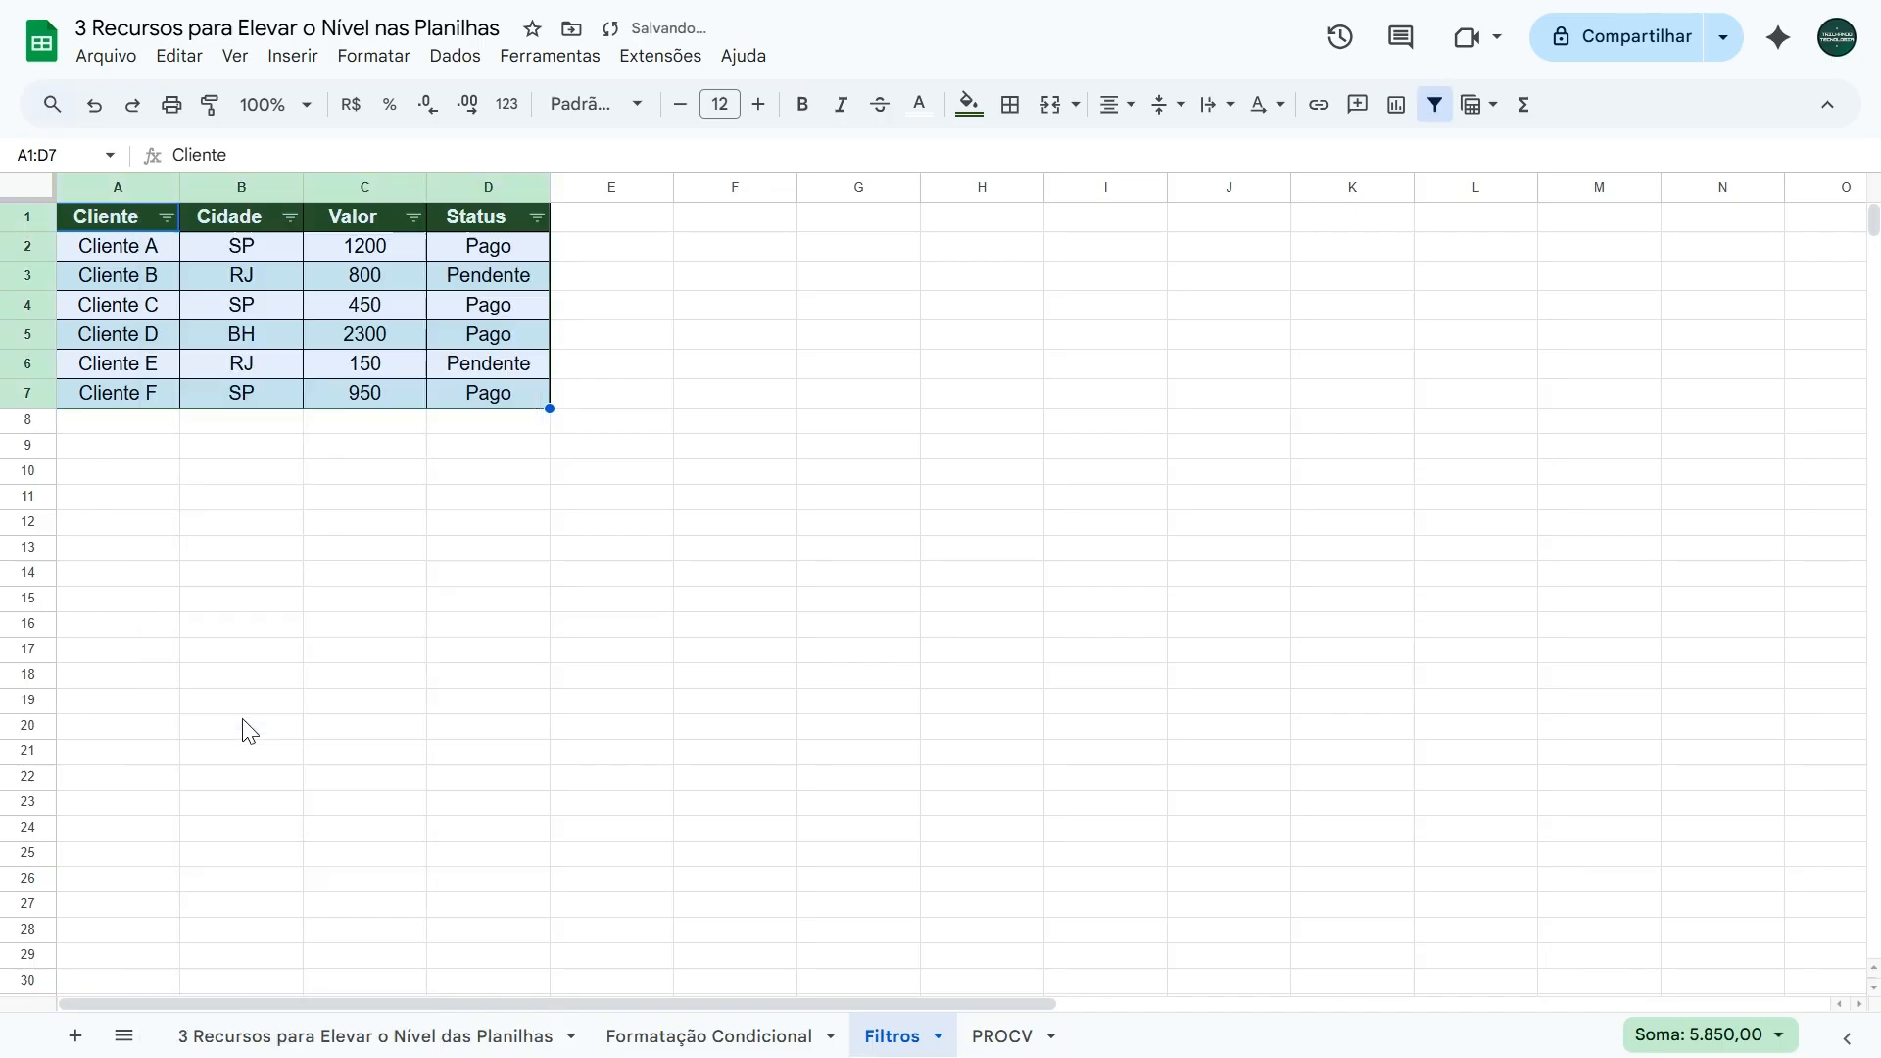
left_click(507, 555)
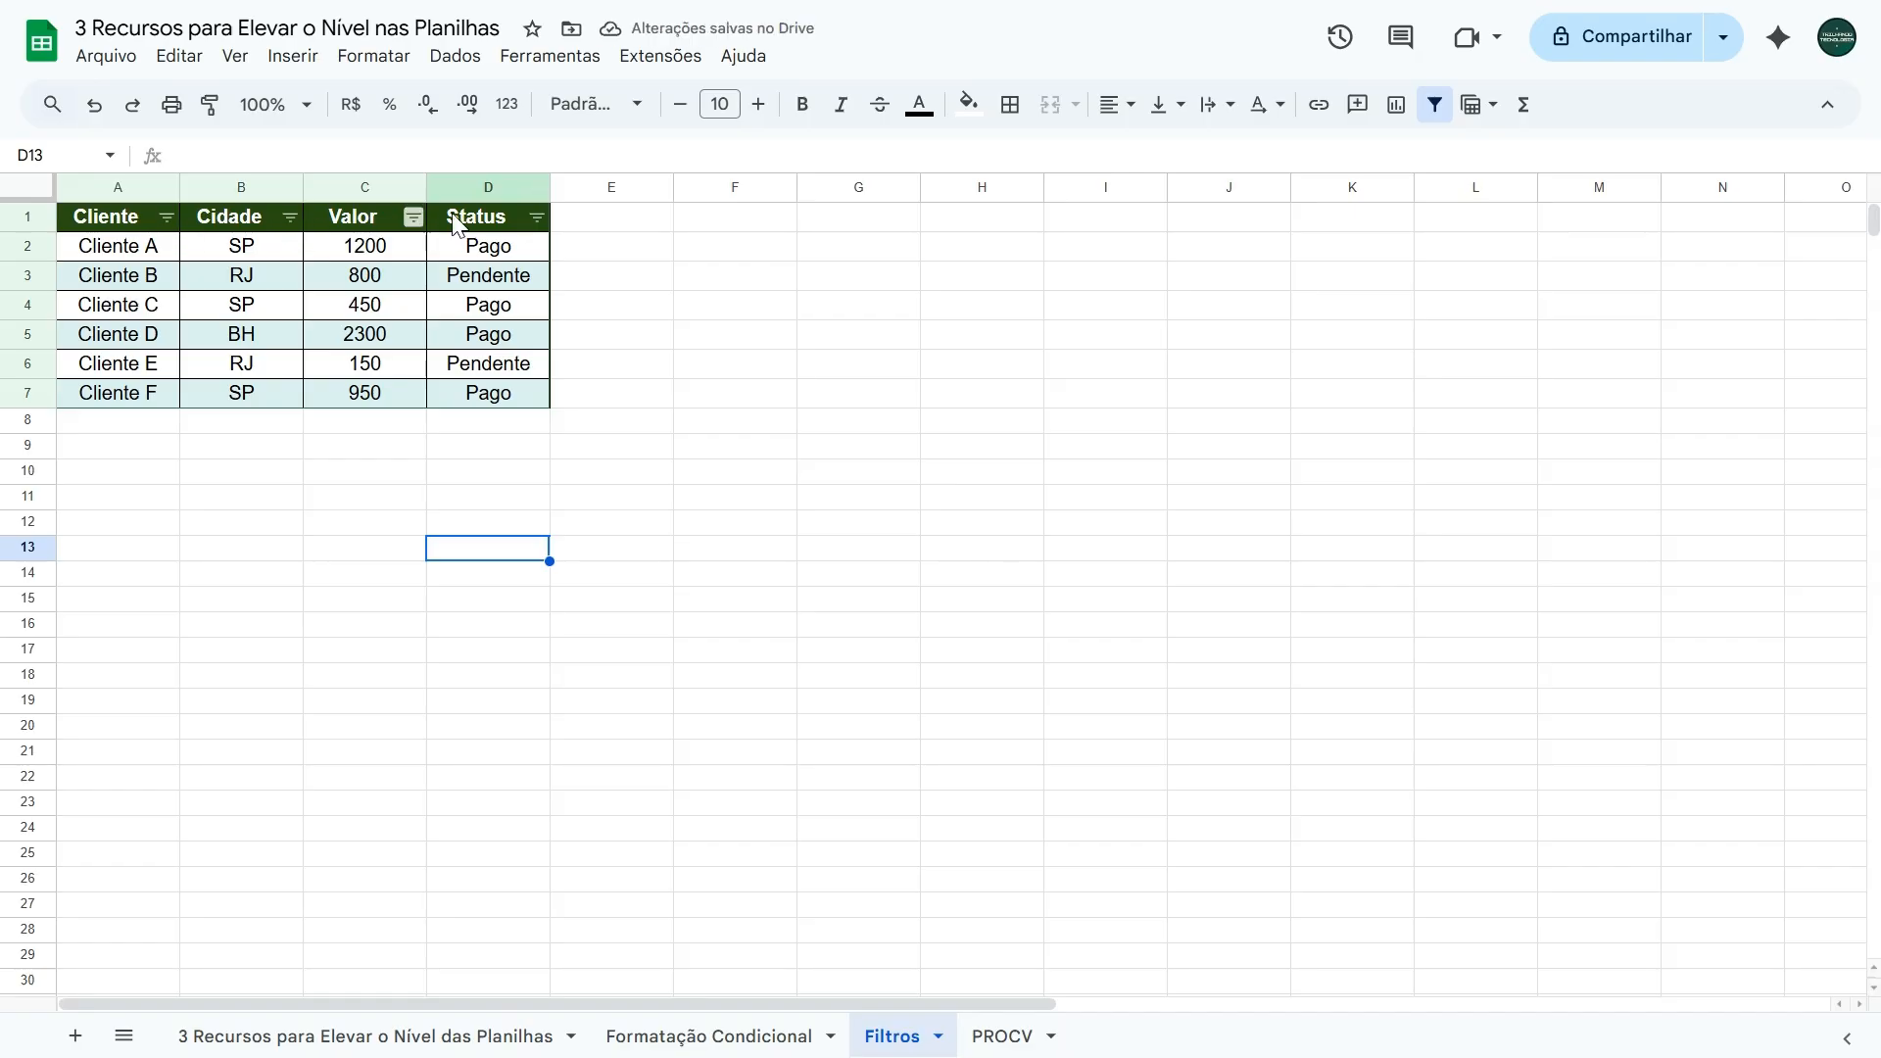
Filter the Status column by value to show only the Pago rows.
left_click(538, 218)
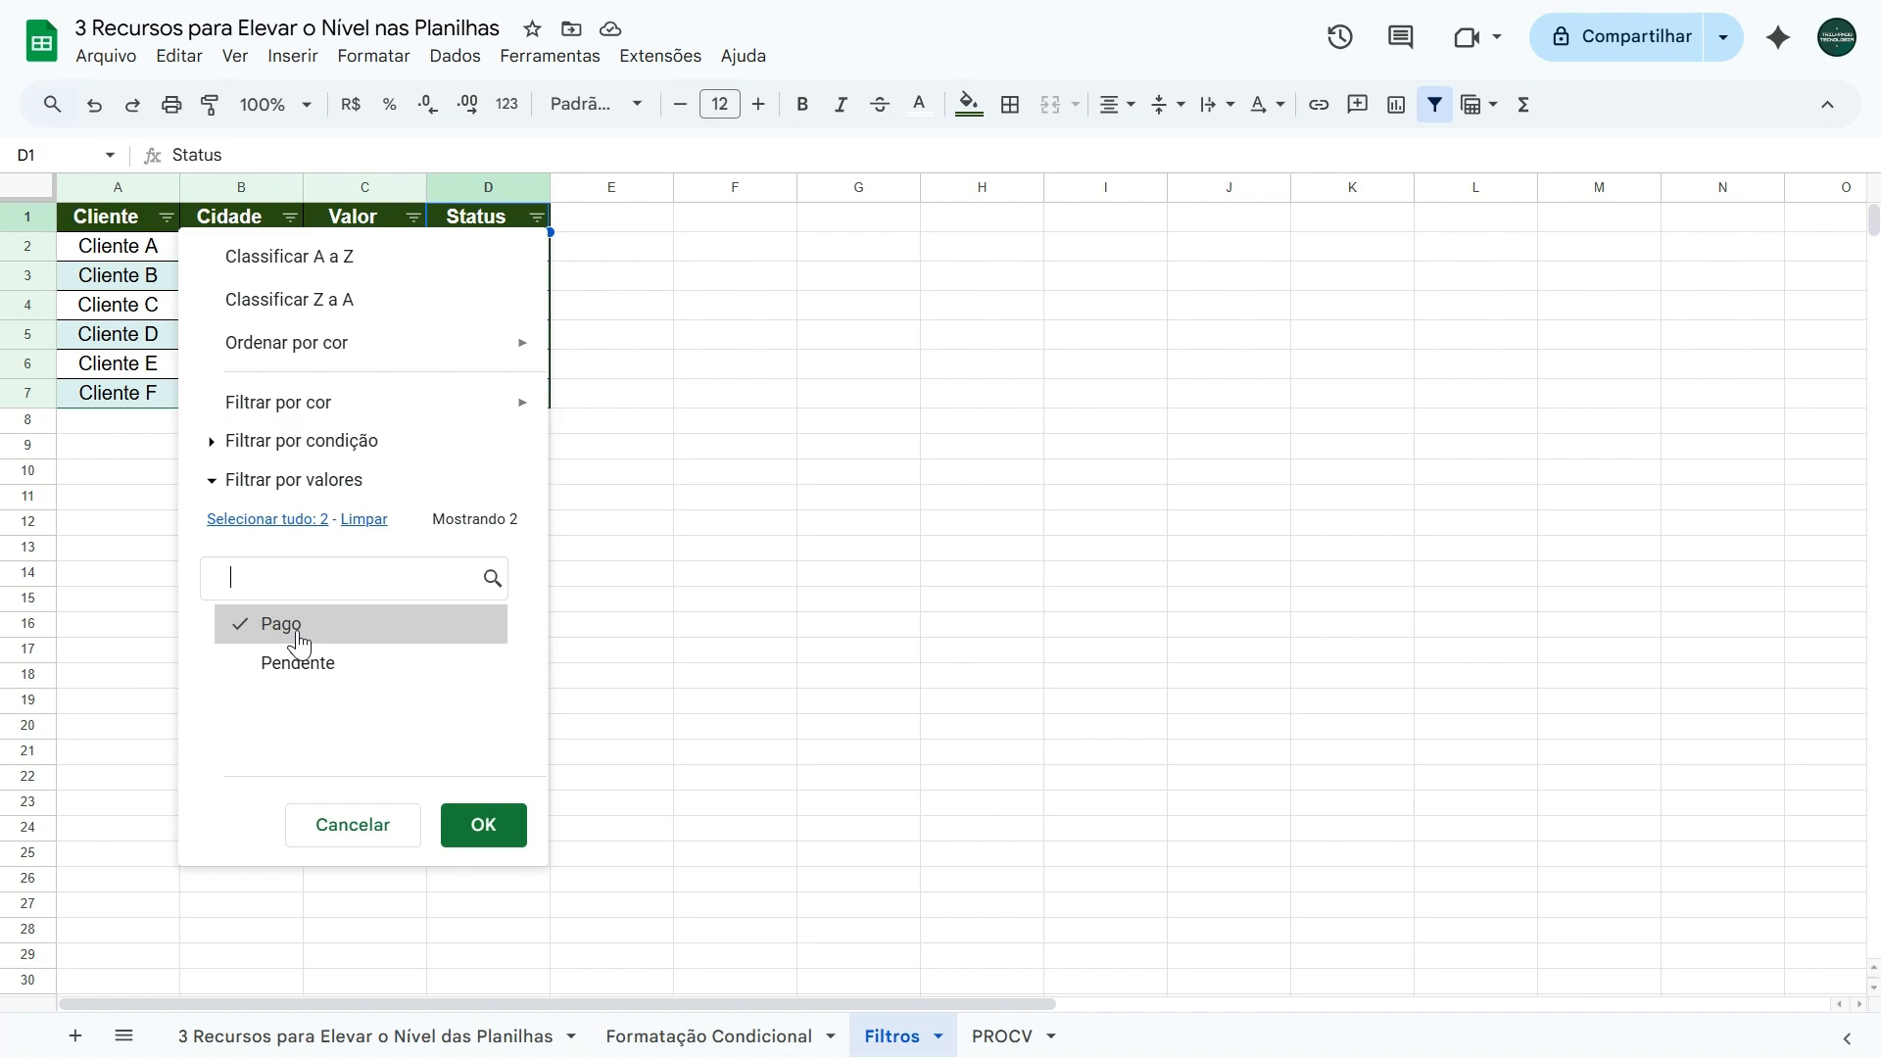
left_click(484, 825)
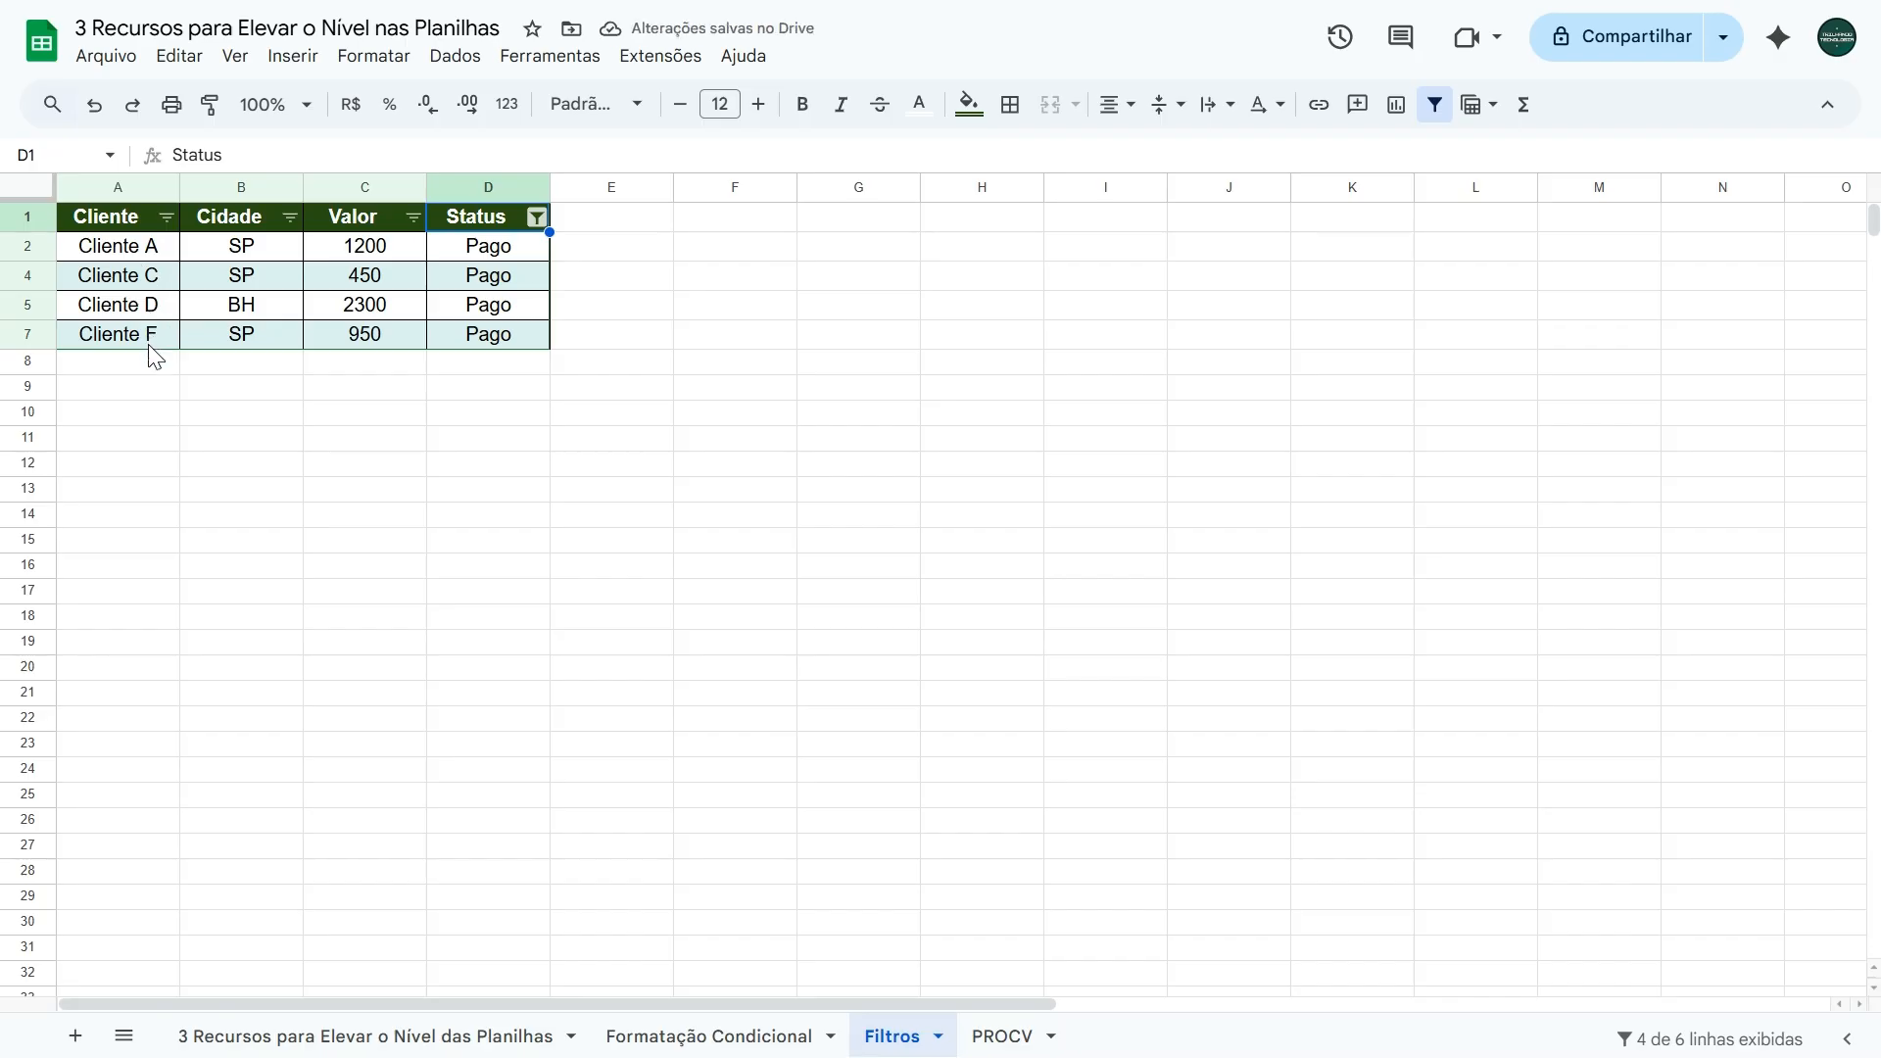
Include Pendente in the Status column's filter again so clients of both statuses are displayed.
left_click(538, 218)
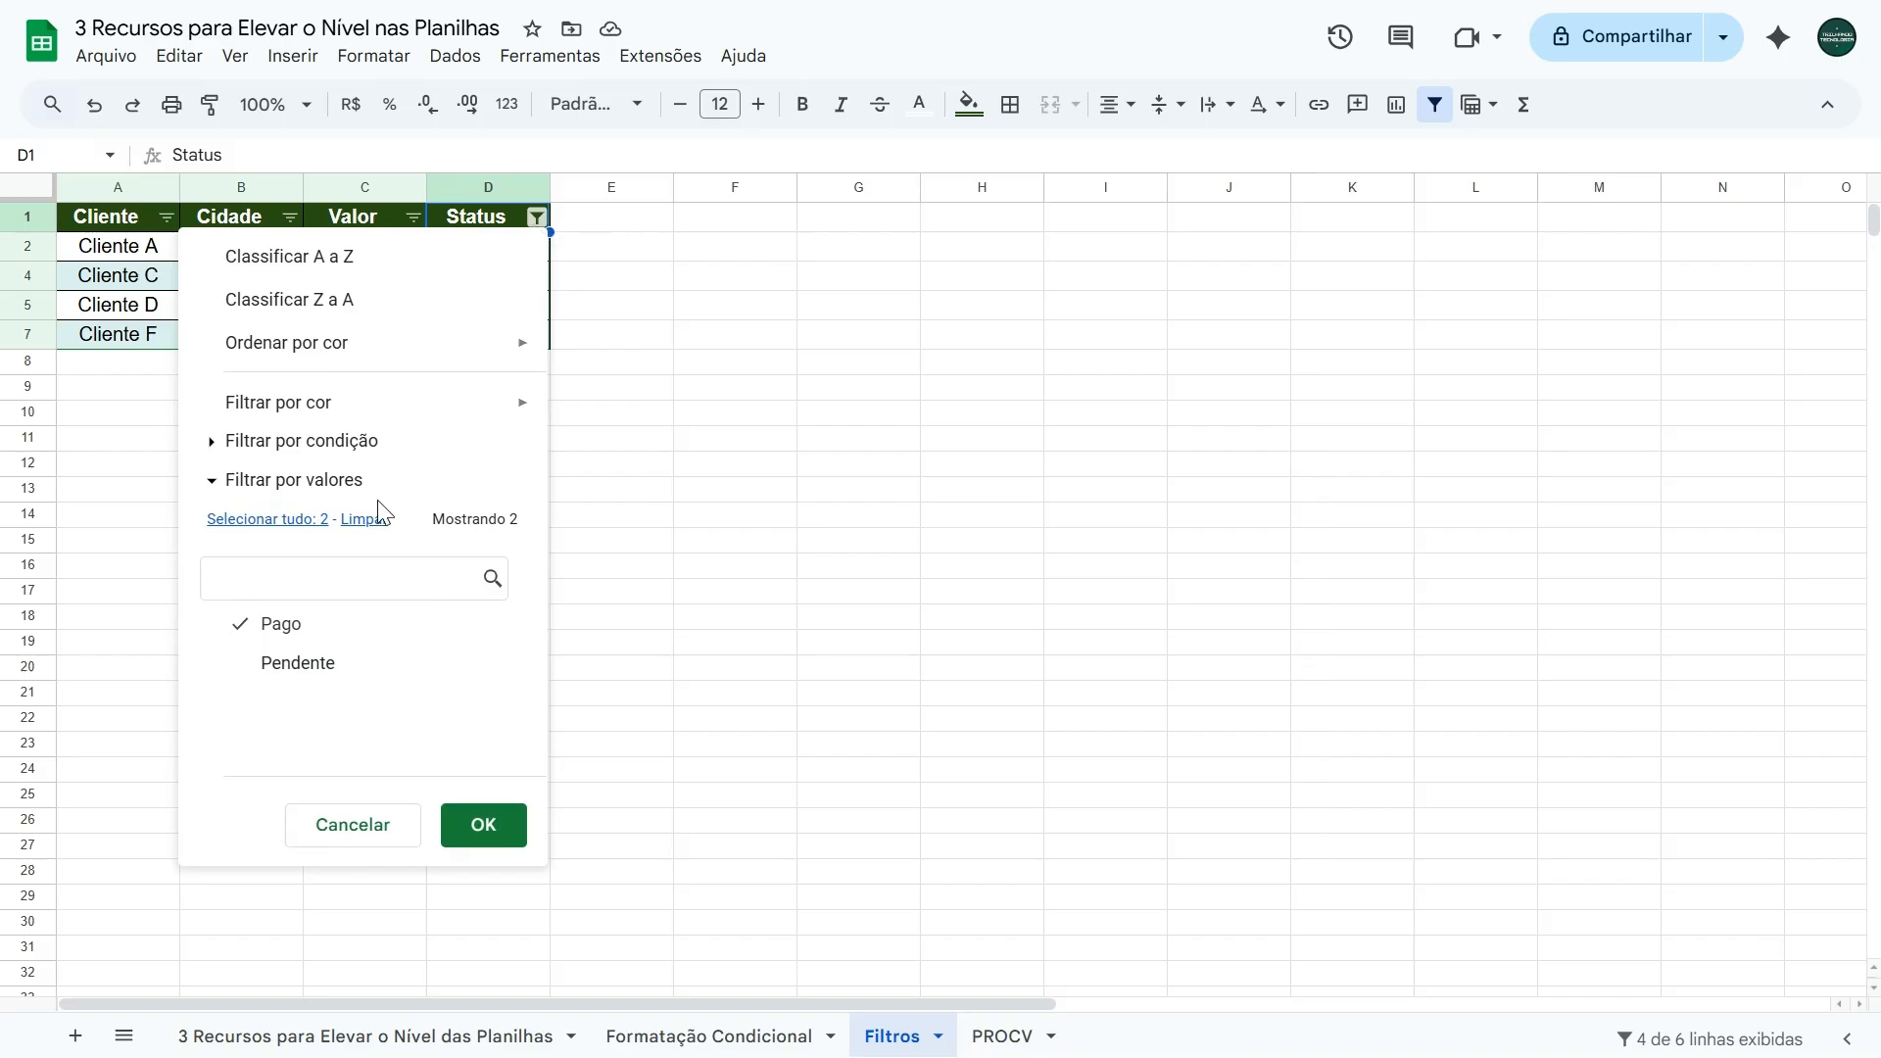
left_click(300, 667)
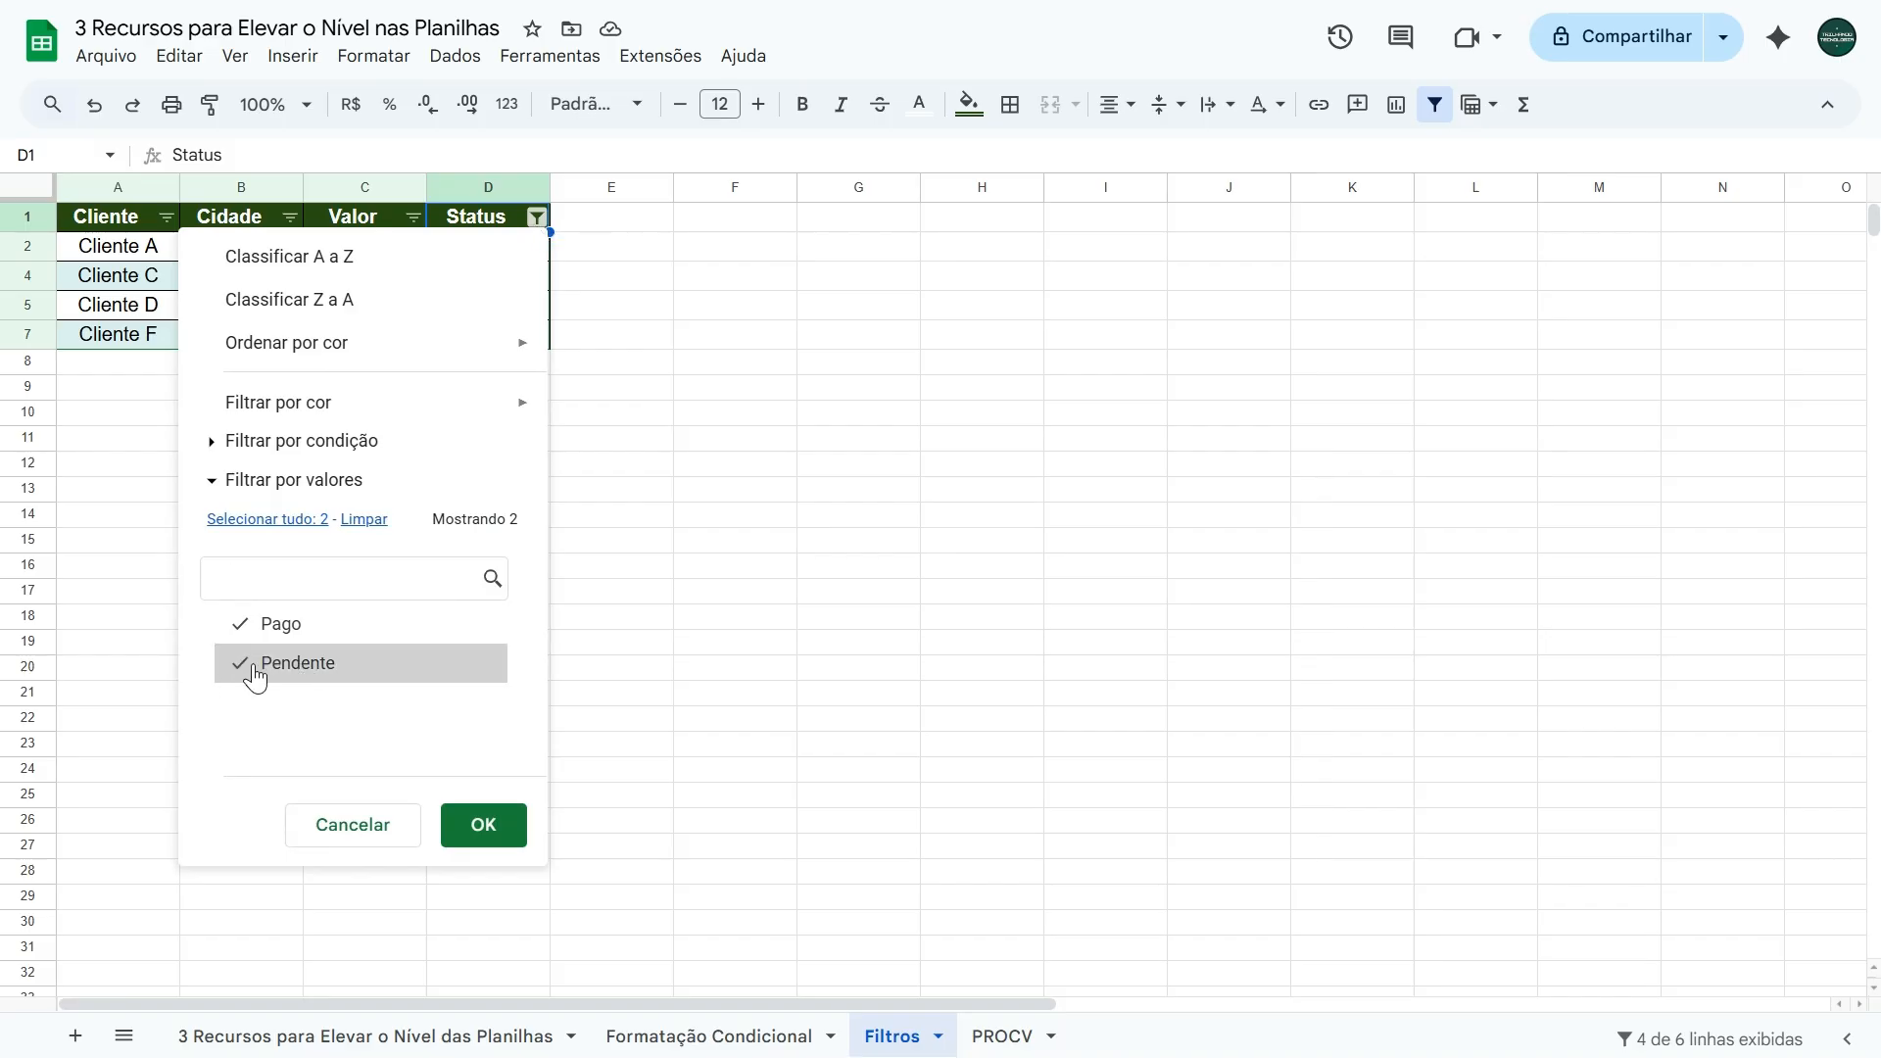
left_click(480, 828)
left_click(862, 632)
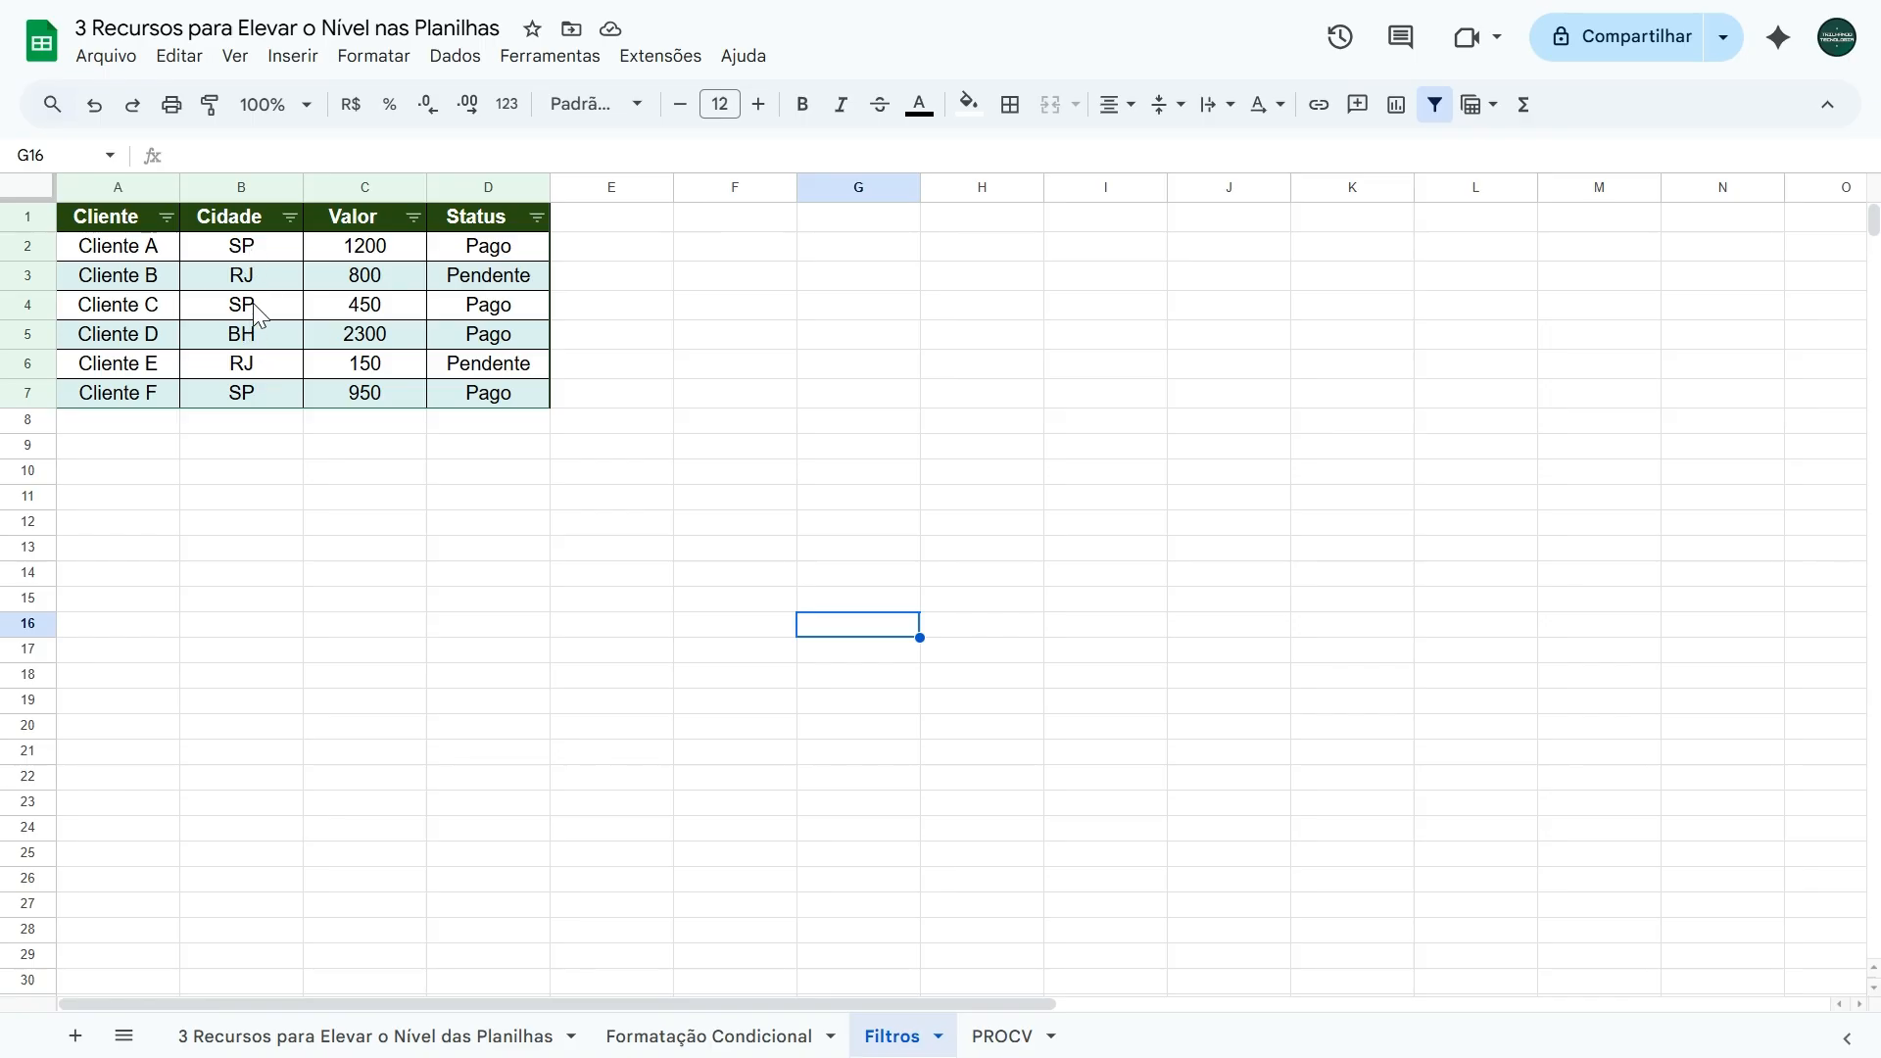
Filter the Cidade column by value to show only the SP rows.
left_click(290, 219)
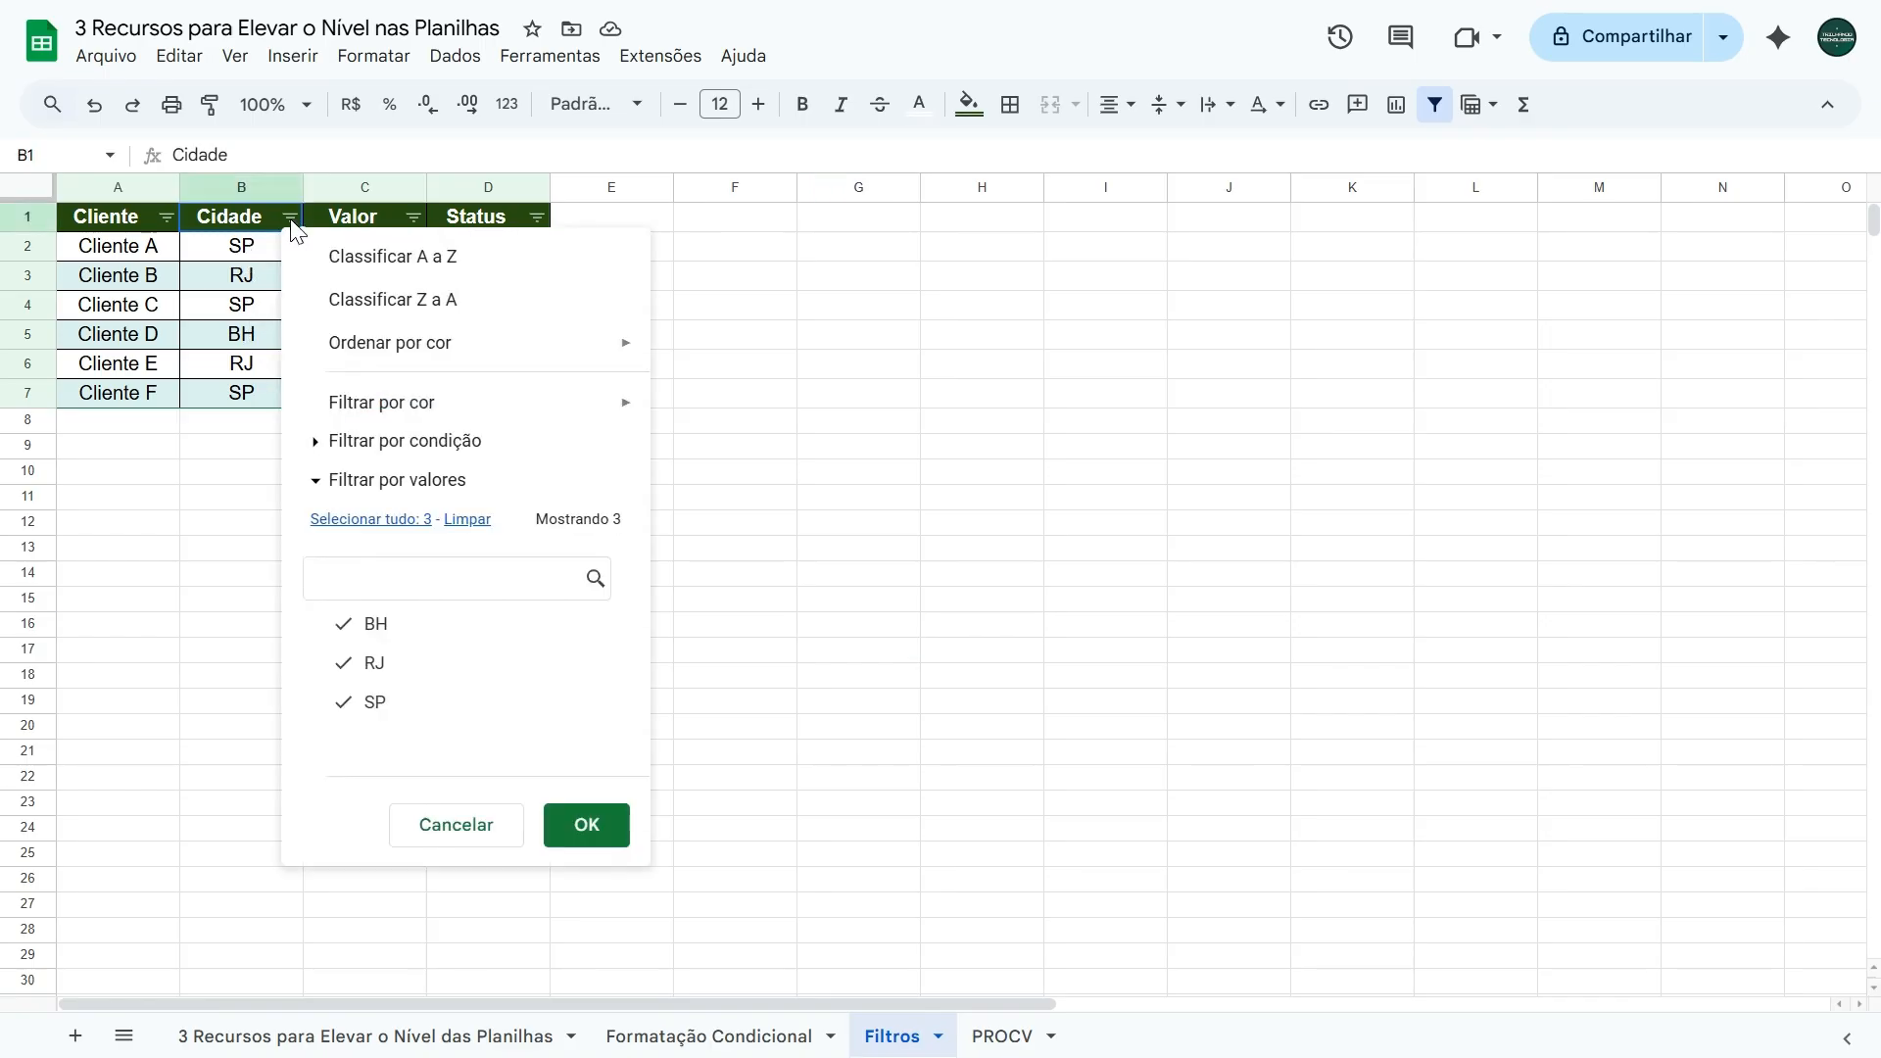
left_click(464, 527)
left_click(370, 705)
left_click(605, 827)
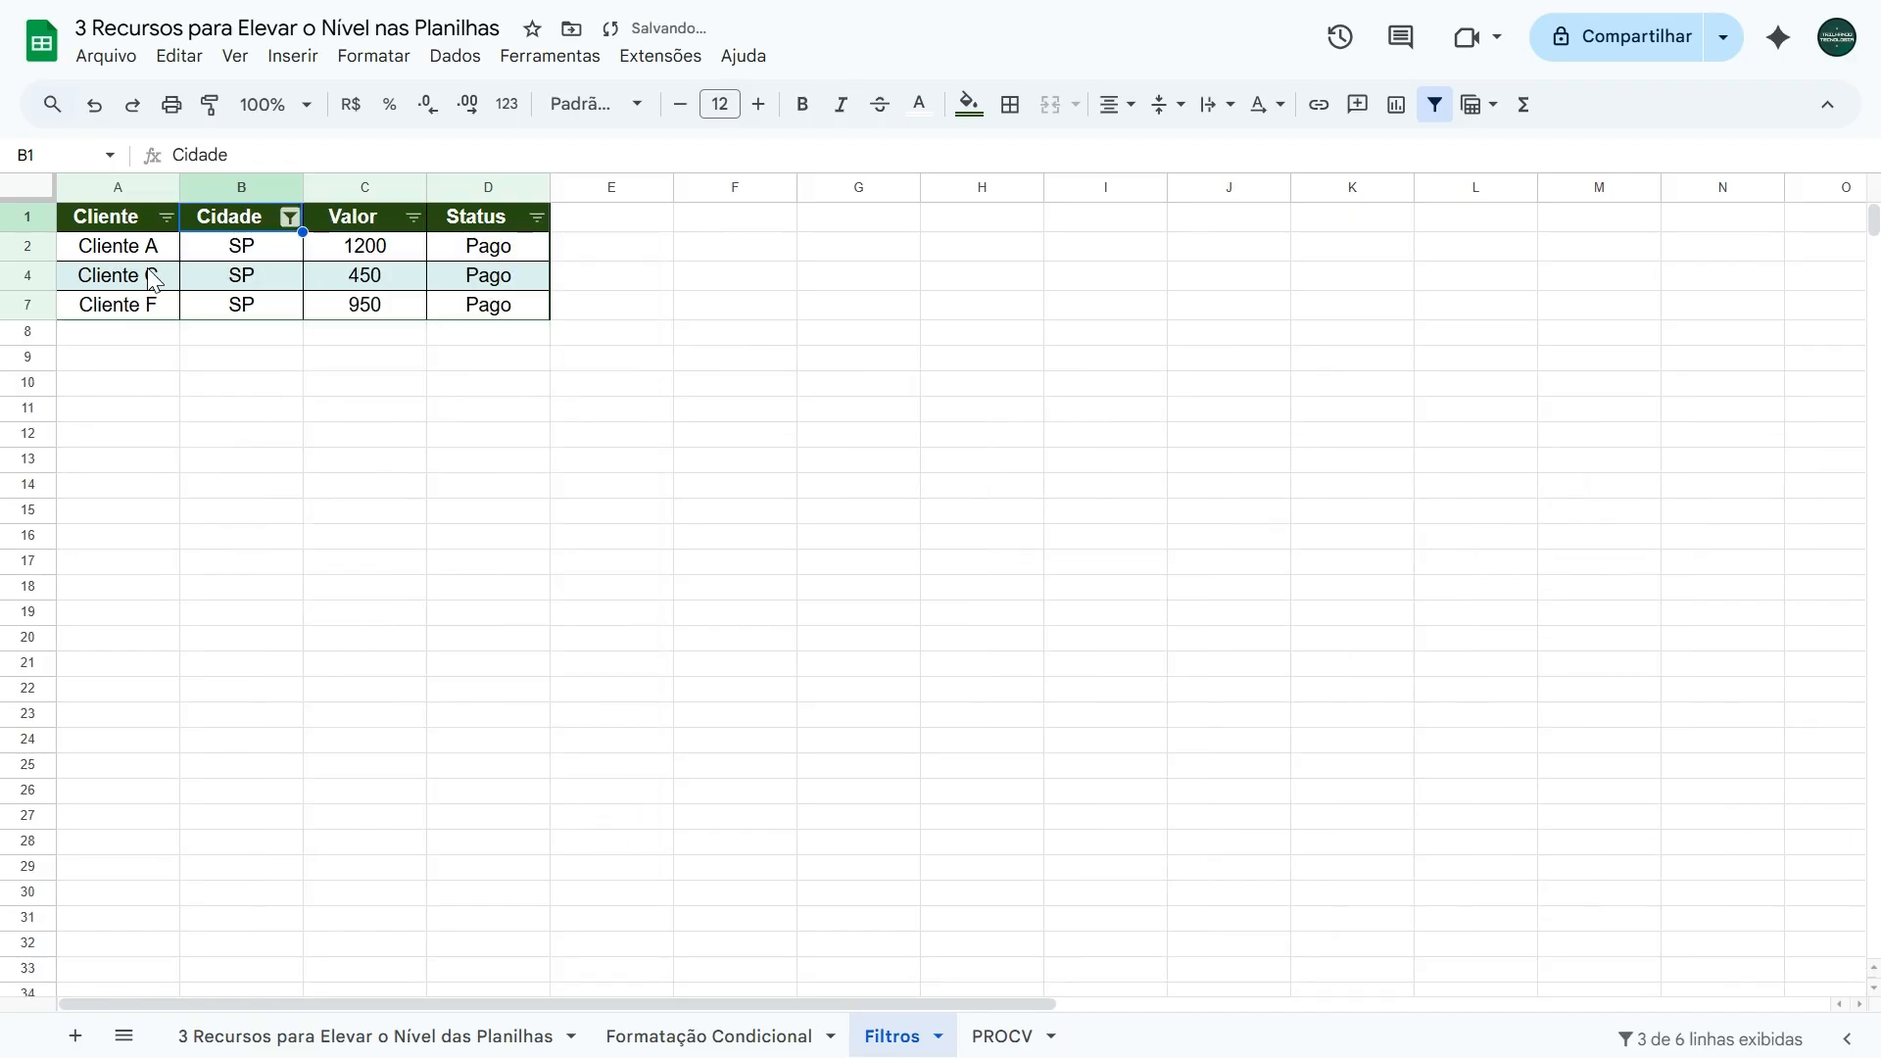
Reselect all the city values in the Cidade filter to display every client.
left_click(291, 219)
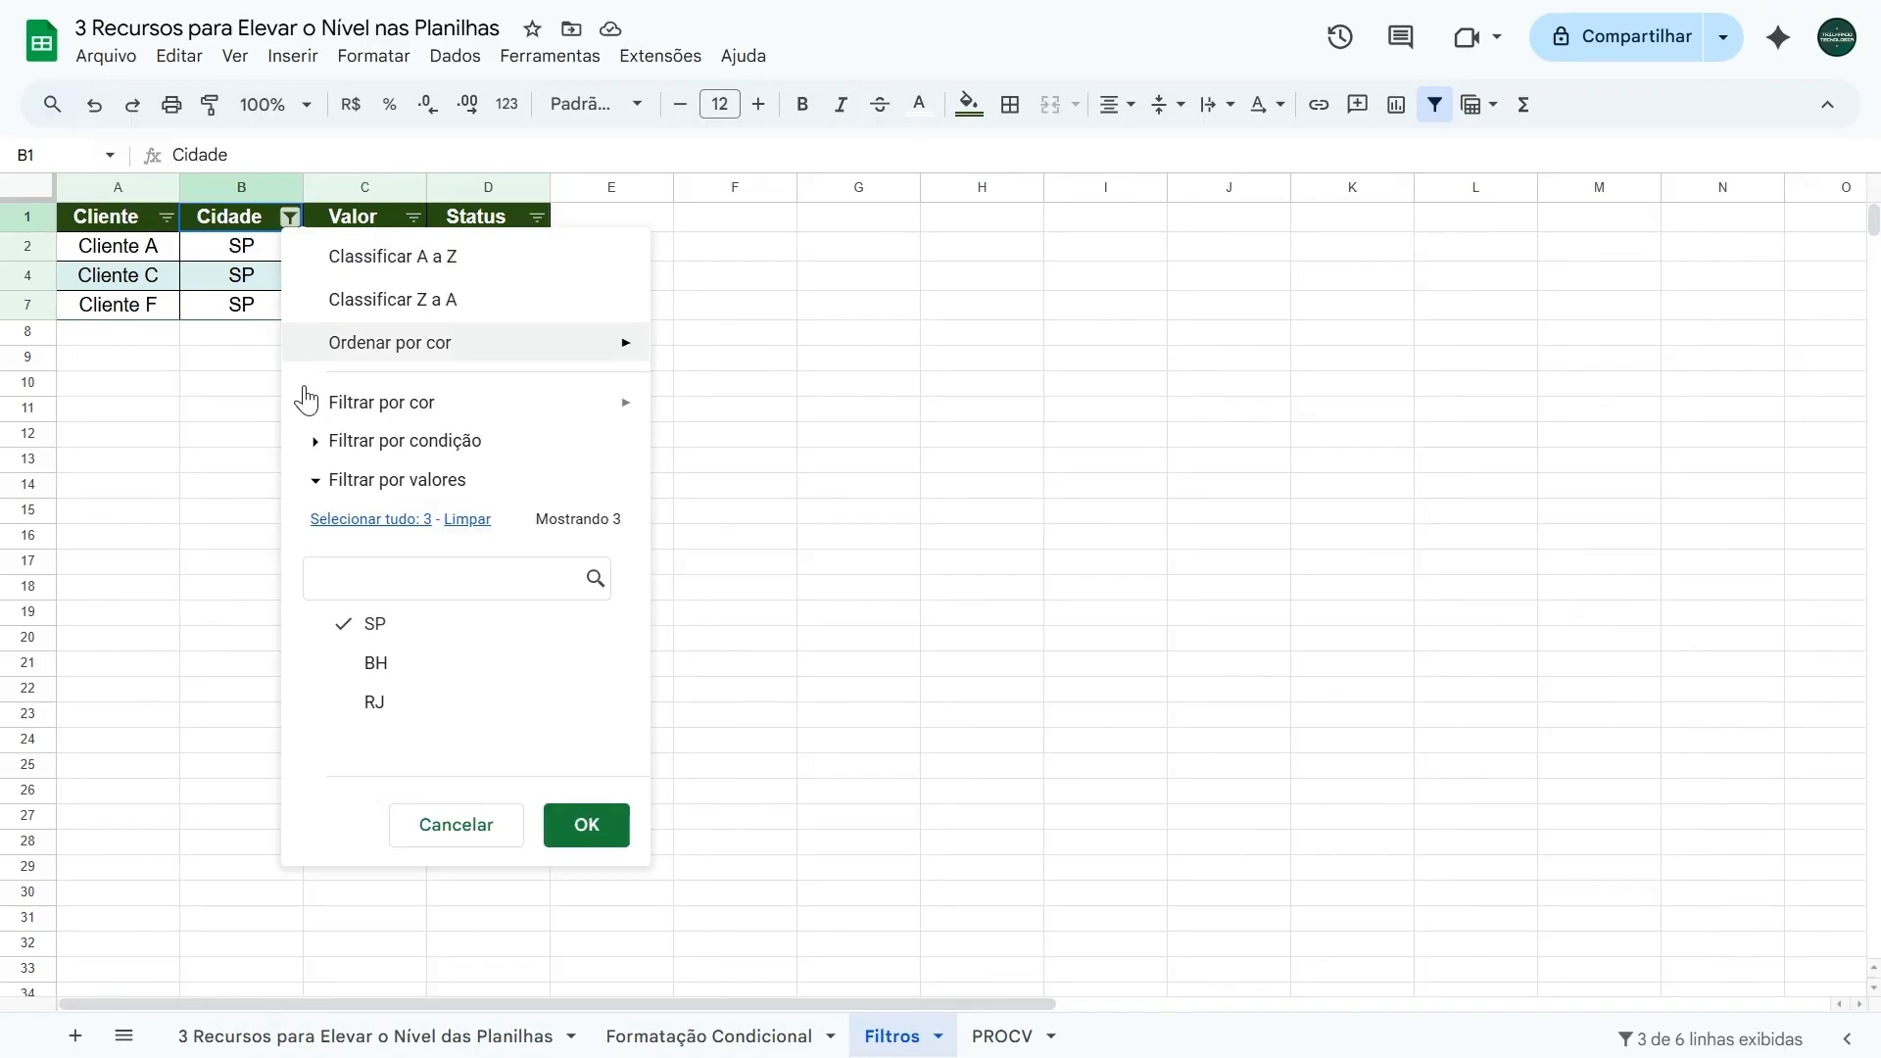
left_click(389, 534)
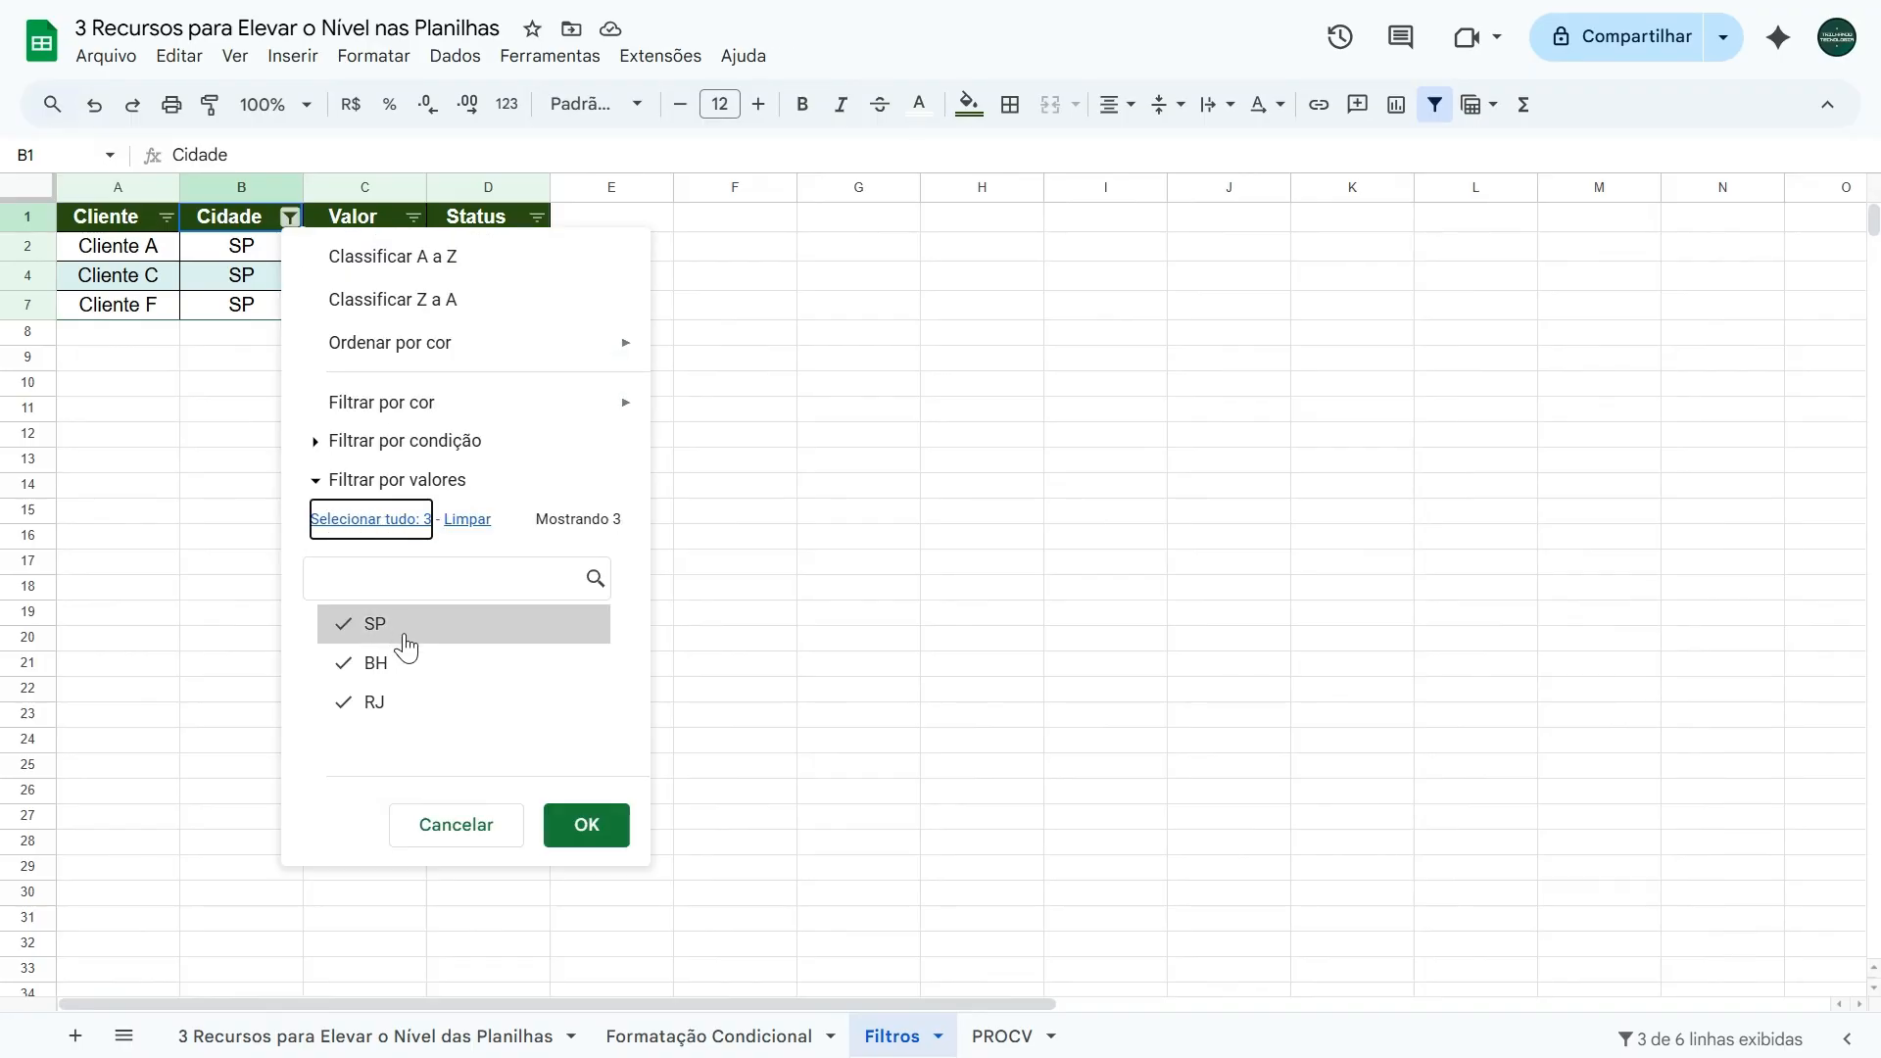
left_click(579, 842)
left_click(754, 554)
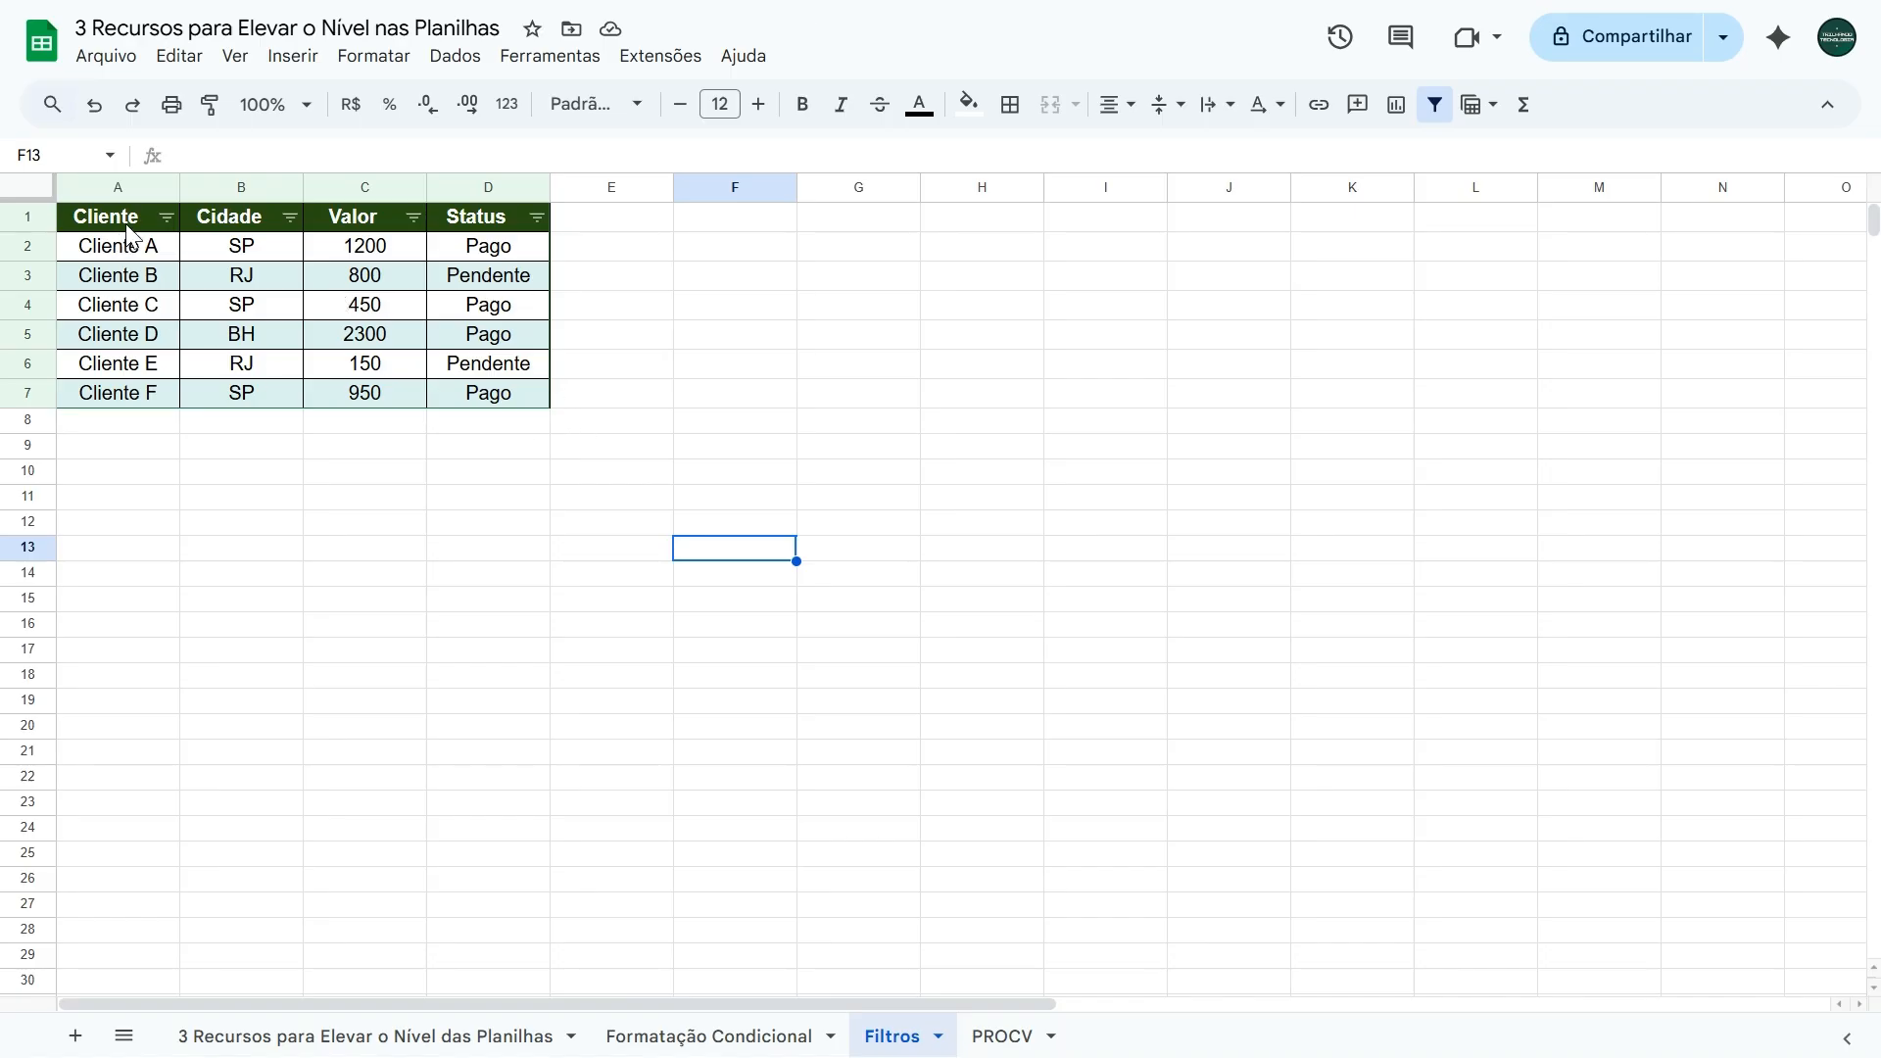
Remove the filter from the client table in range A1:D7.
left_click_drag(128, 220, 502, 392)
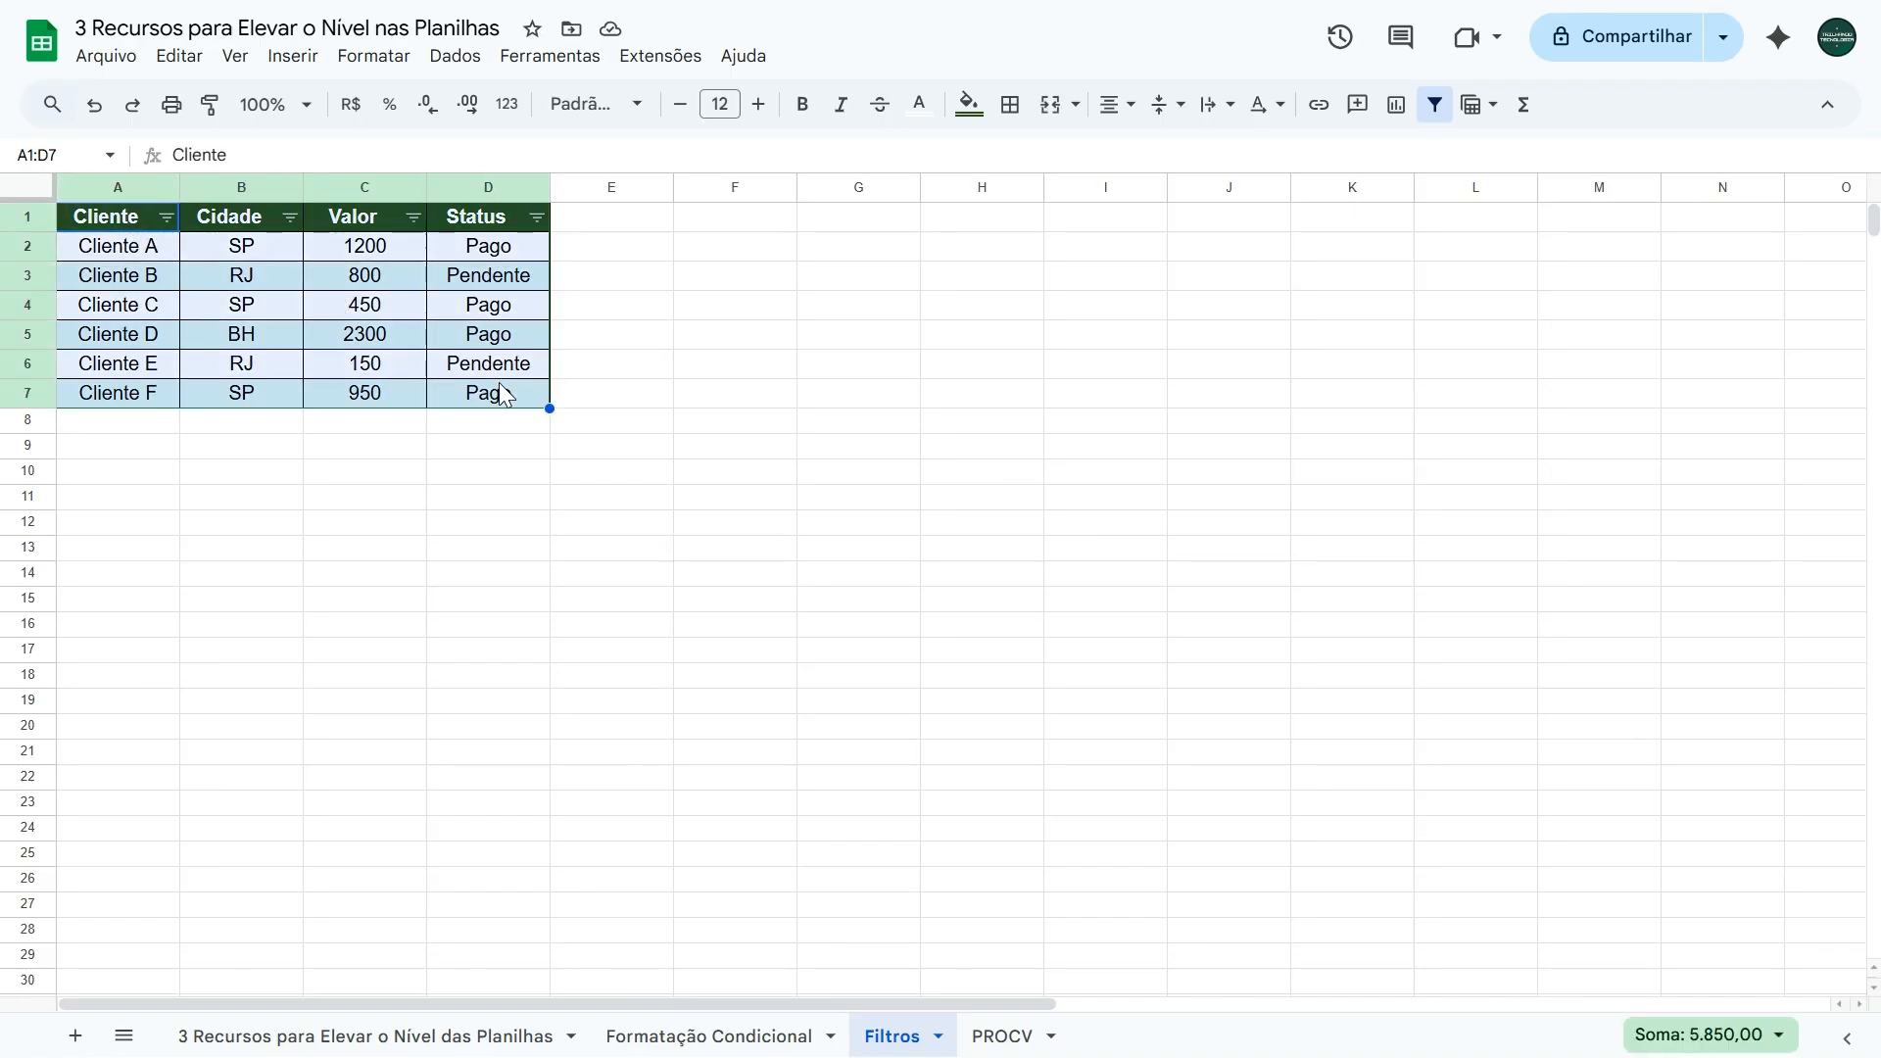
right_click(102, 222)
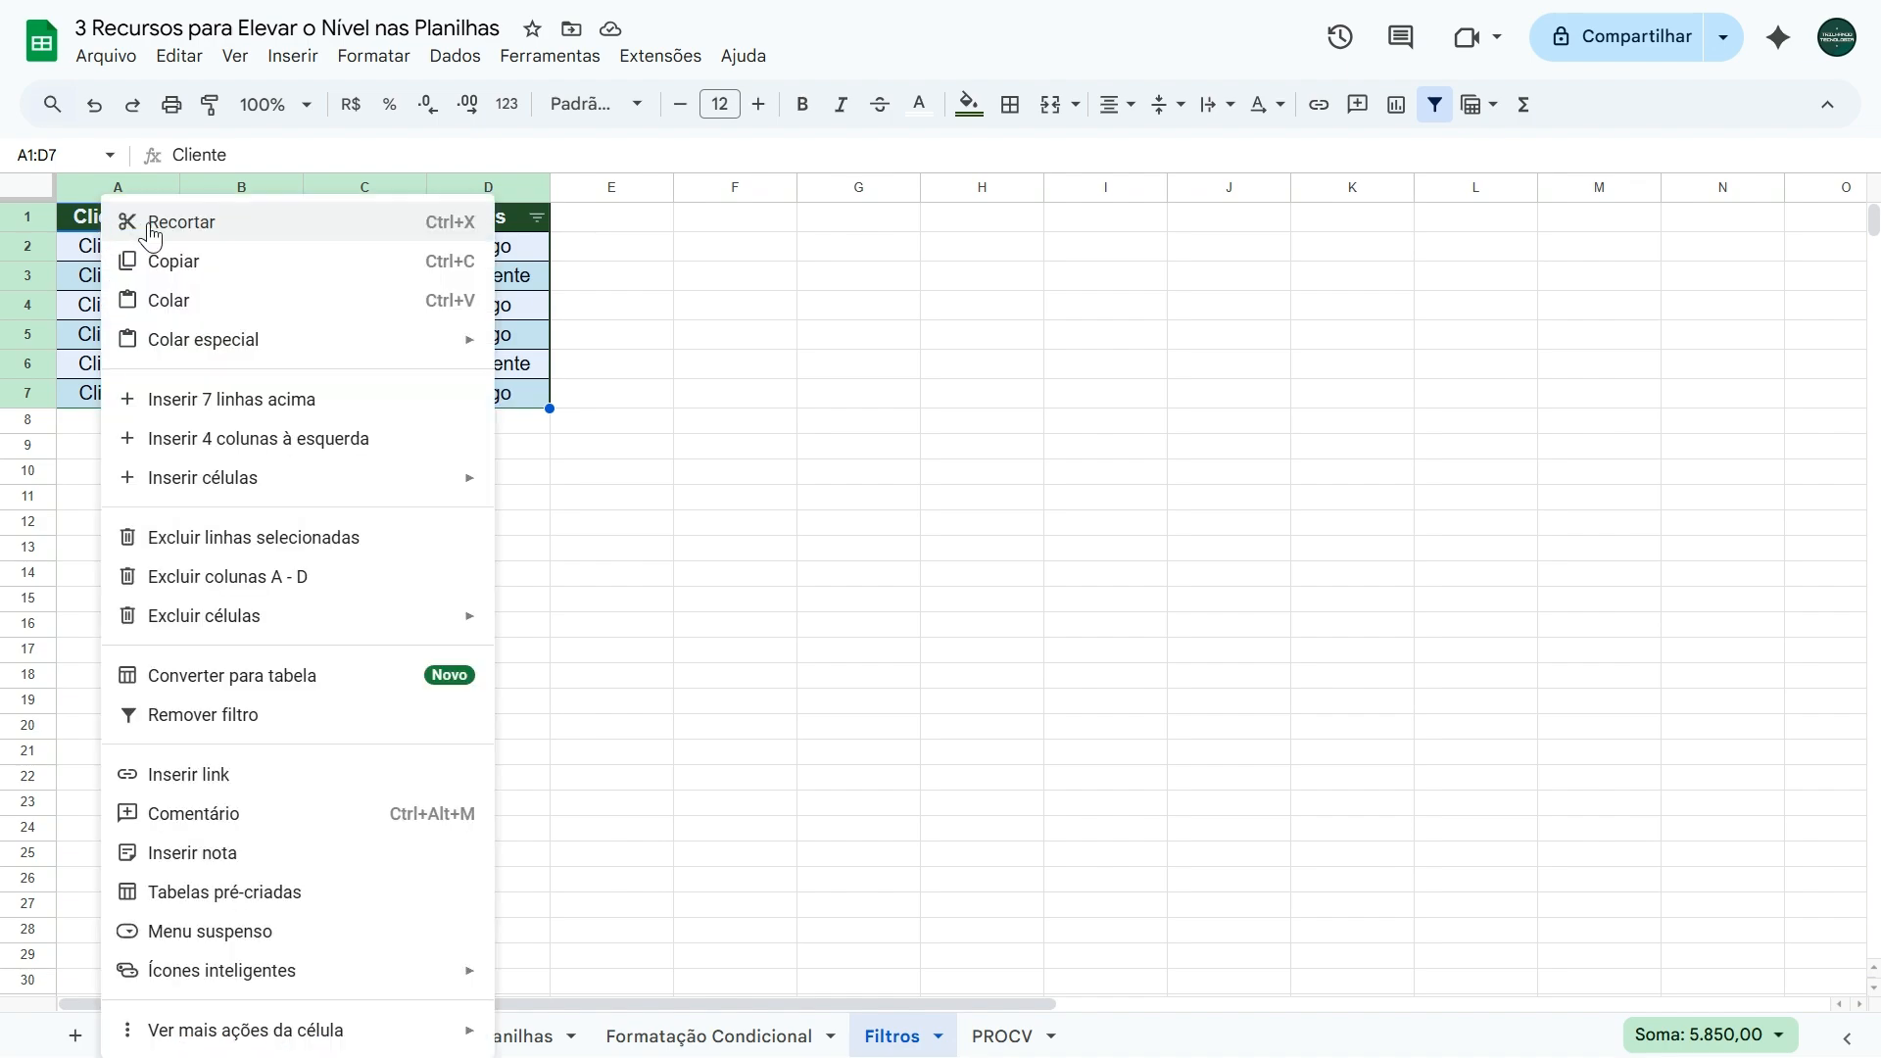
left_click(213, 725)
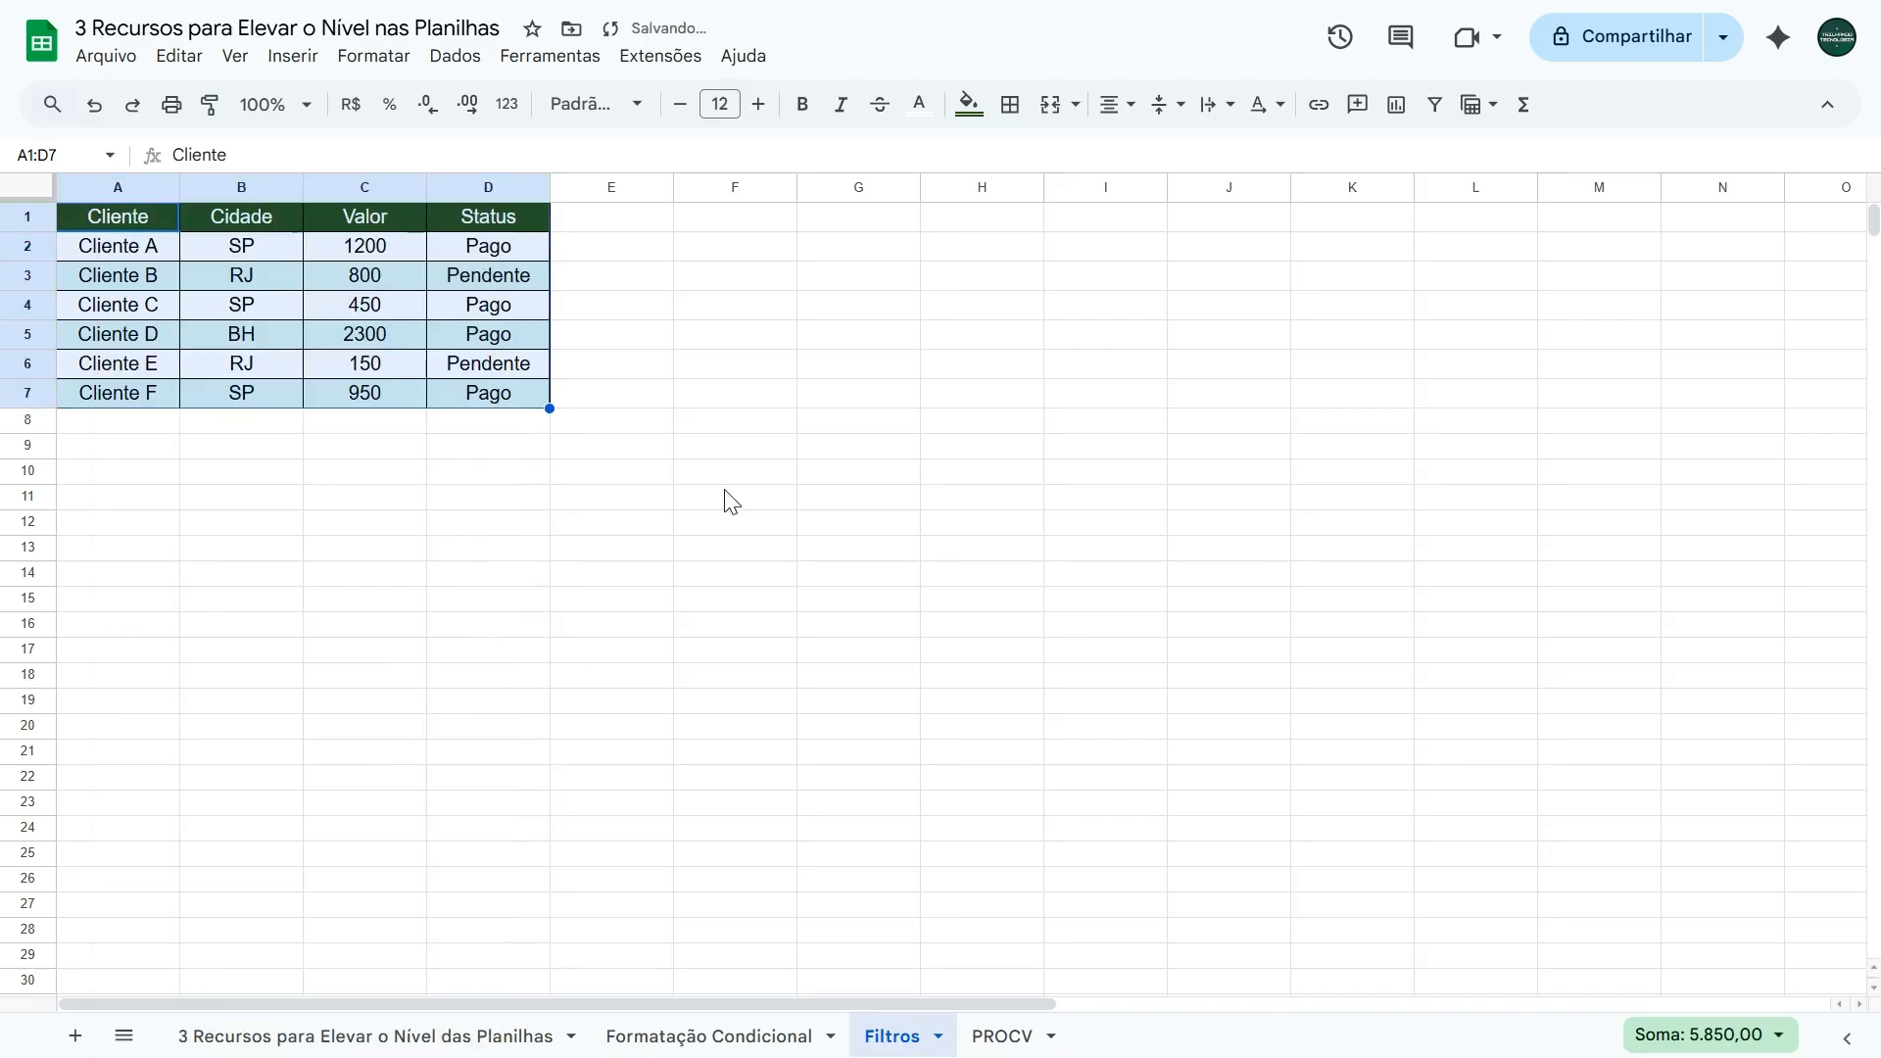
left_click(827, 448)
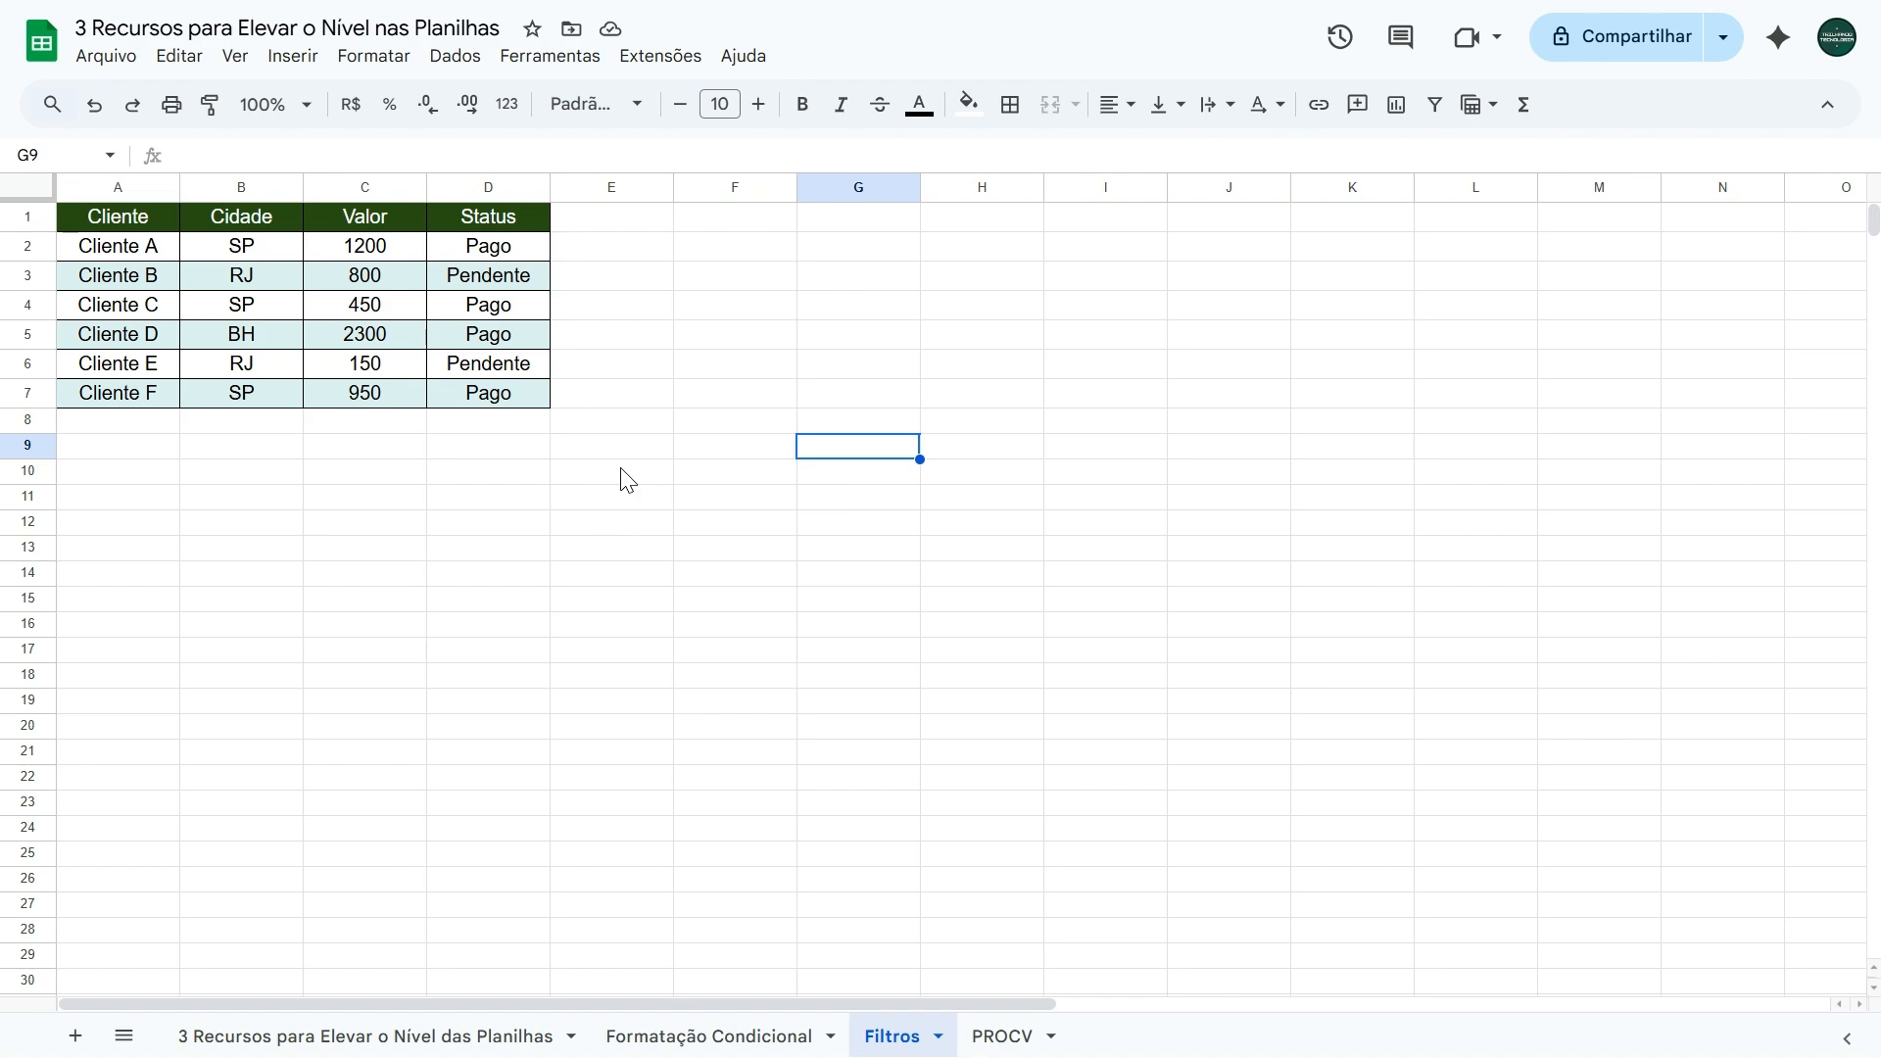
Open the PROCV sheet and examine the product table in A1:C6.
left_click(1006, 1037)
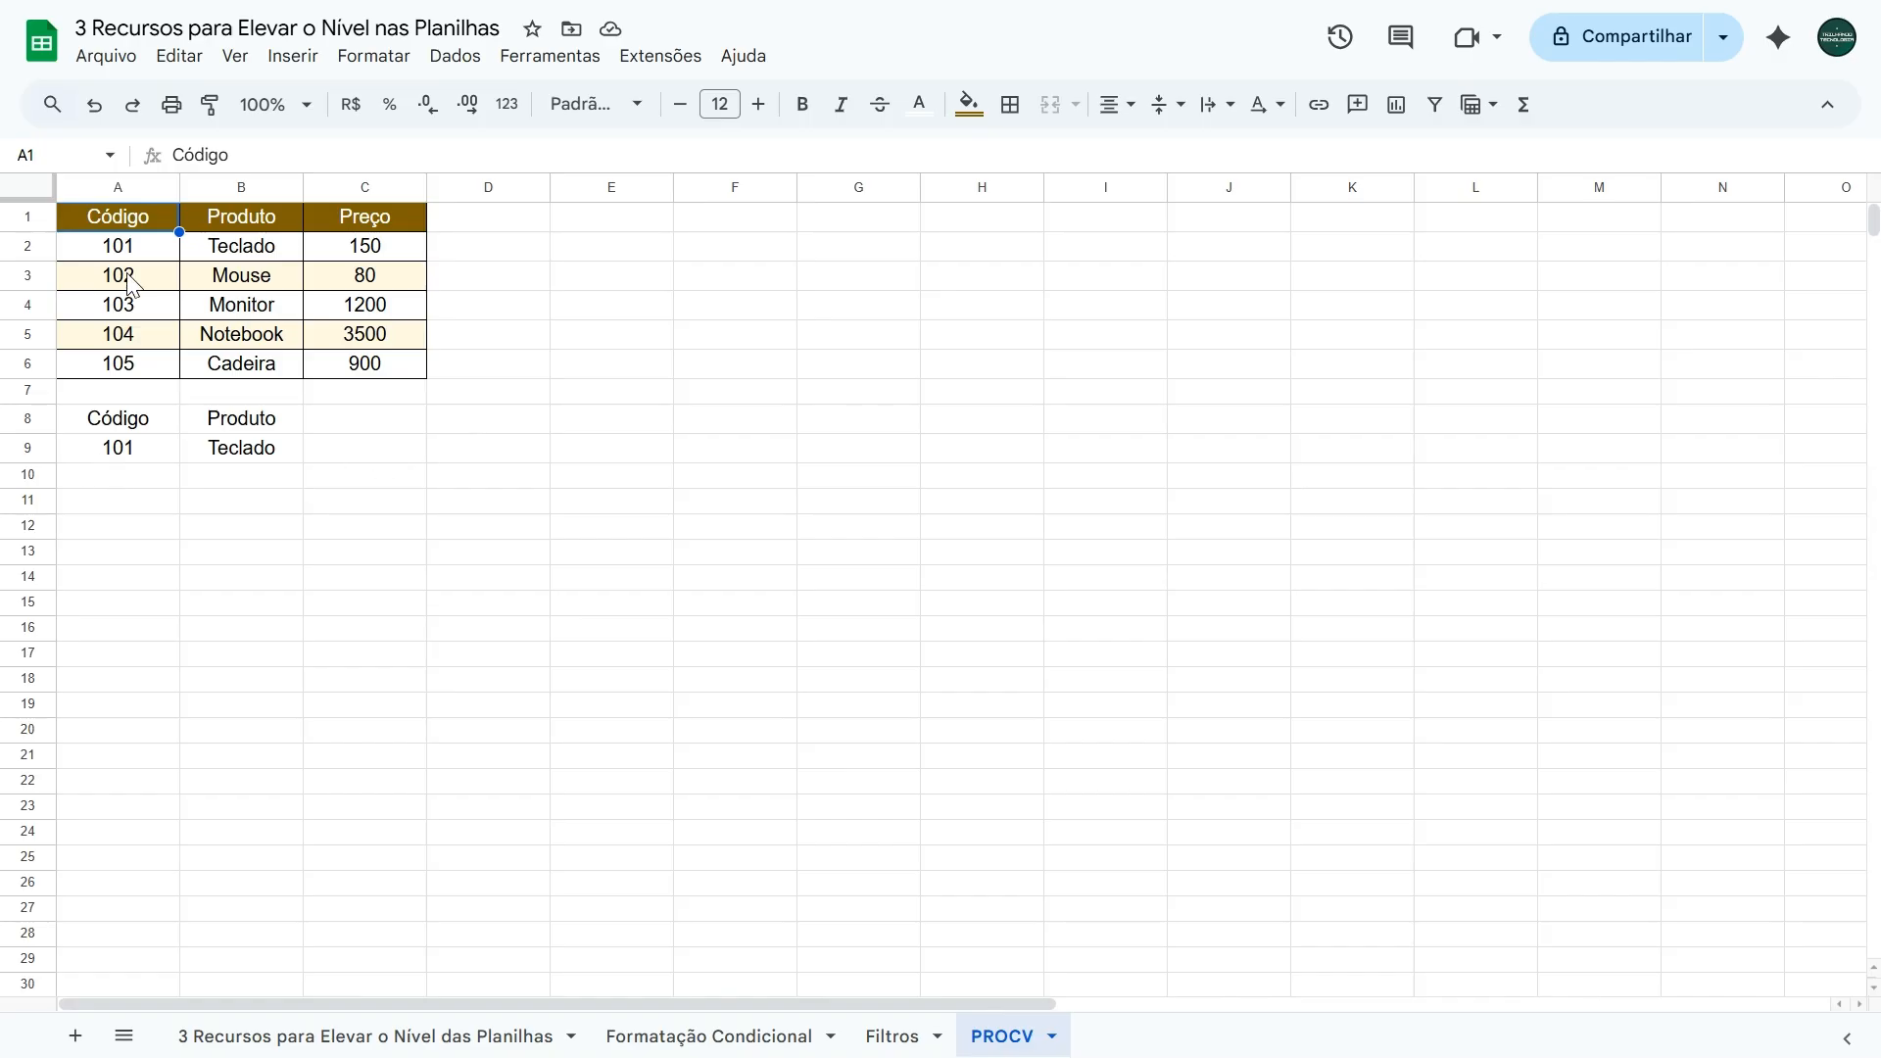
left_click_drag(122, 224, 406, 372)
left_click(509, 581)
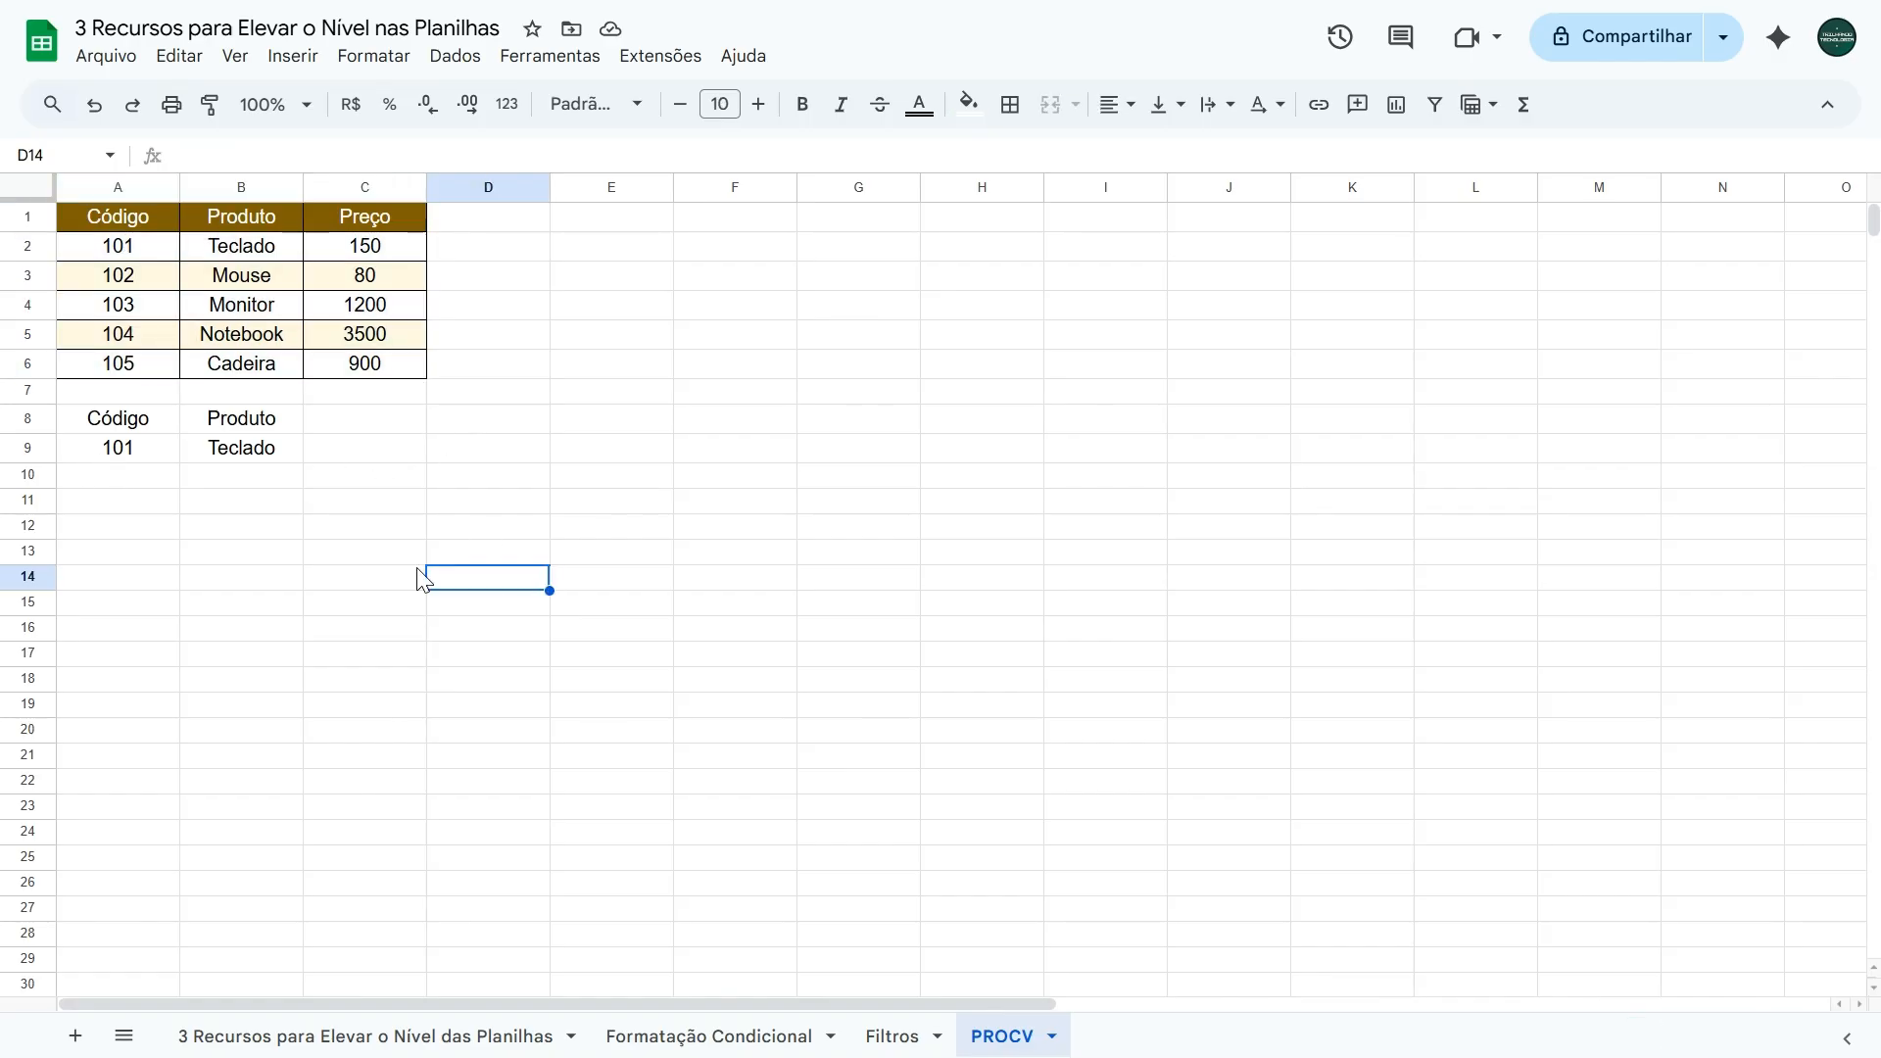
Test the existing product lookup by entering codes such as 103 and 105 in cell A9.
left_click(140, 453)
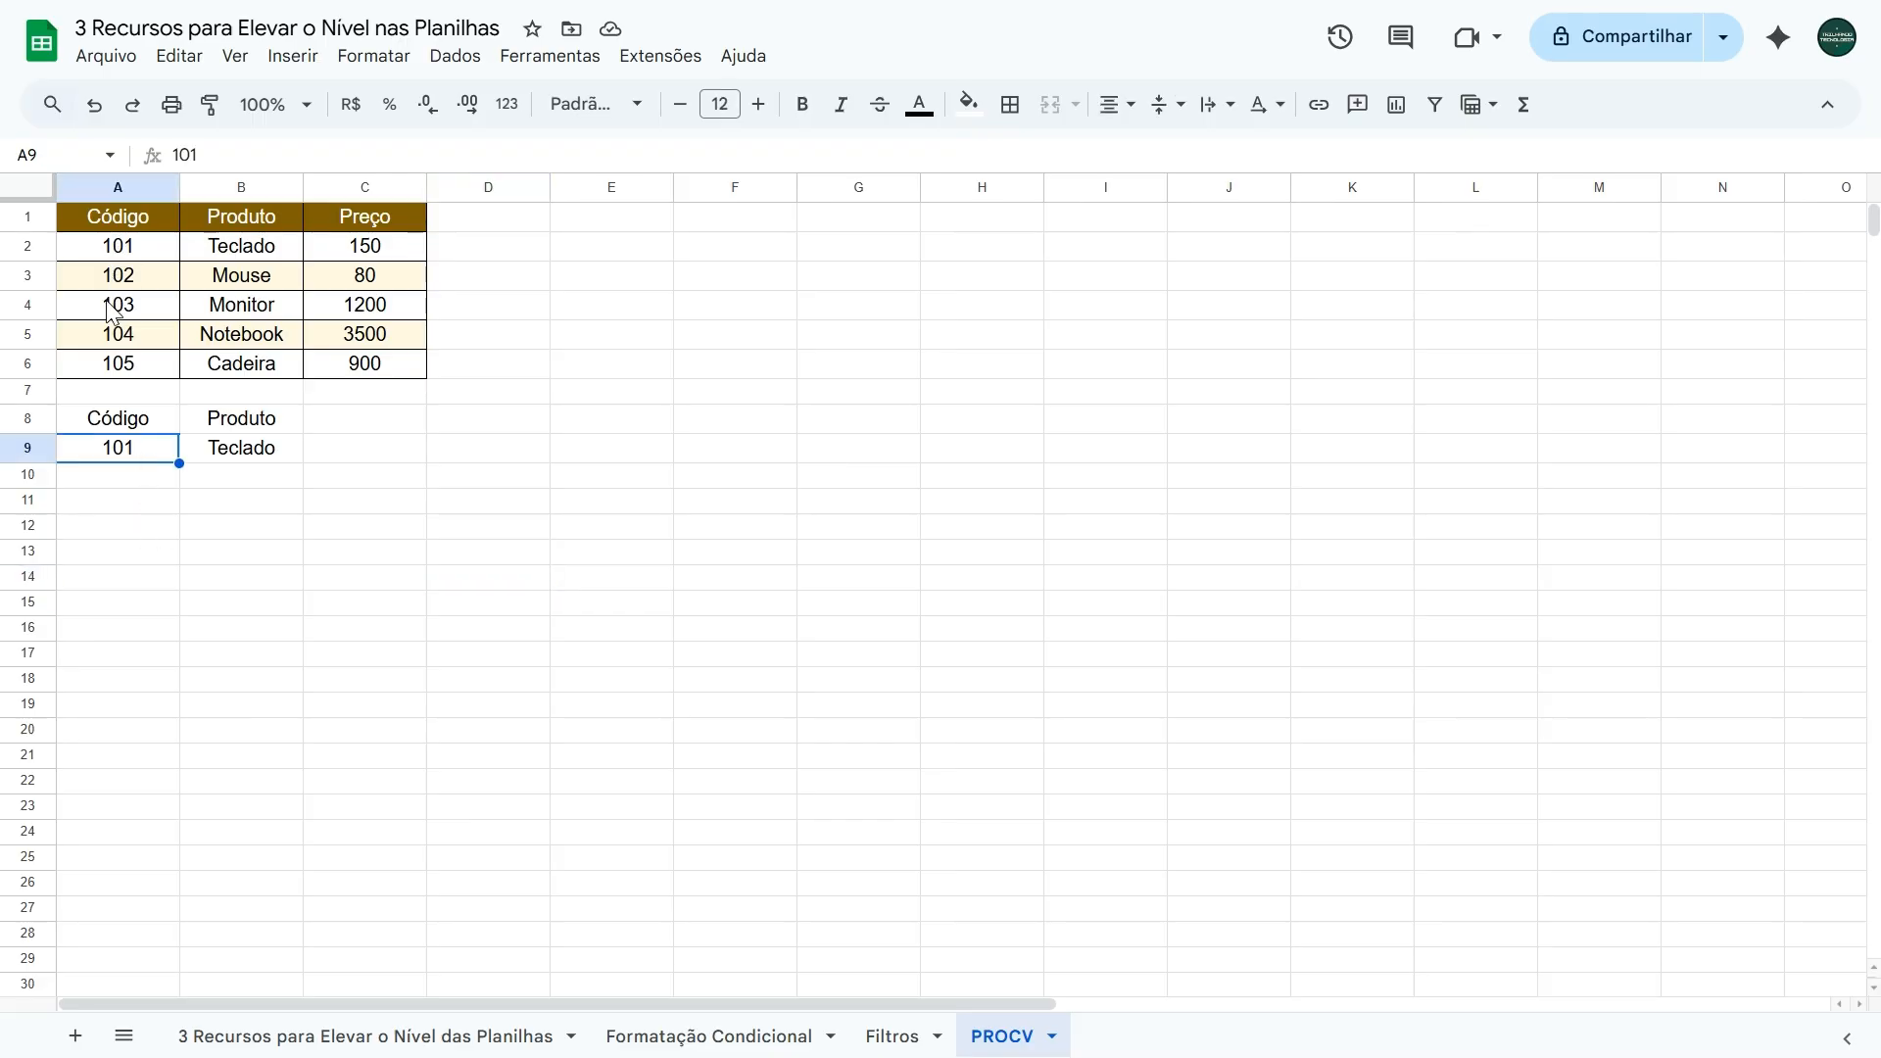
type("103")
key("Return")
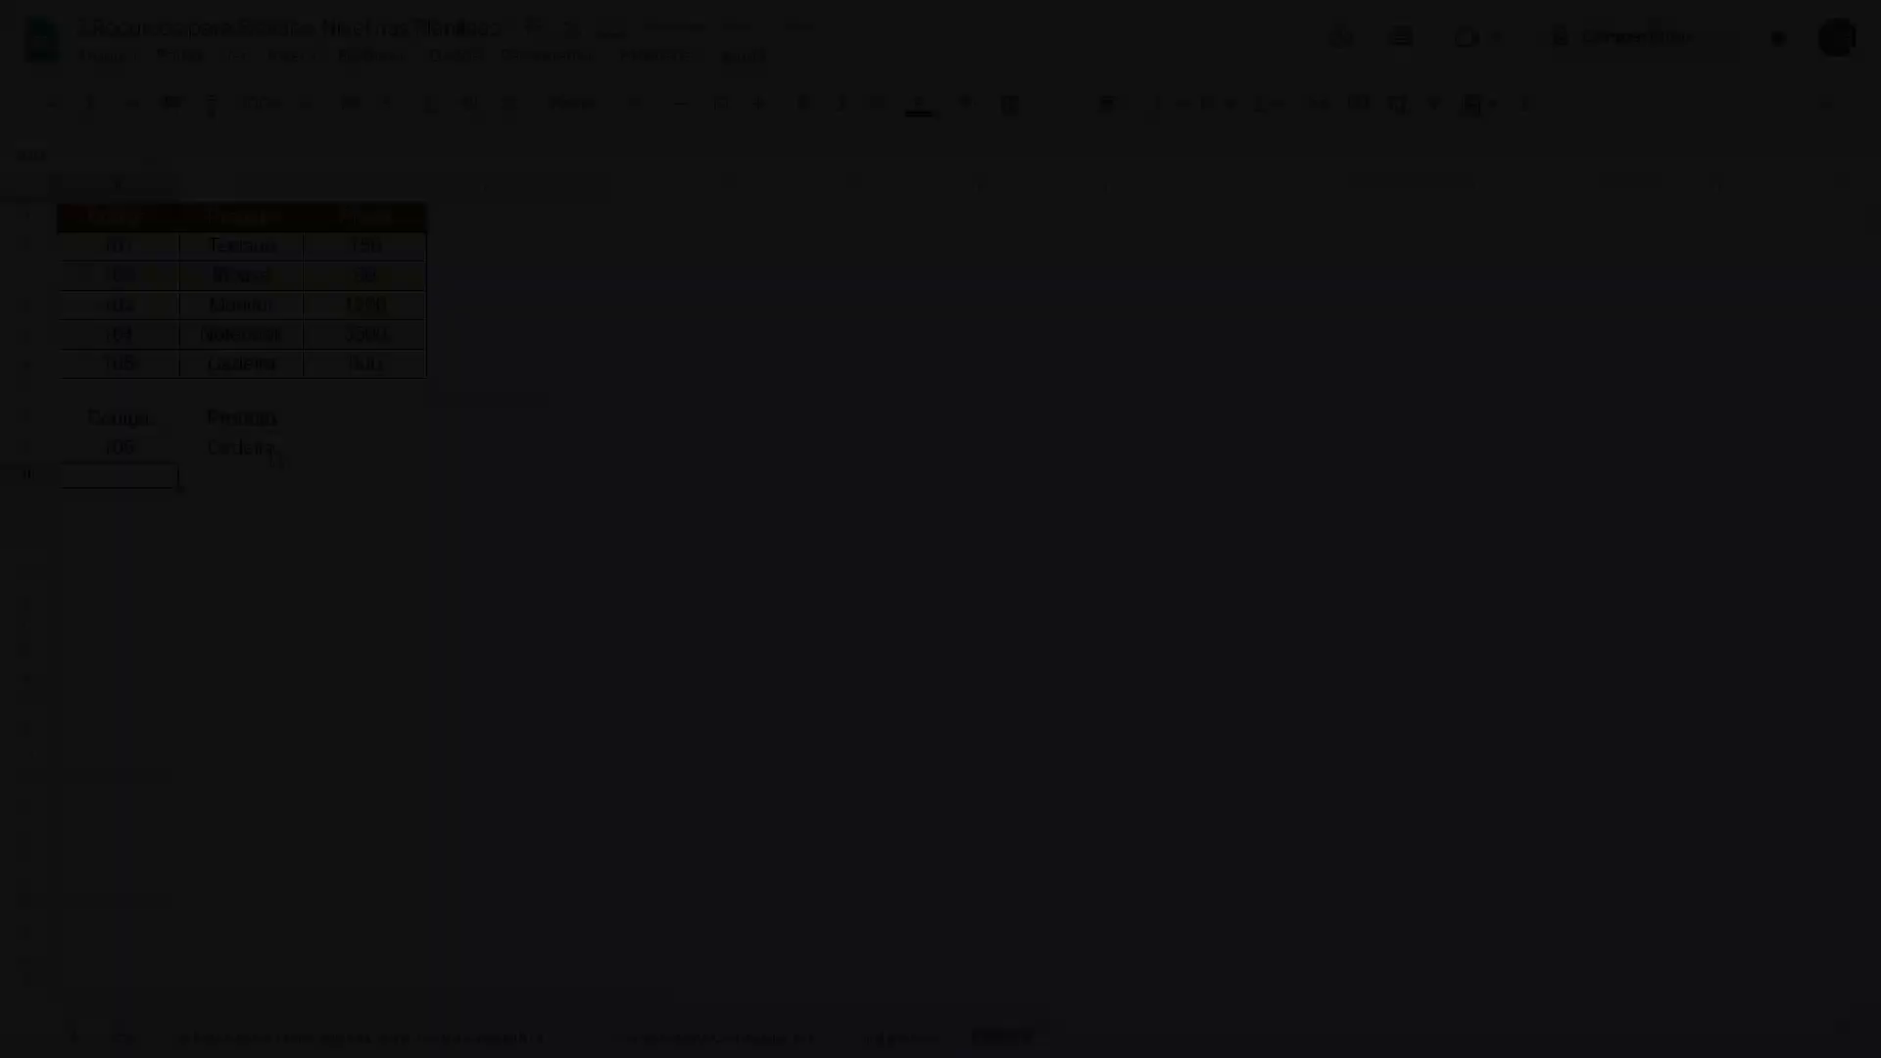
Clear the code and the lookup formula from cells A9:B9.
key("Up")
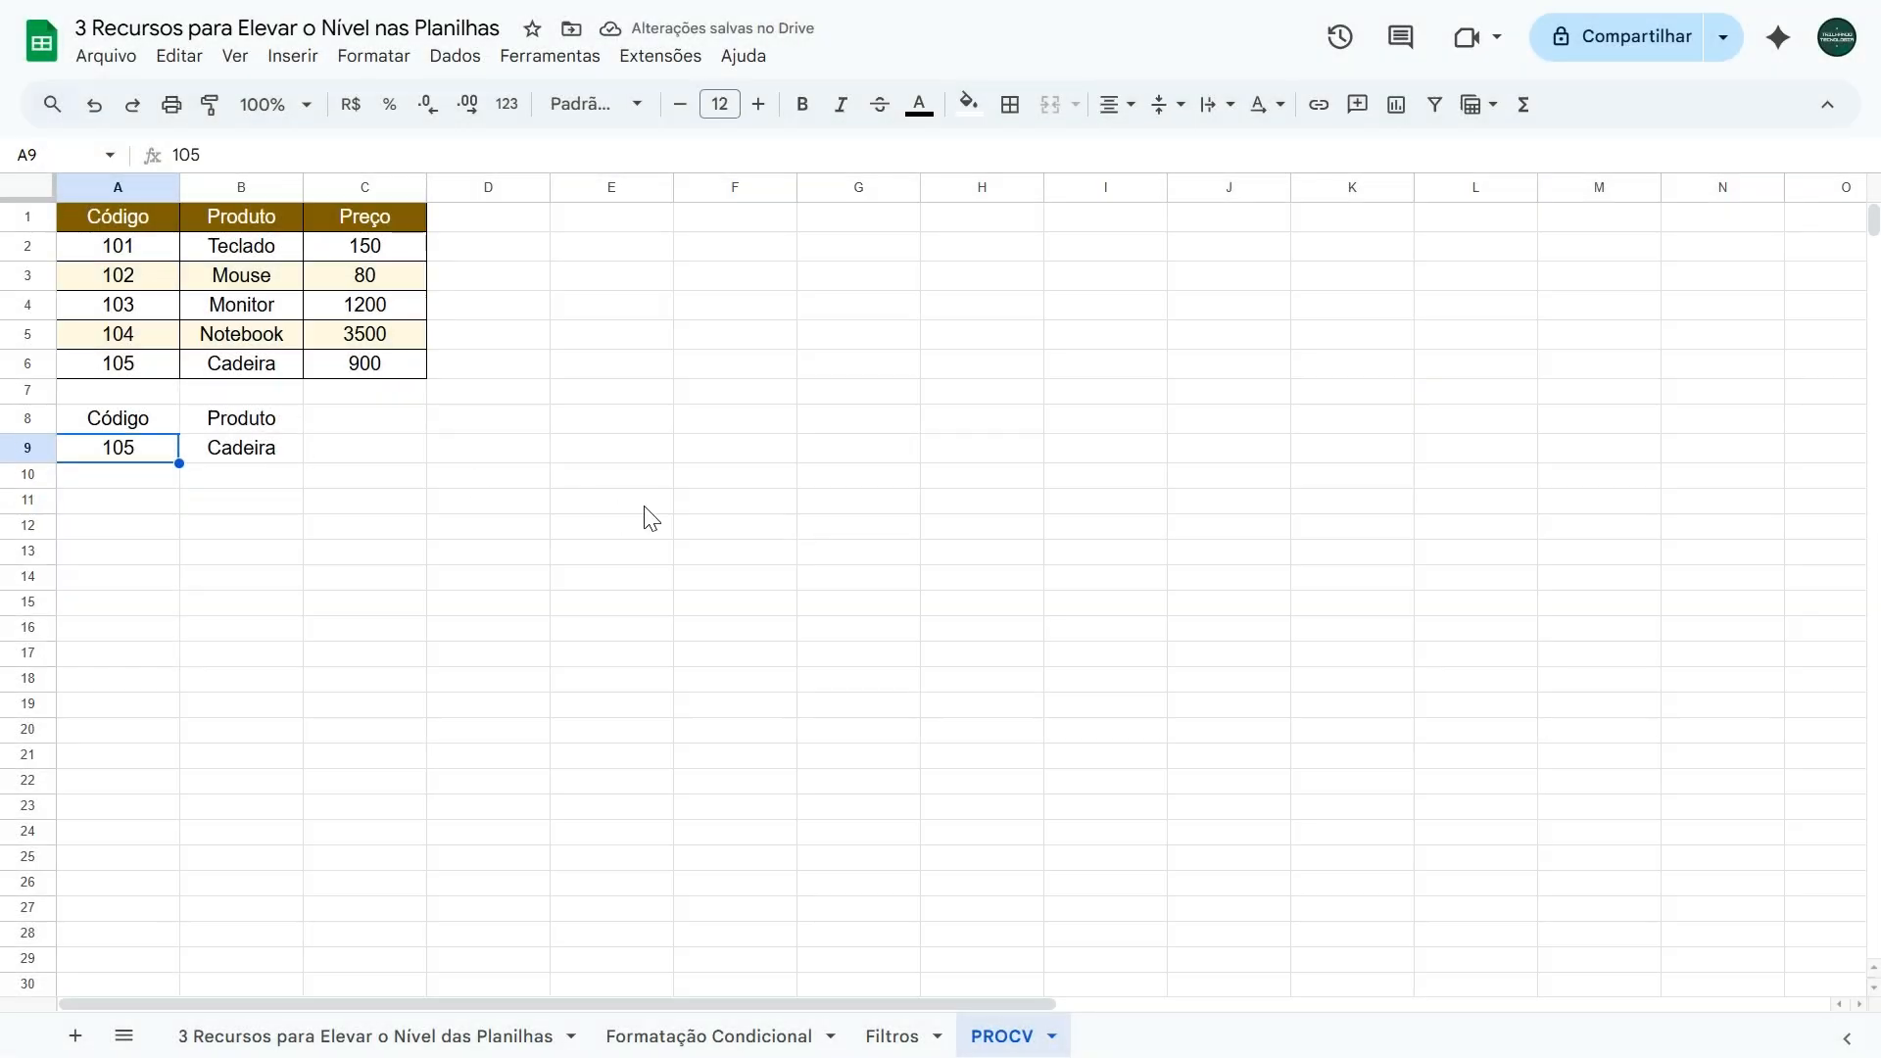
key("shift+Right")
key("Delete")
key("Left")
Start a PROCV formula in cell B9 with cell A9 as the search key.
key("Right")
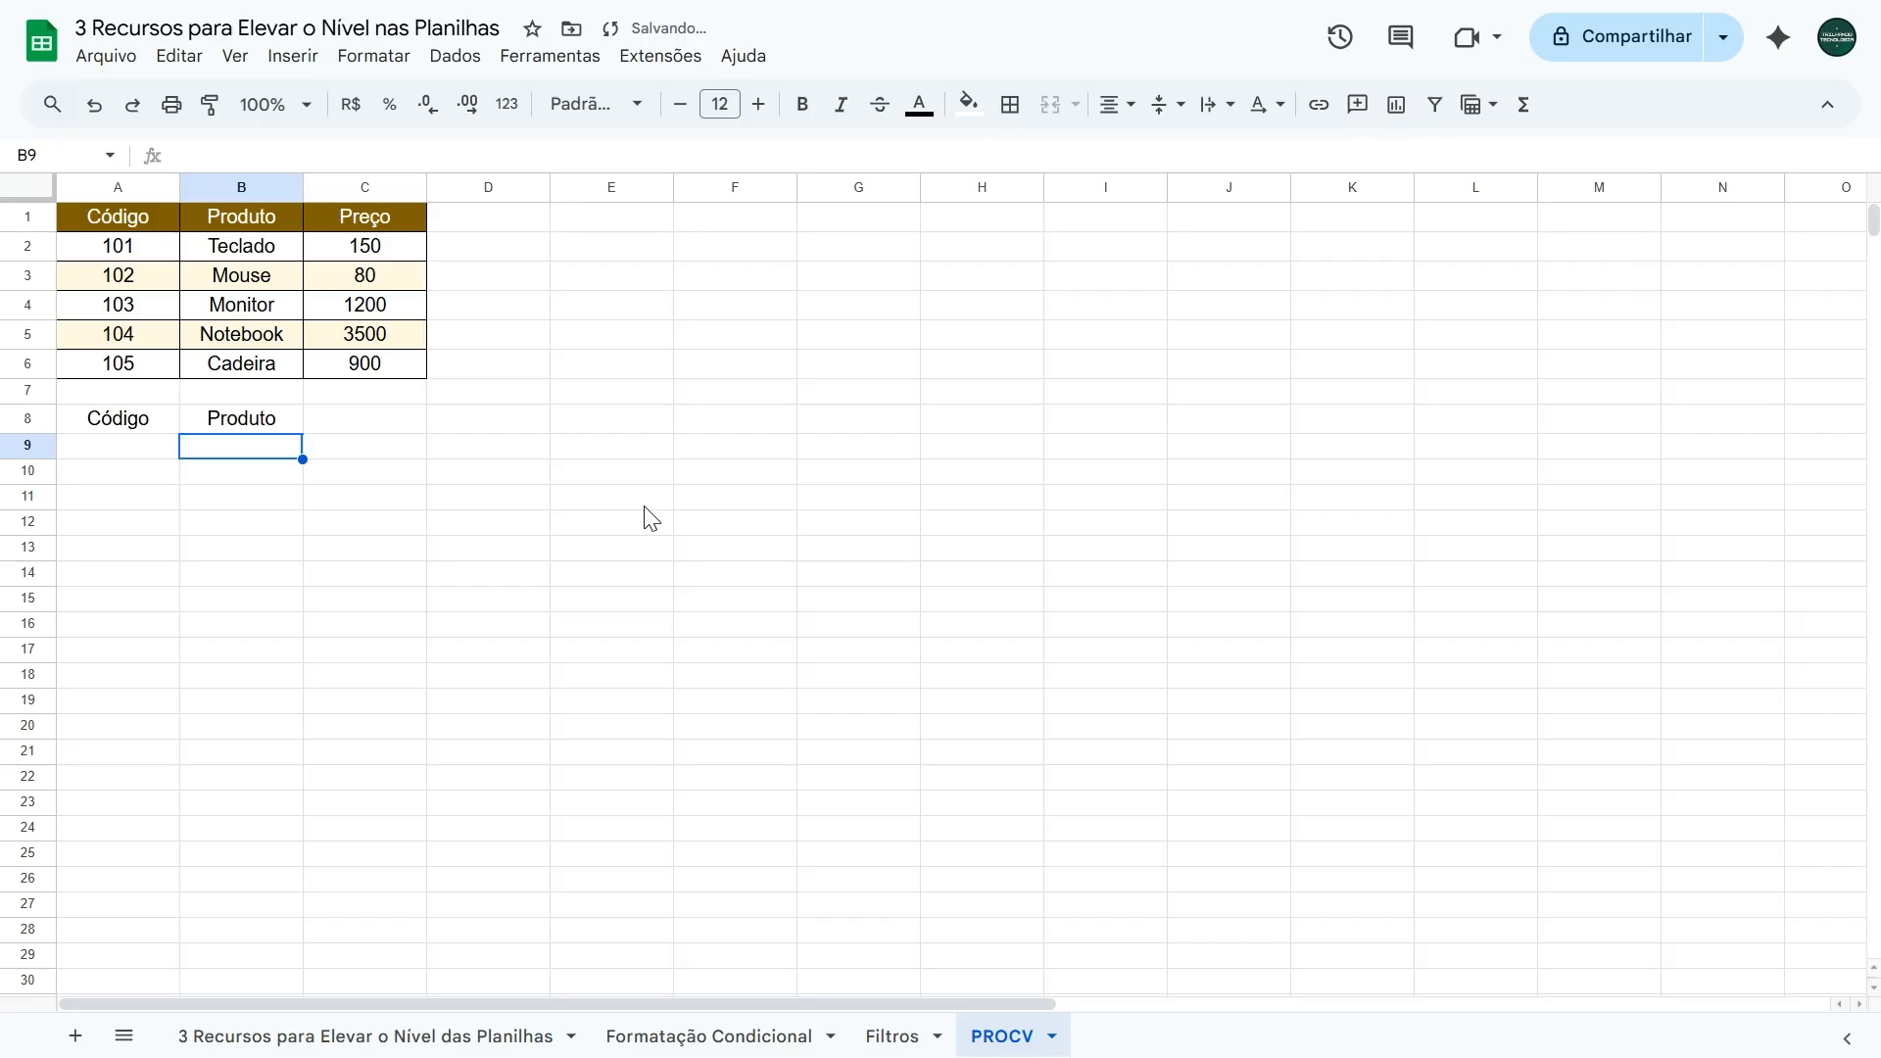
type("=pr")
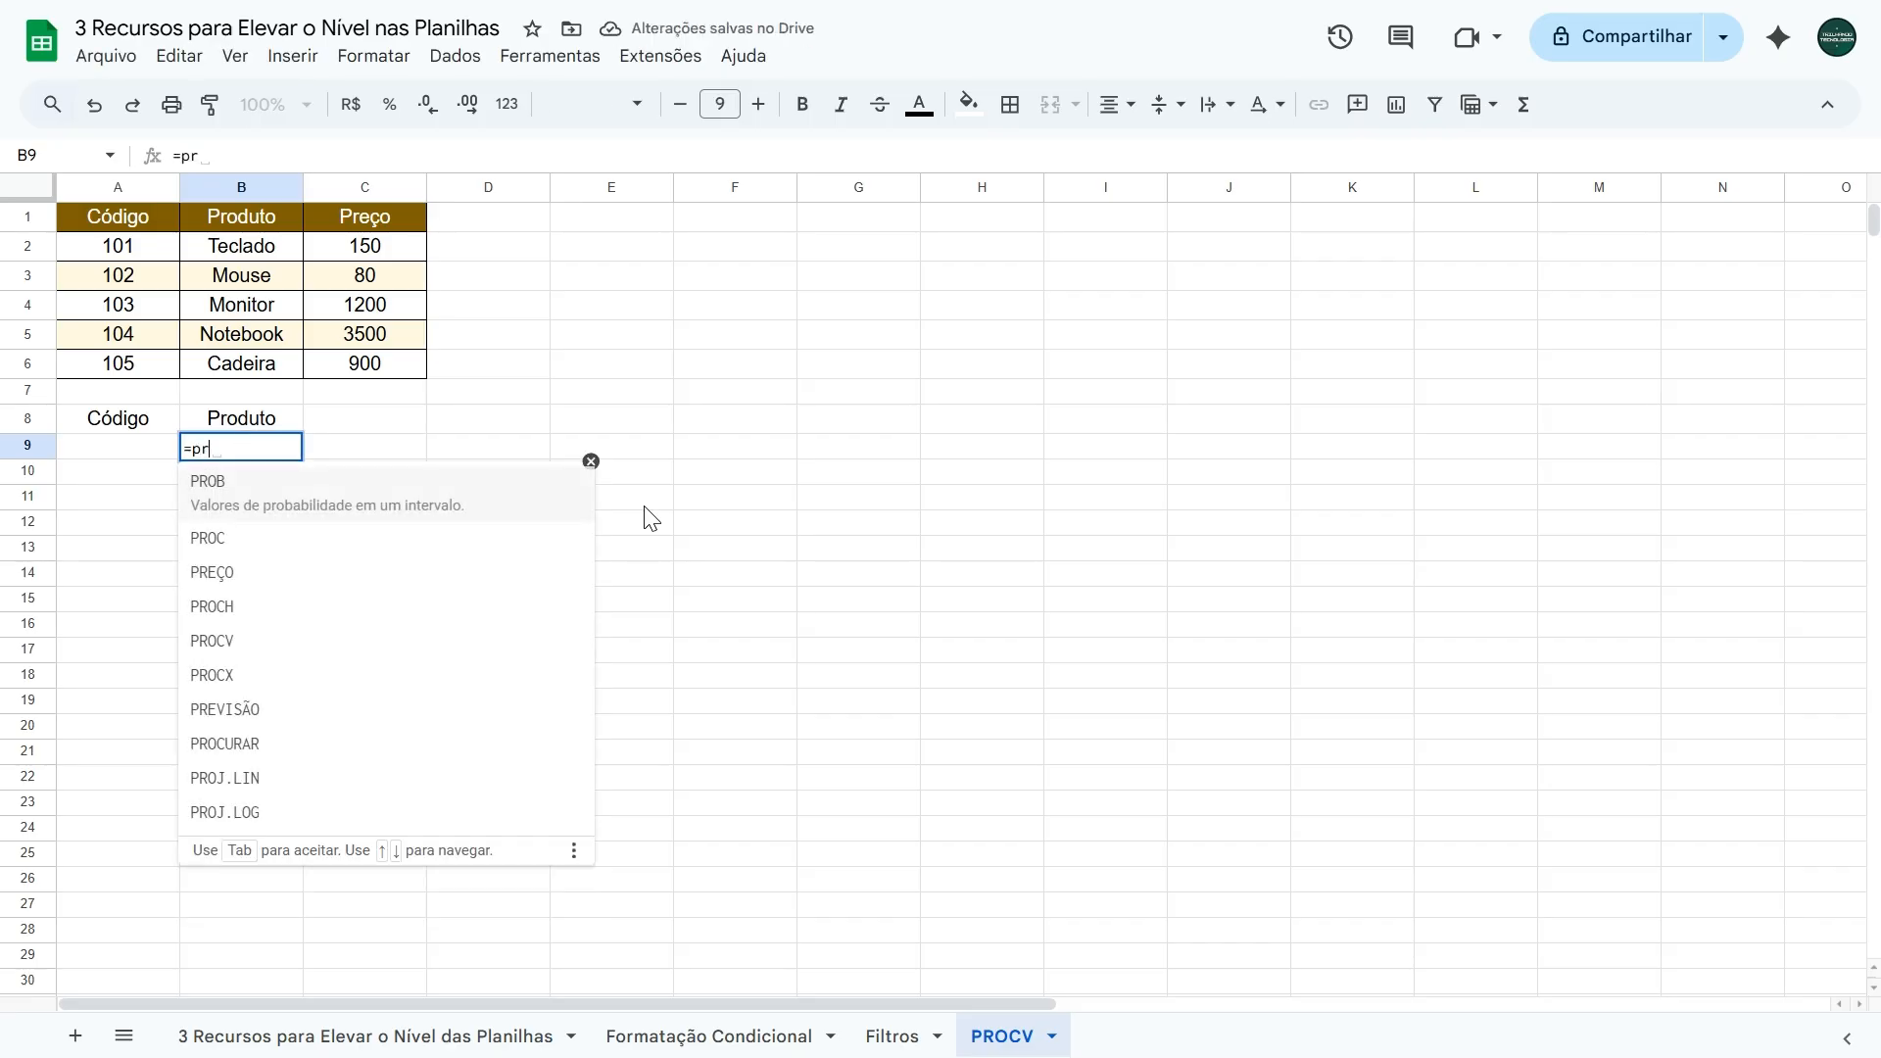
type("ocv")
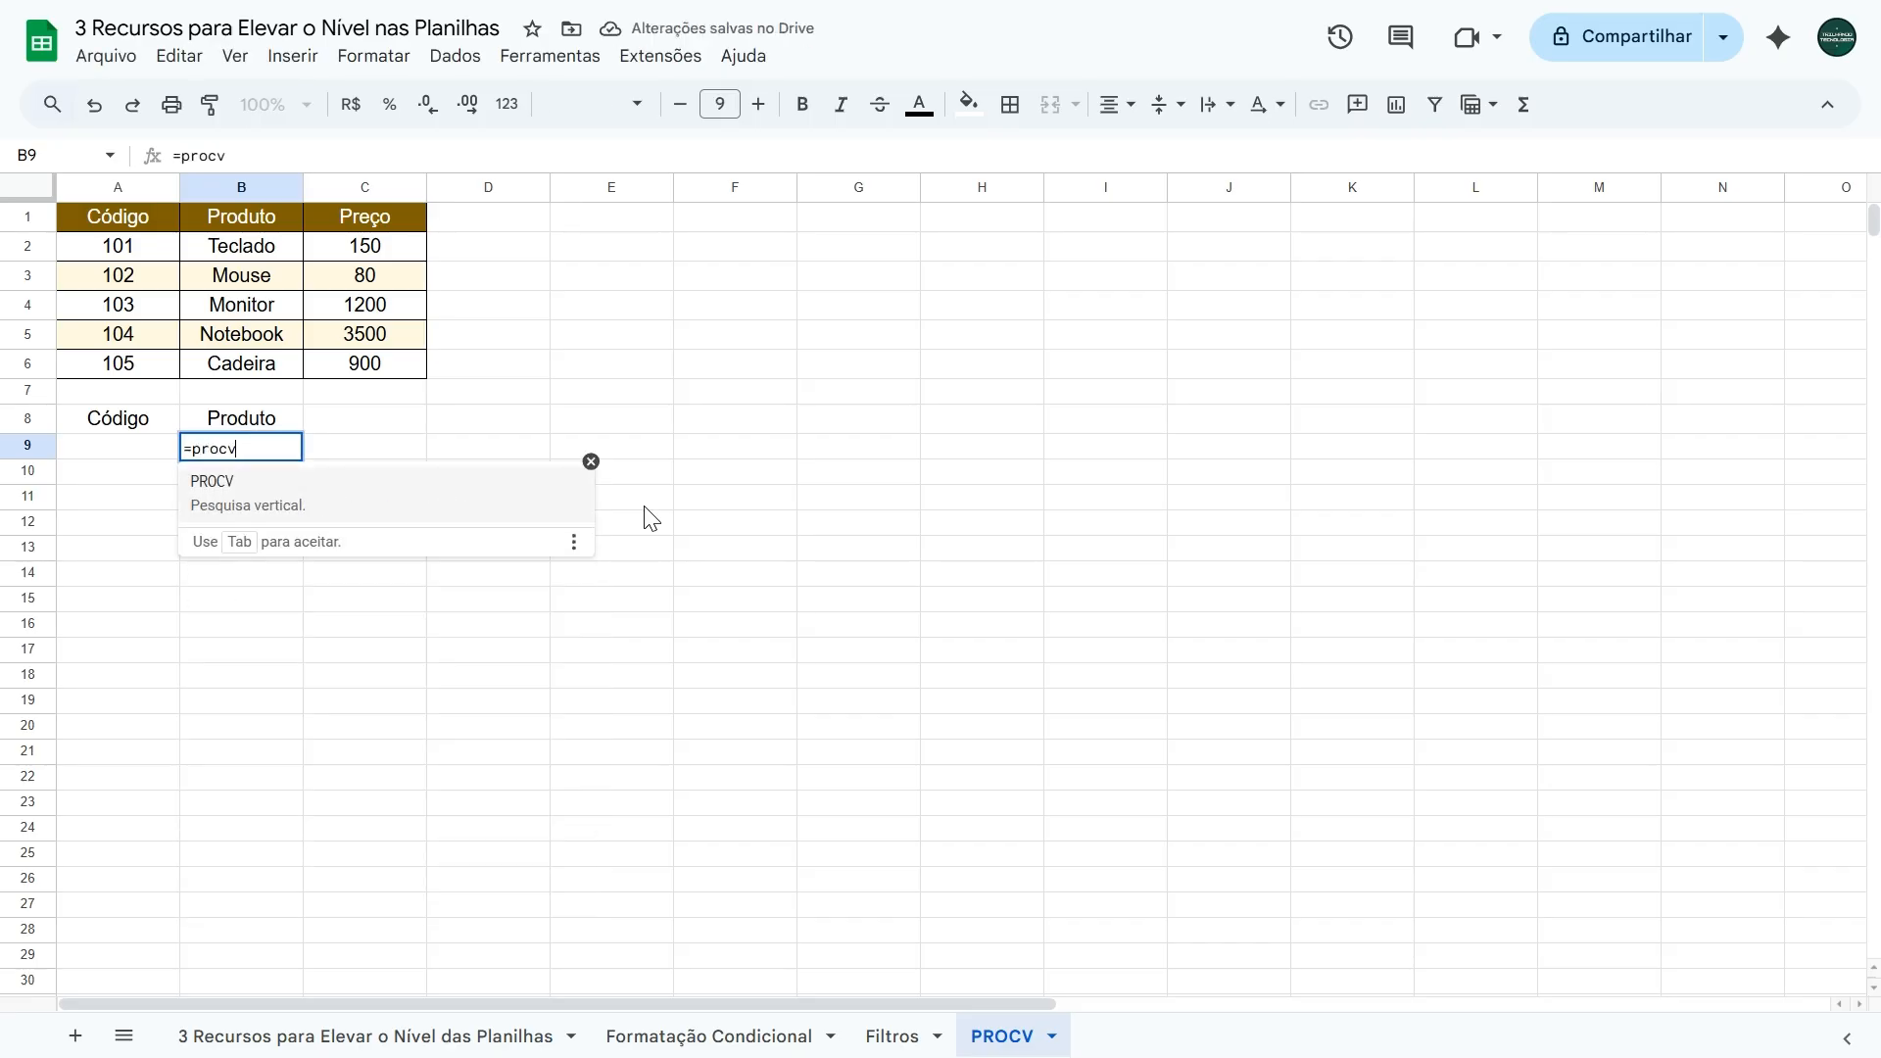
left_click(254, 509)
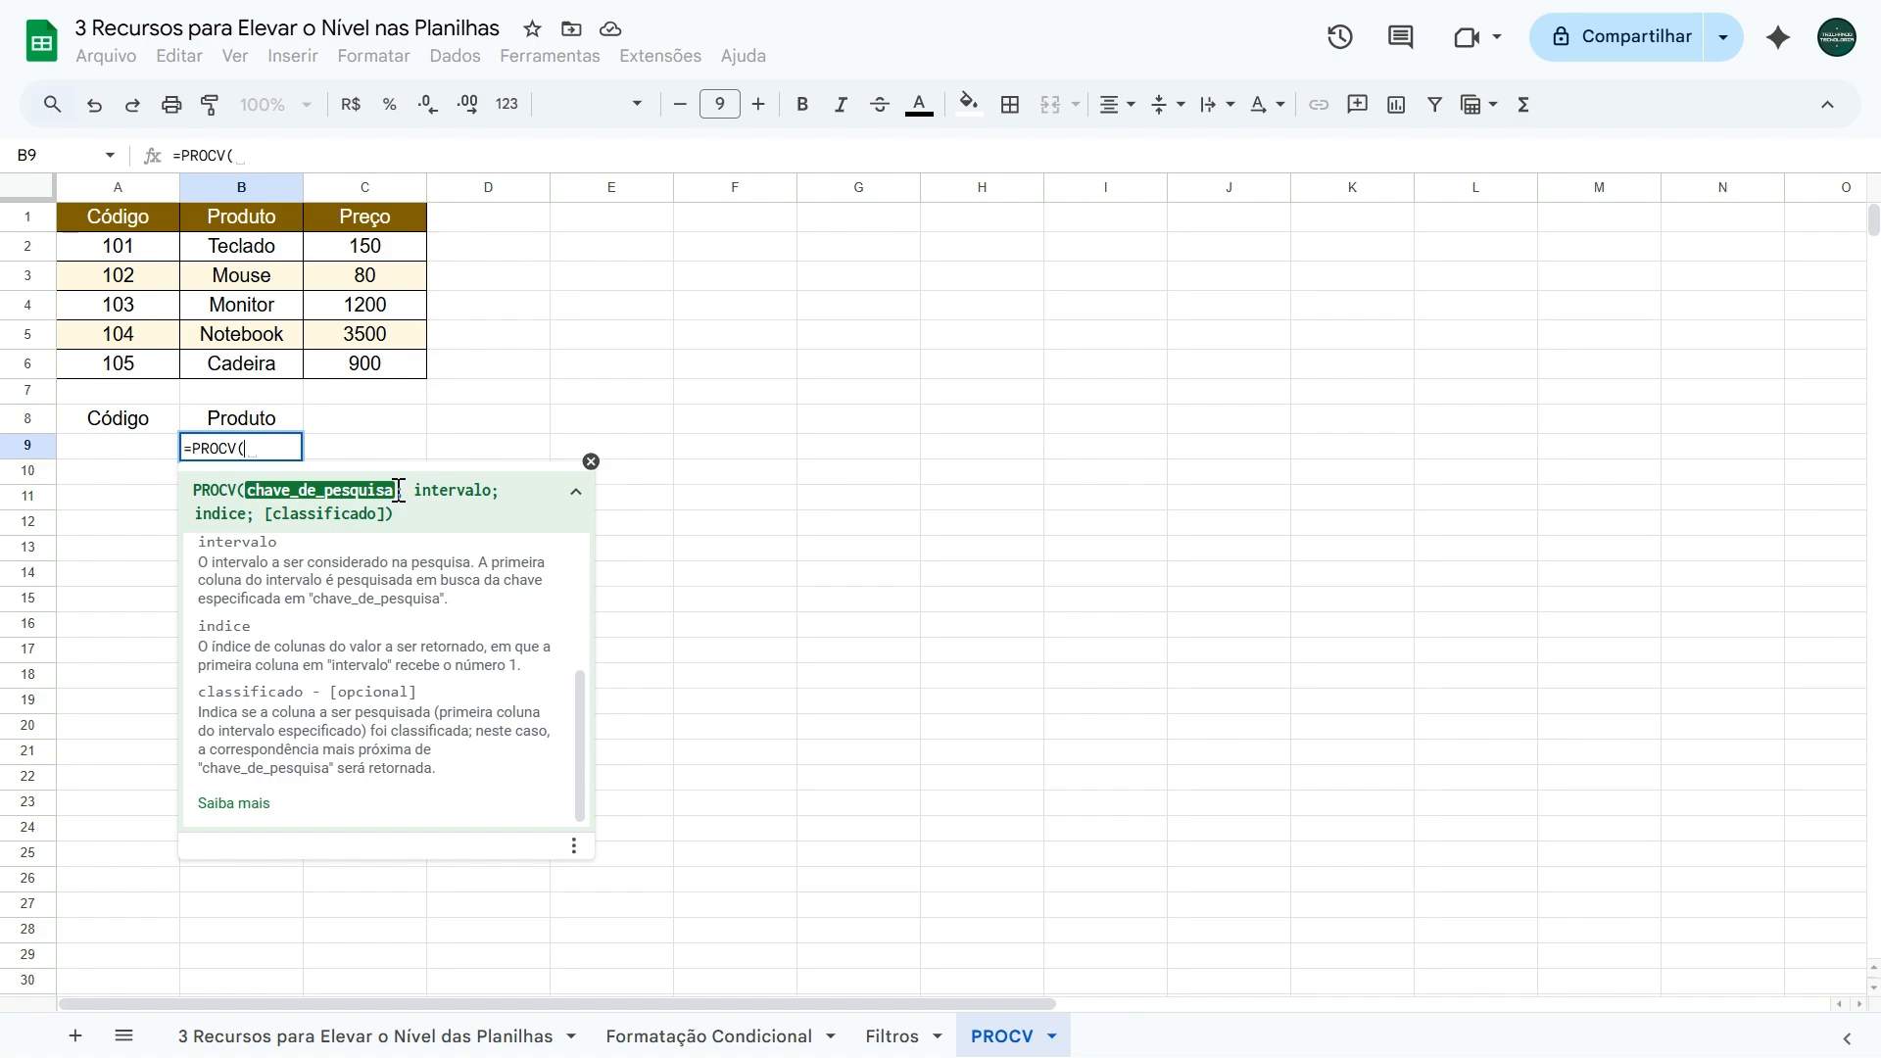
scroll(375, 624, "up", 5)
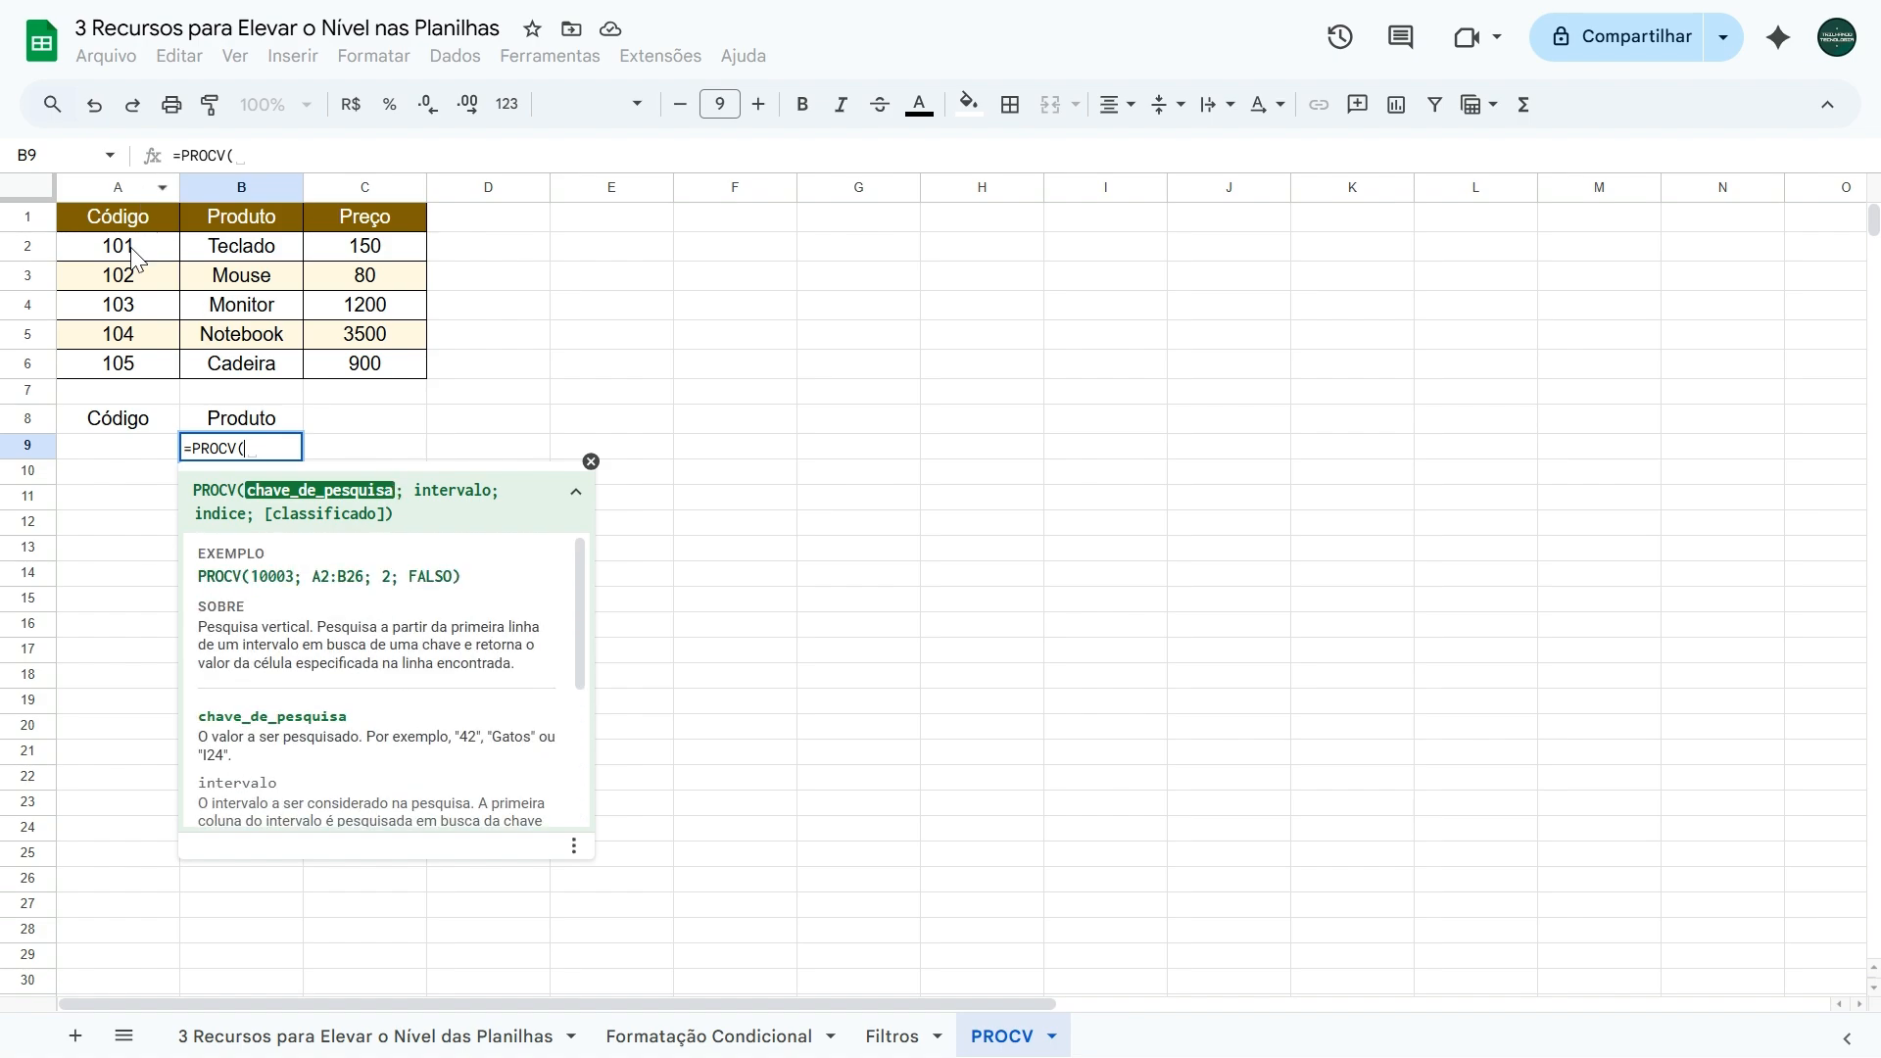
left_click(125, 456)
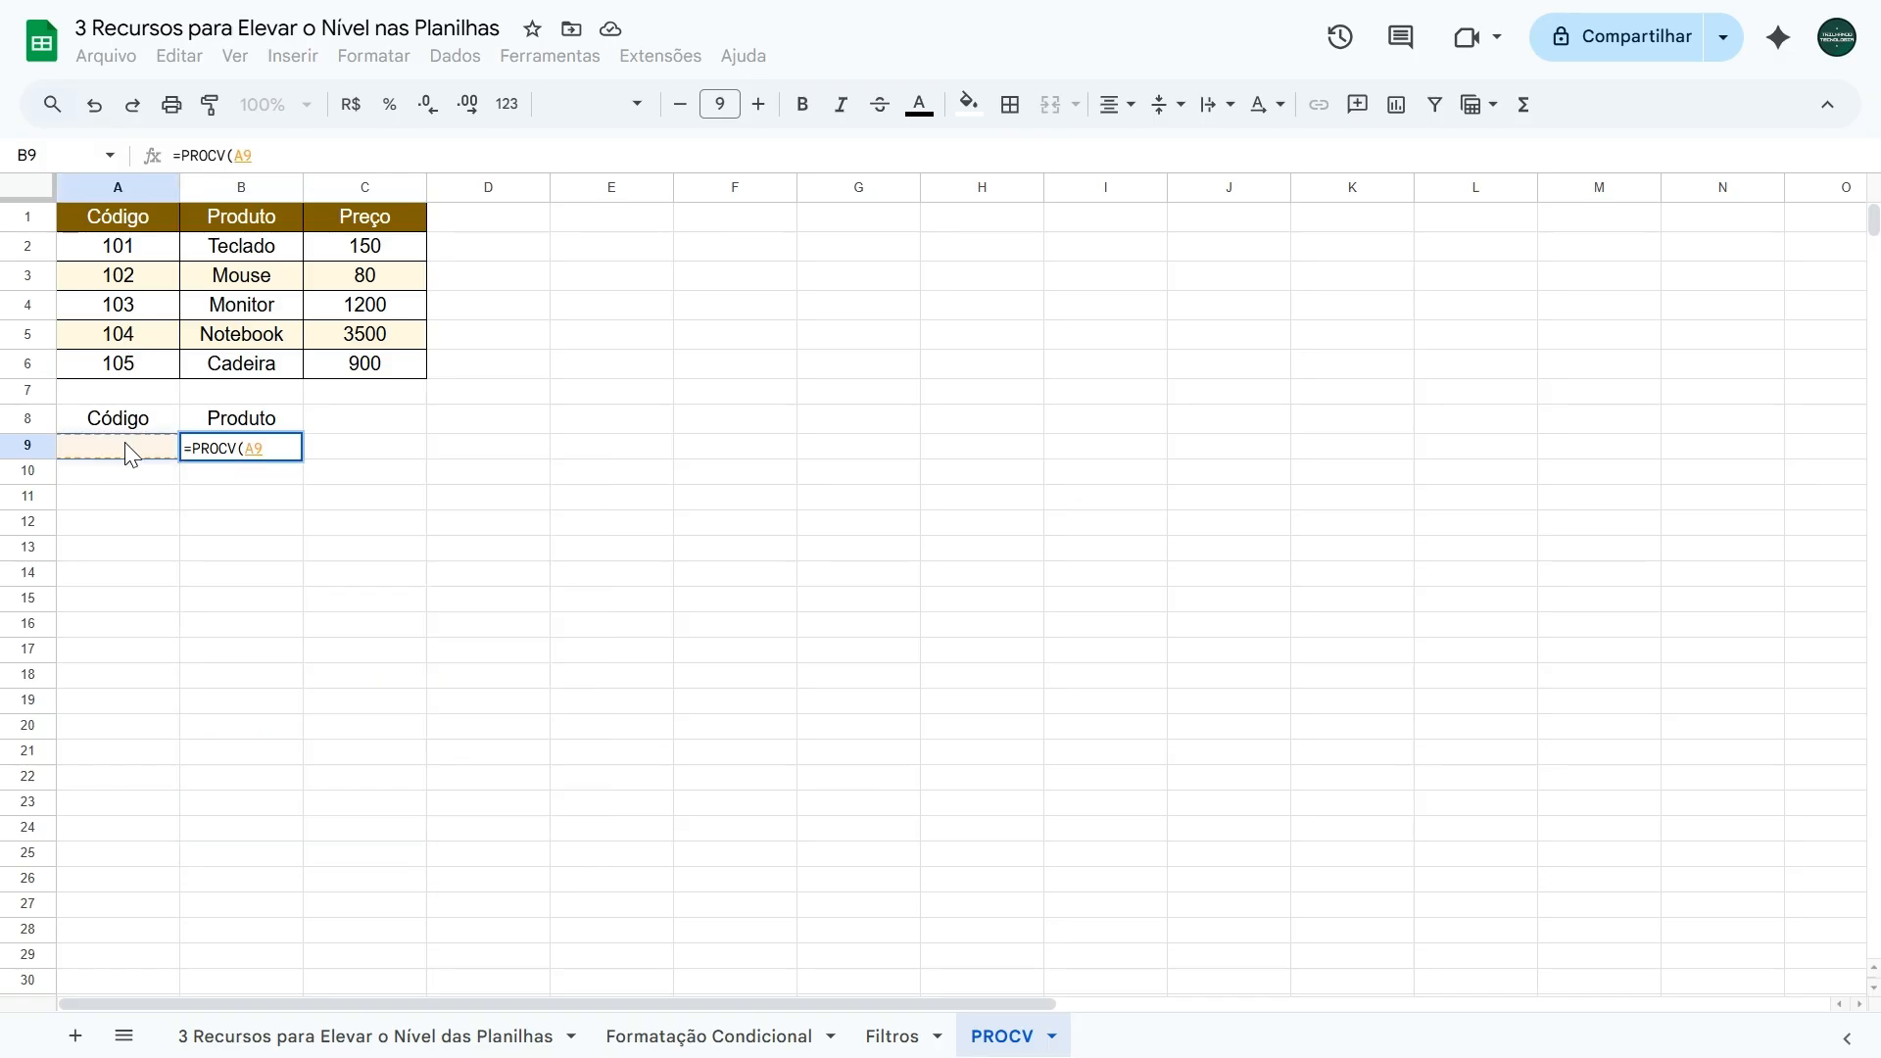
type(";")
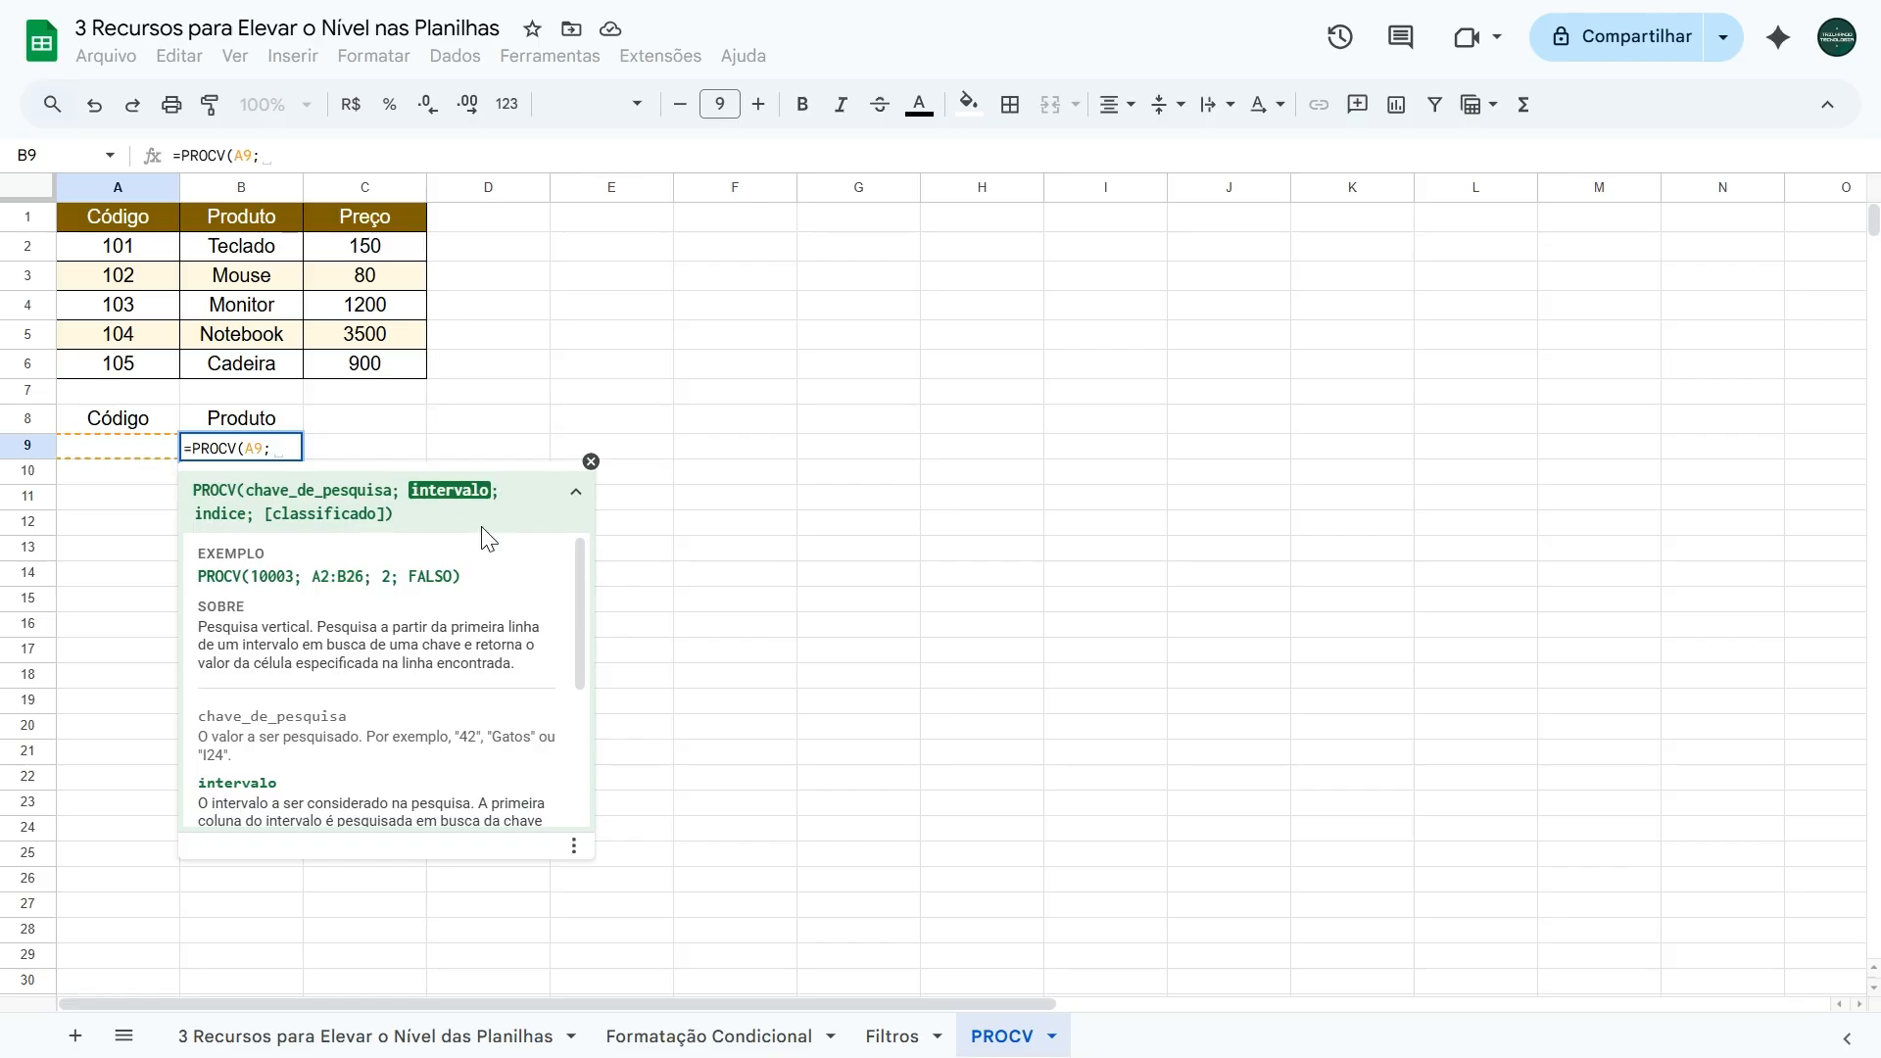
Add the range A2:C6 and column index 2 to the PROCV formula.
left_click_drag(125, 251, 369, 380)
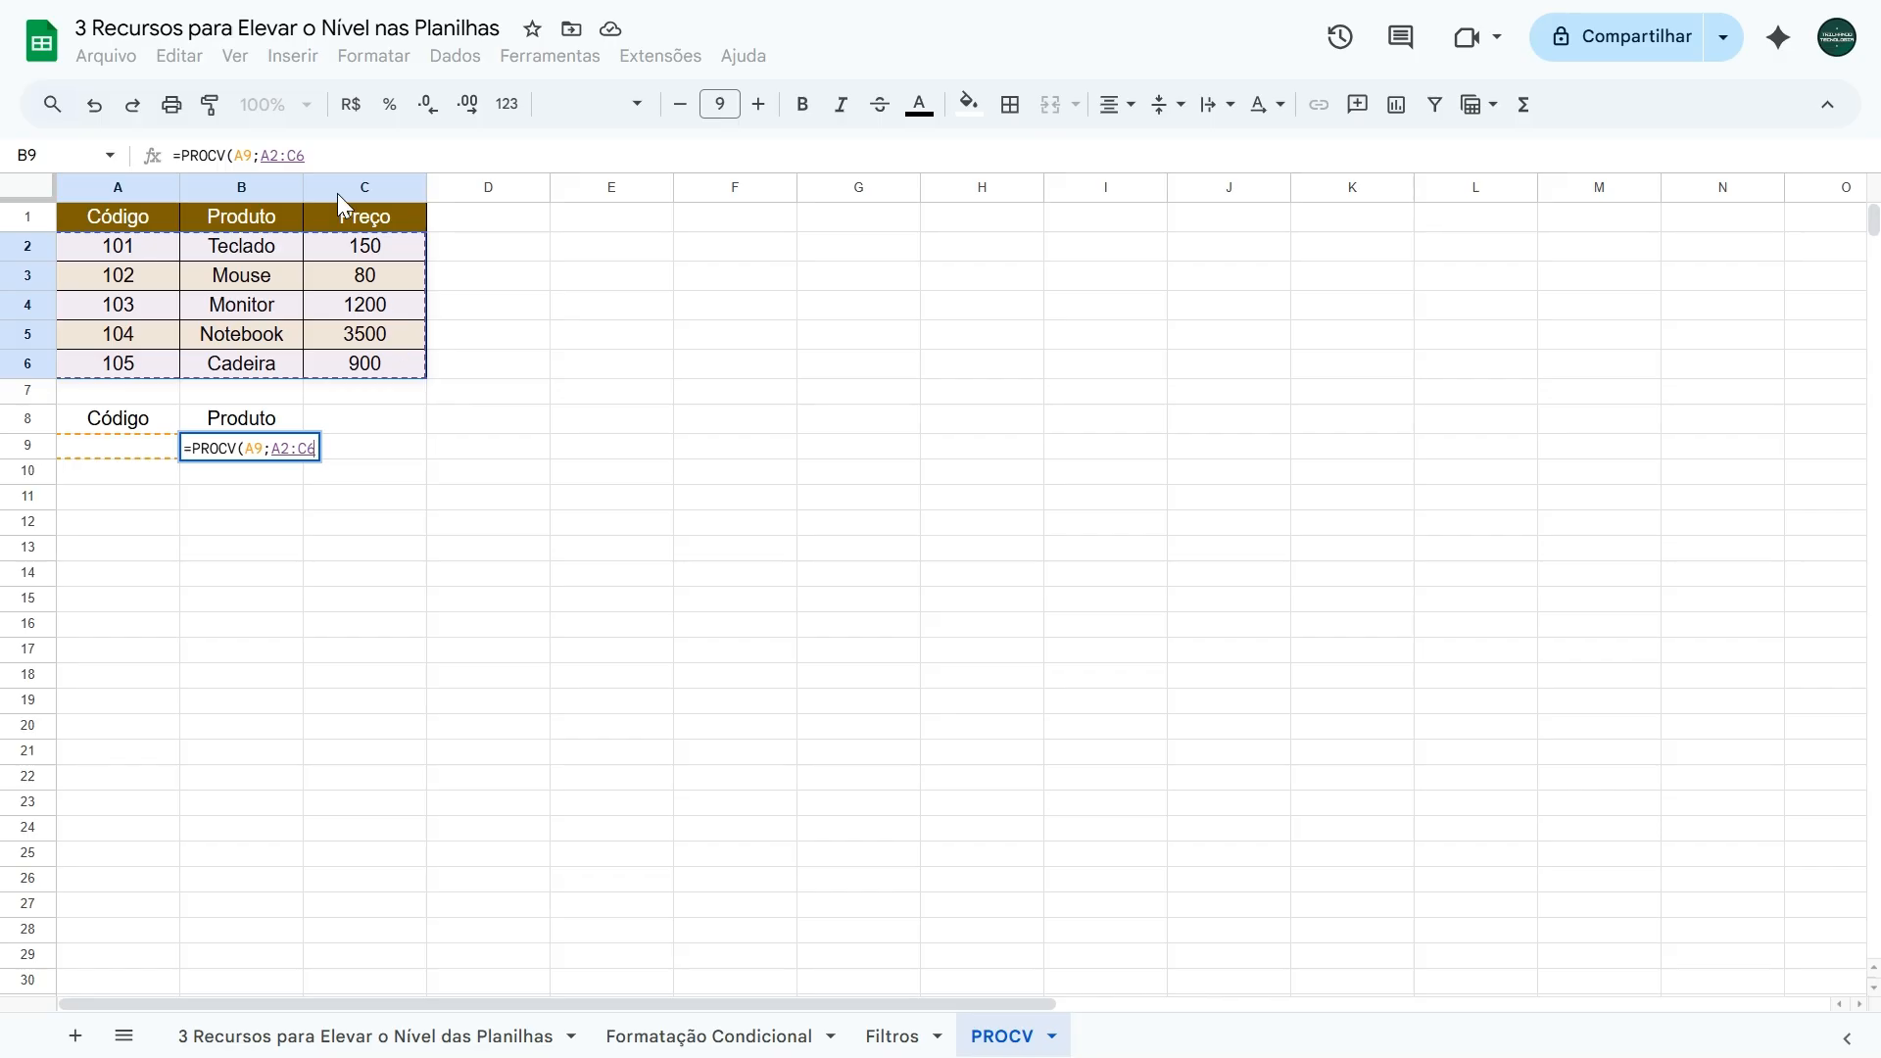
left_click(323, 149)
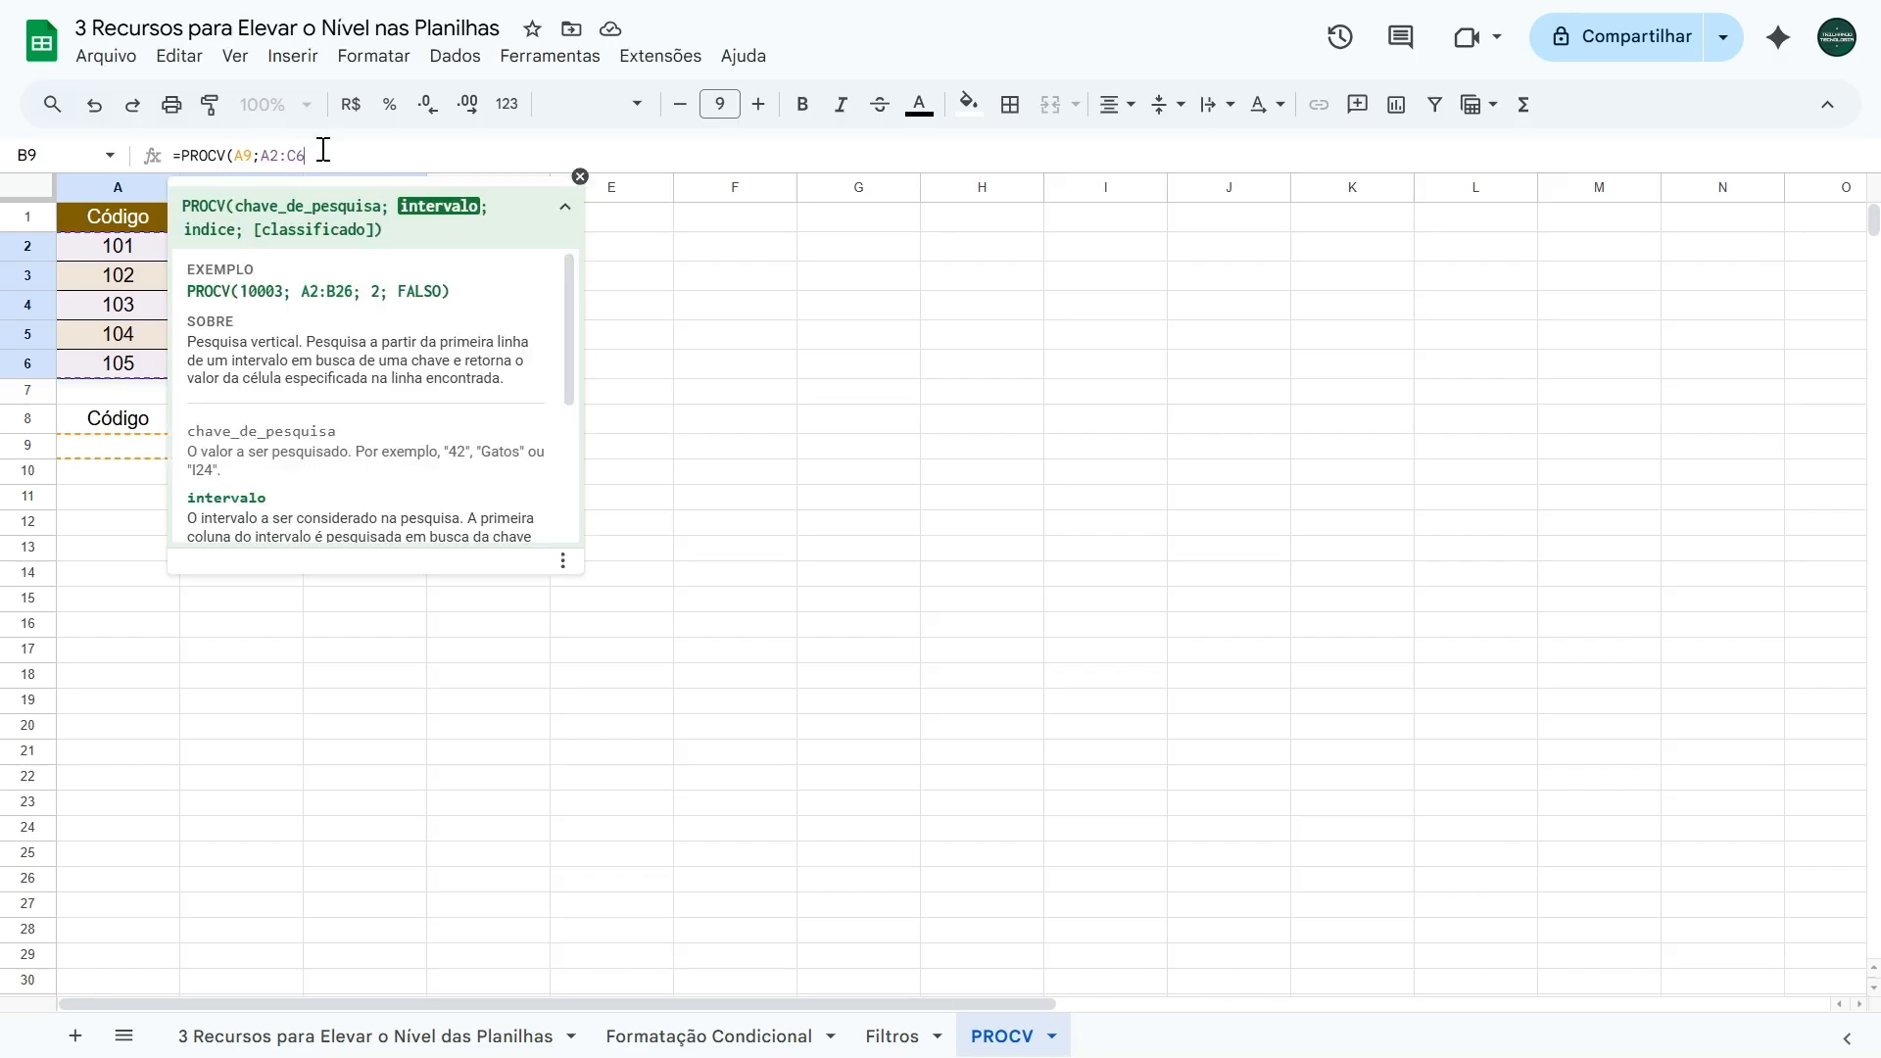
type(";")
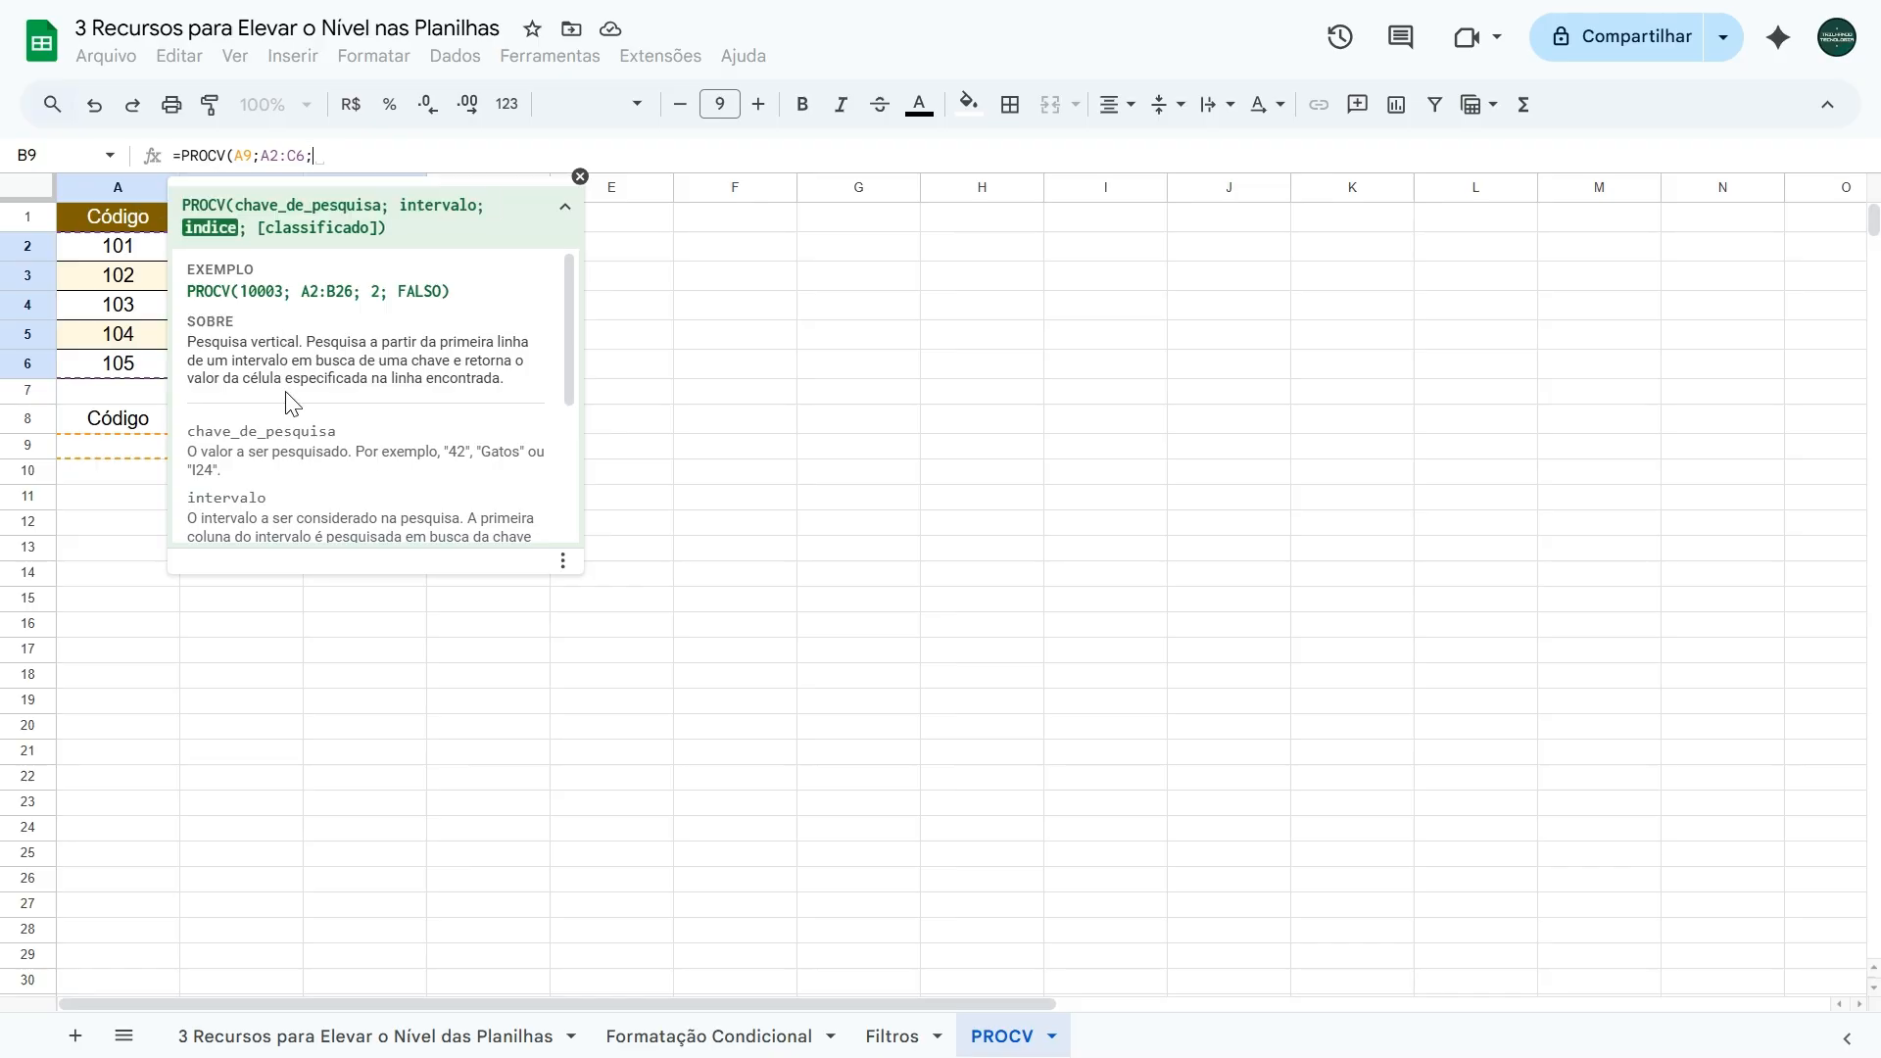
scroll(290, 401, "down", 3)
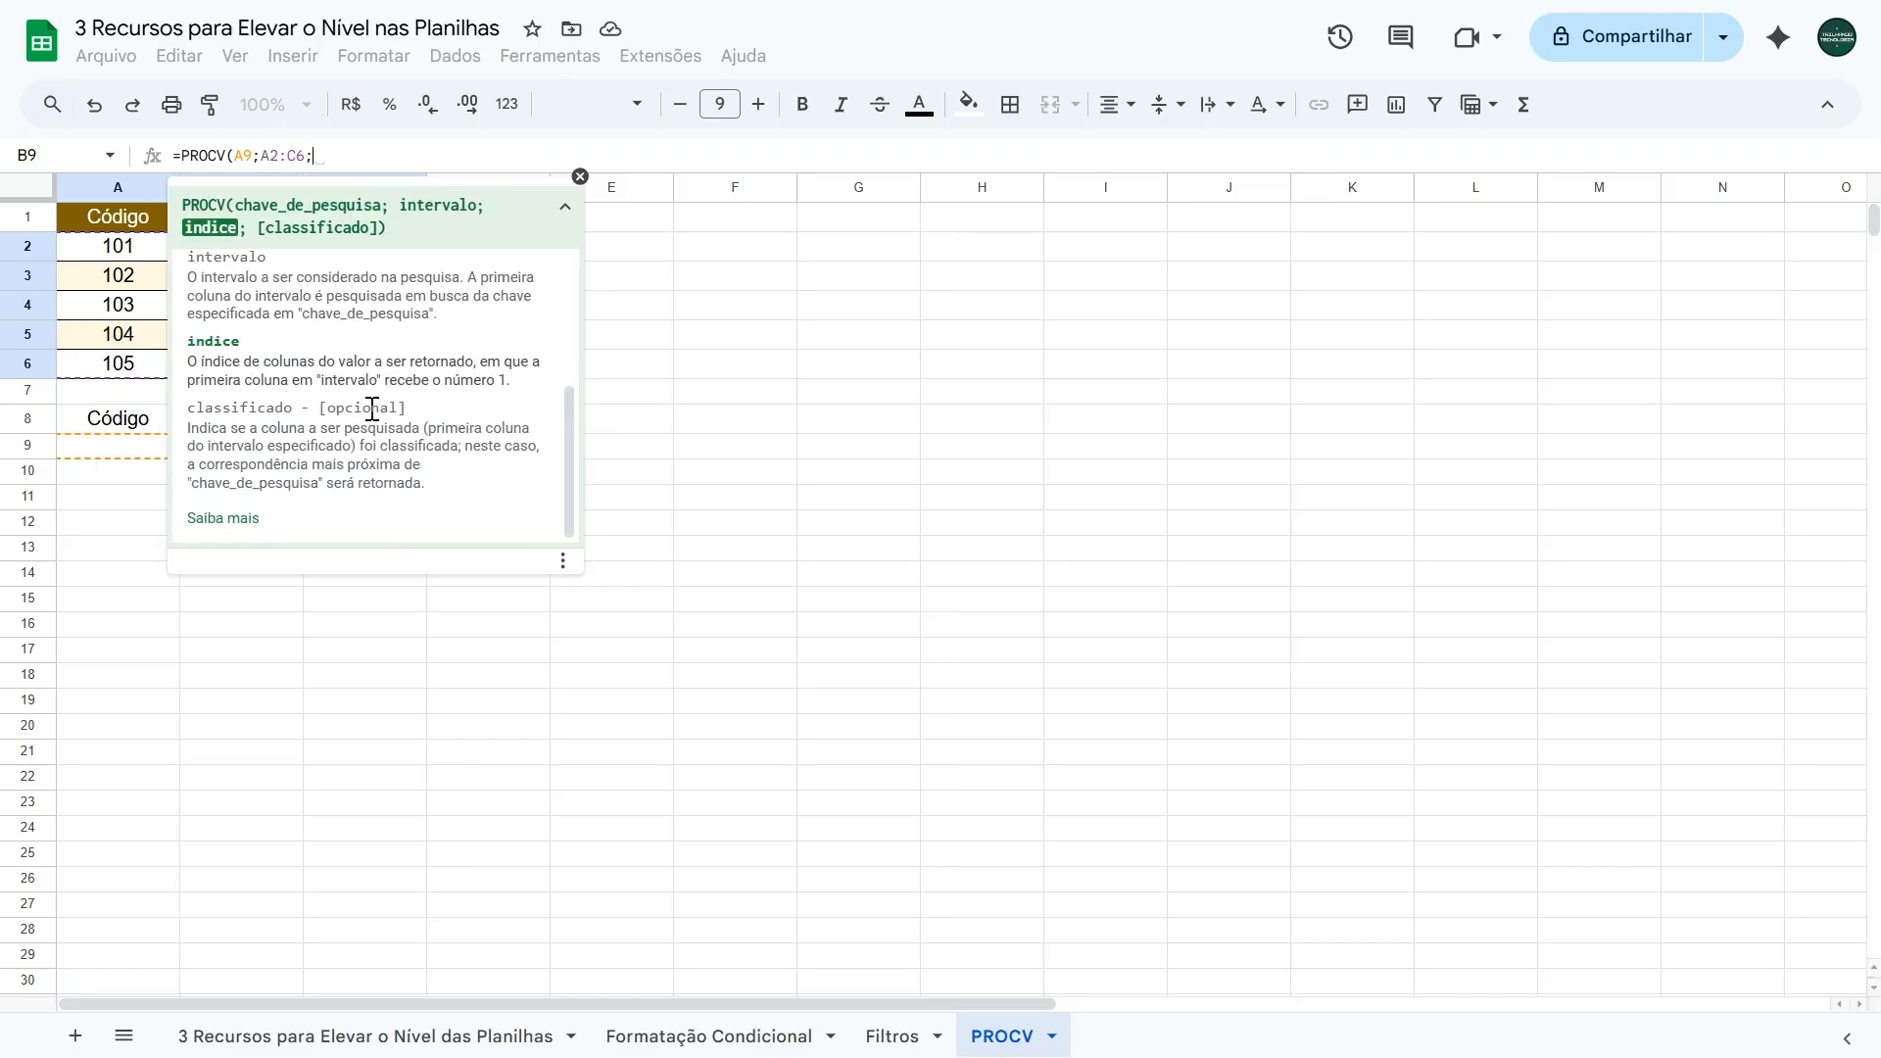
left_click(580, 177)
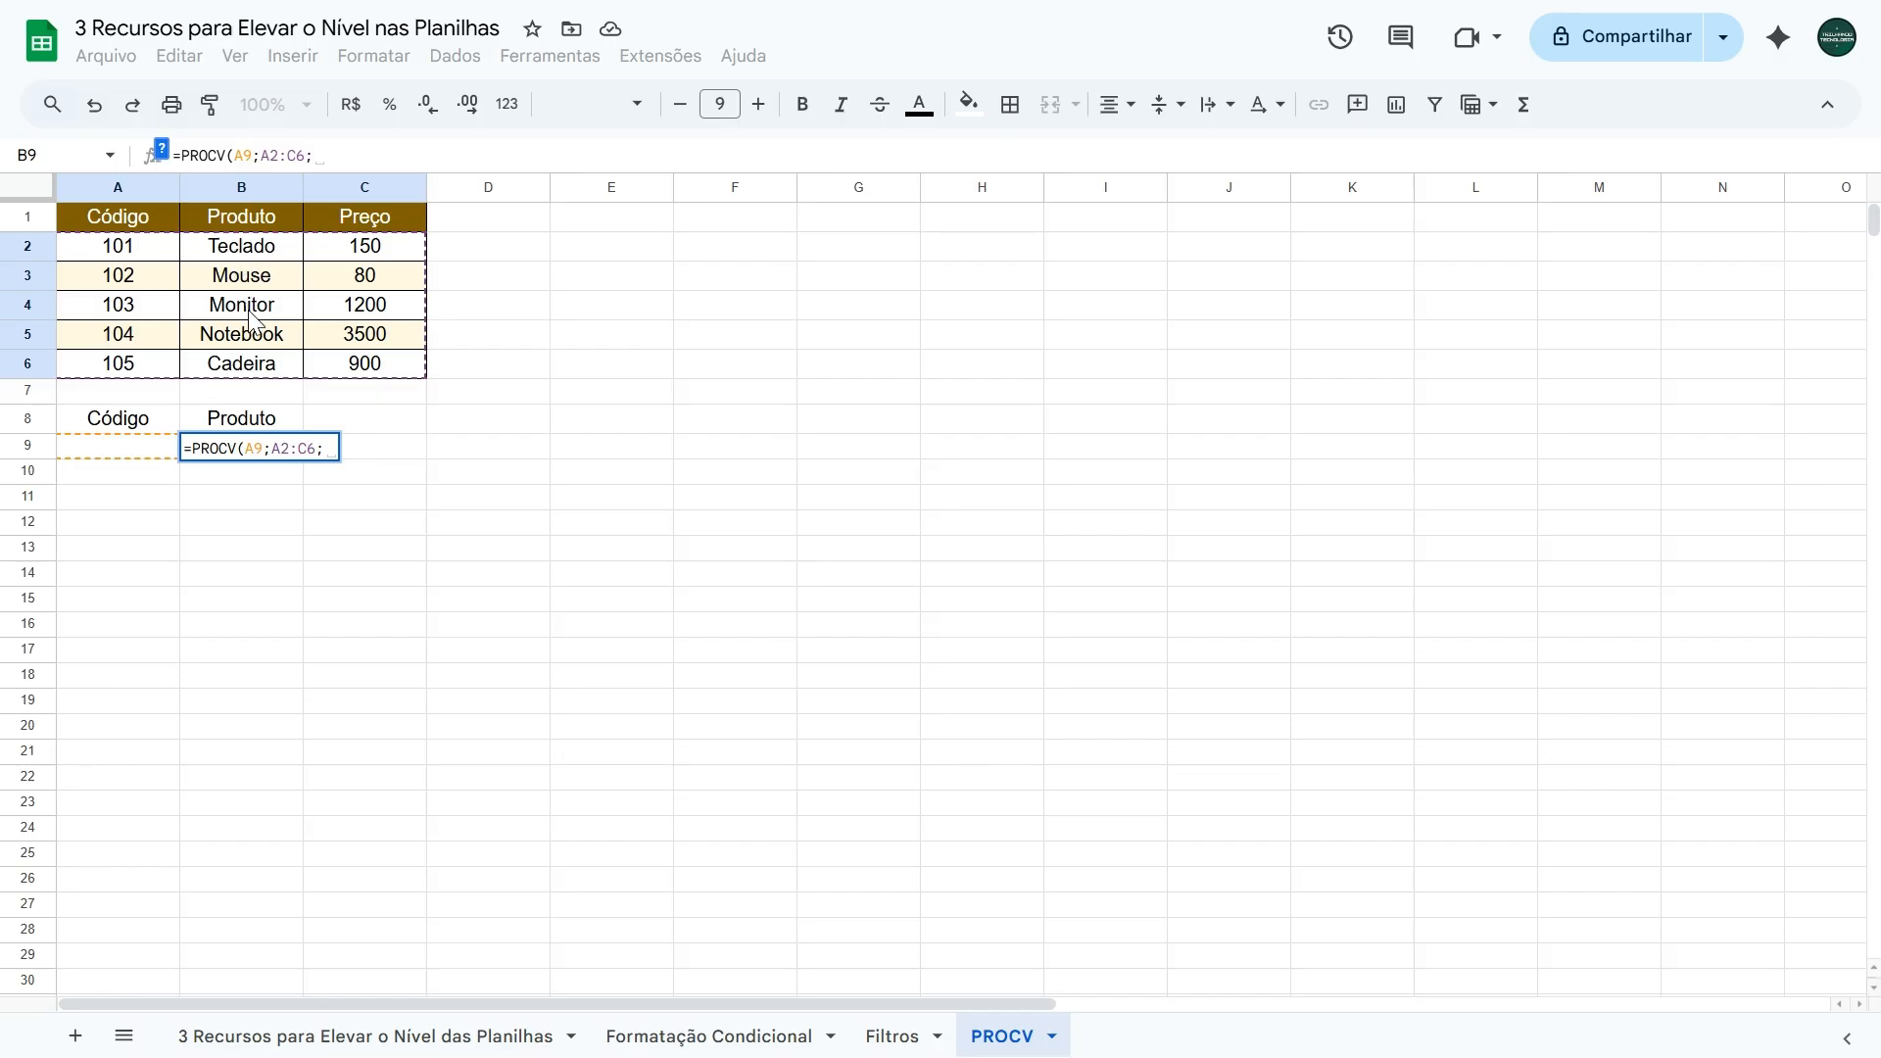
type("2")
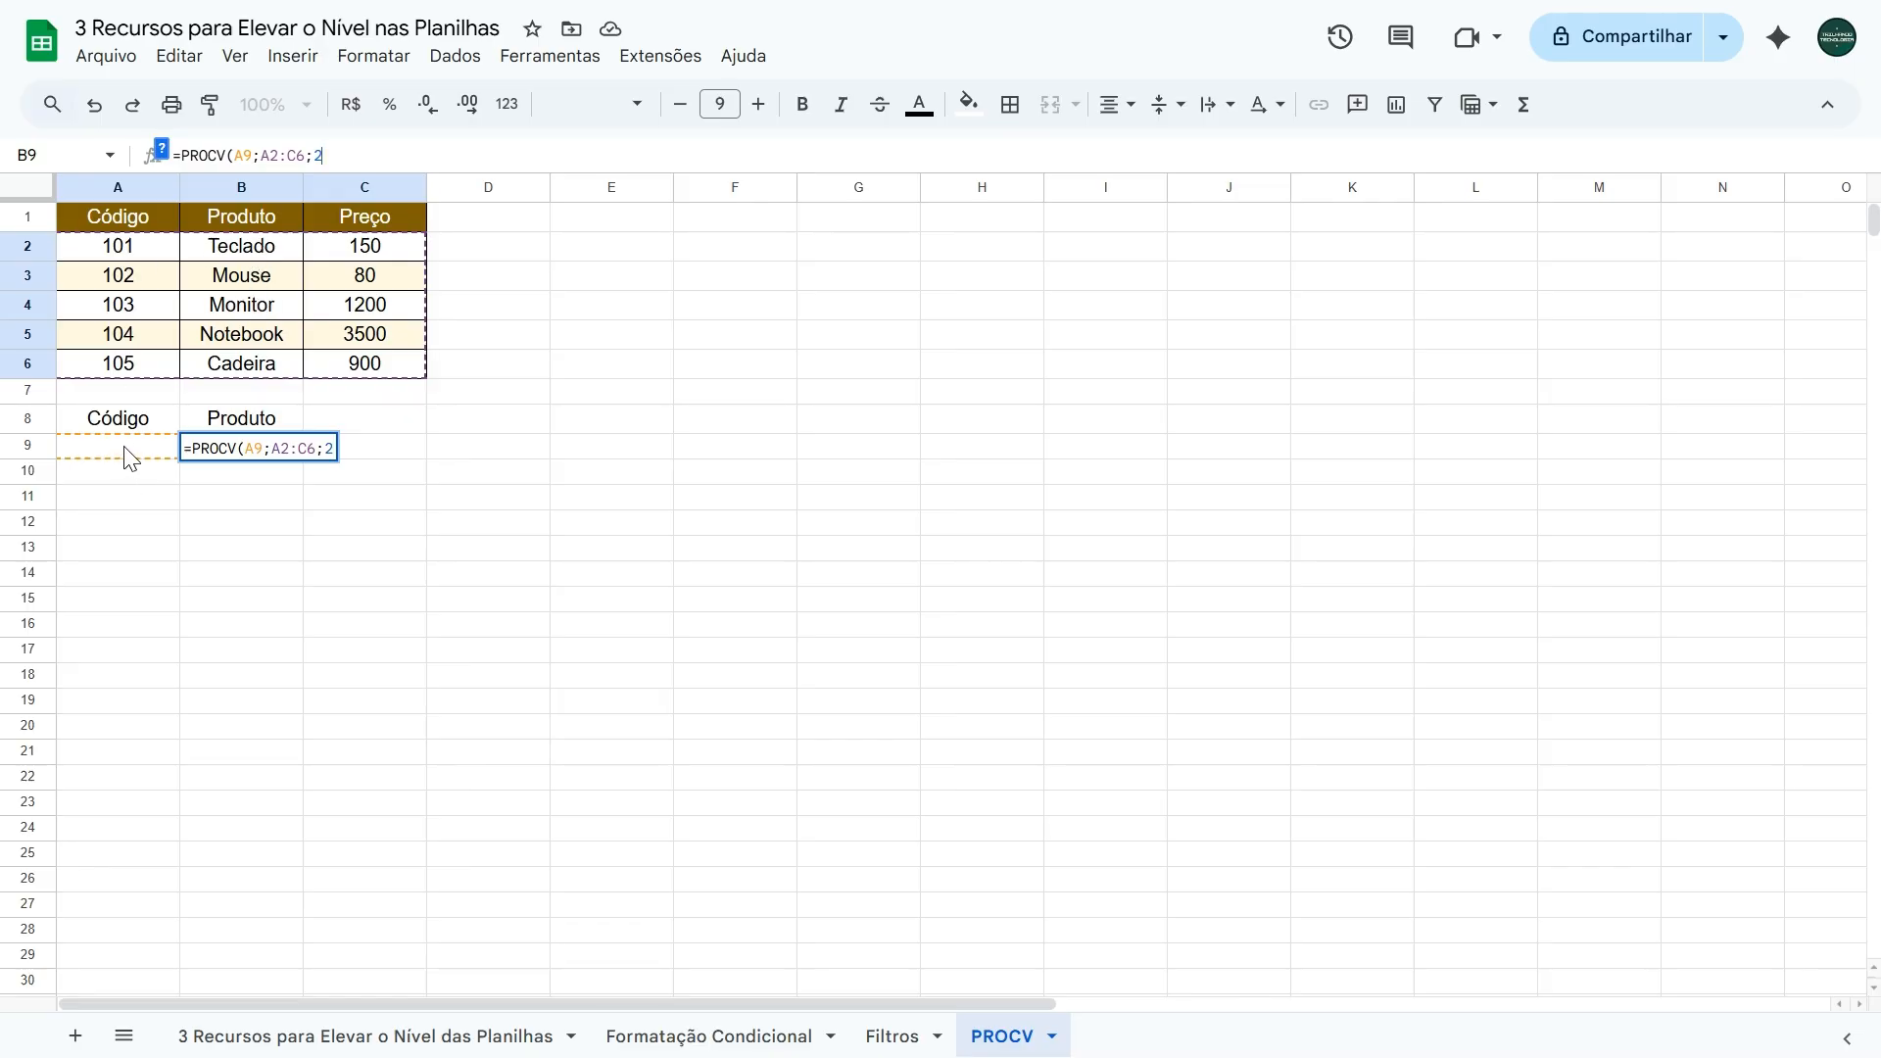
type(";")
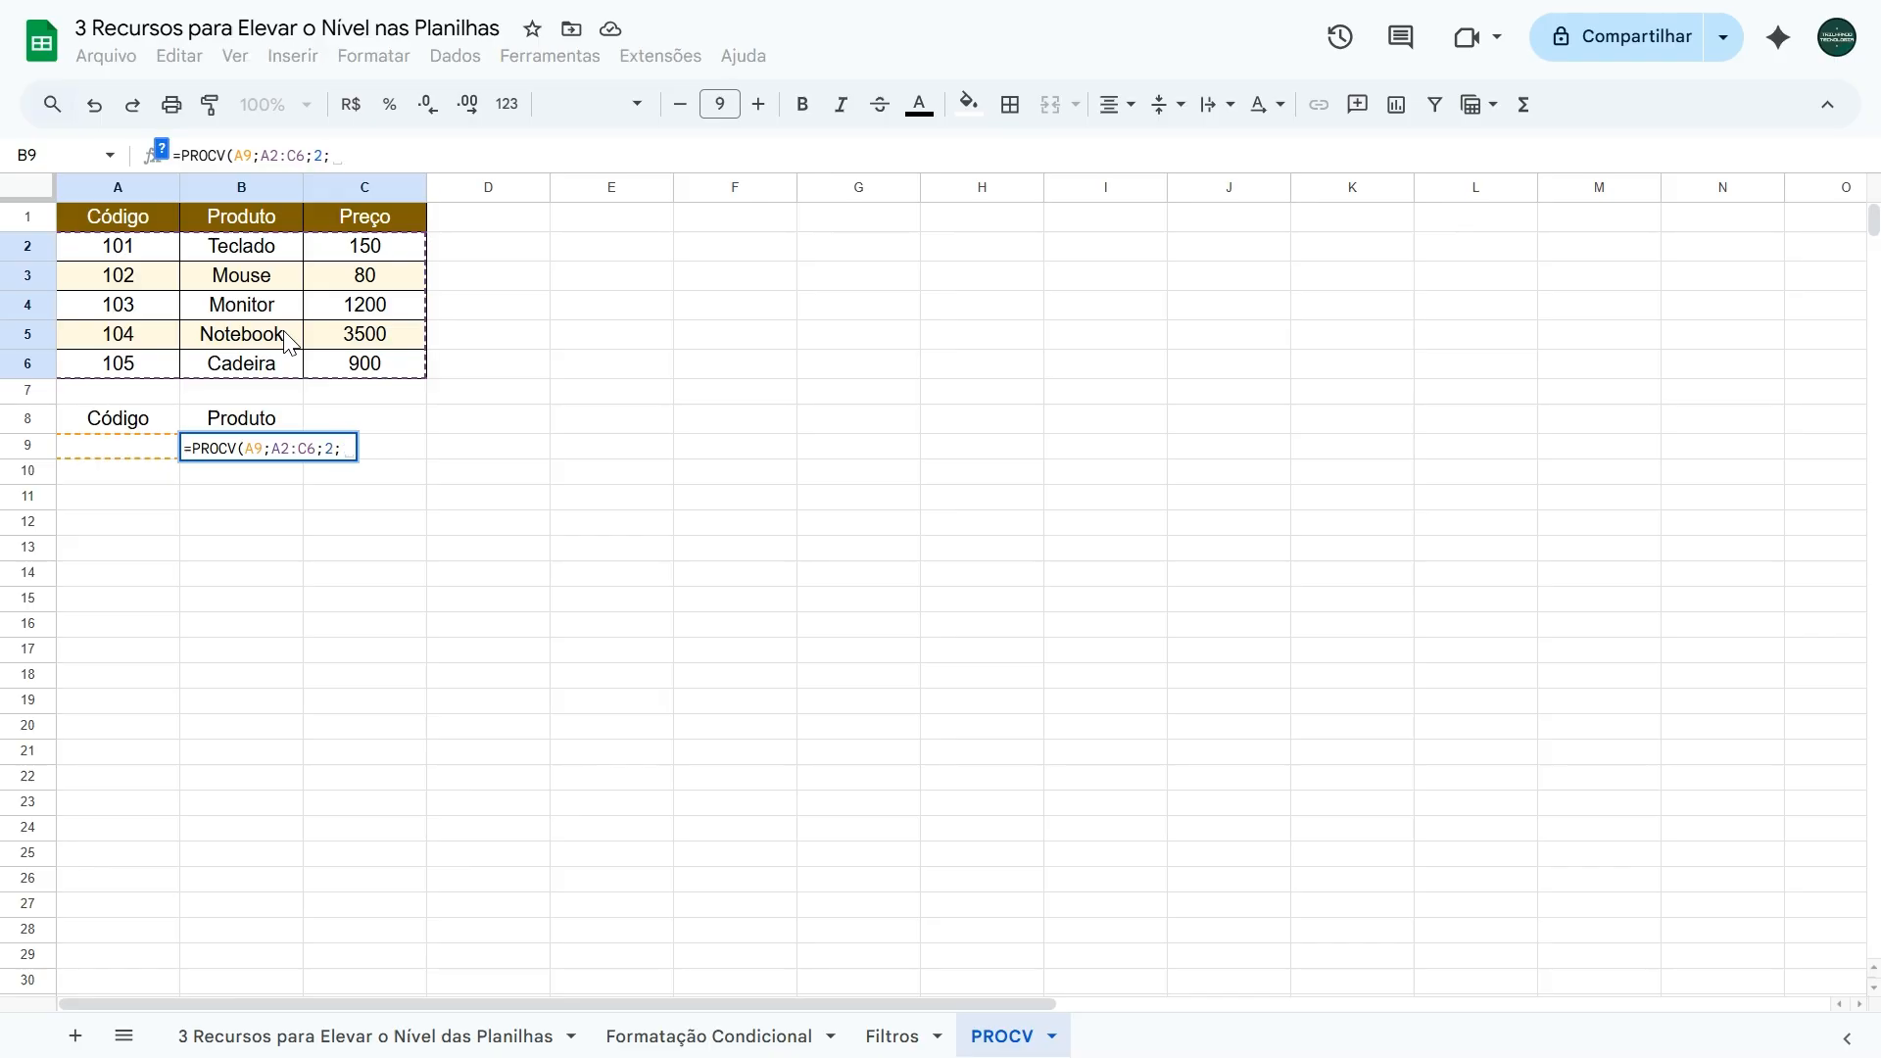
Review the help on the classificado argument, complete the formula as =PROCV(A9;A2:C6;2;FALSO), and select the code cell A9.
left_click(156, 149)
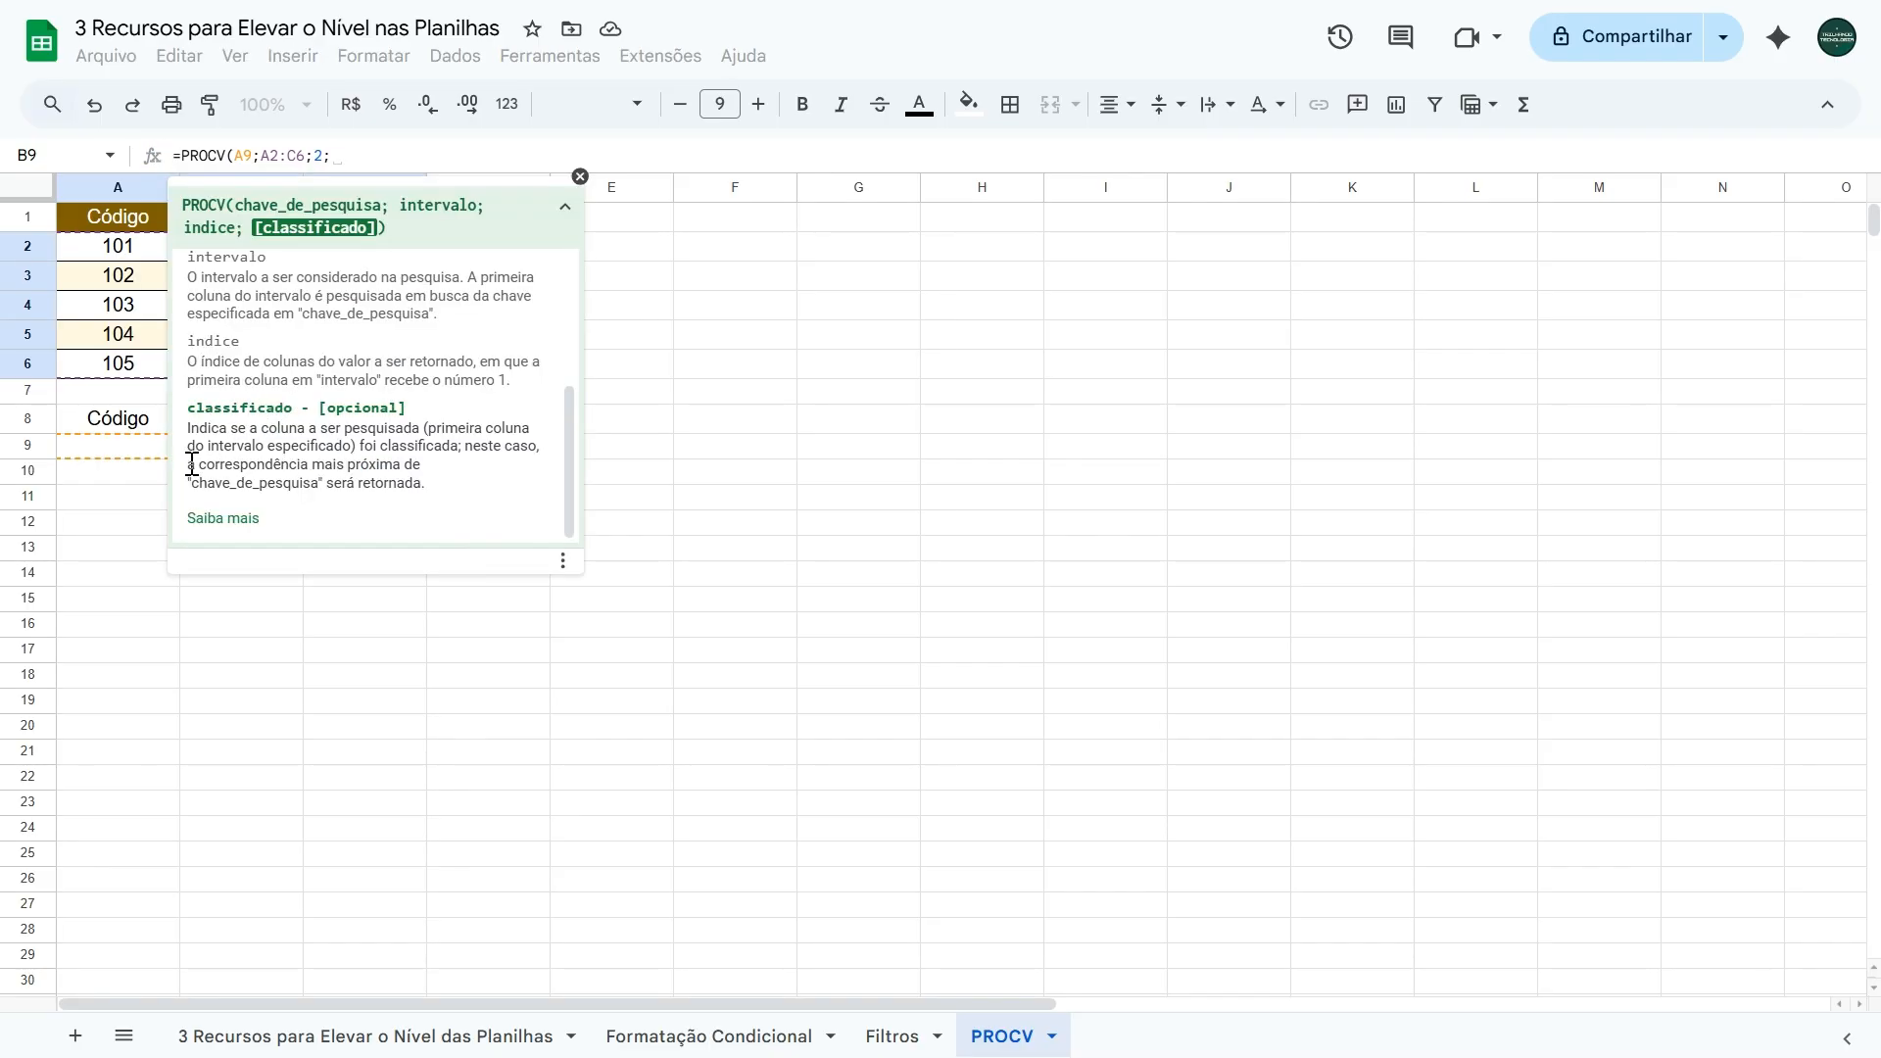
left_click_drag(188, 464, 434, 490)
left_click(438, 493)
left_click(345, 155)
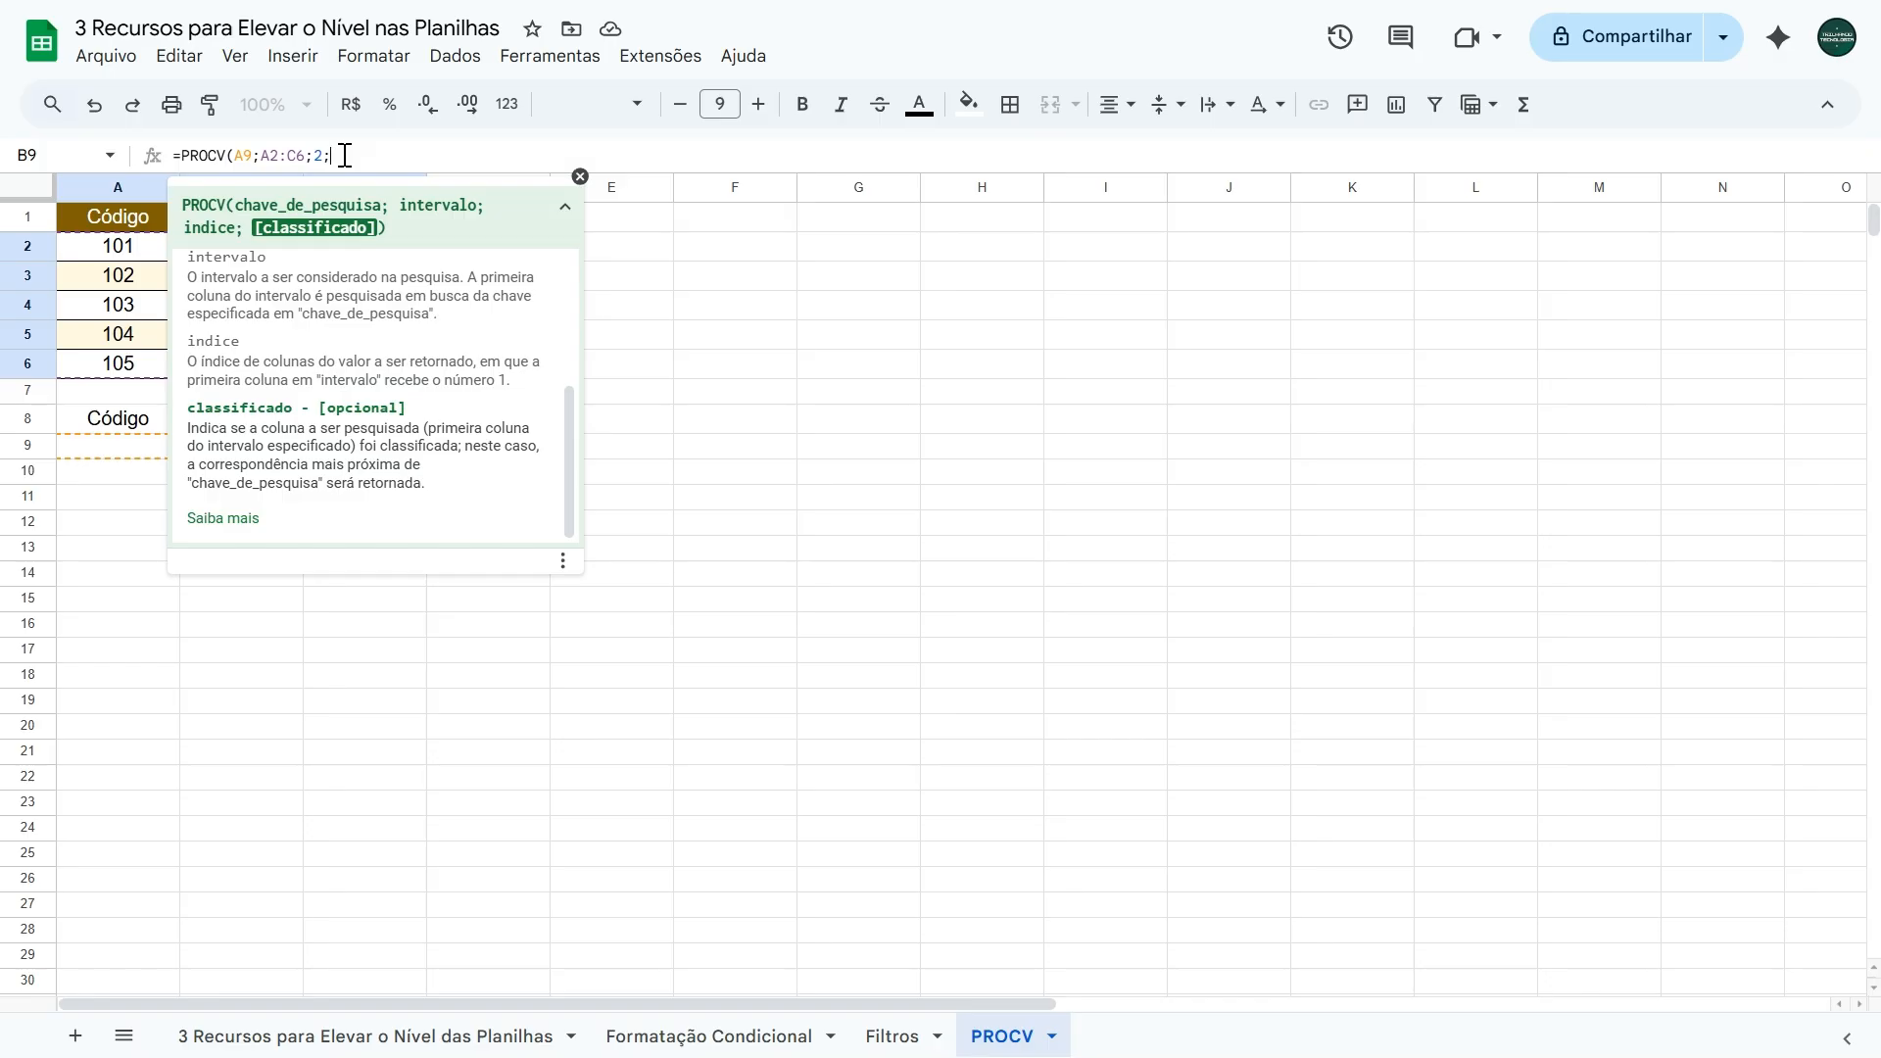
type("FALSO)")
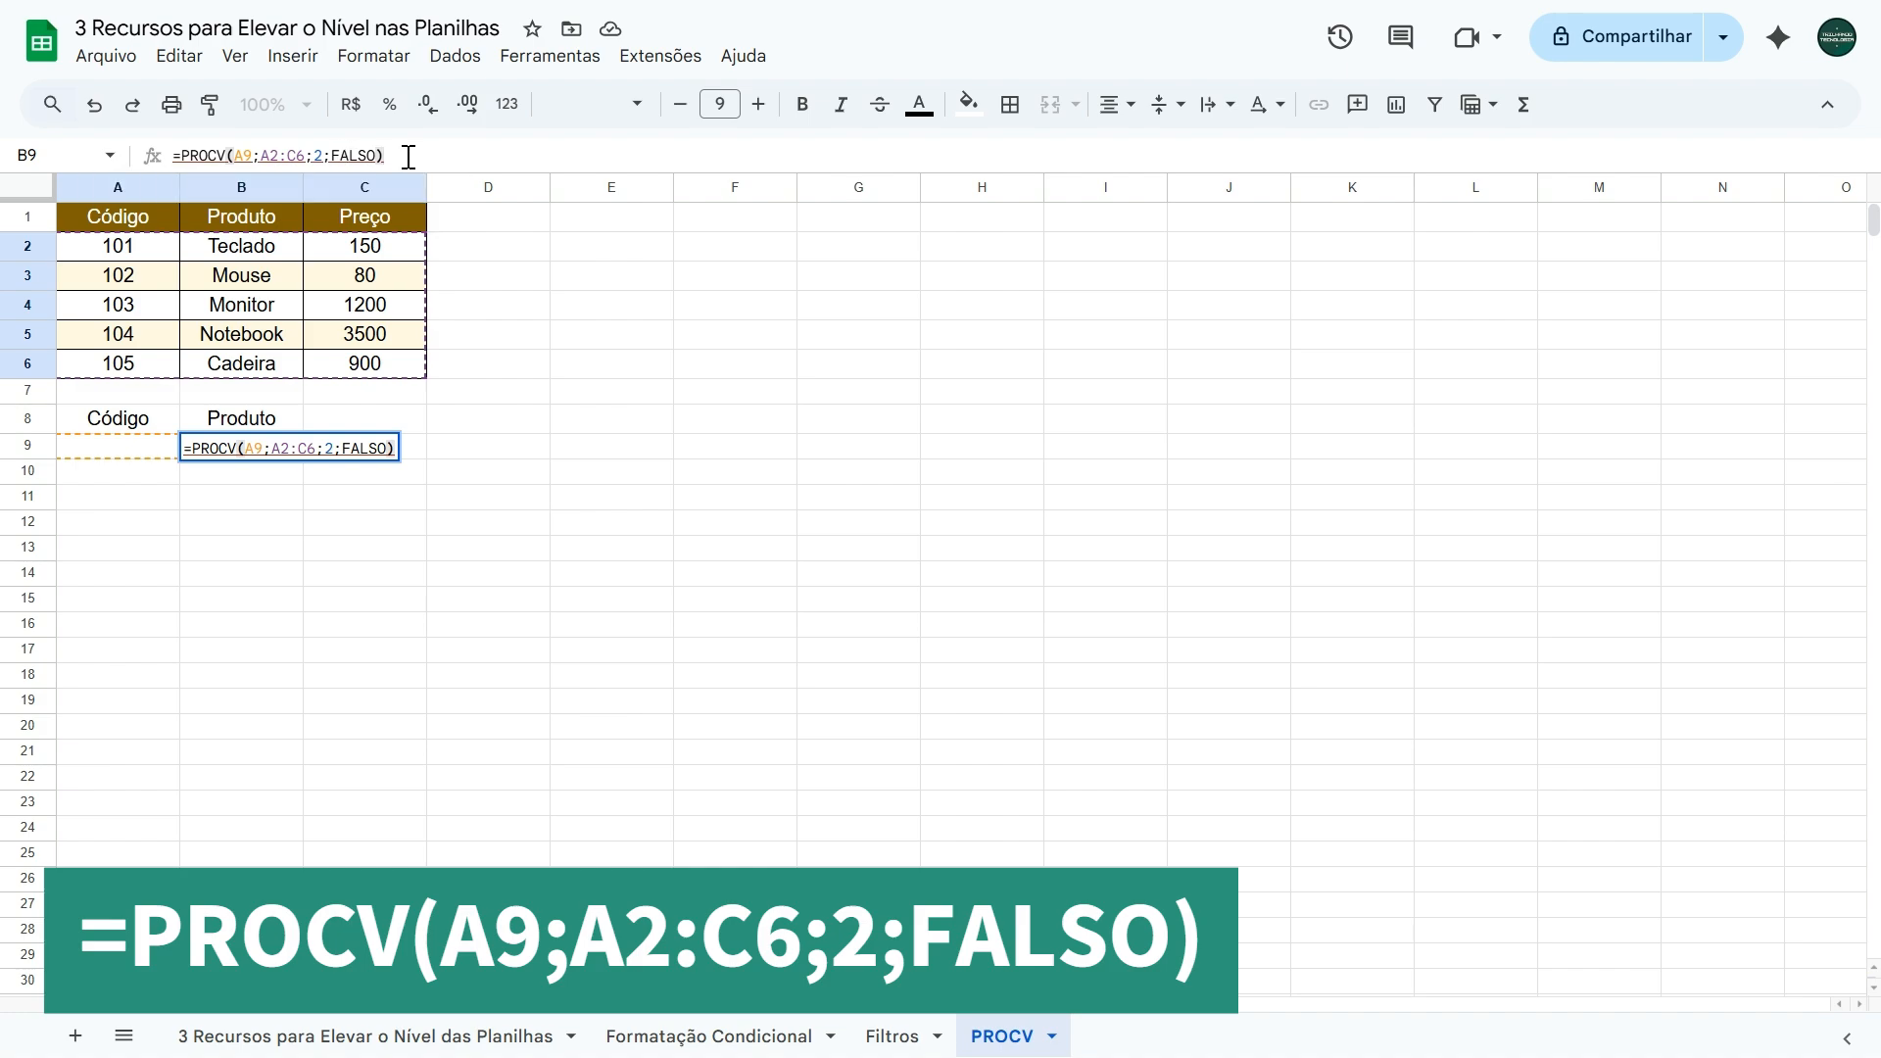
key("Return")
left_click(108, 453)
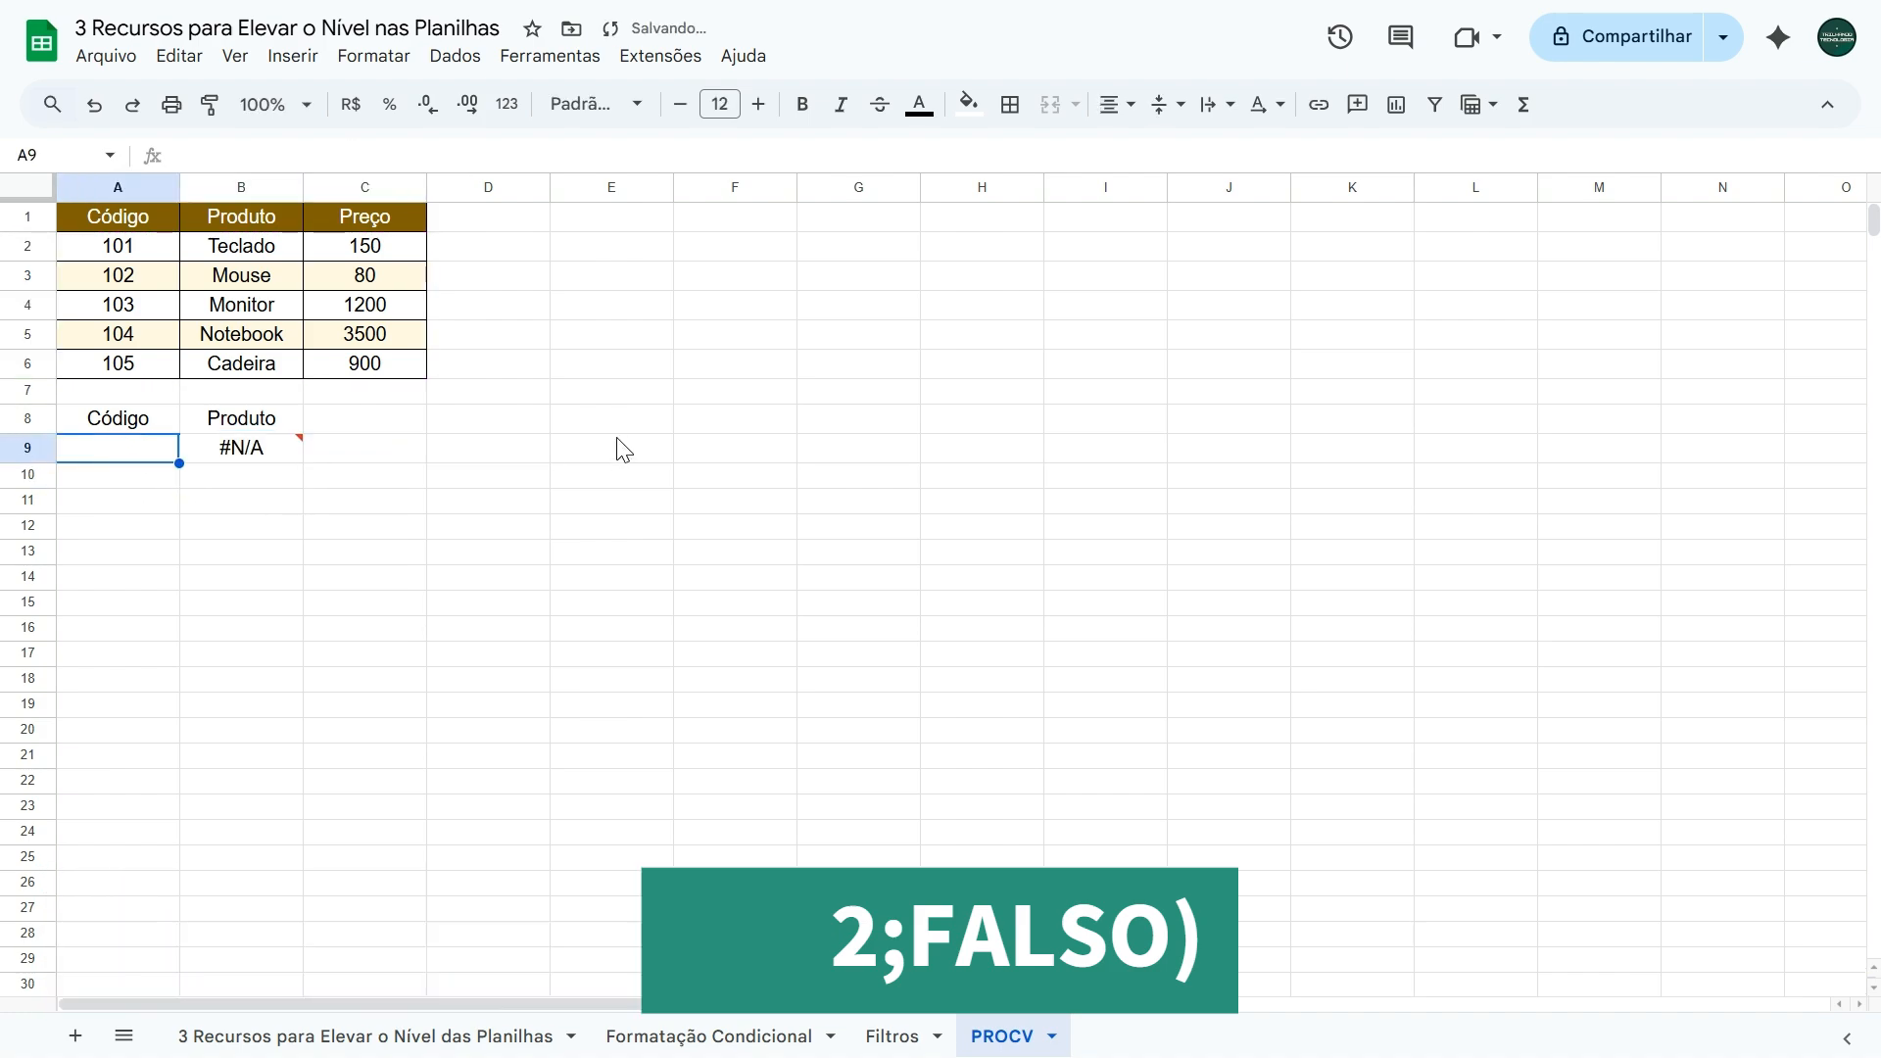
Test the product lookup by entering code 101 and then code 102 in cell A9.
type("101")
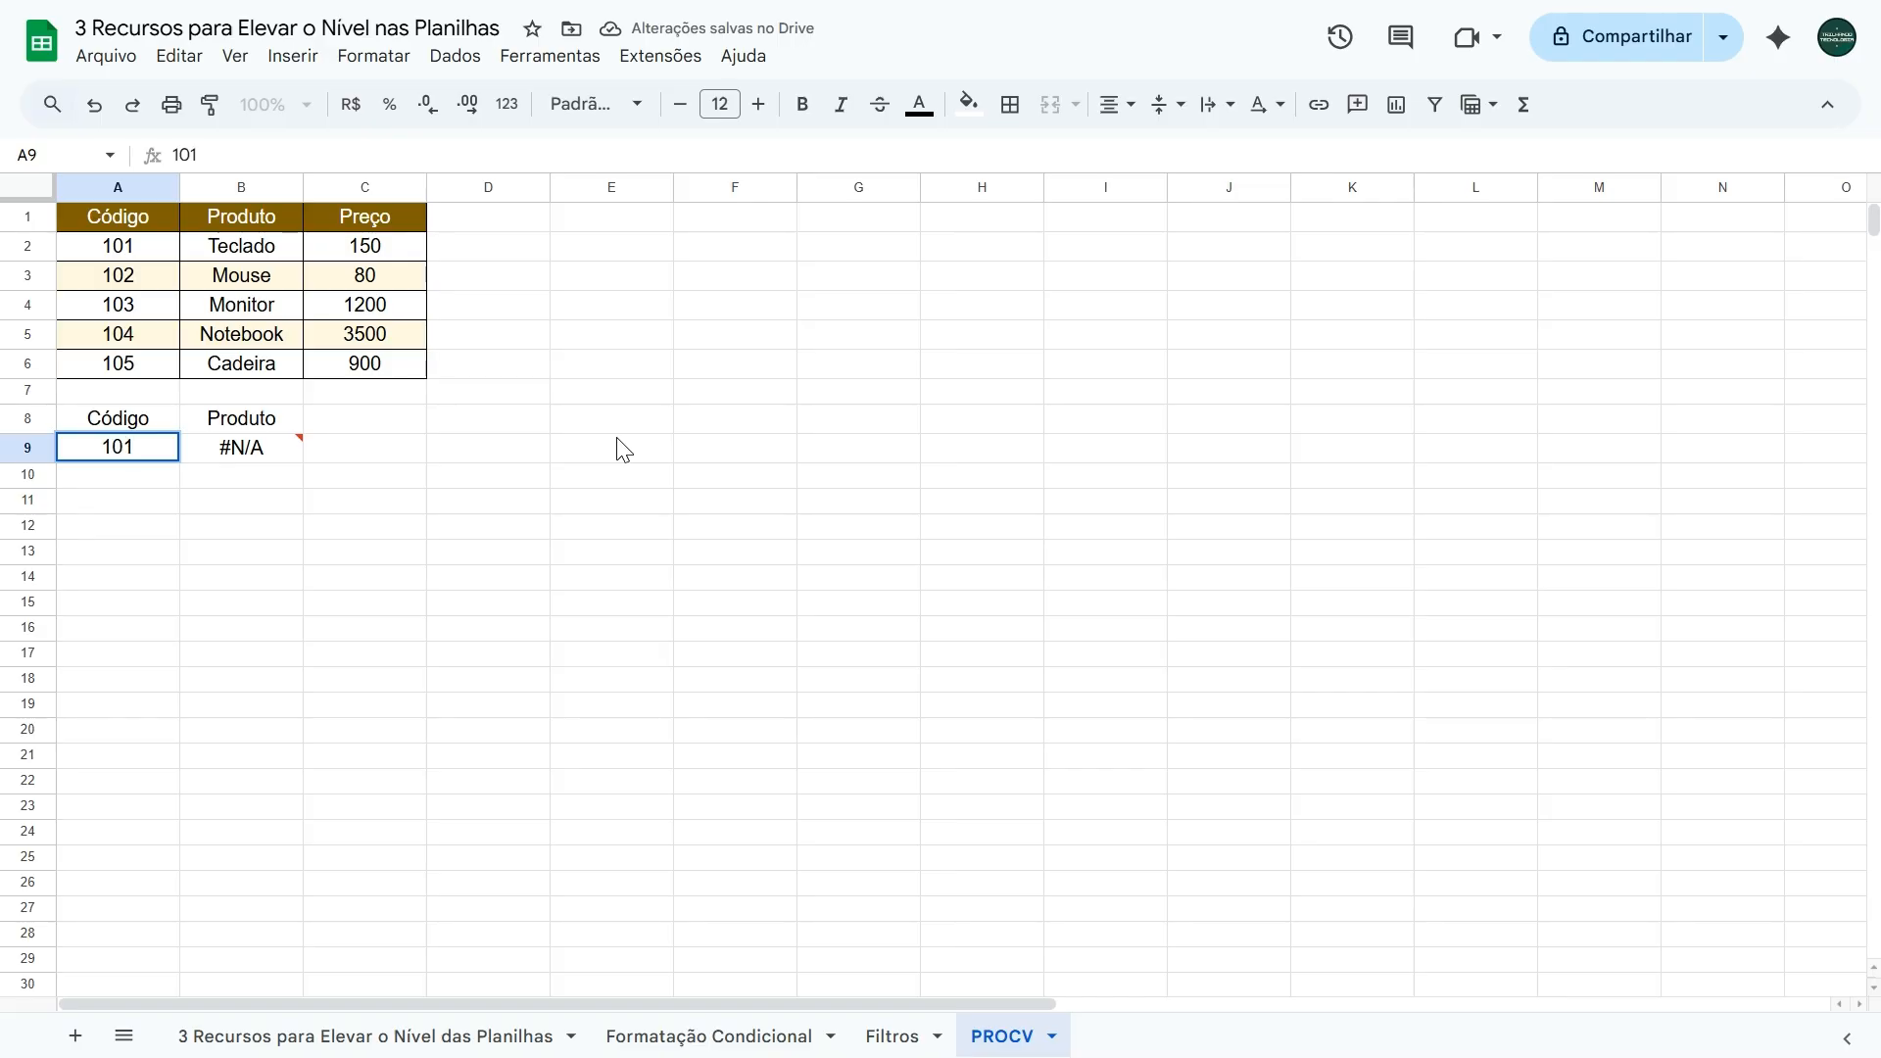
key("Return")
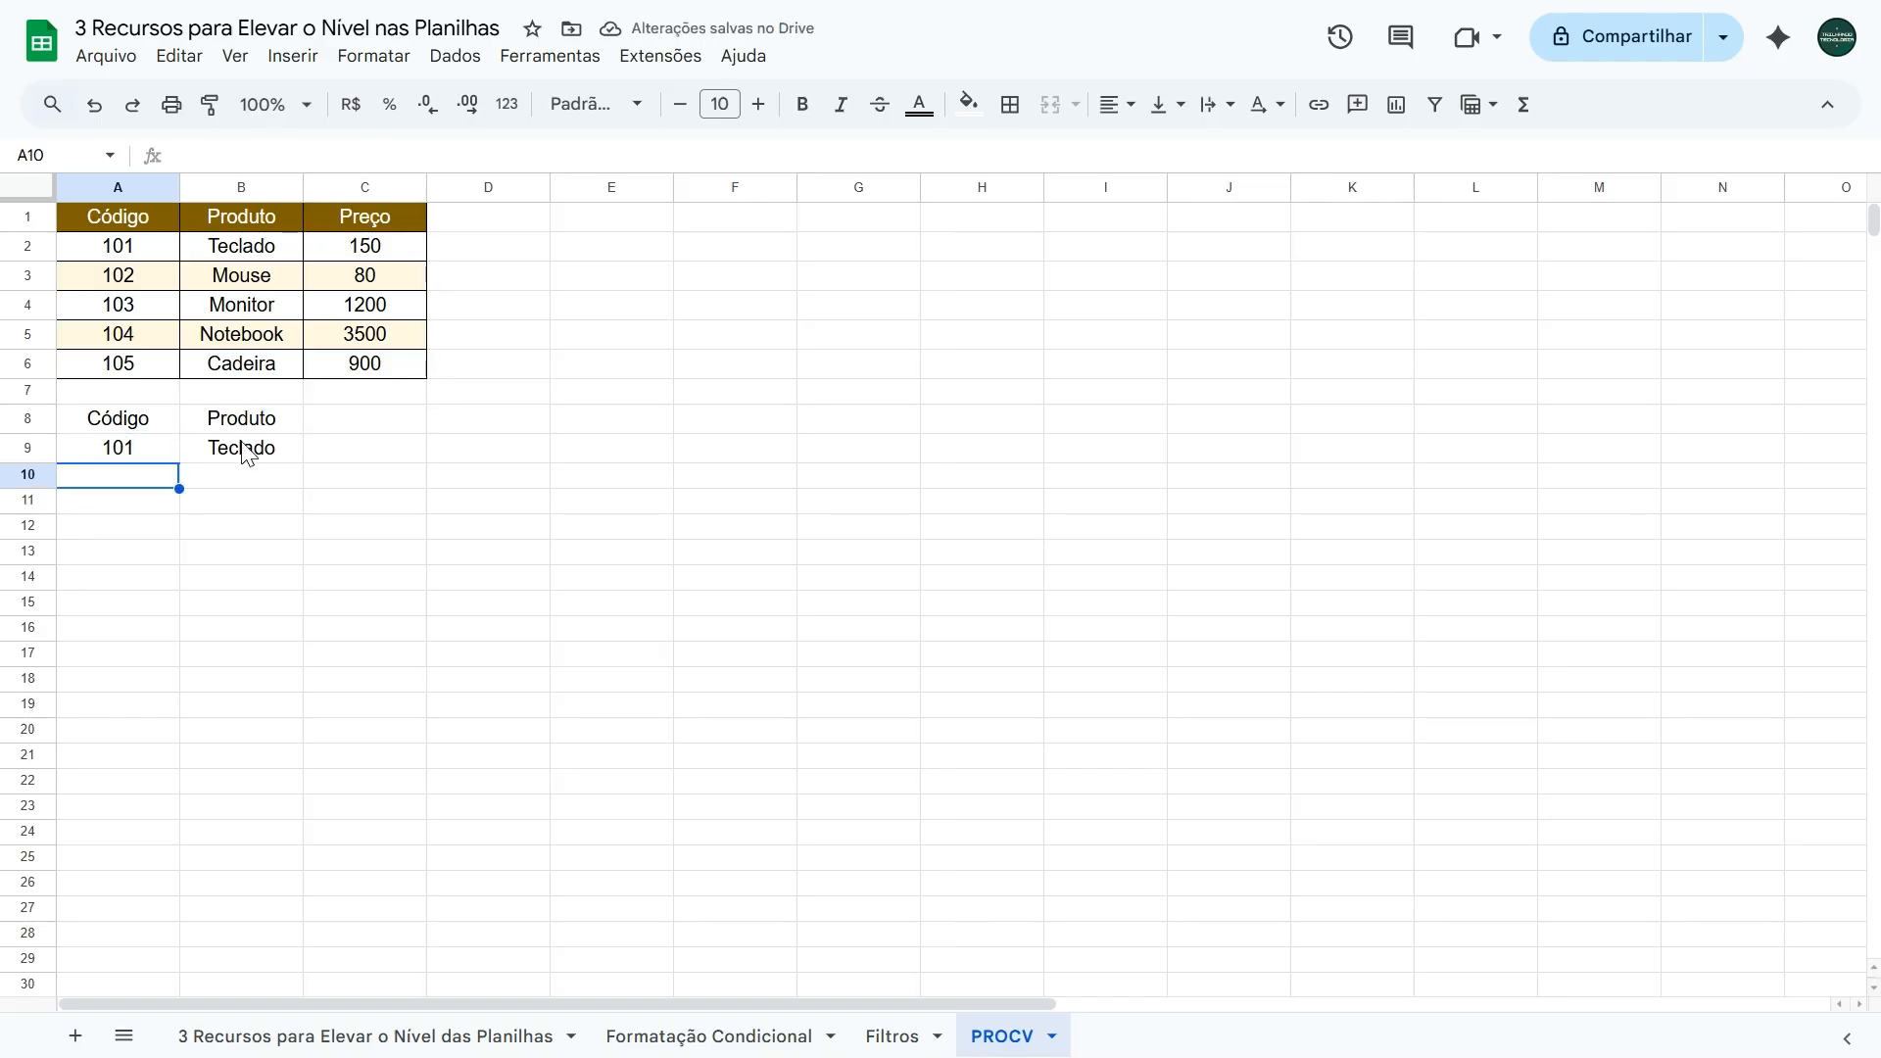
left_click(245, 452)
left_click(146, 454)
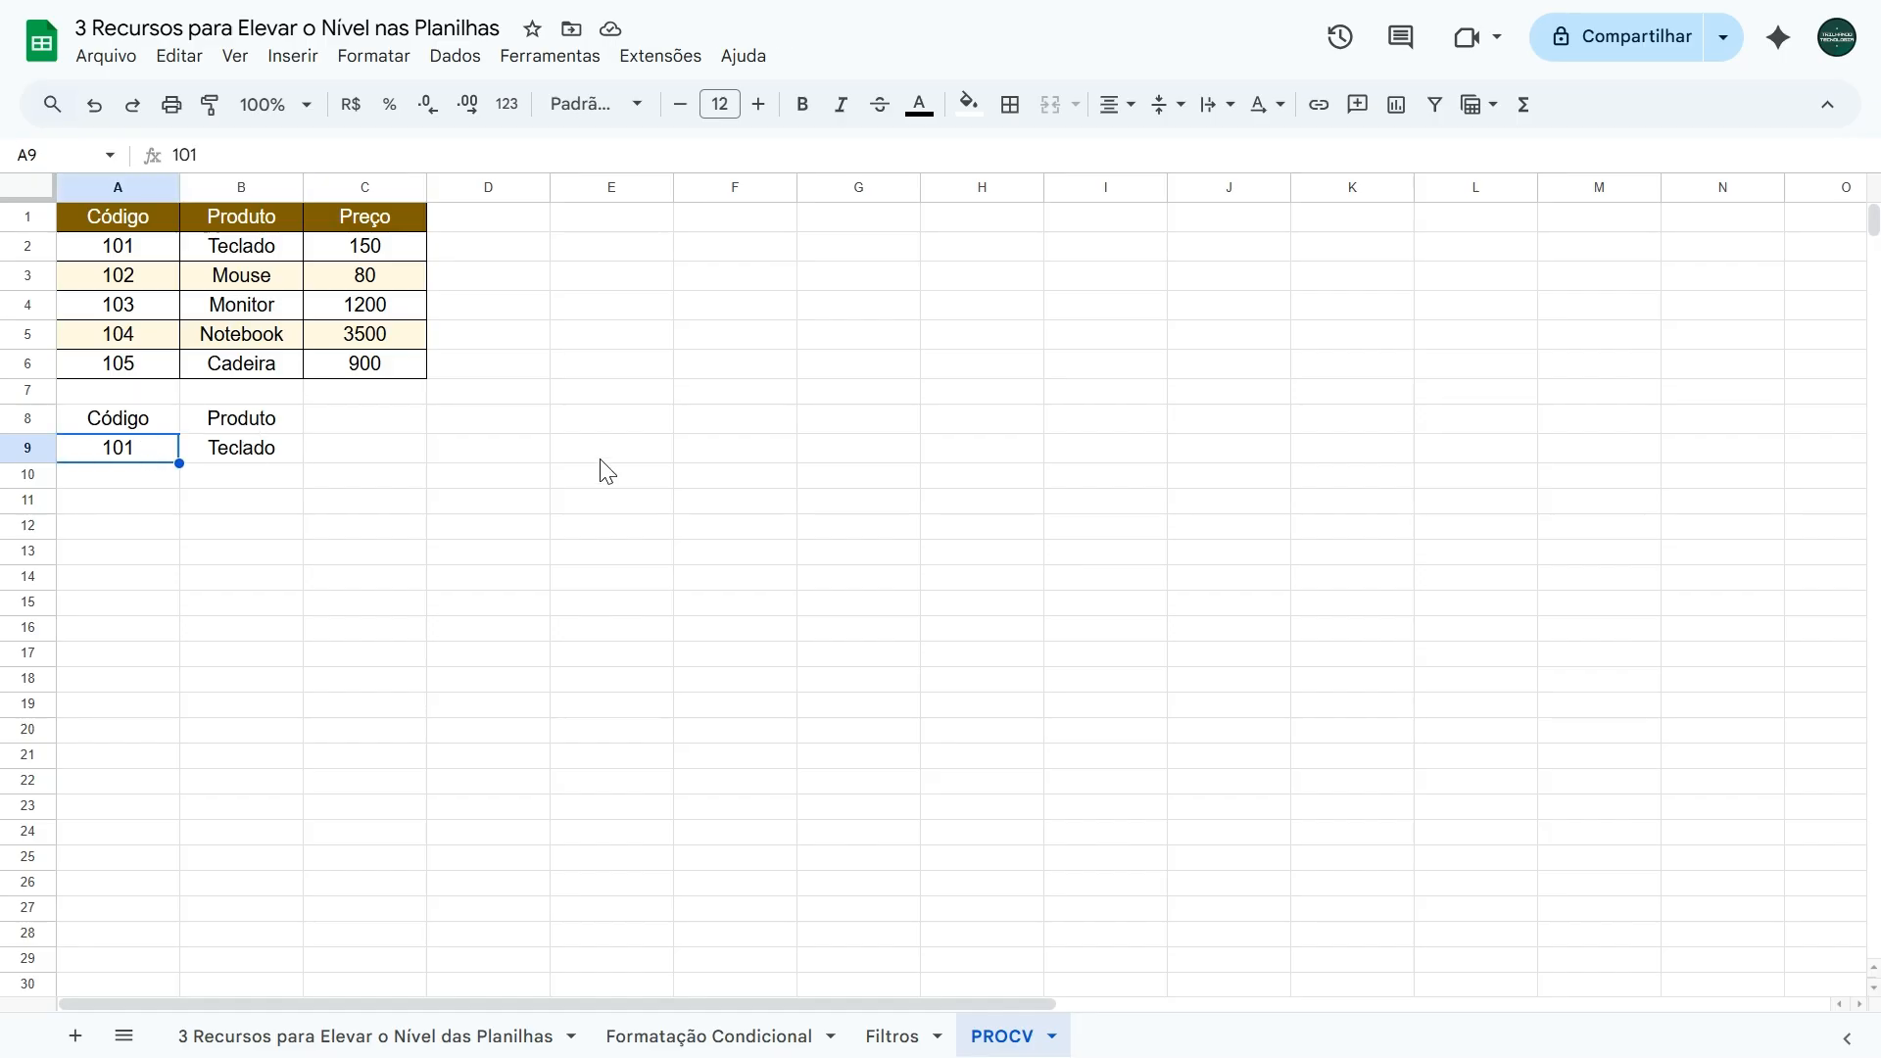
type("102")
key("Return")
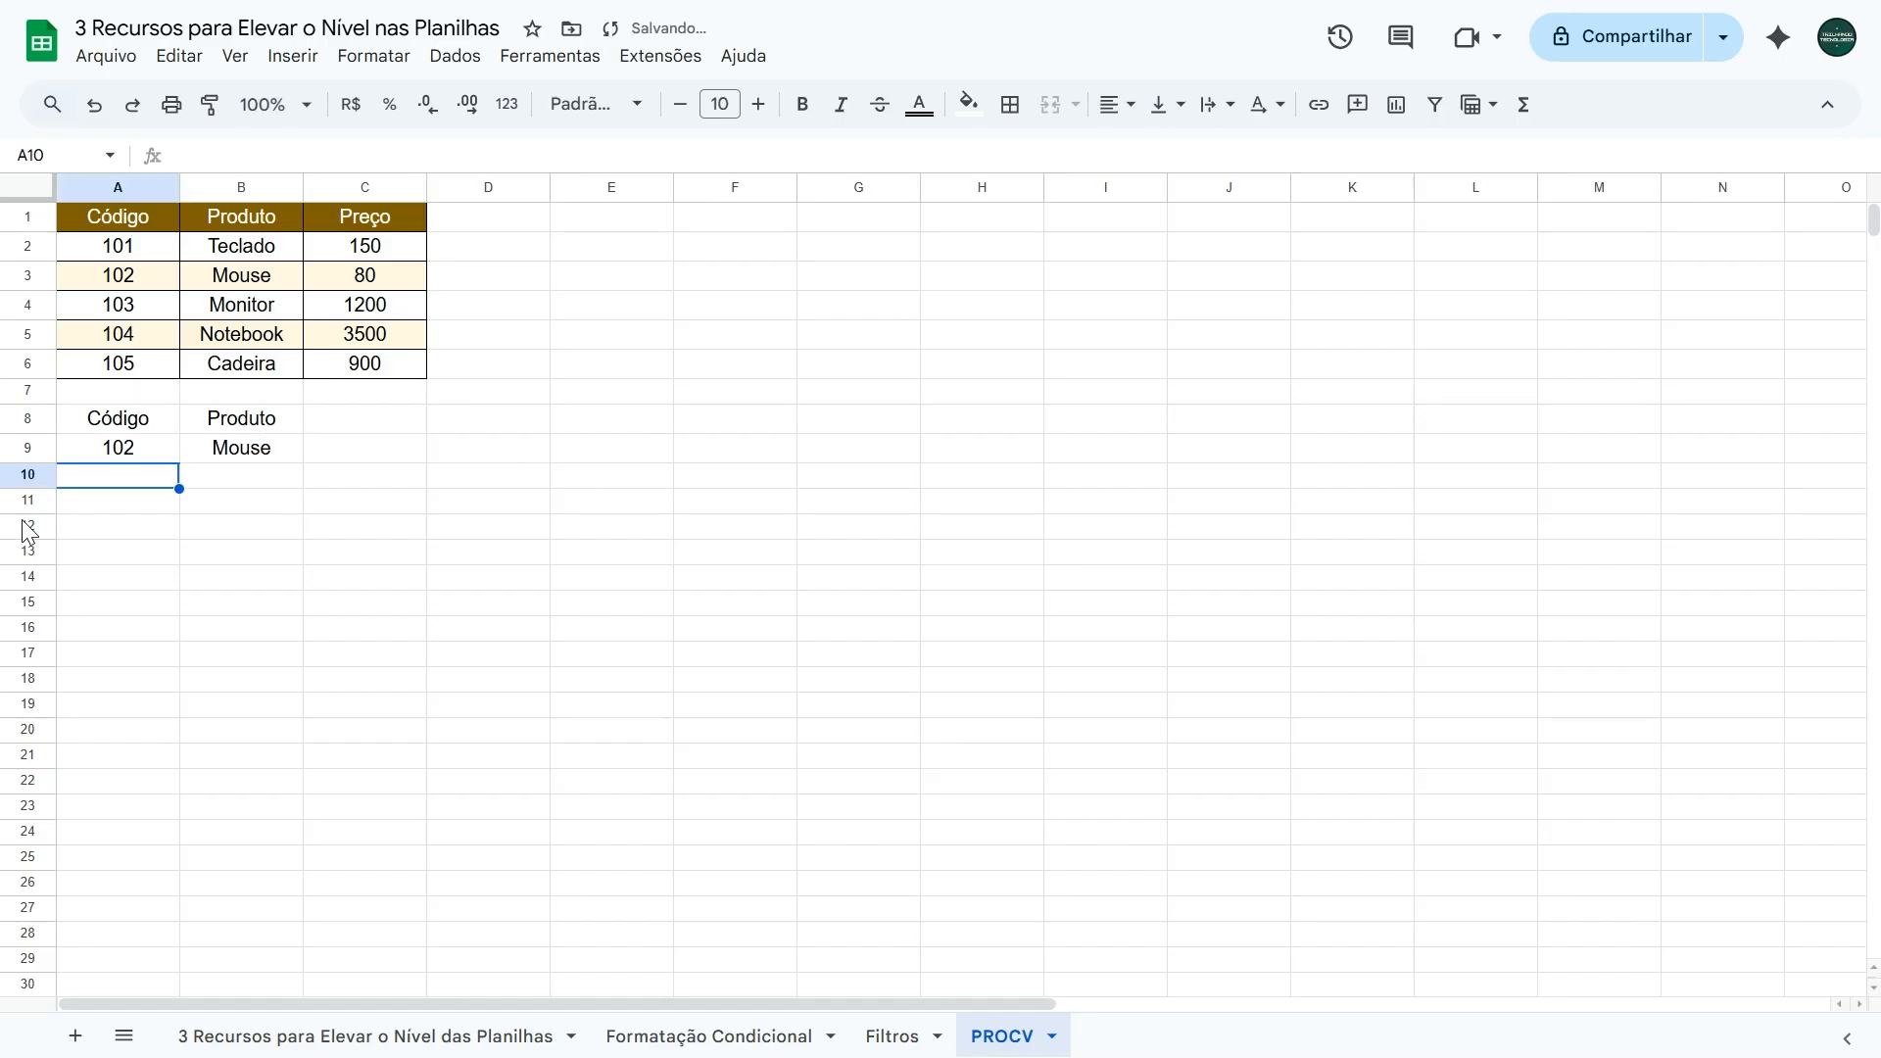
Change the column index of the PROCV formula in cell B9 to 3 so that it returns the price.
left_click(266, 460)
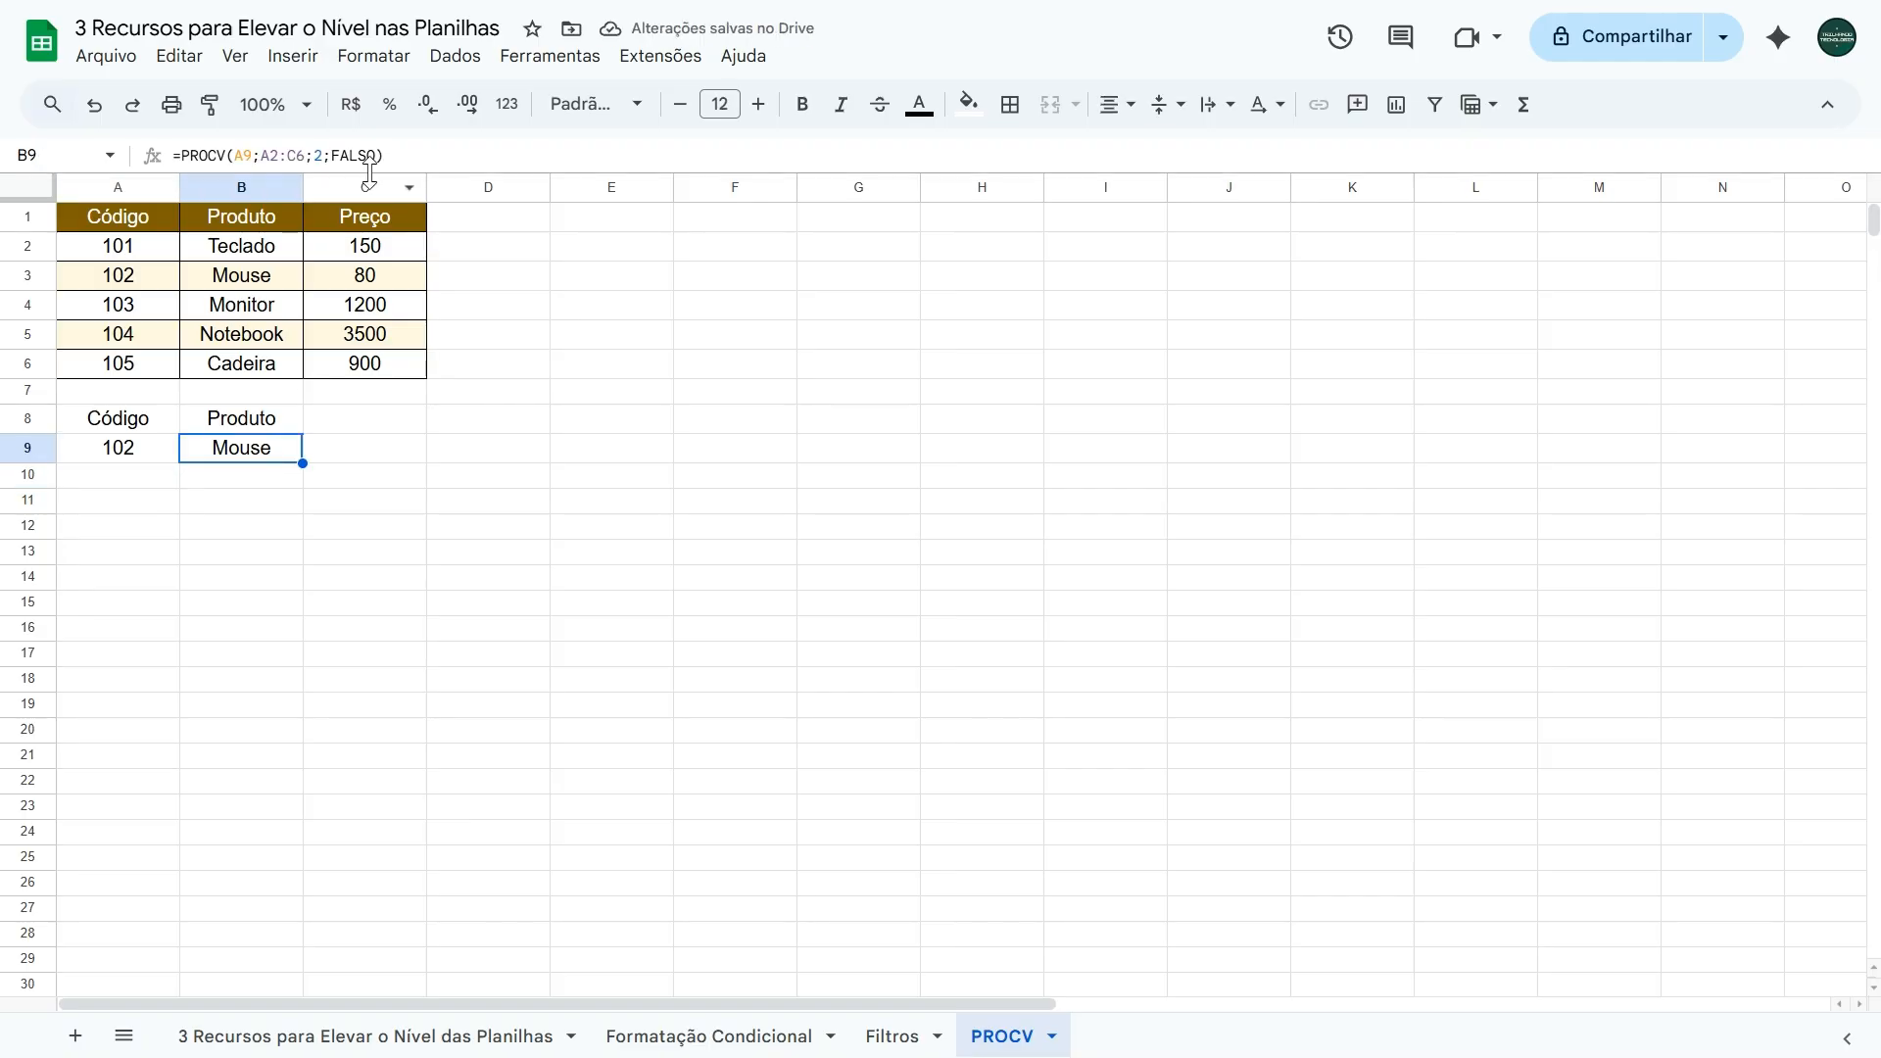
left_click(323, 155)
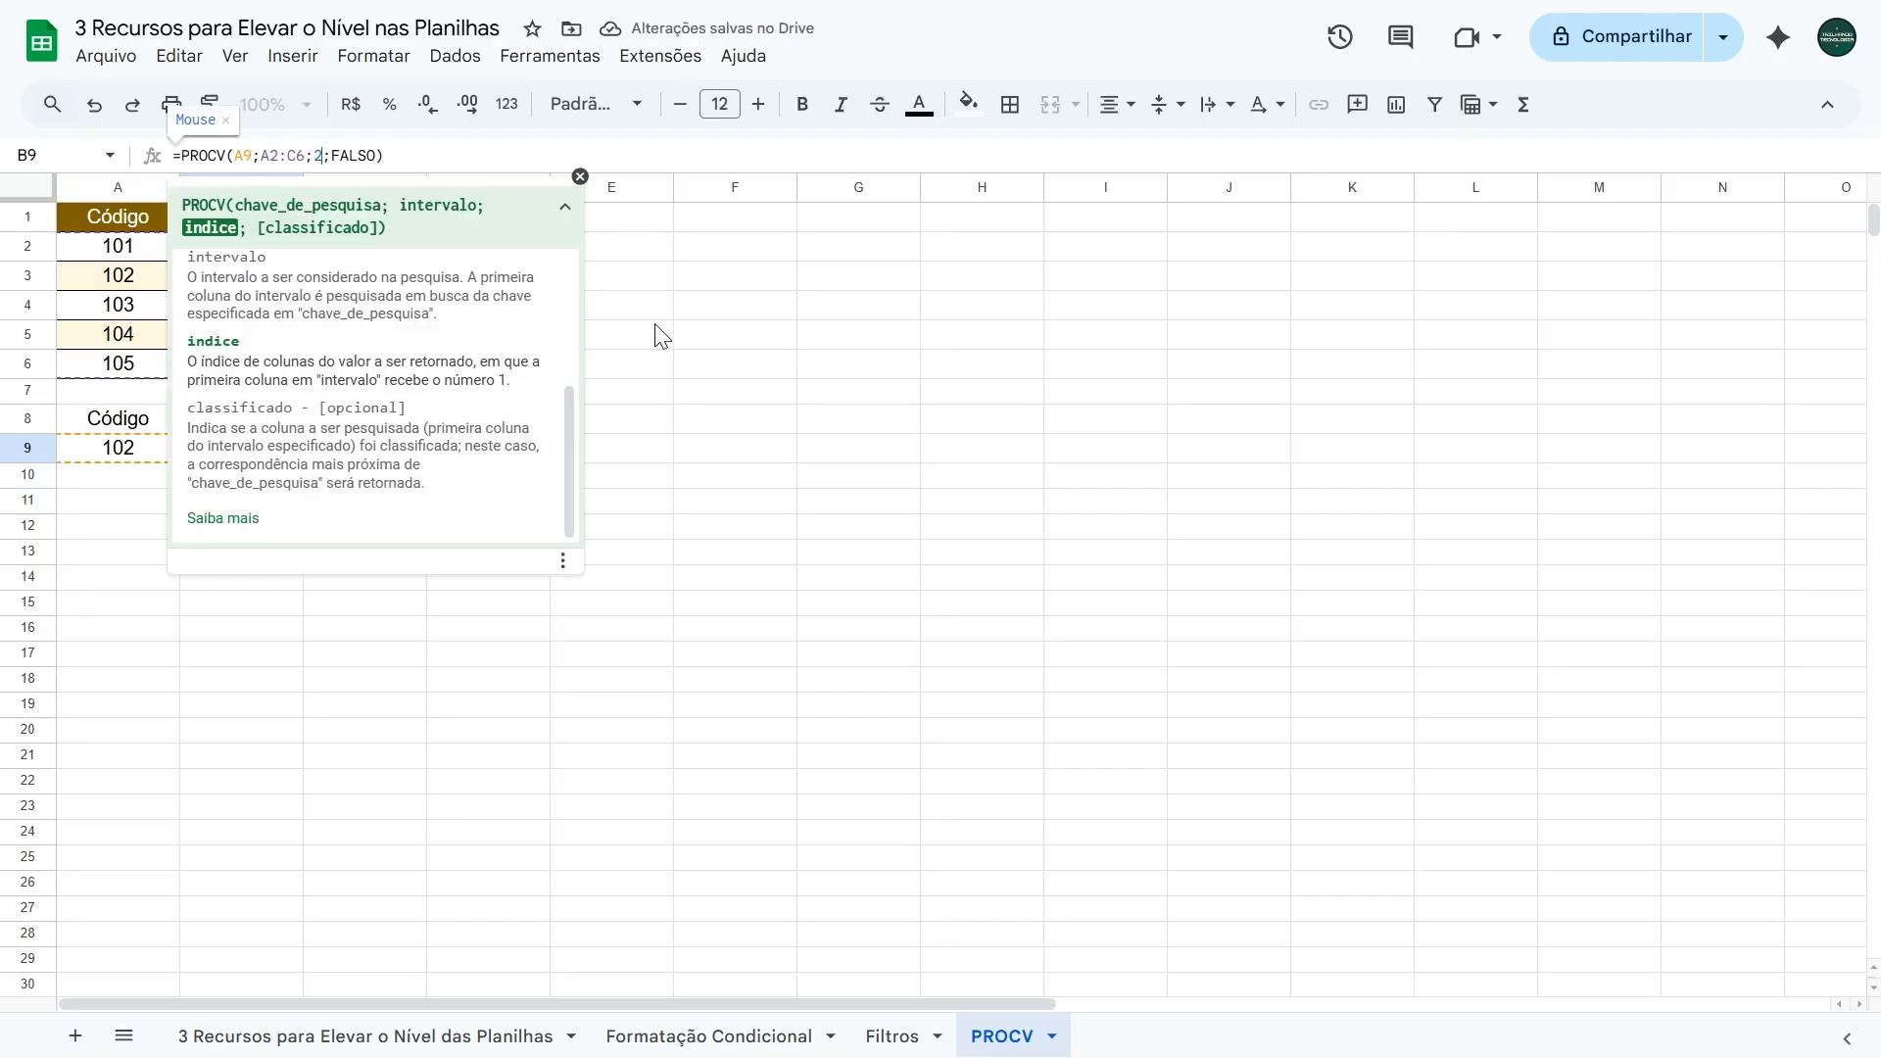
key("BackSpace")
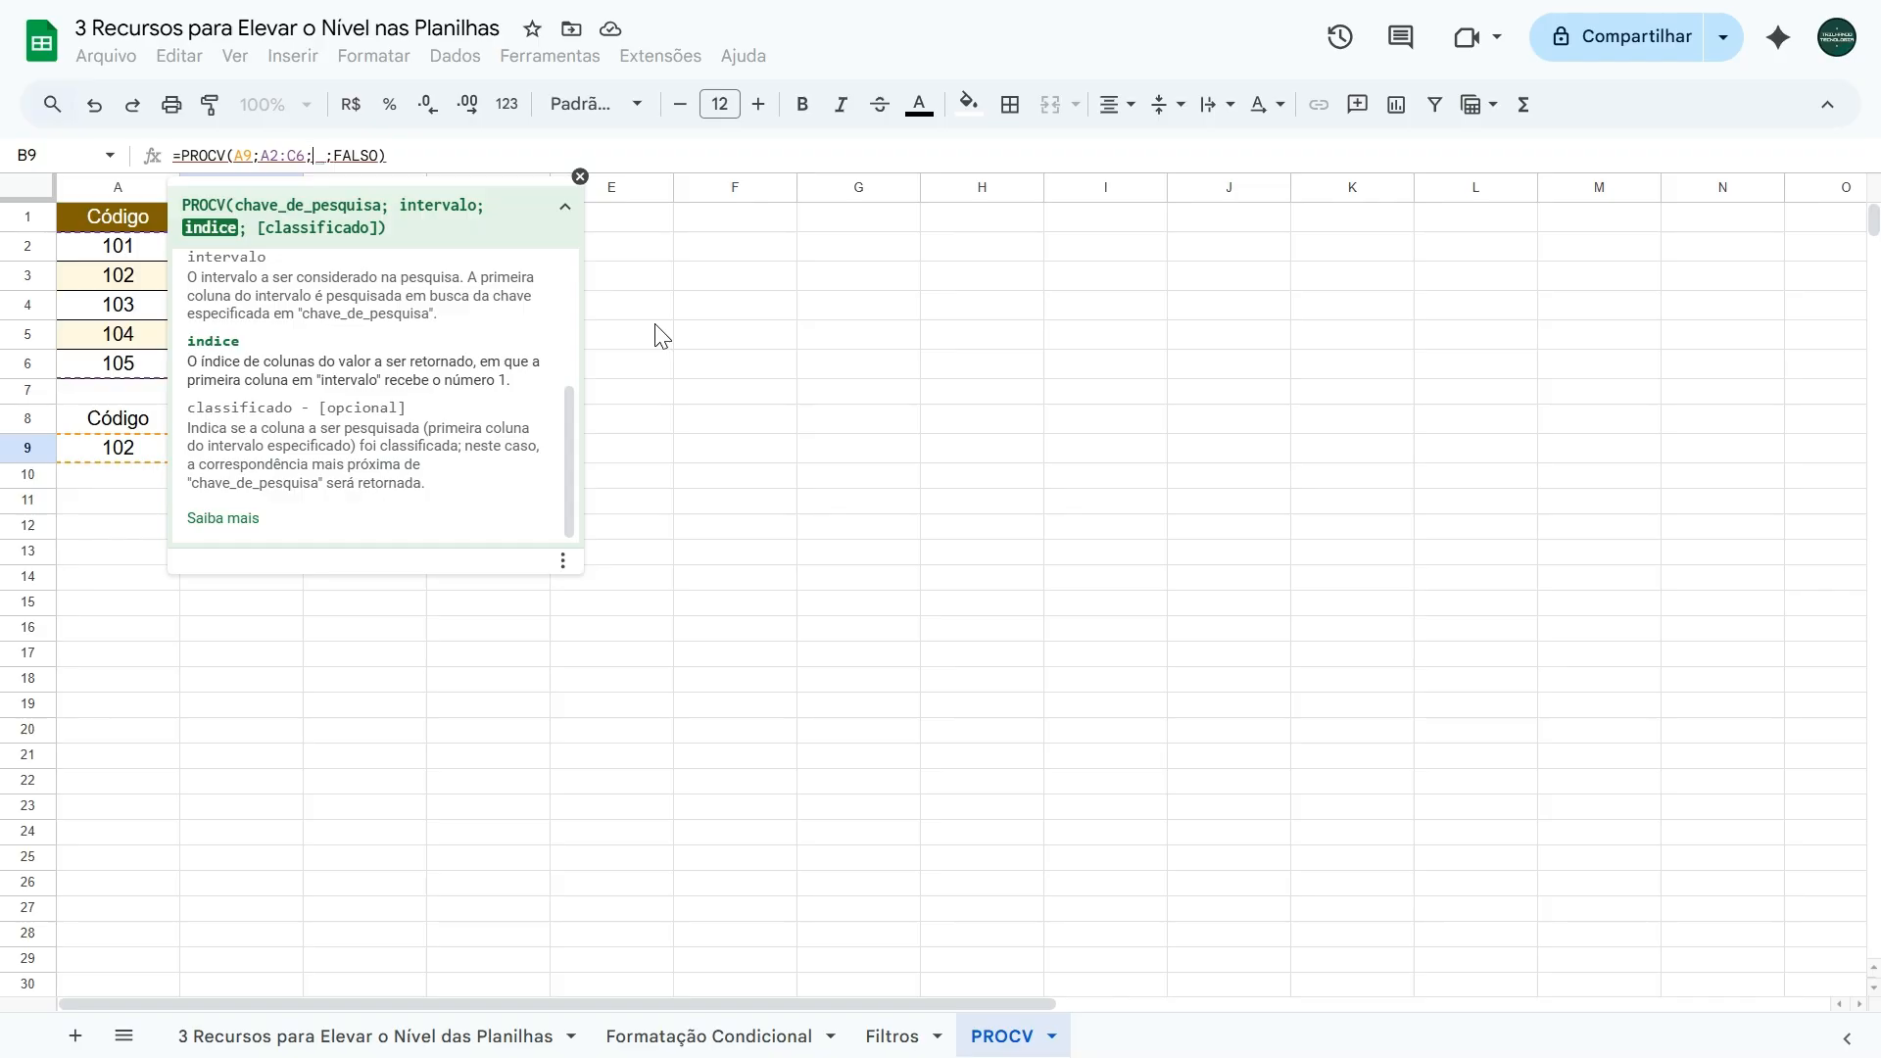
type("3")
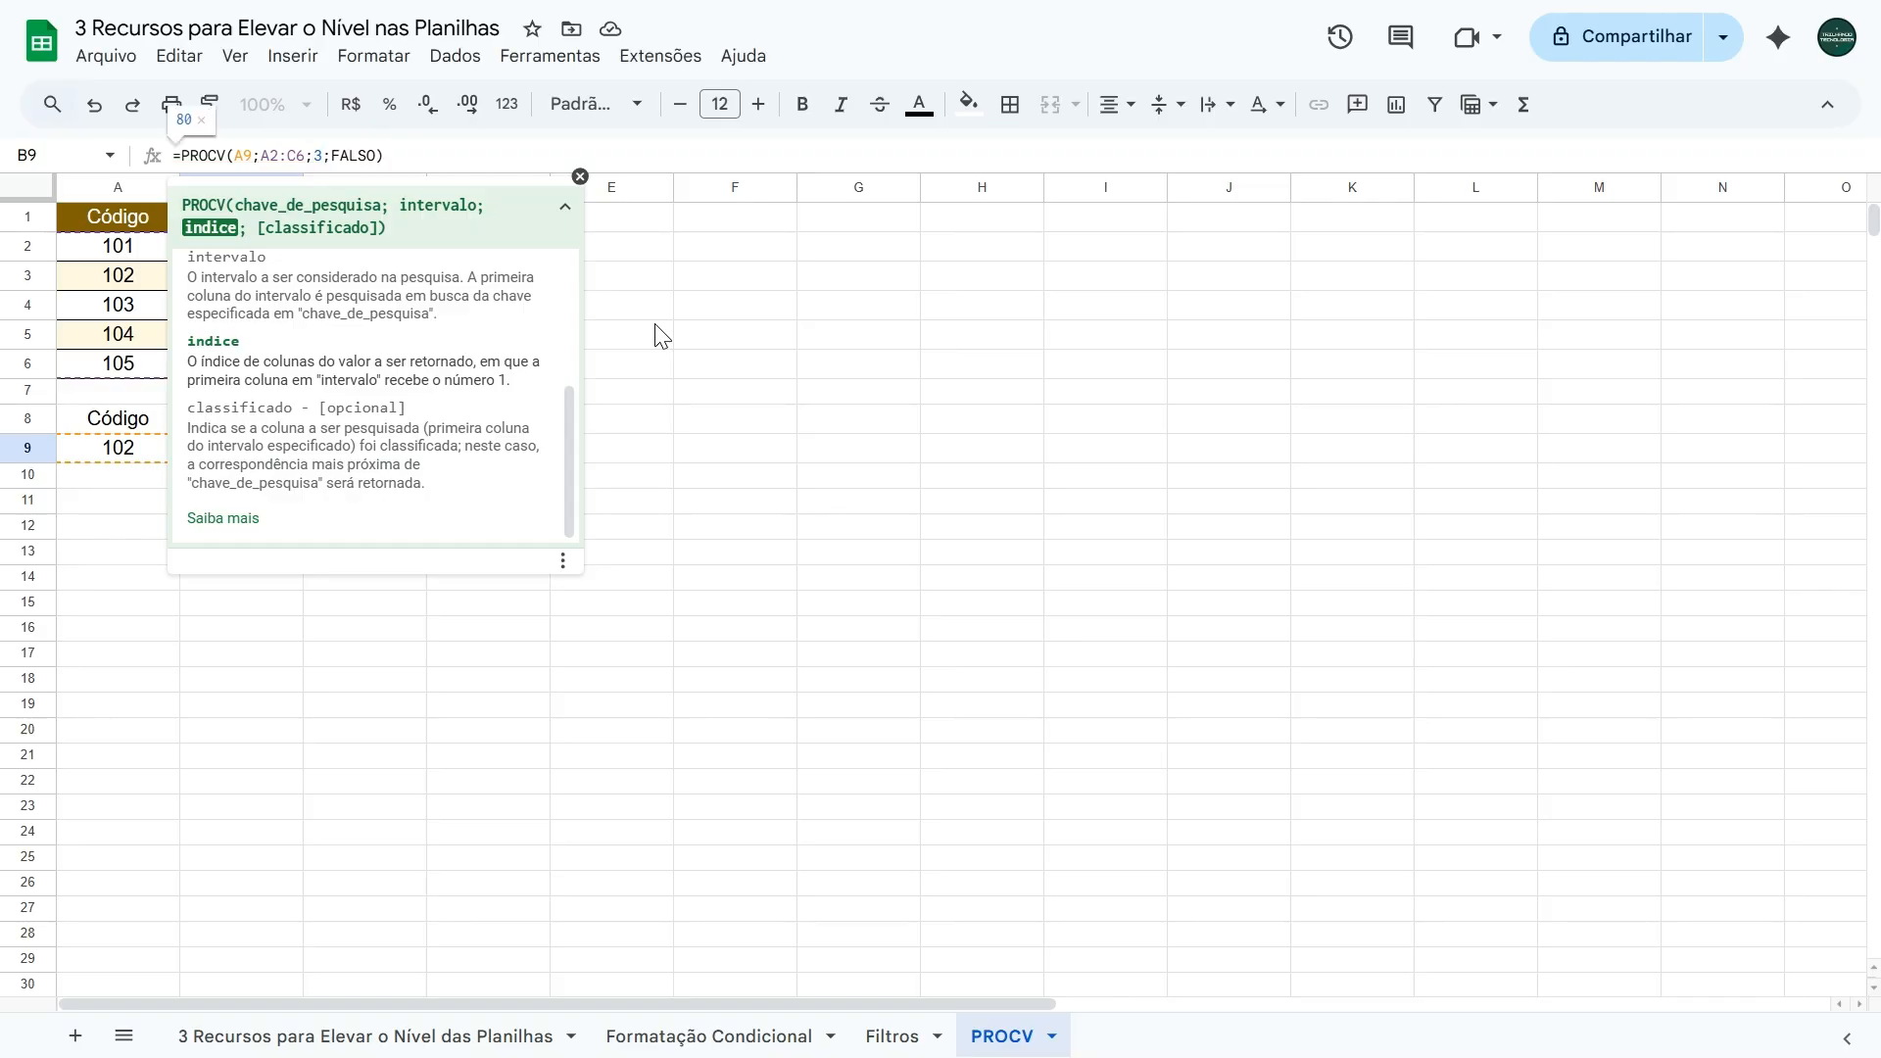
key("Right")
key("Right")
key("Right")
key("Return")
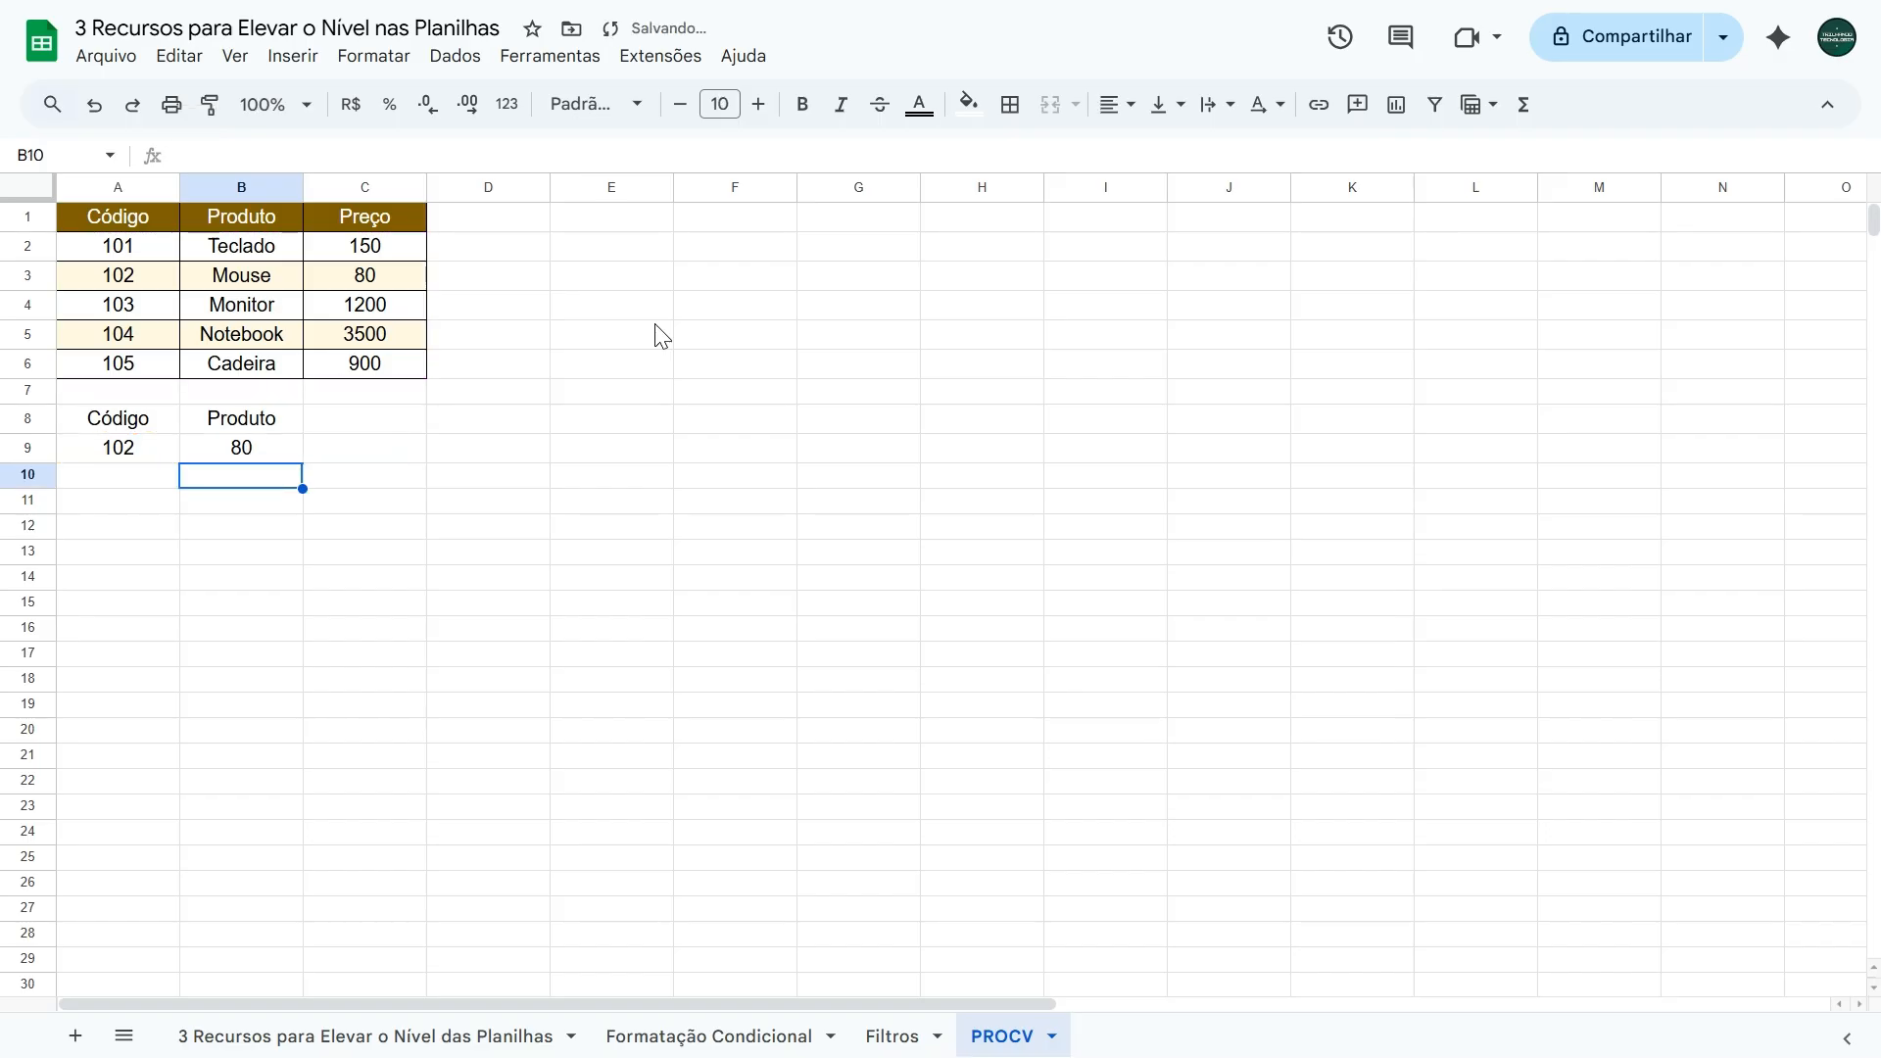
Rename the lookup header in cell B8 to Preço.
left_click(243, 423)
type("Preço")
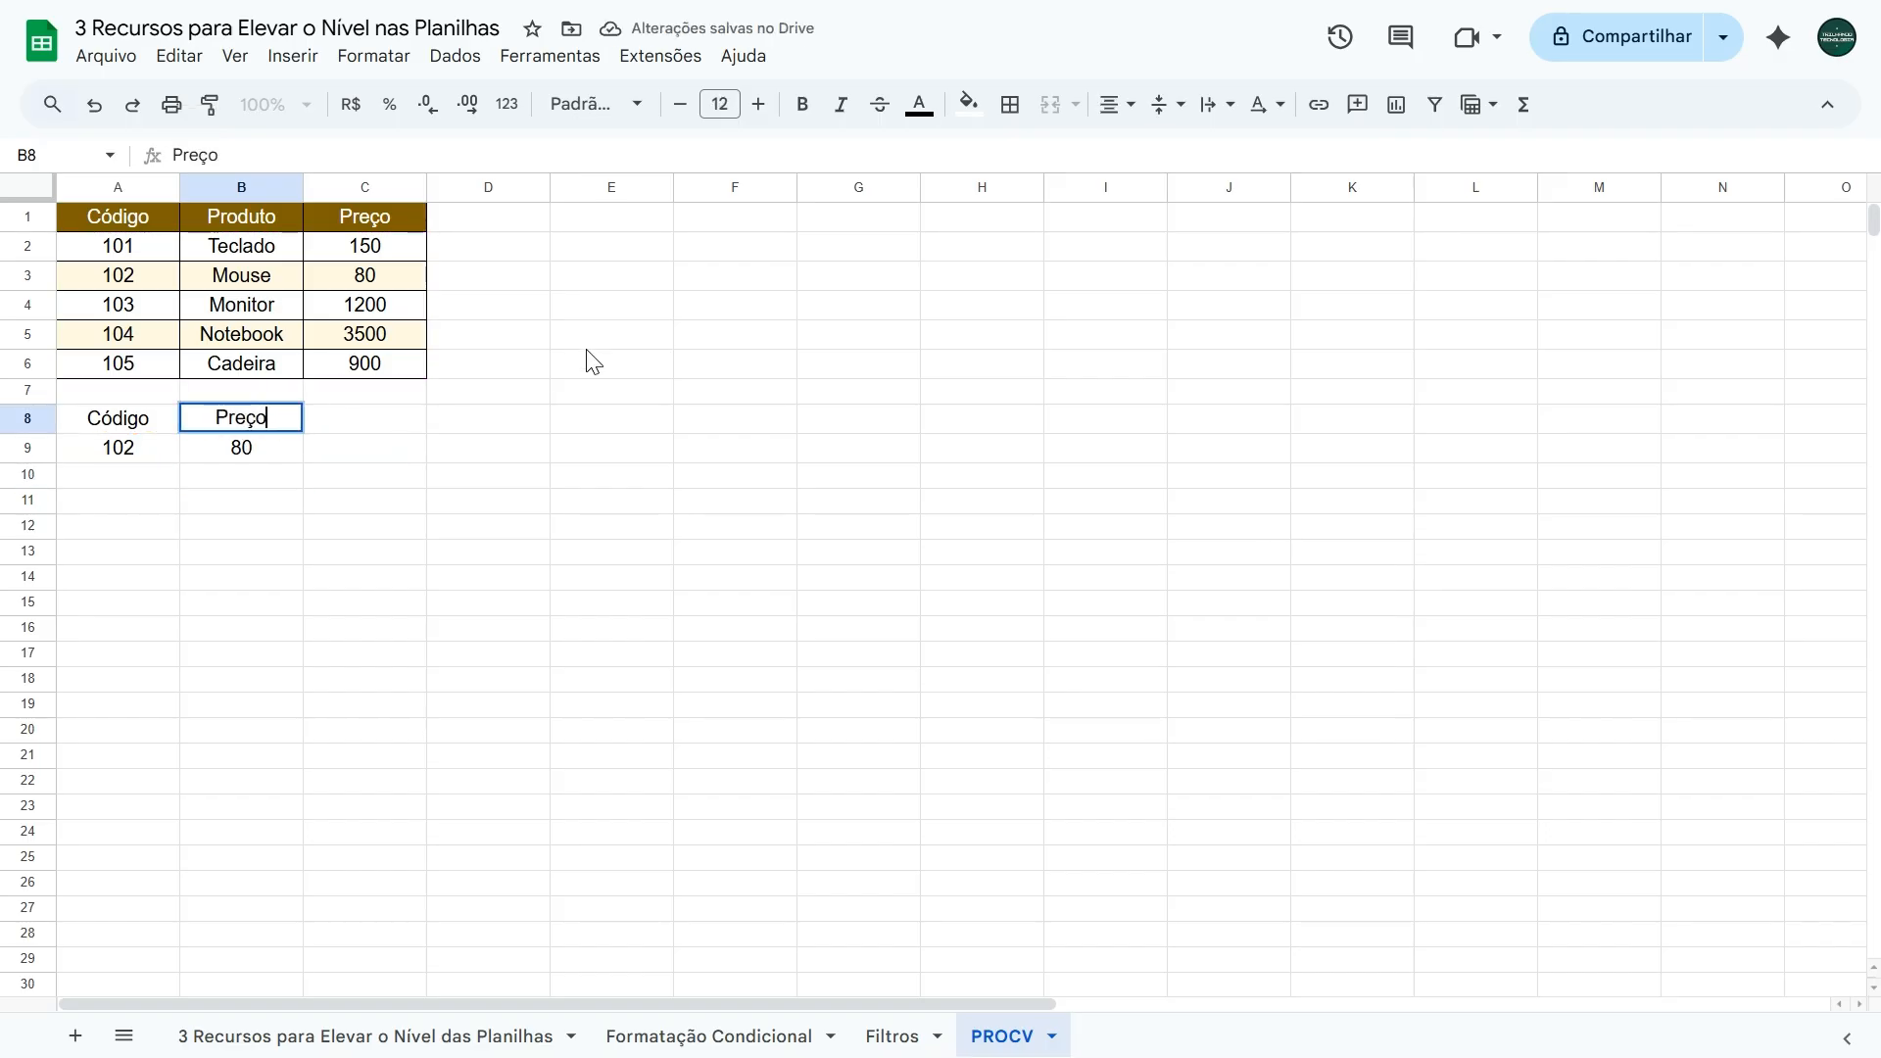
key("Return")
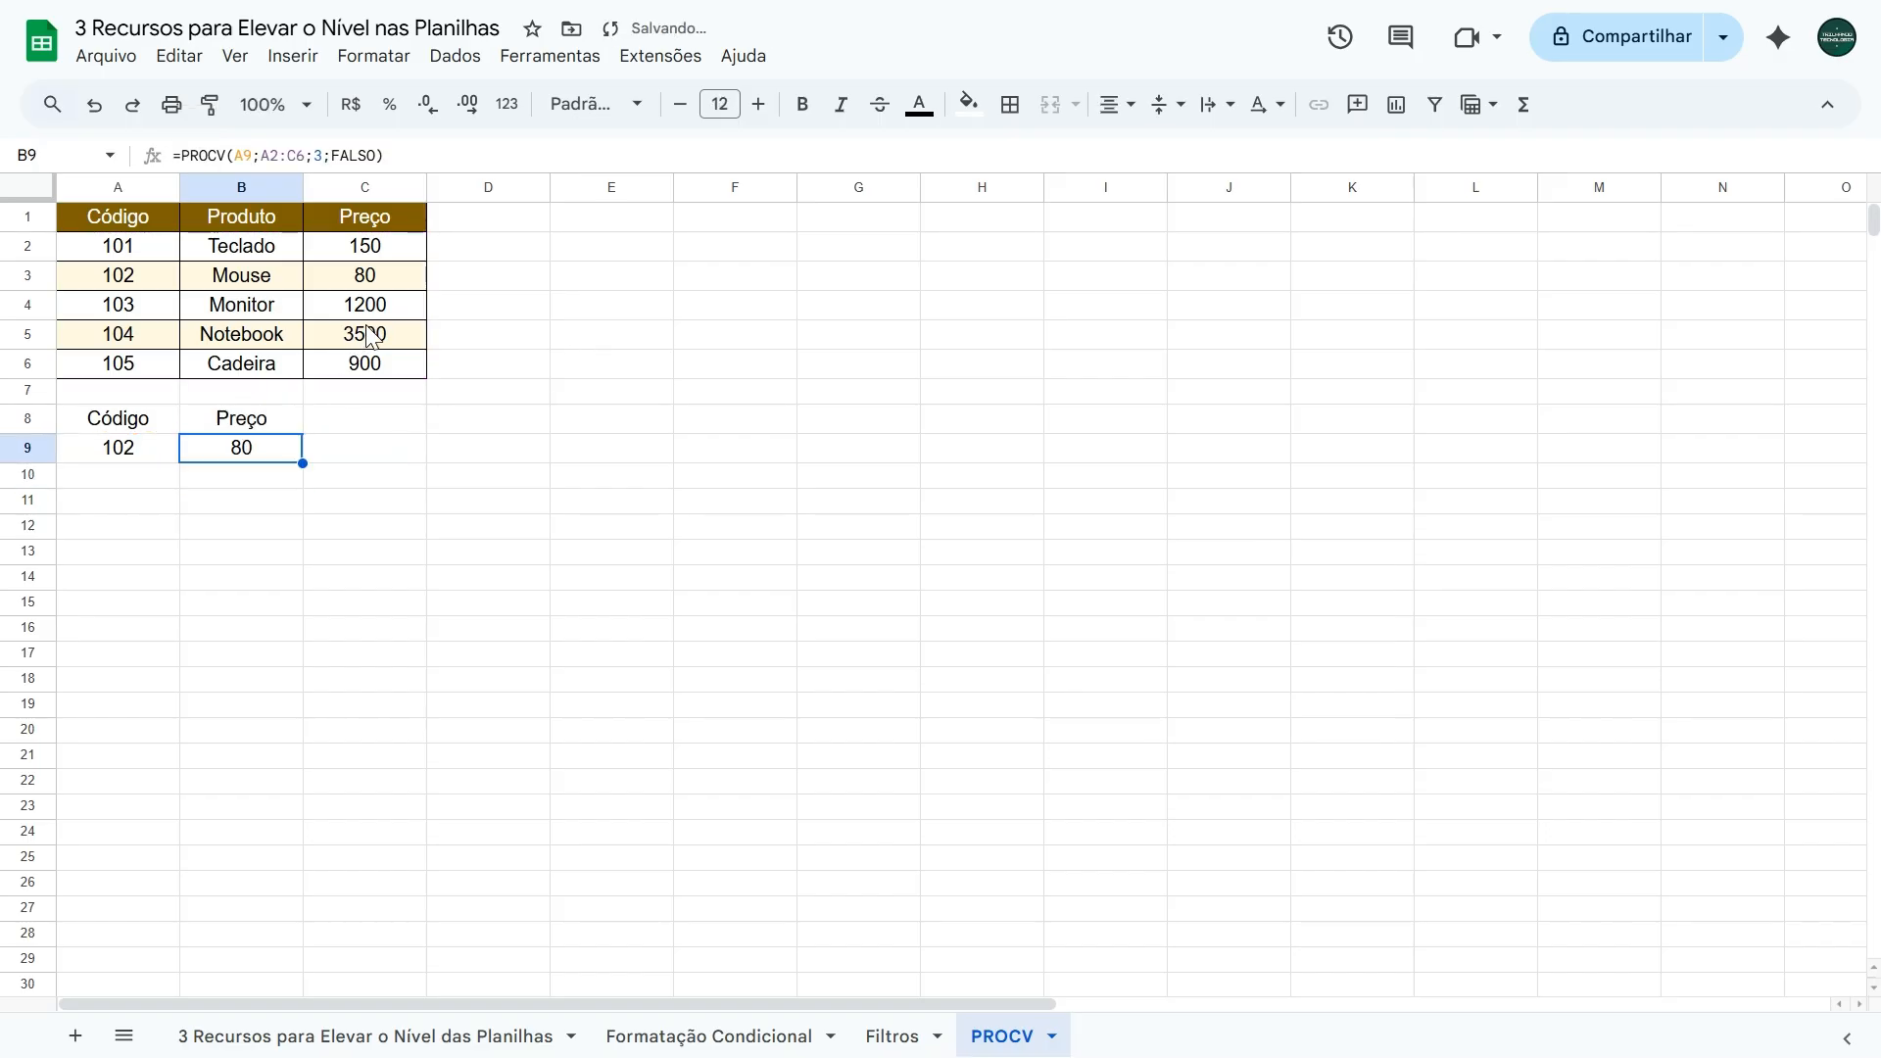
Test the price lookup by entering code 103 and then code 104 in cell A9.
left_click(122, 453)
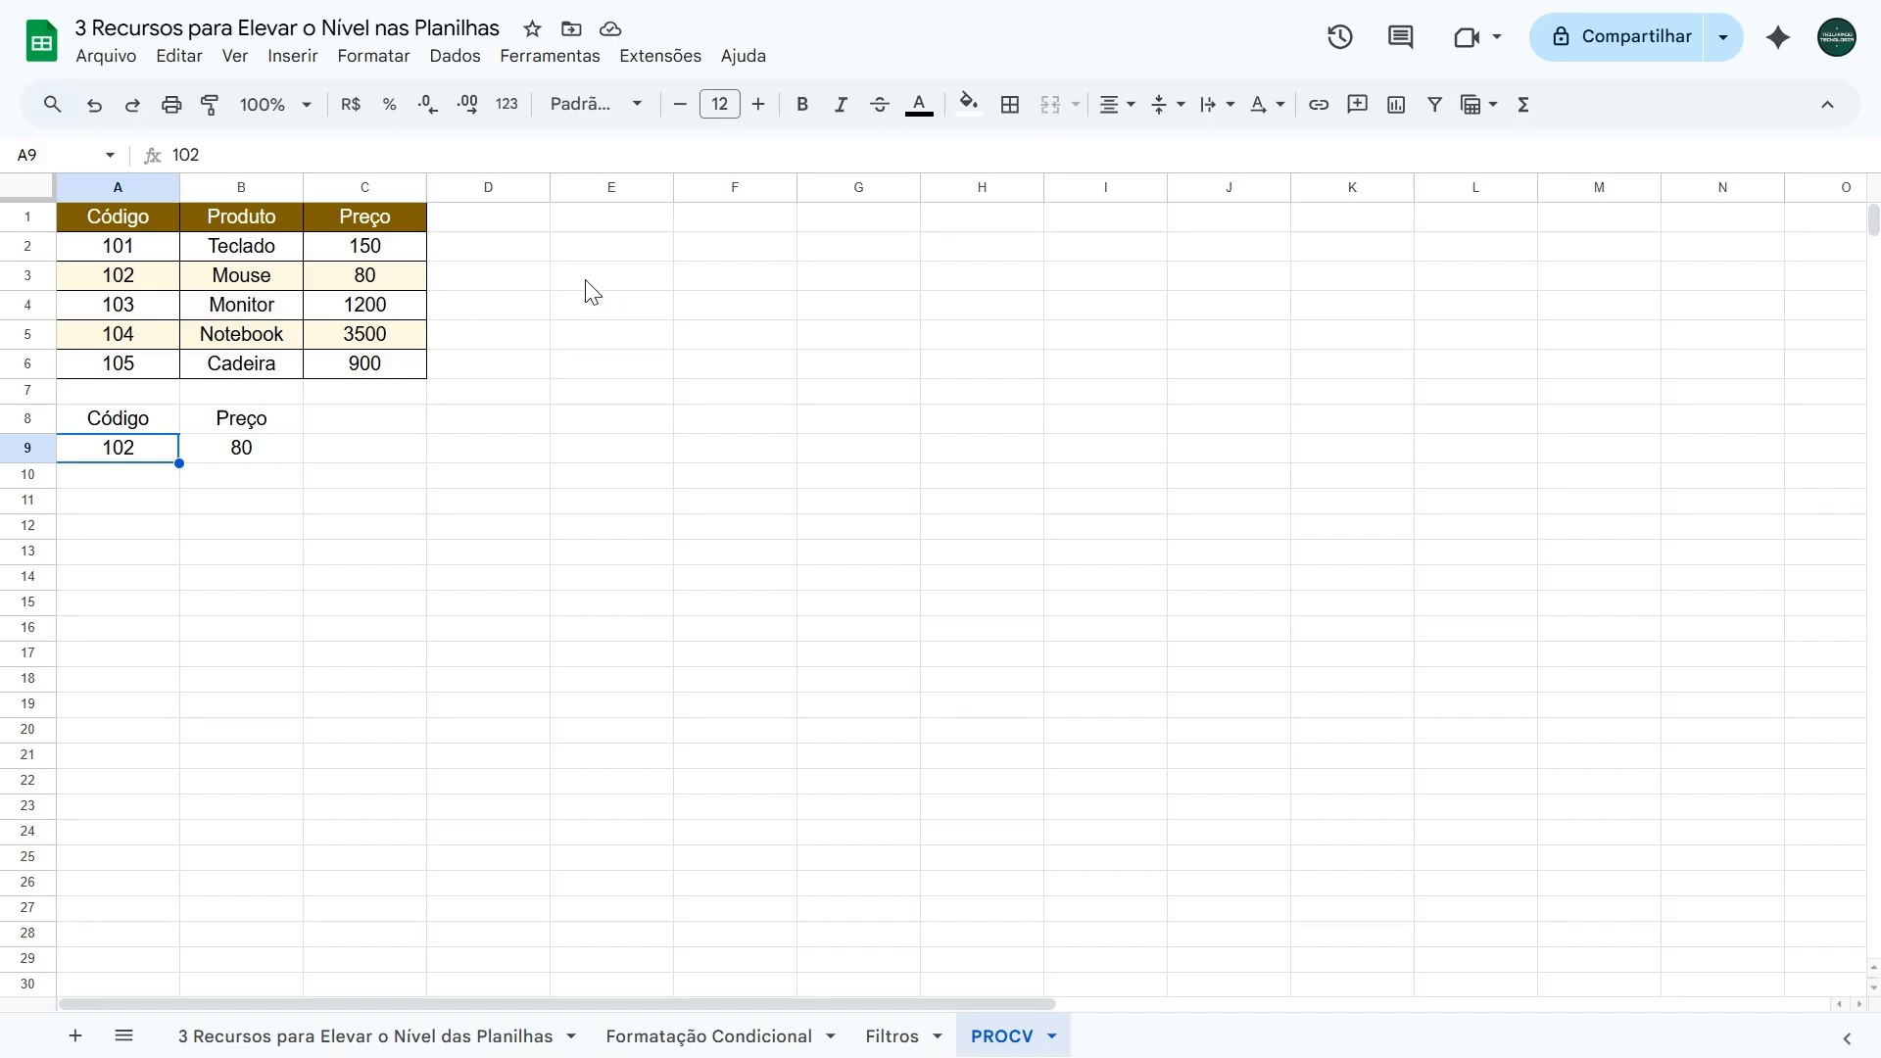
type("103")
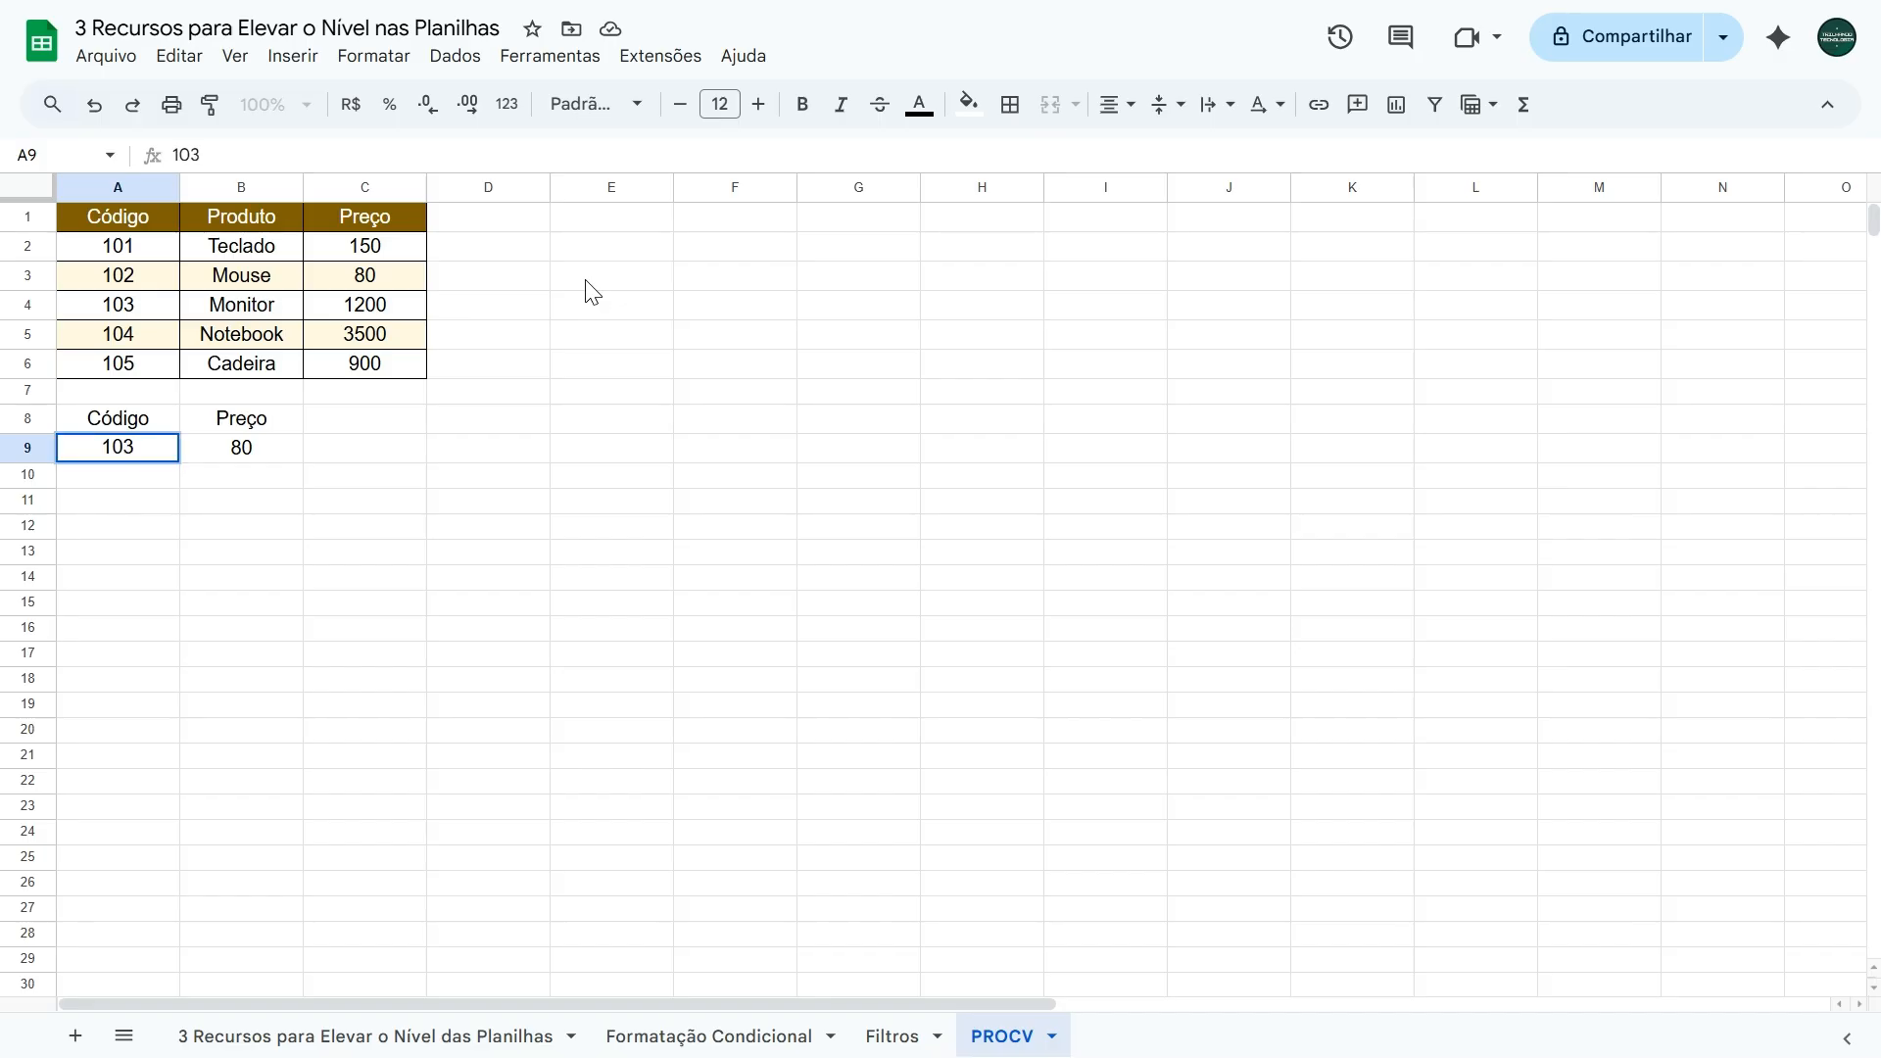
key("Return")
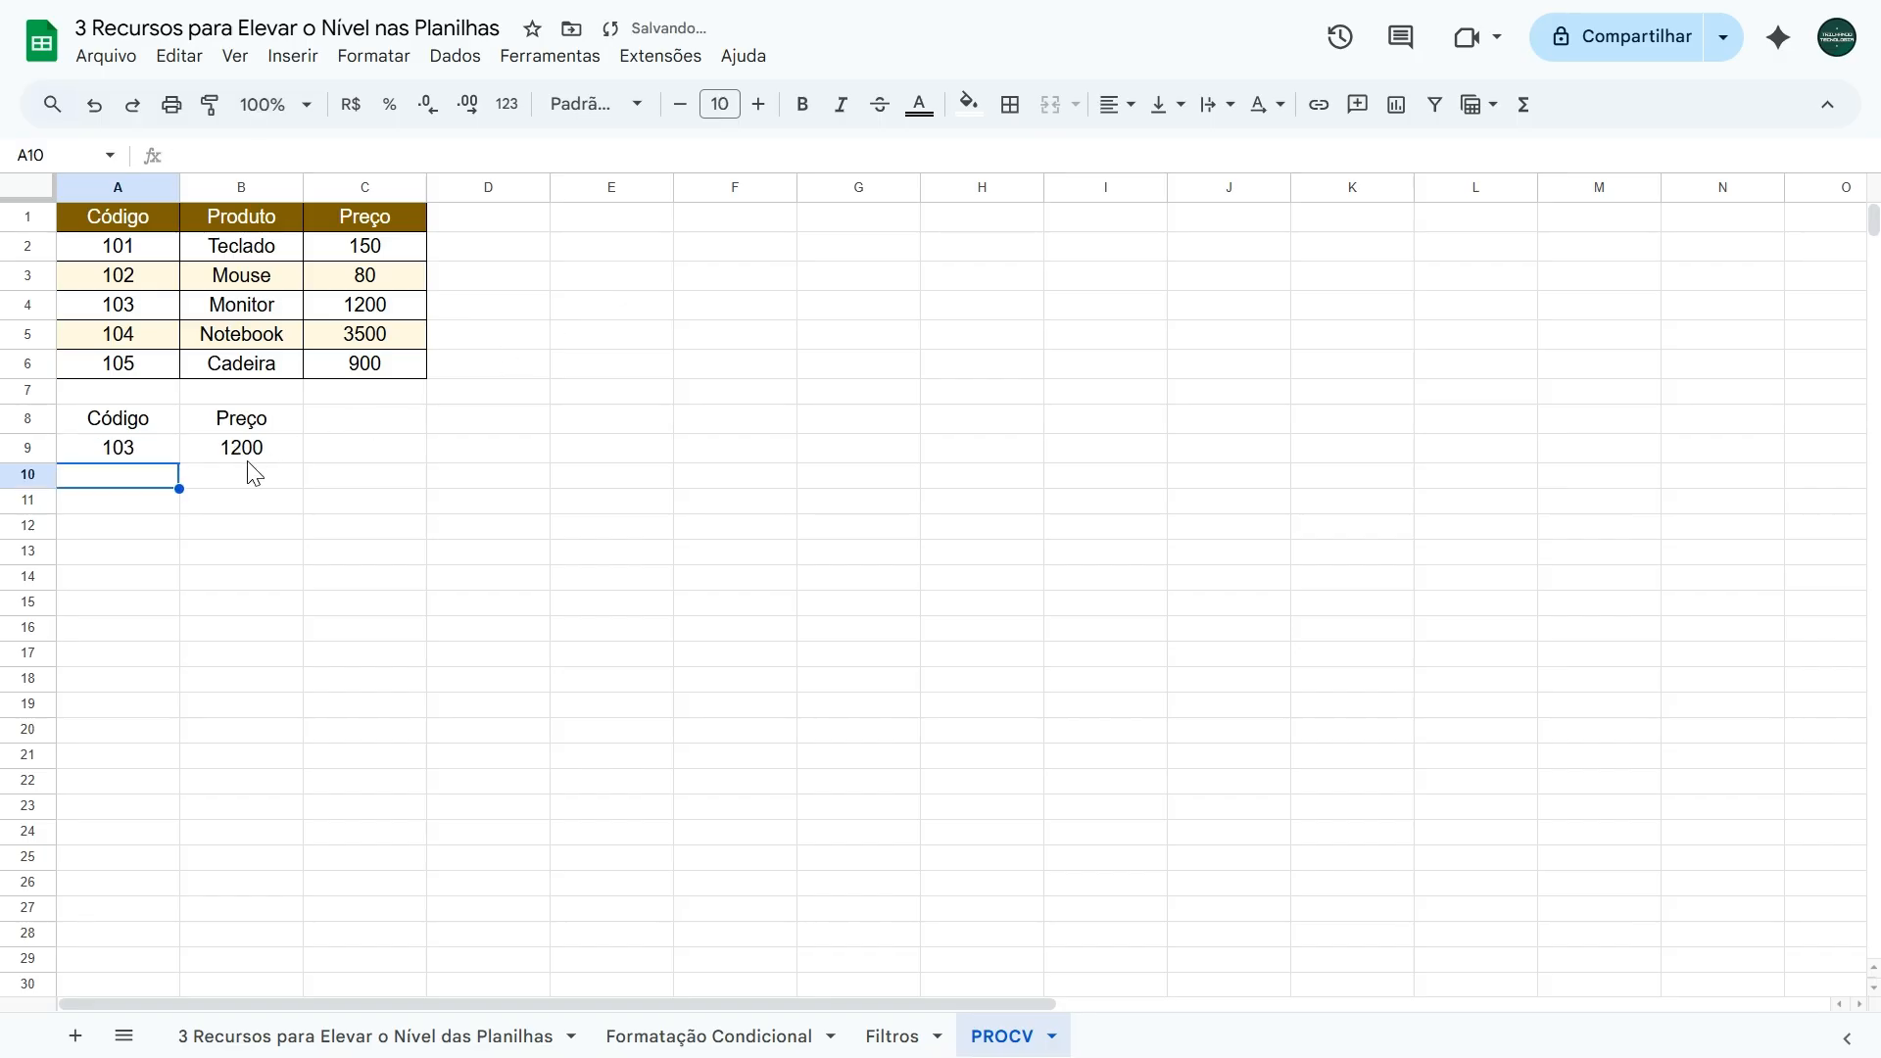
left_click(158, 452)
type("104")
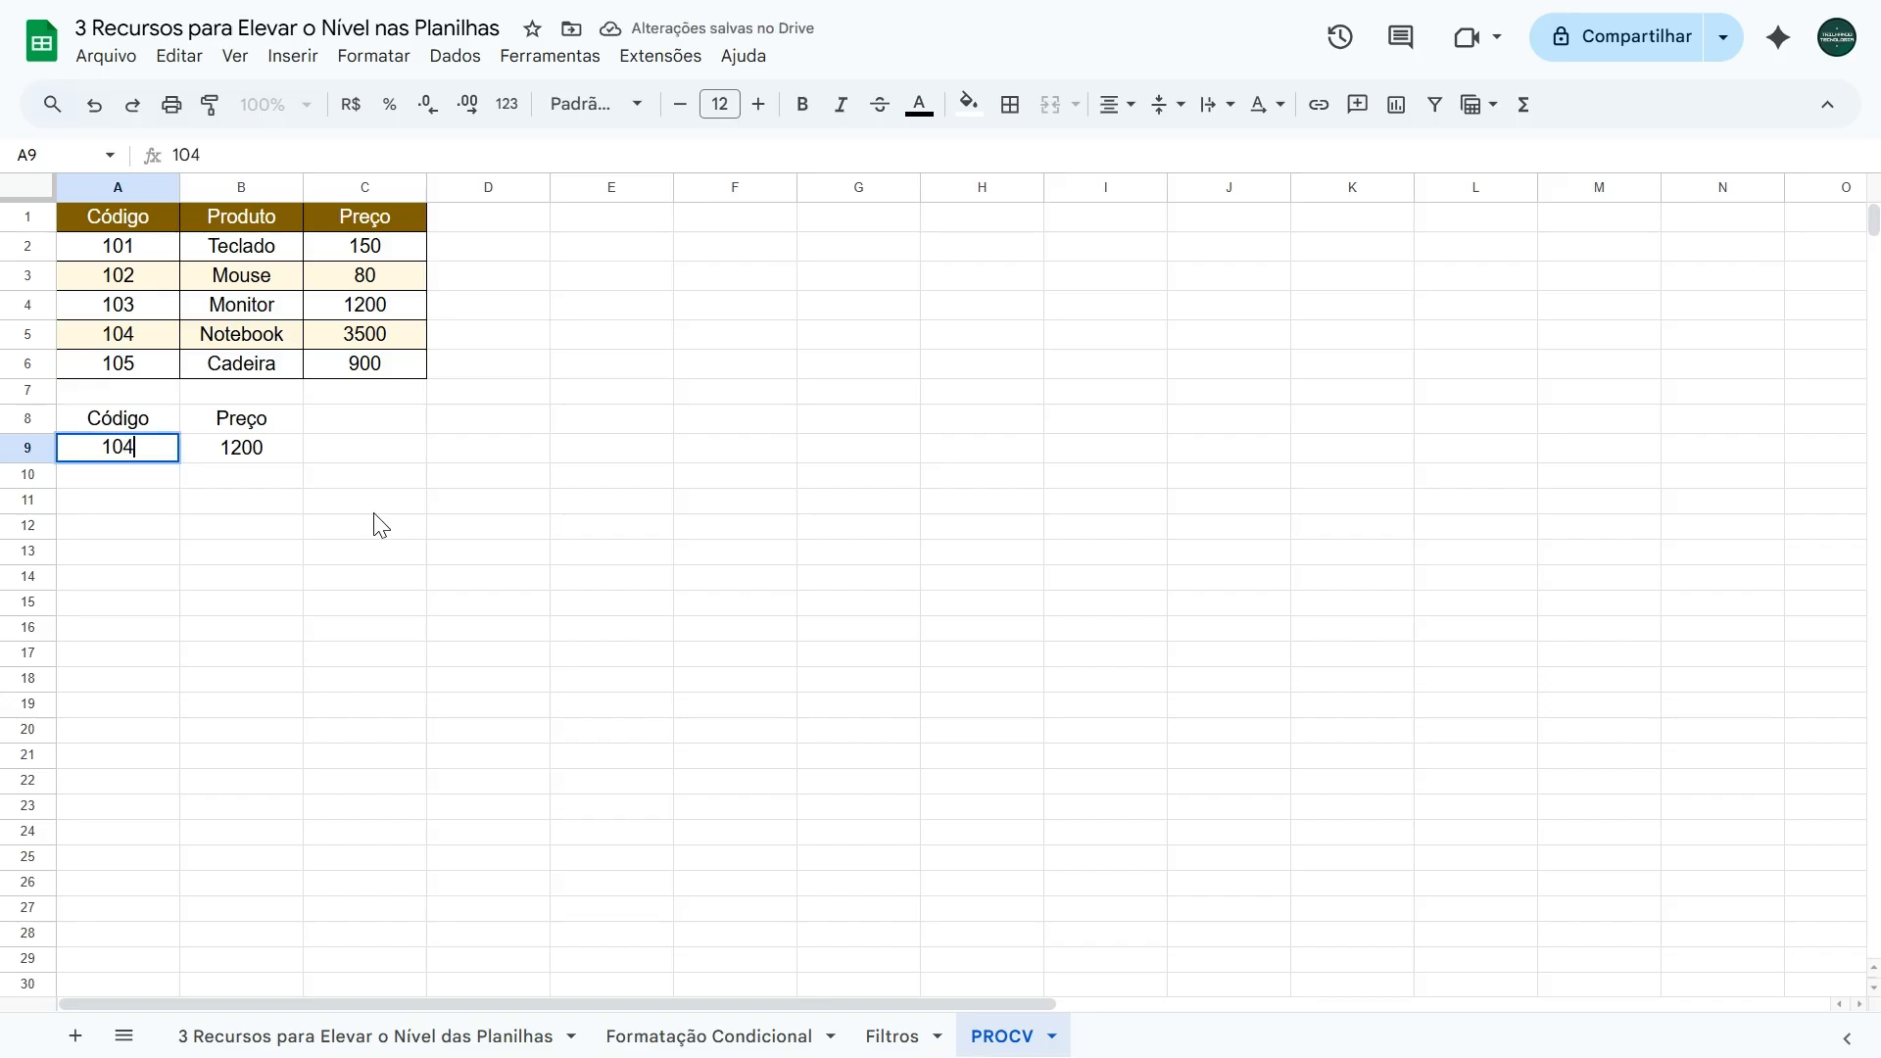
key("Return")
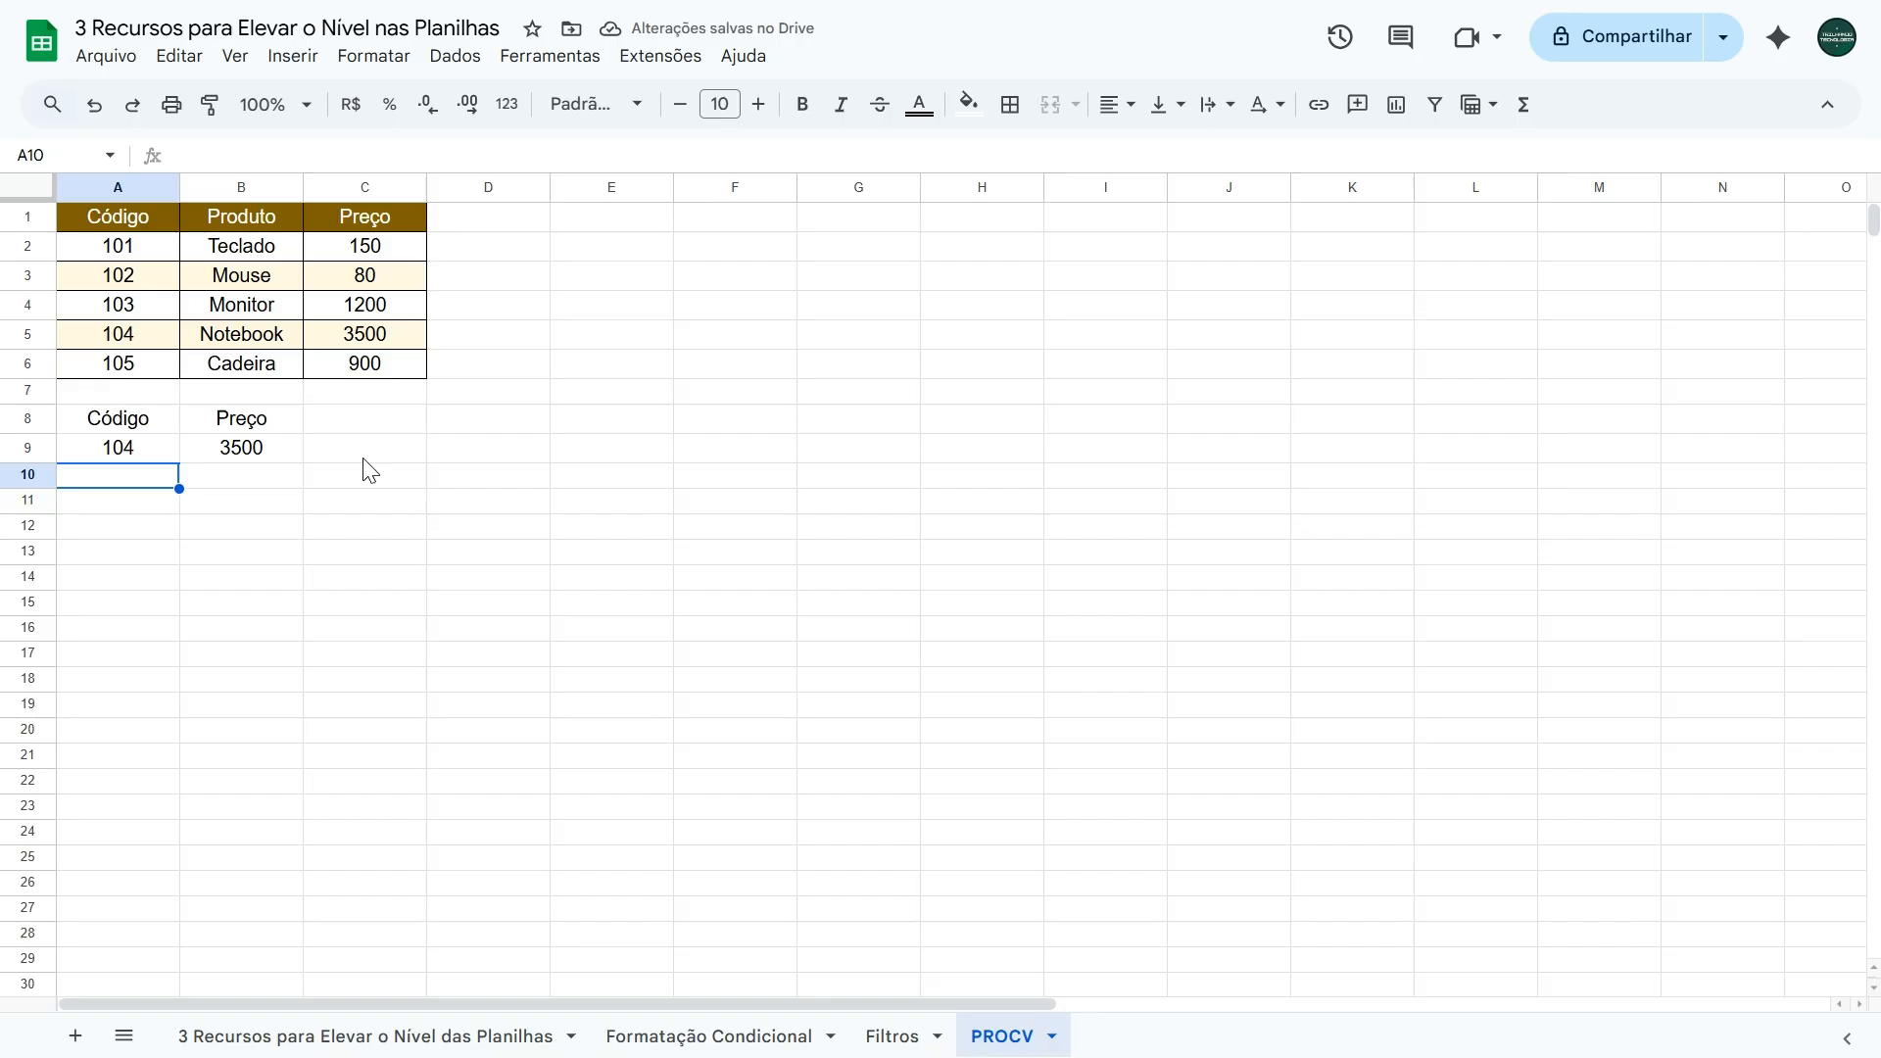
Review the Formatação Condicional and Filtros sheets, and return to the PROCV sheet.
left_click(714, 1038)
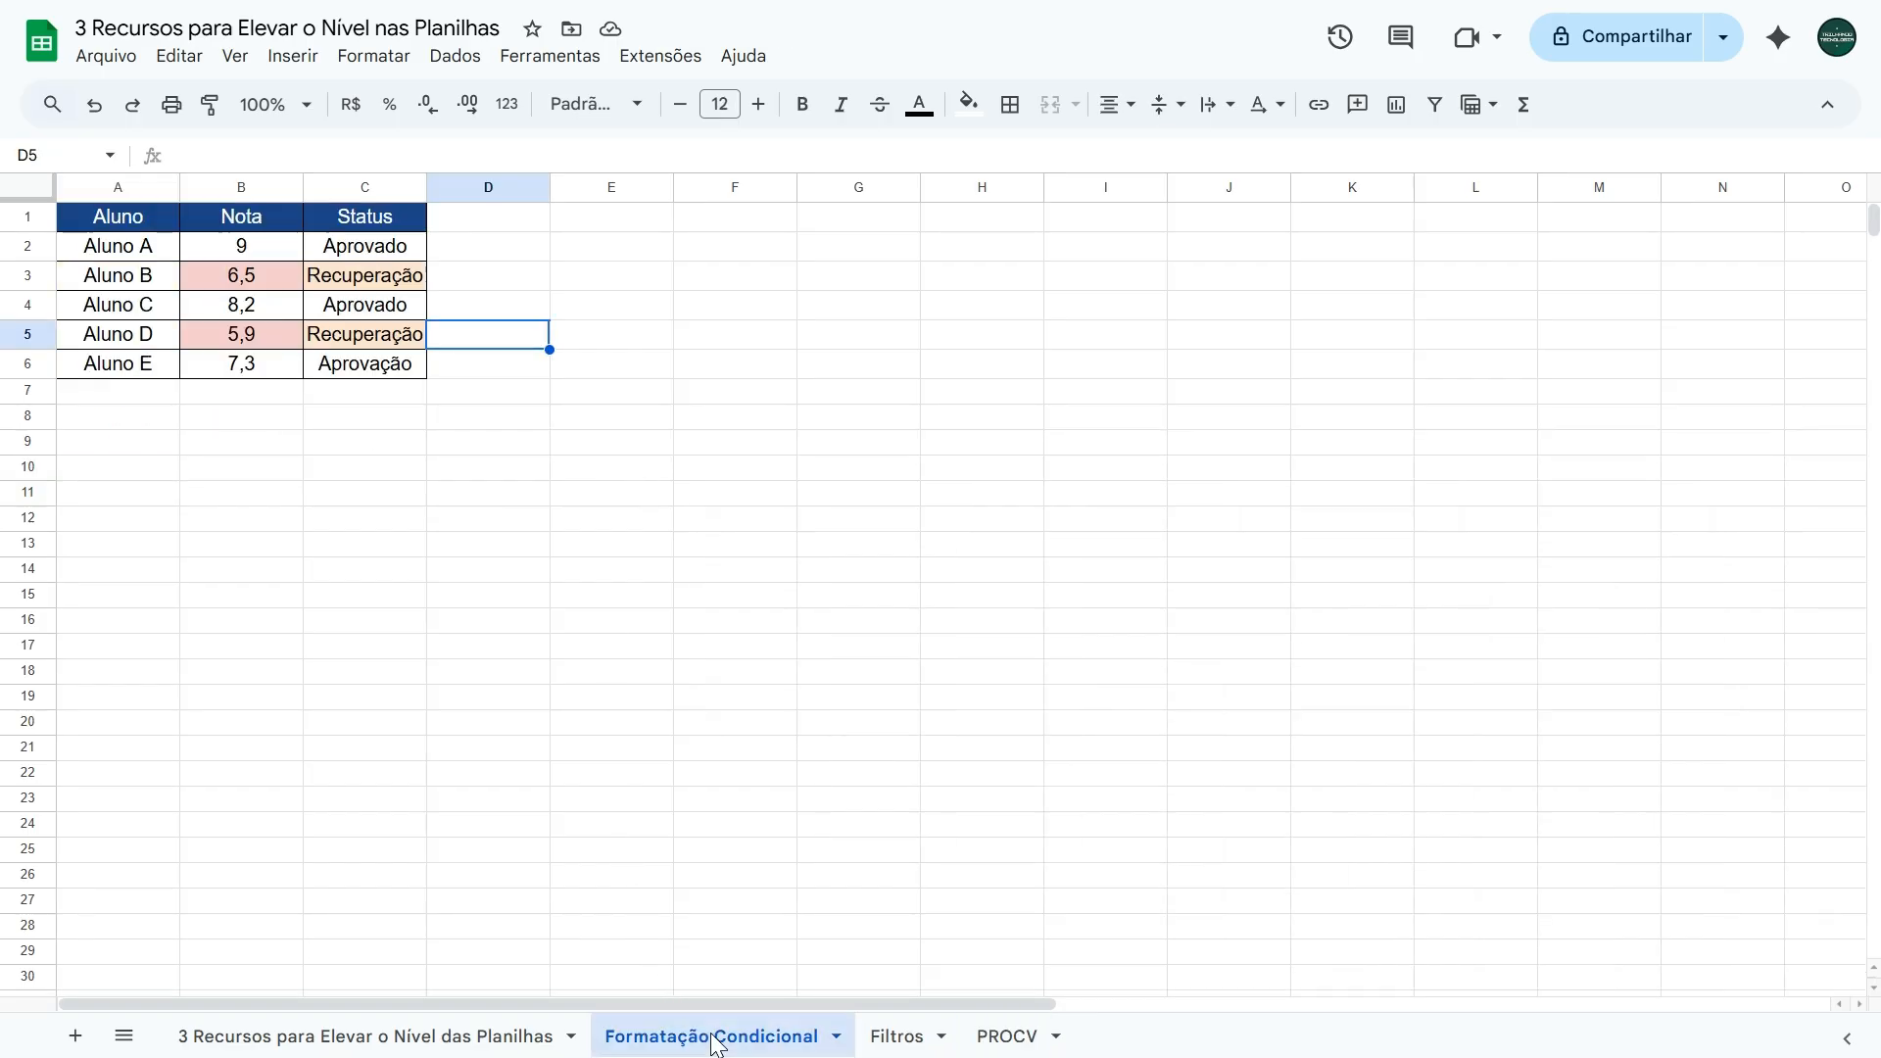
left_click(894, 1035)
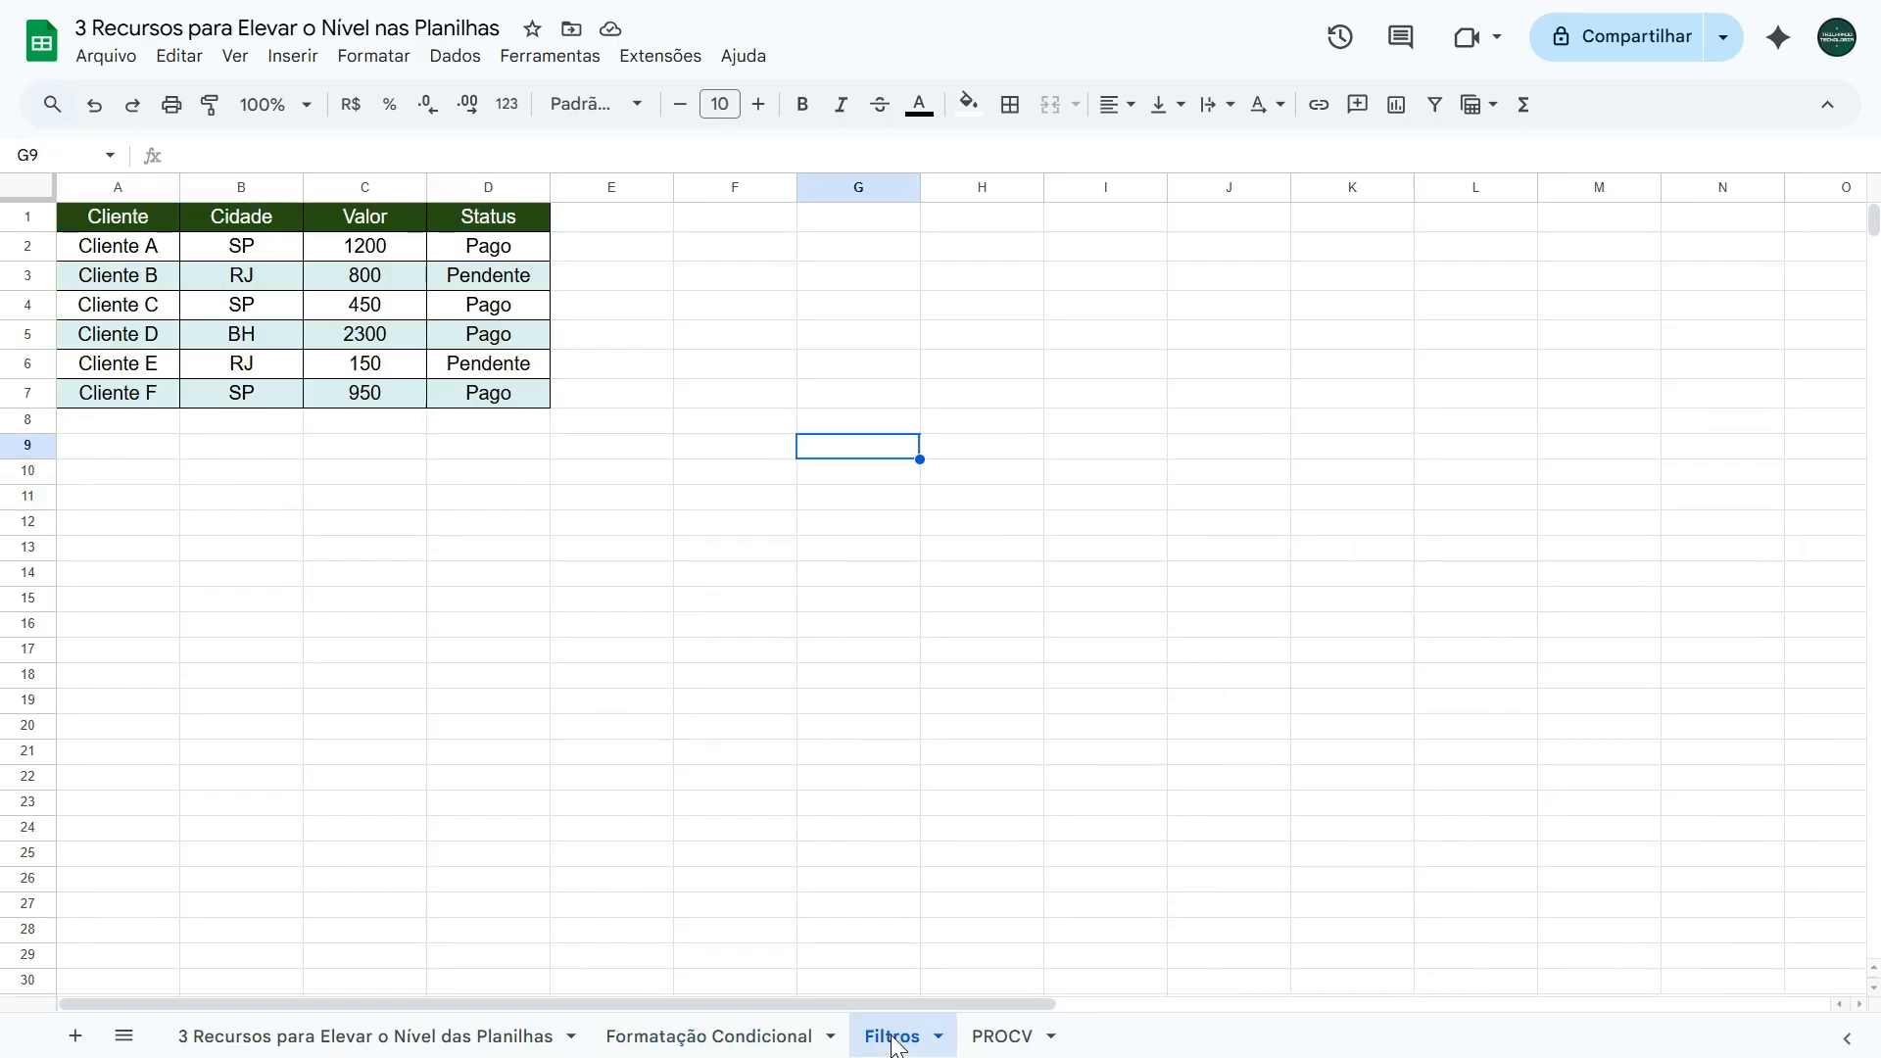
left_click(999, 1036)
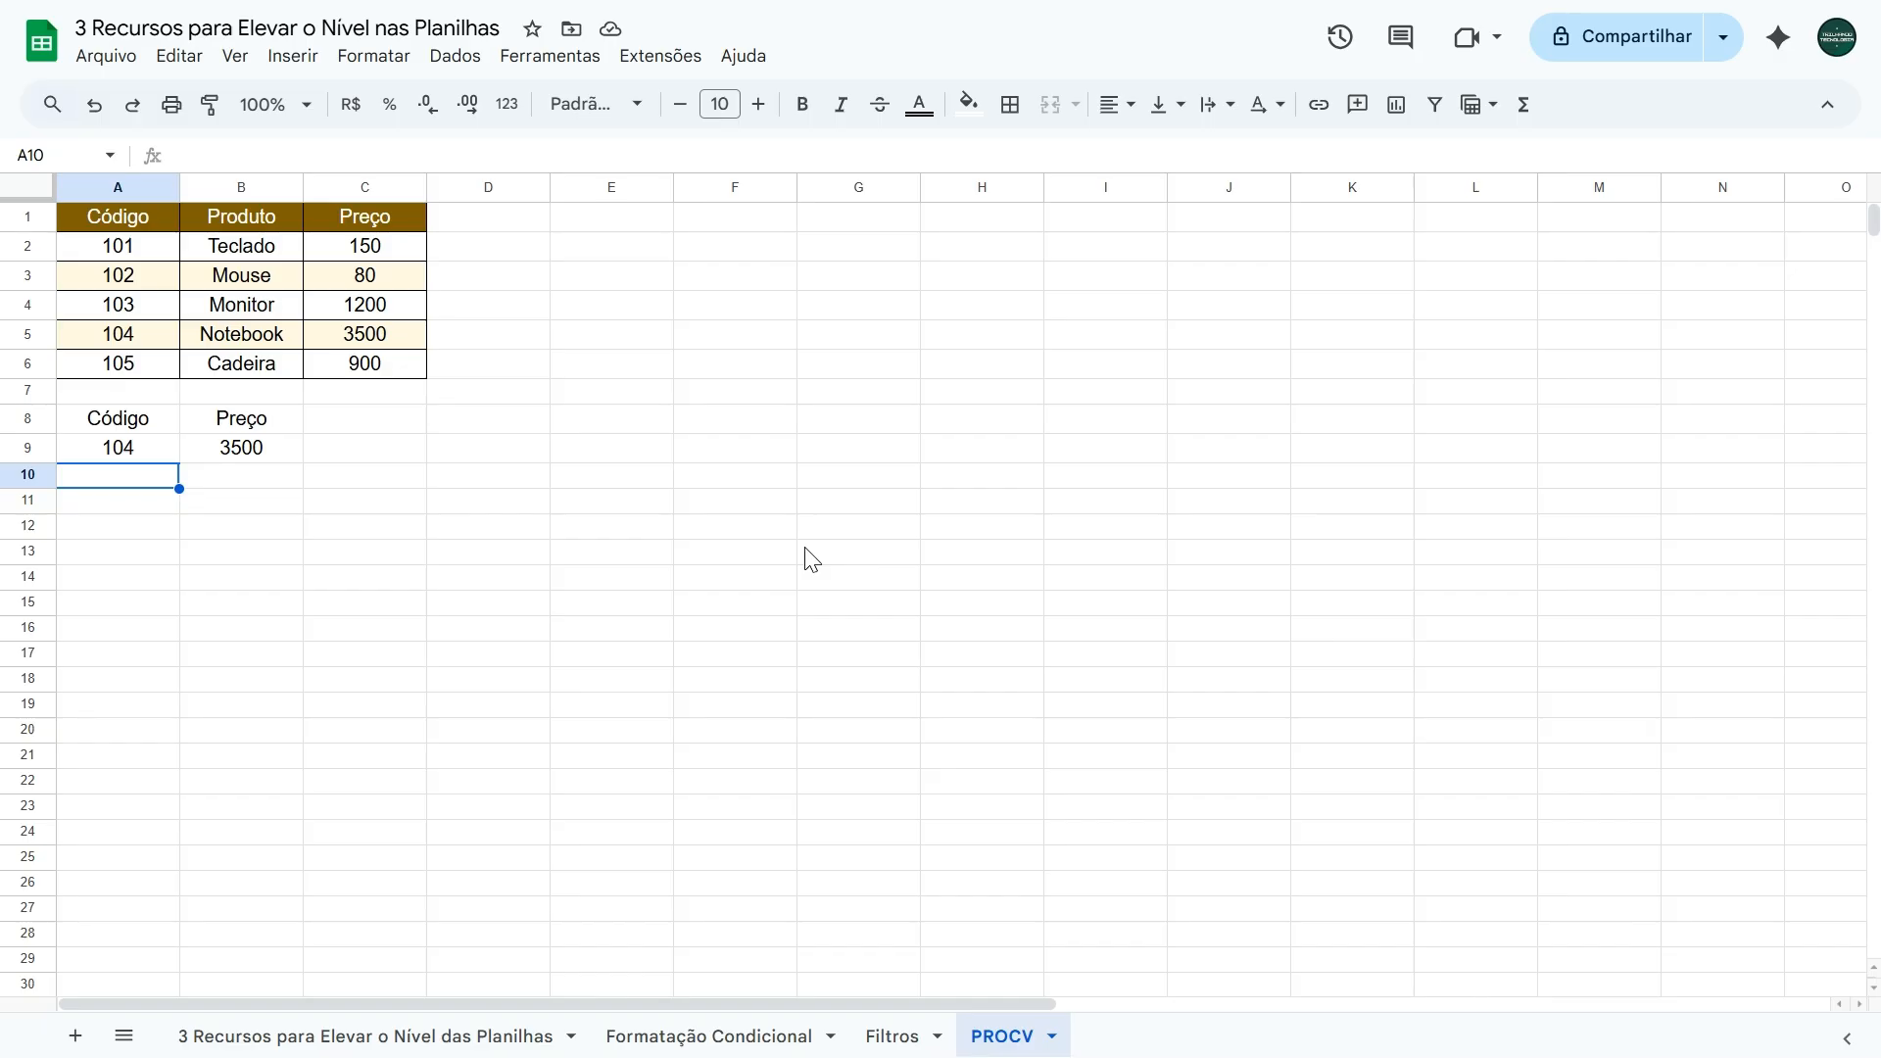